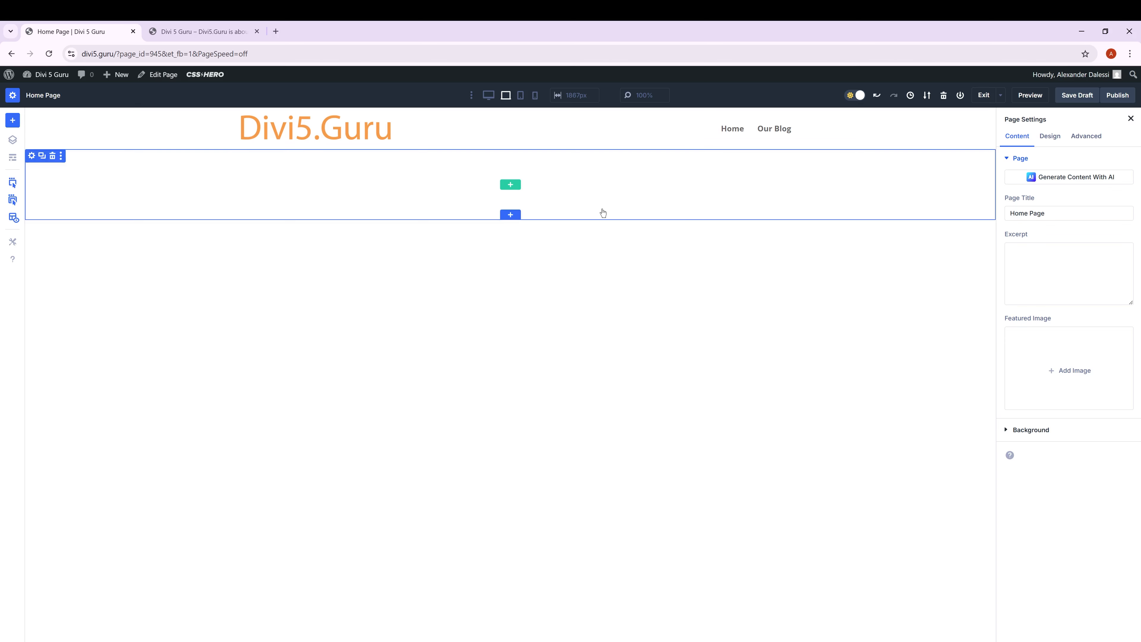
Step: Search the premade layouts for "Ai" and open the details of the AI Software Home Page layout
mouse_move(8, 75)
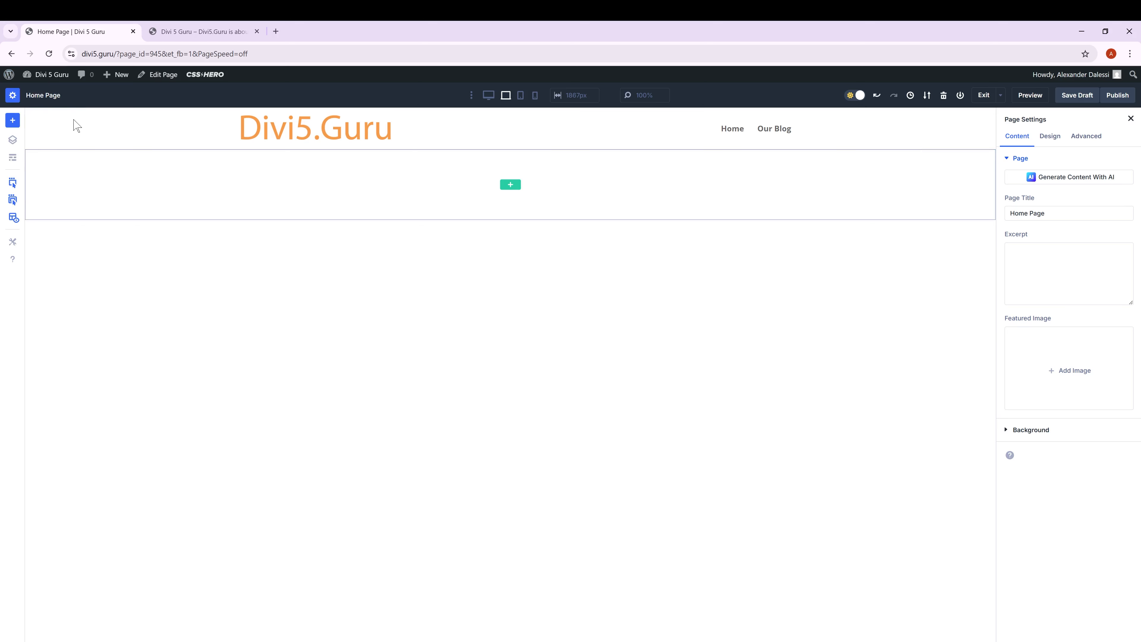
click(14, 121)
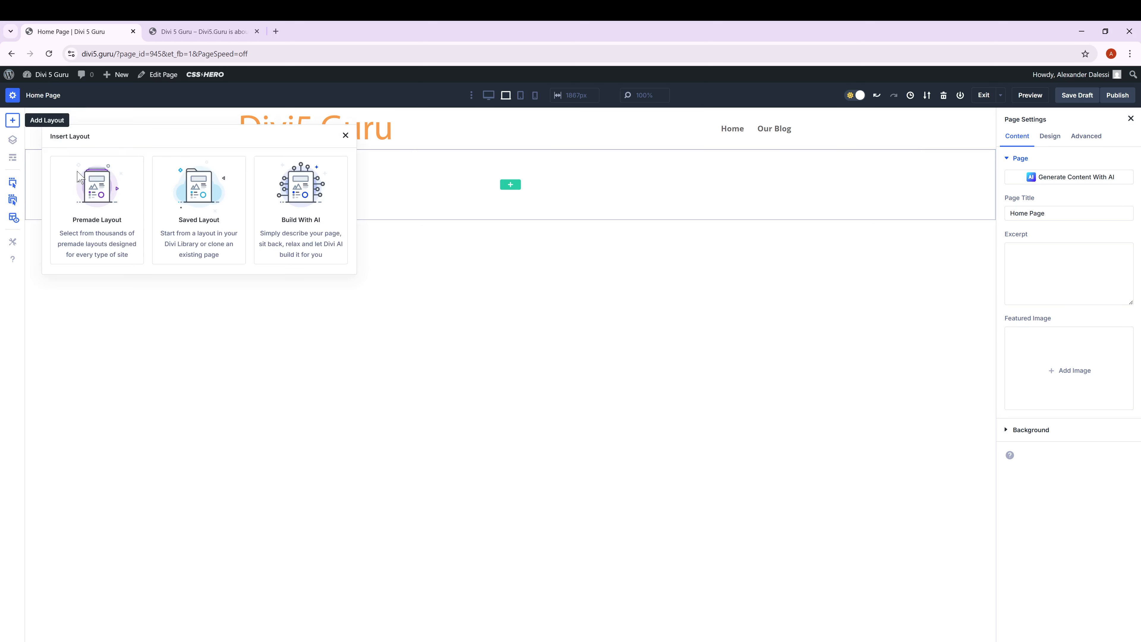
click(95, 226)
click(95, 222)
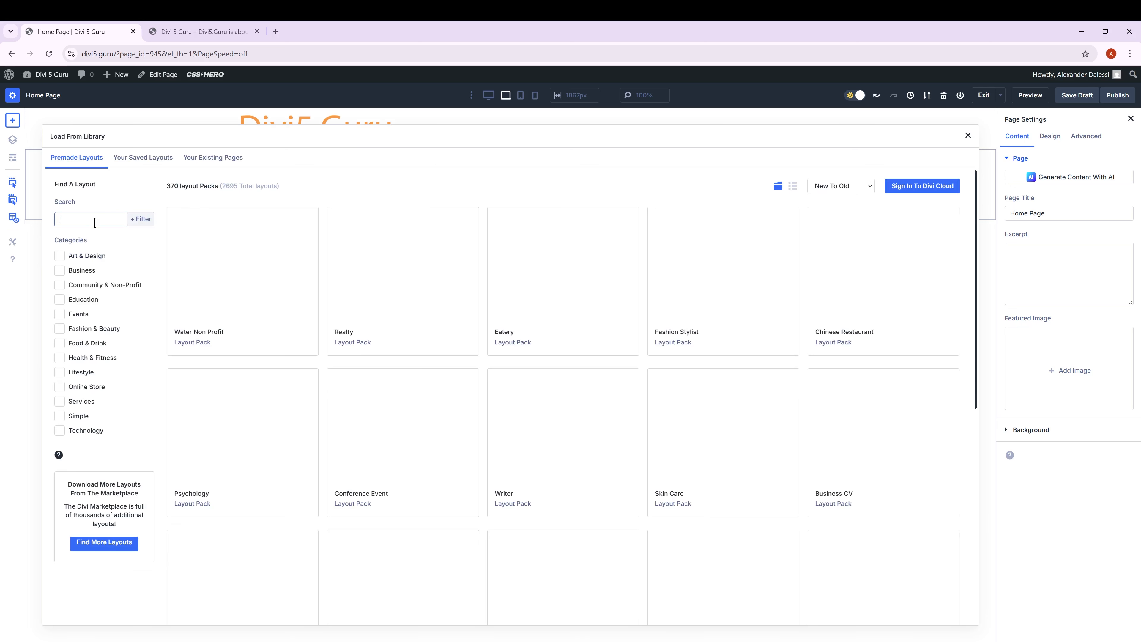
text(Ai)
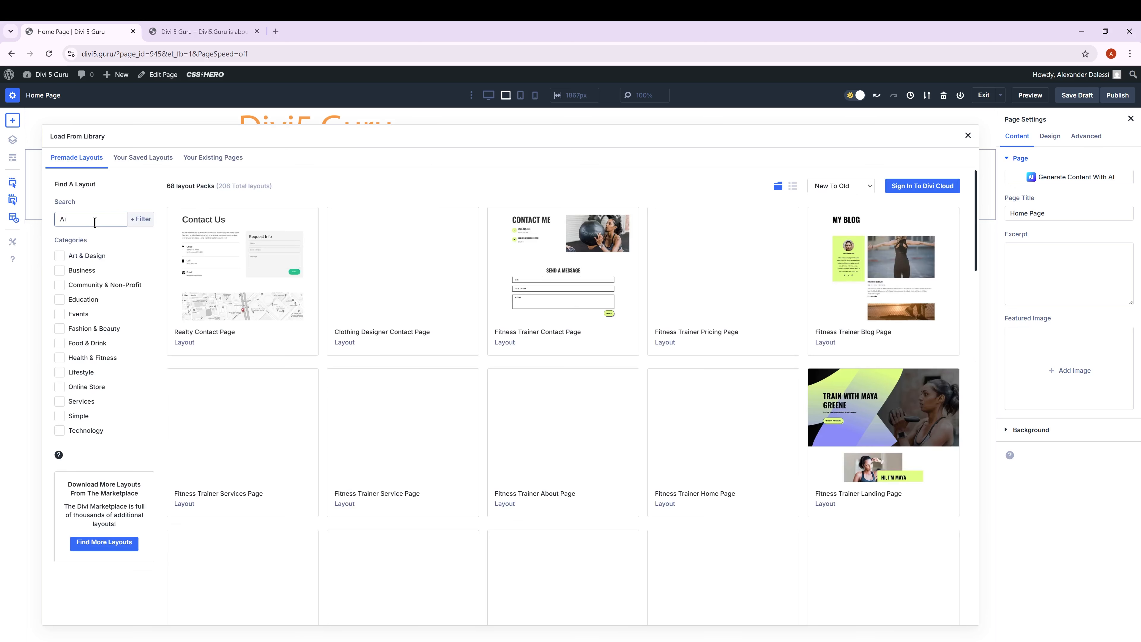
scroll(435, 354, down, 10)
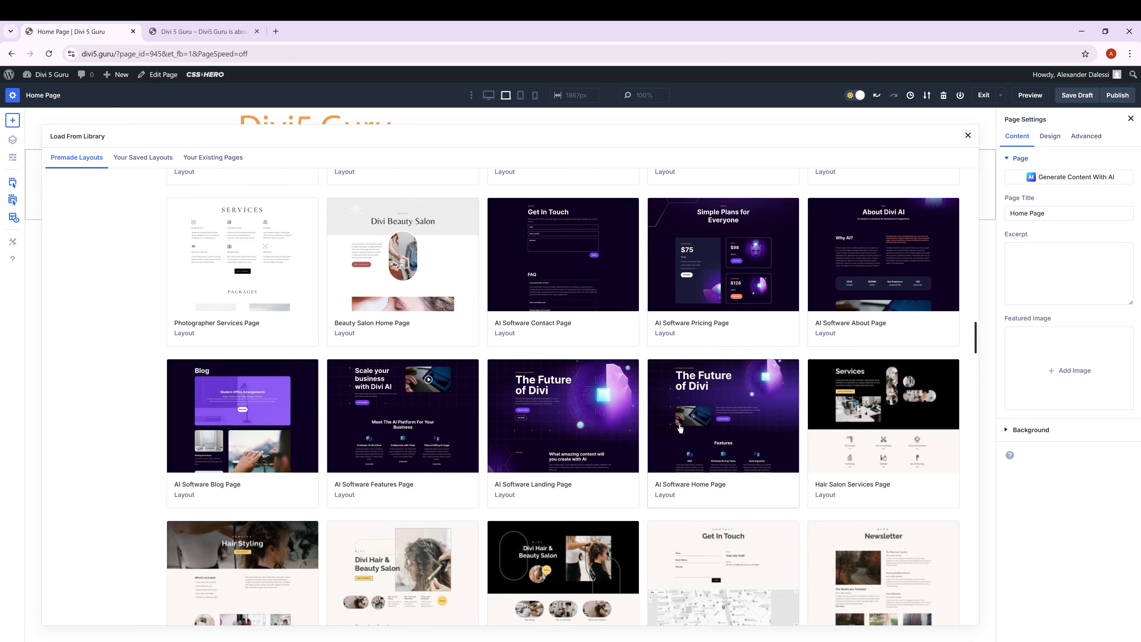
click(680, 428)
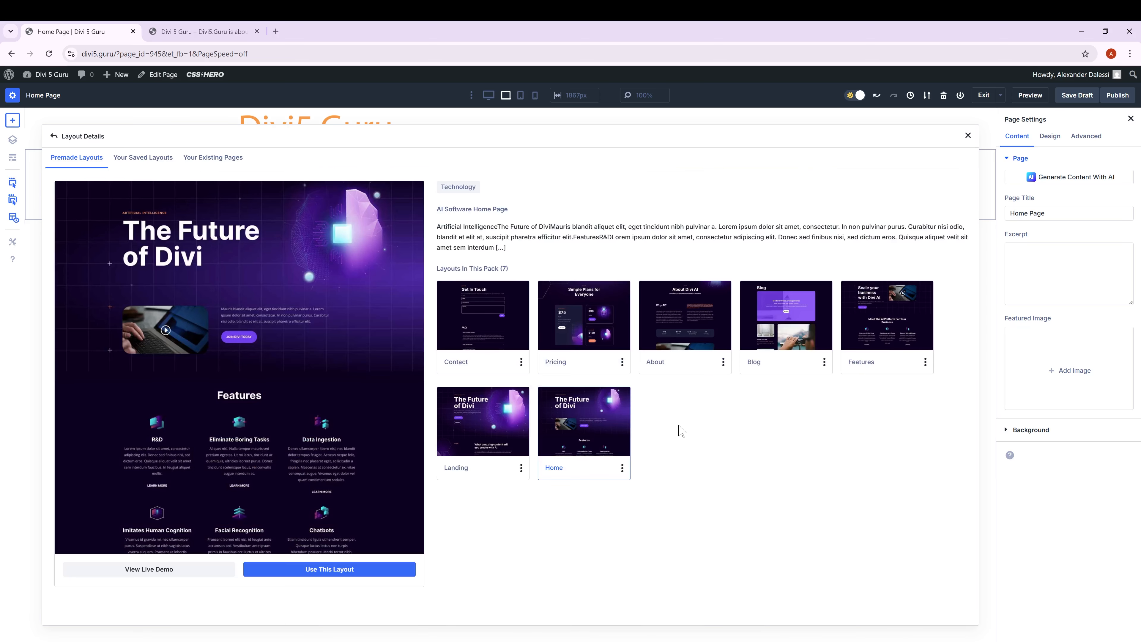
Step: Import the AI Software Home Page layout into the page
click(405, 569)
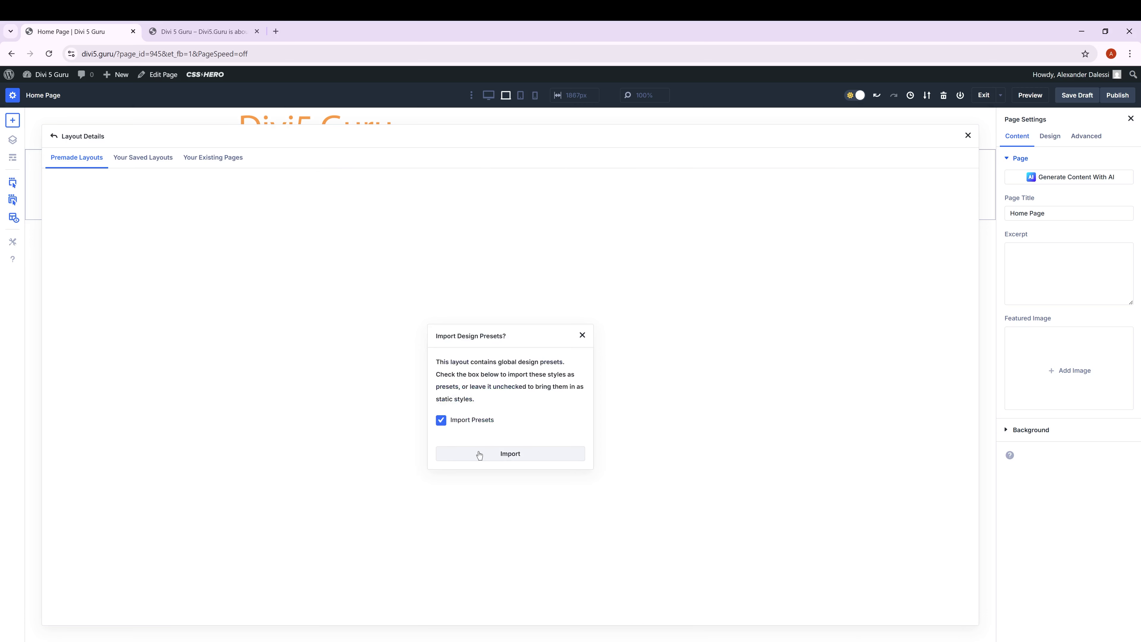
click(443, 422)
click(485, 456)
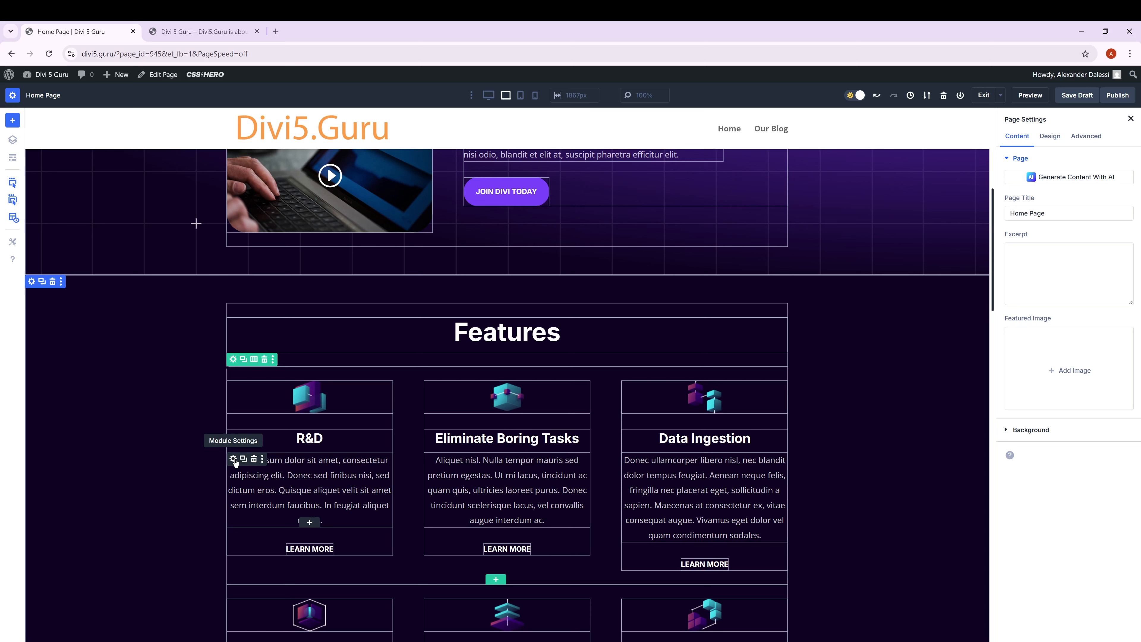
Step: Set the font of the body text under R&D to Titillium Web and its text color to green
click(233, 458)
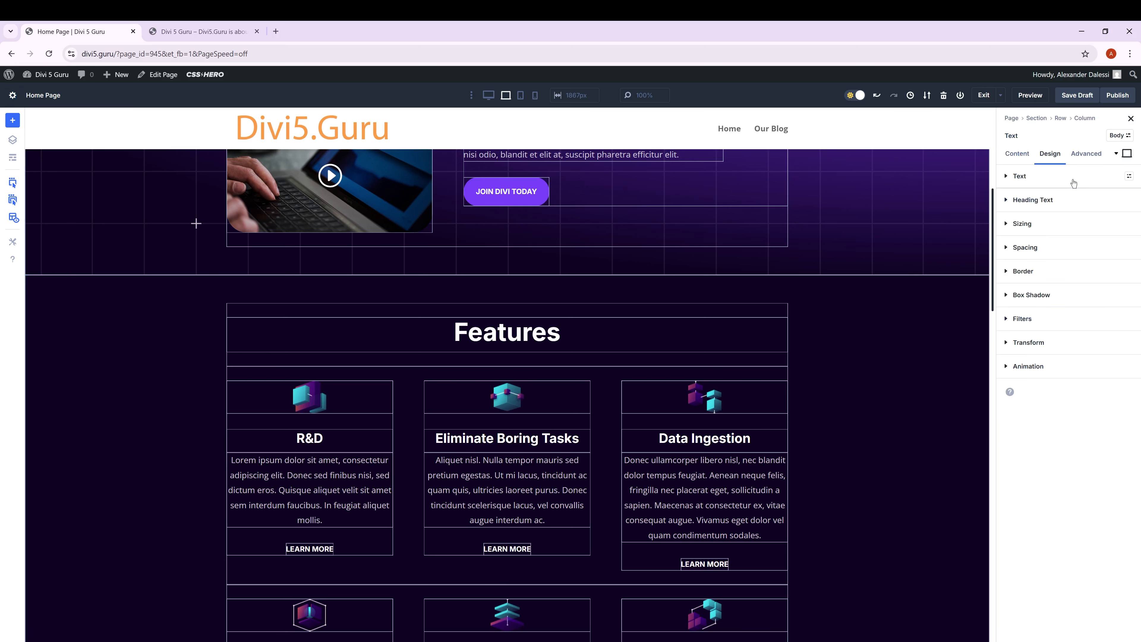
click(1129, 175)
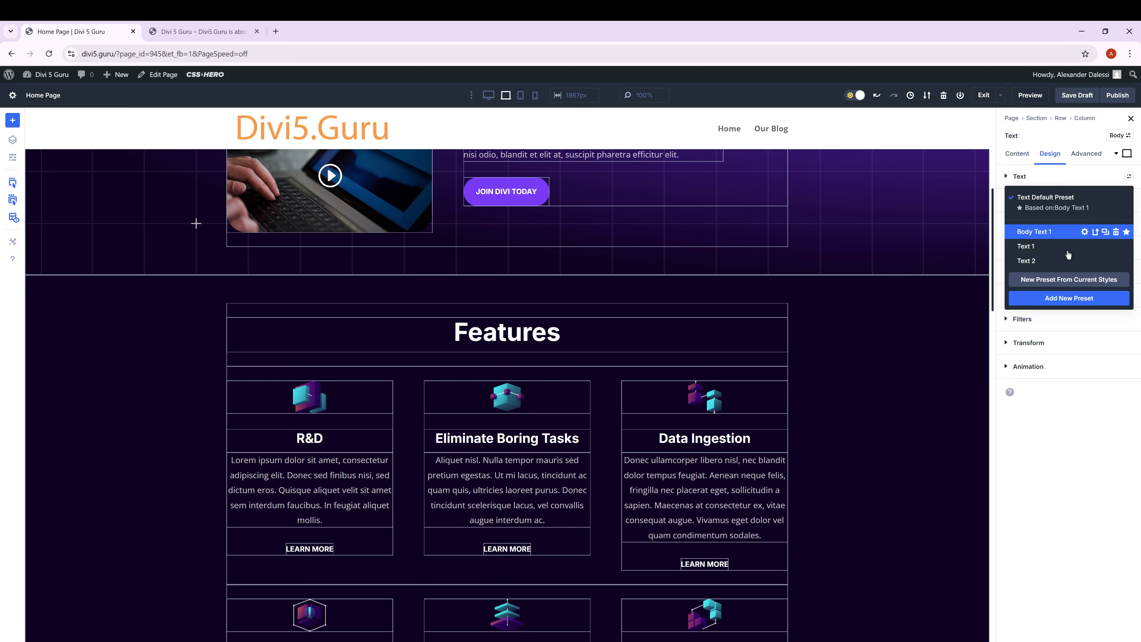
click(1068, 297)
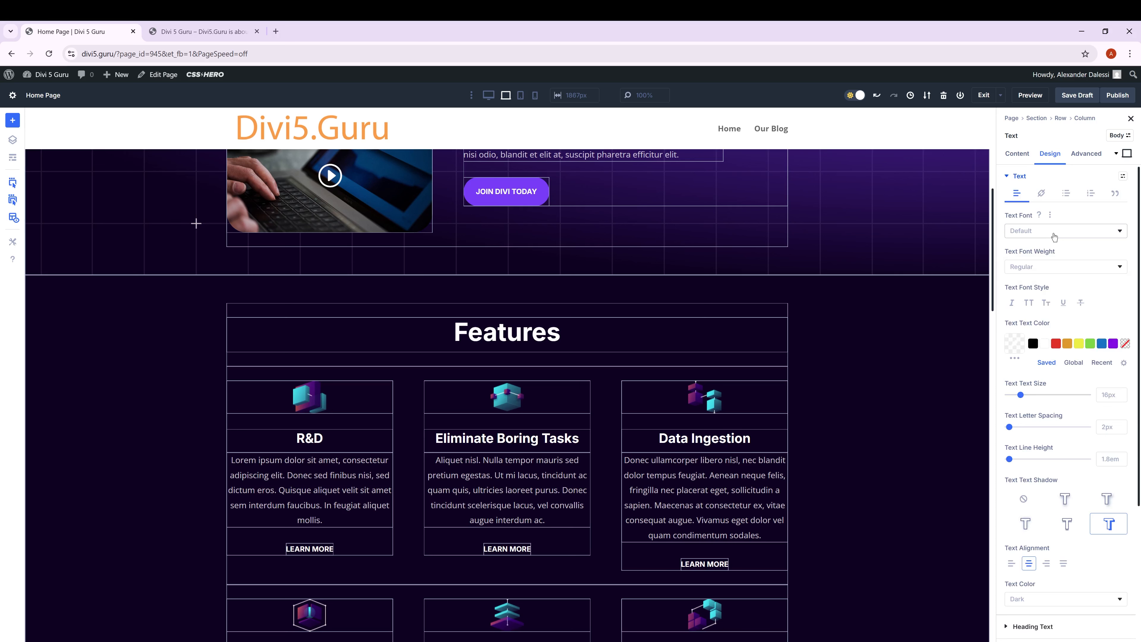
click(1054, 231)
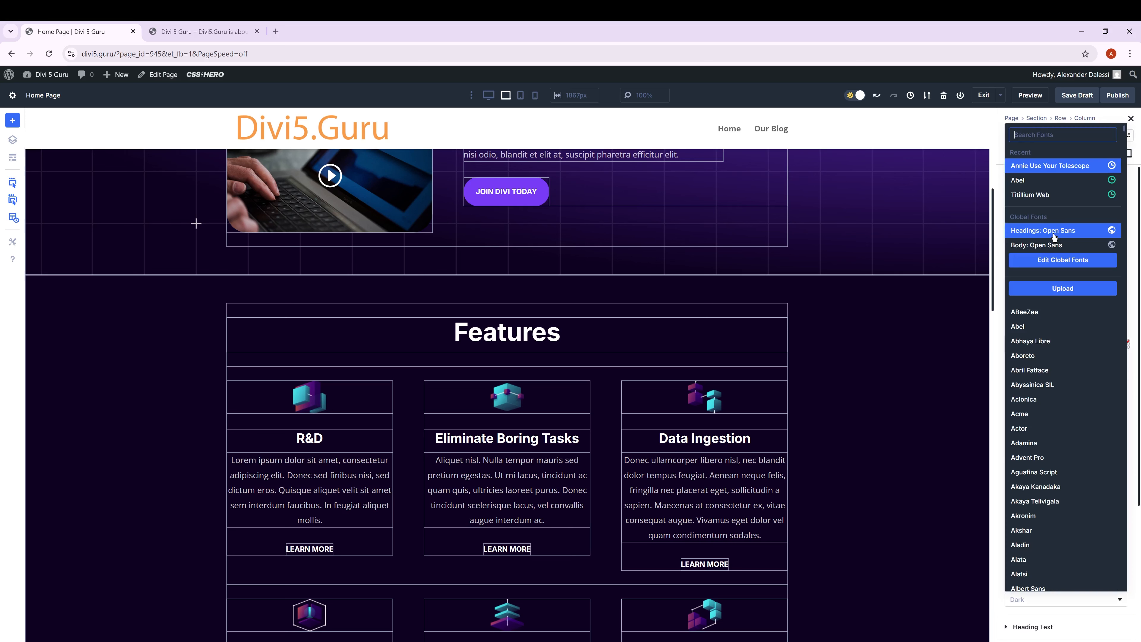
click(1063, 167)
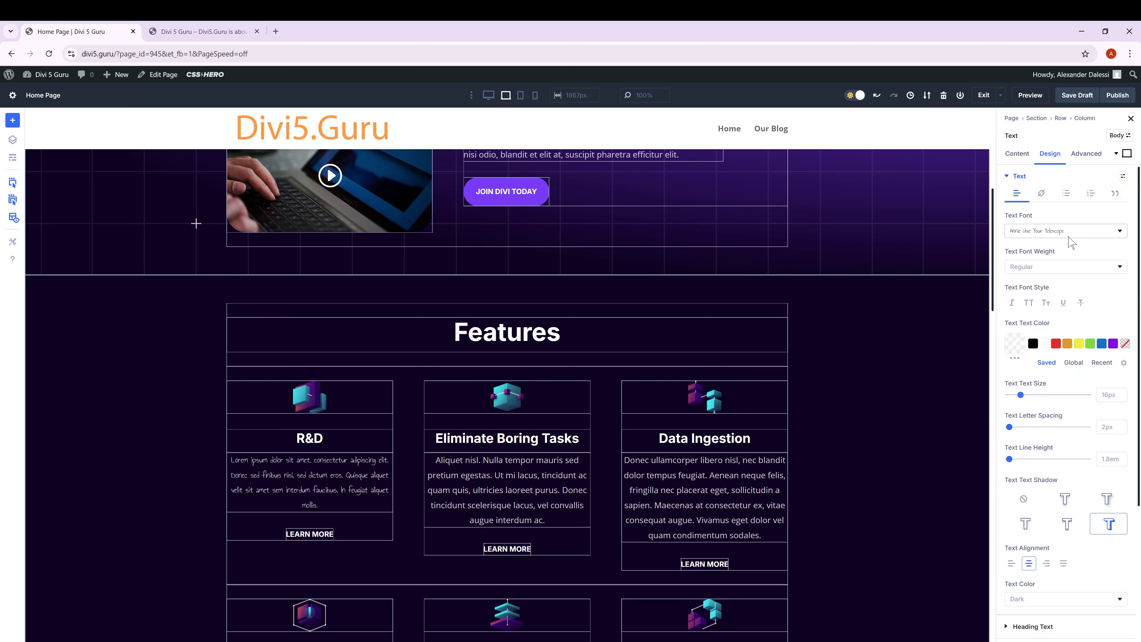
click(1069, 235)
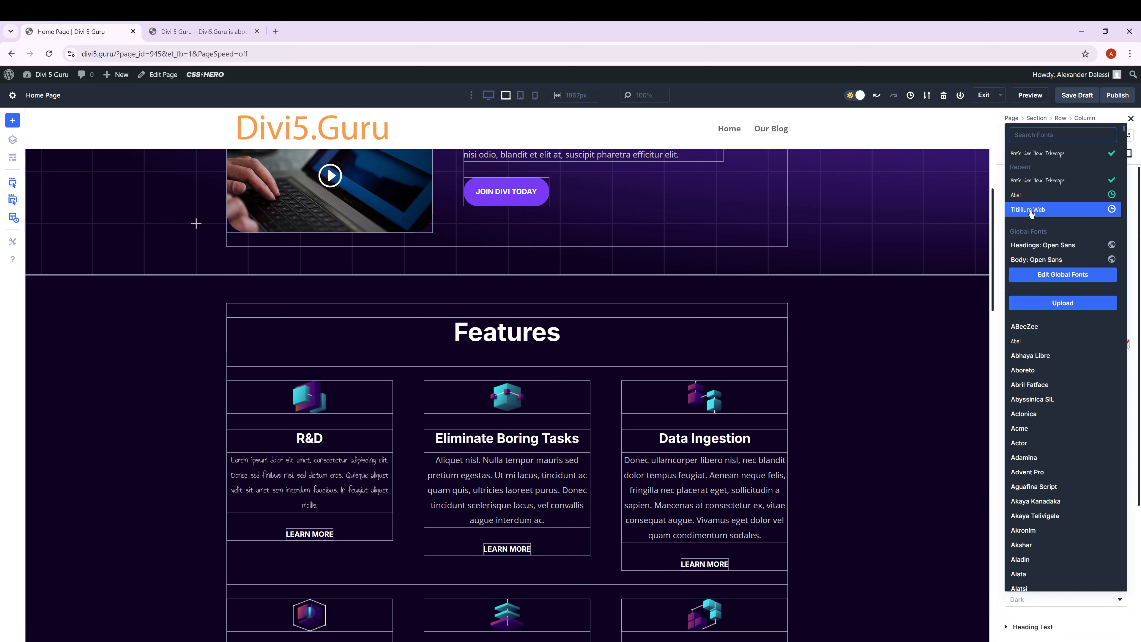
click(1032, 211)
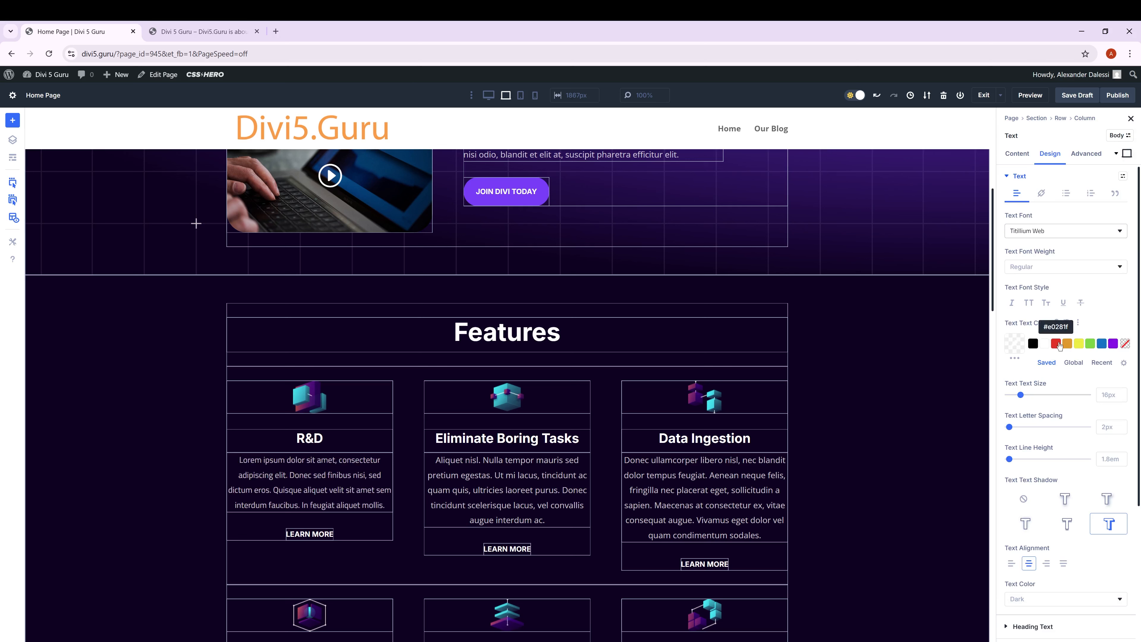
click(1090, 344)
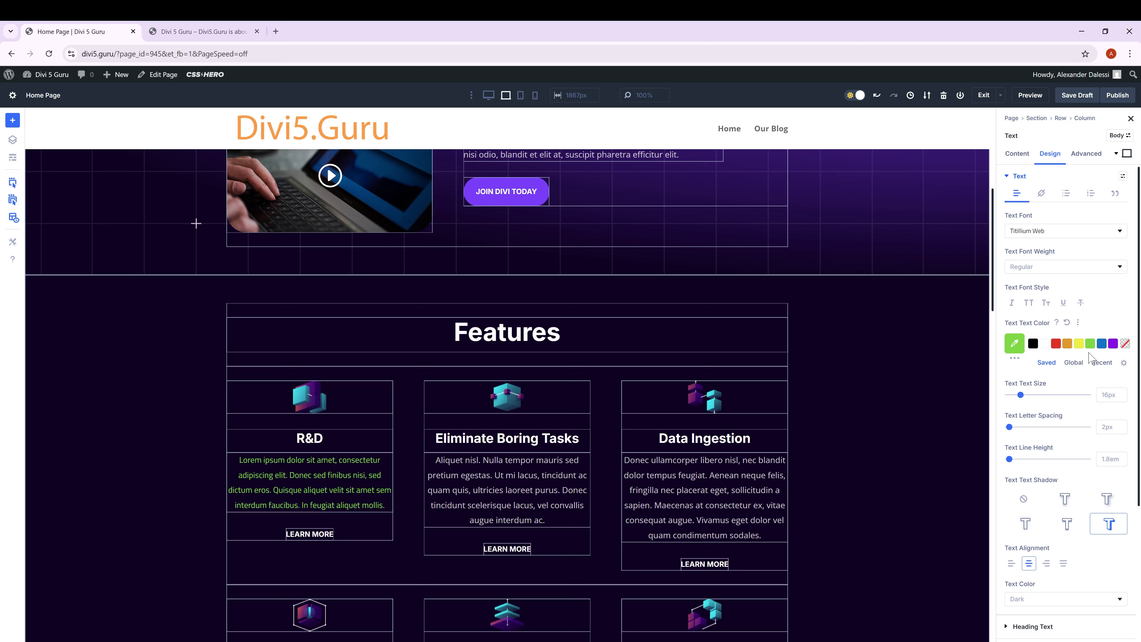
Step: Set the R&D body text's size to 18px and its letter spacing to 3px
click(1123, 392)
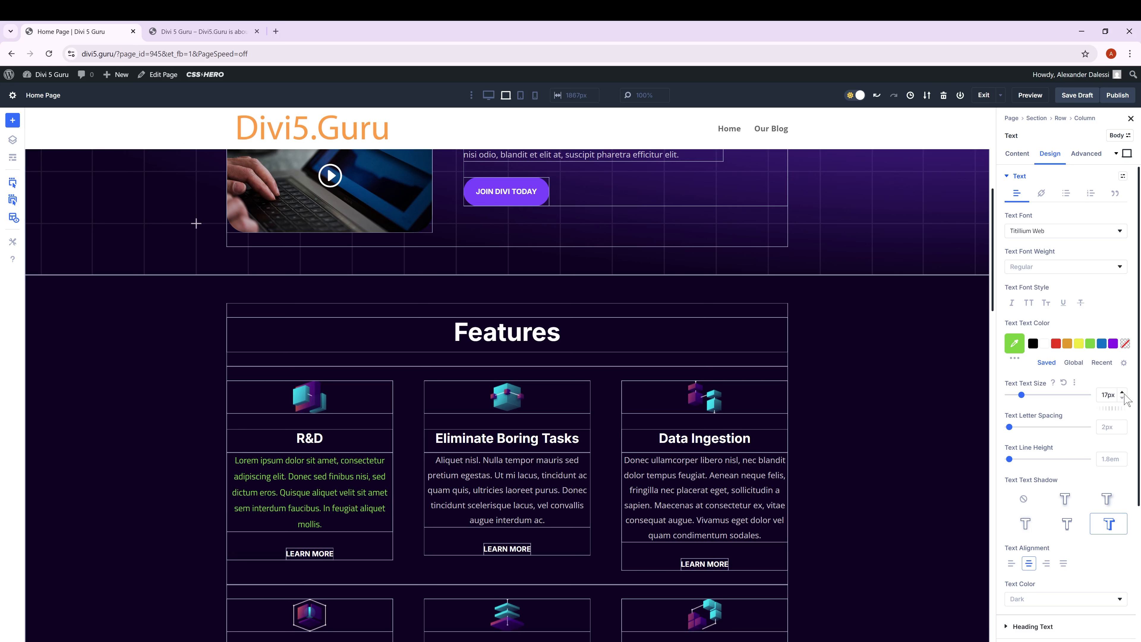
click(1124, 393)
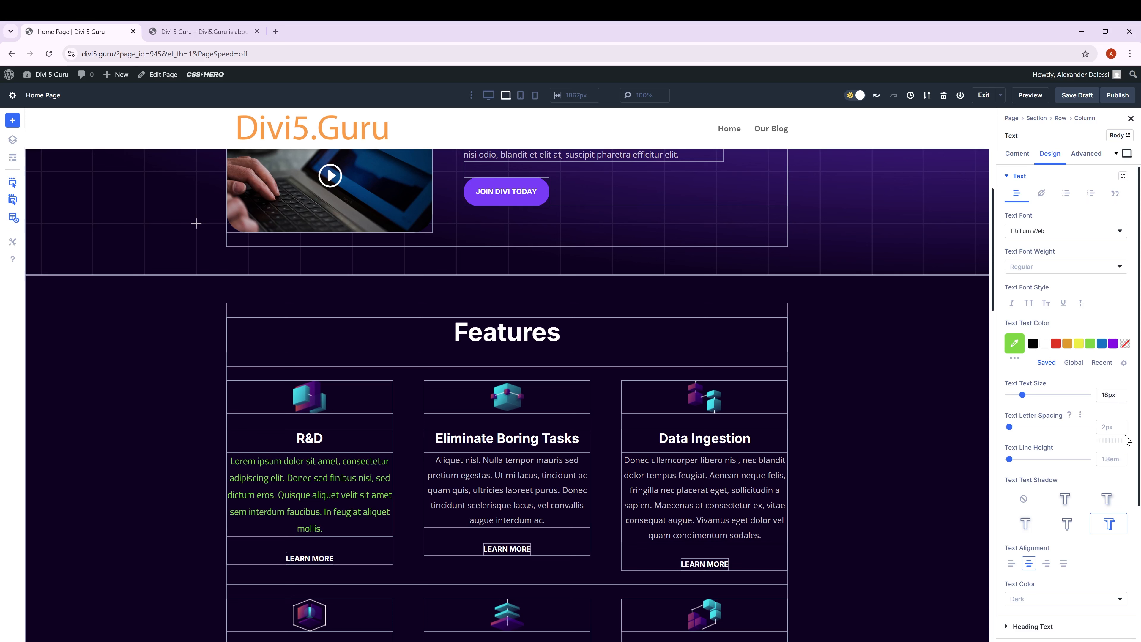
click(1123, 424)
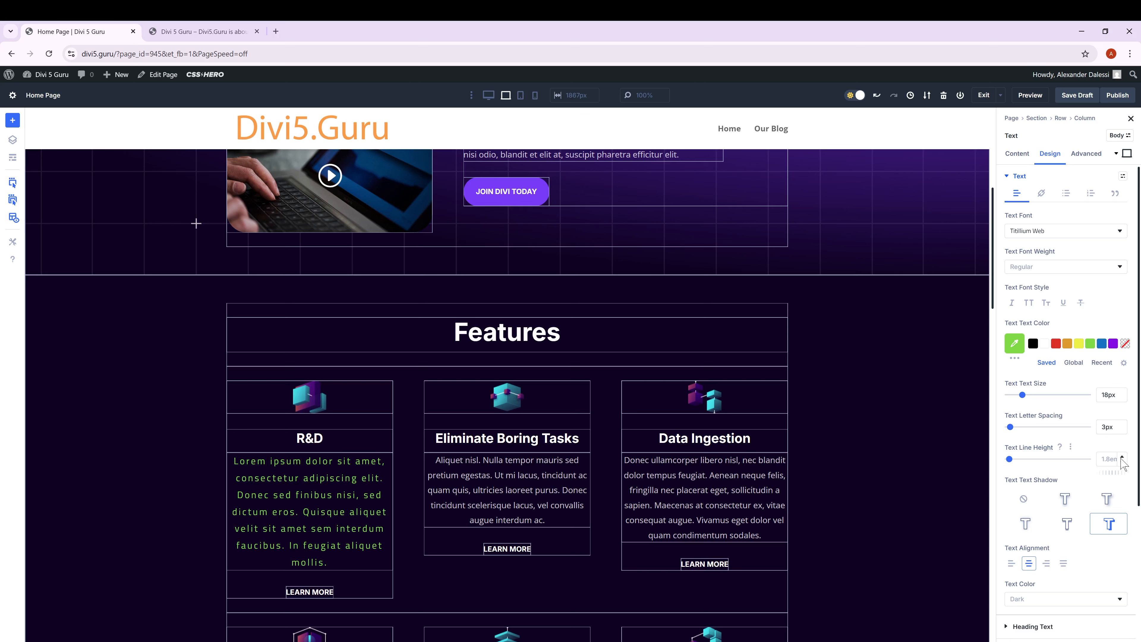
click(1122, 457)
click(1122, 463)
click(1103, 178)
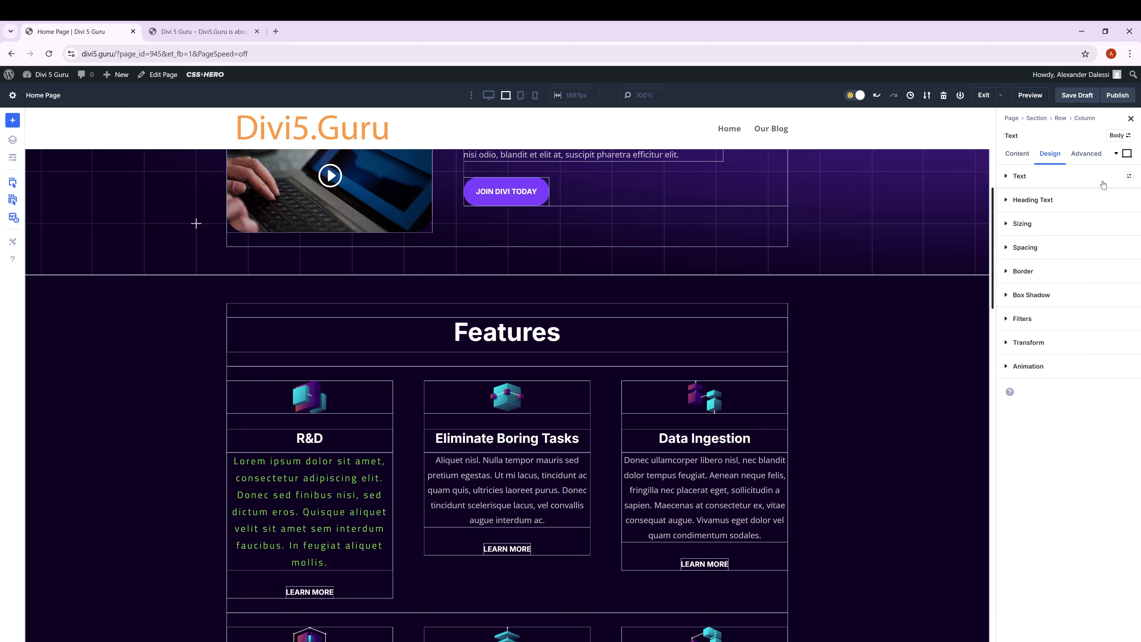
Step: Add a new text group preset to the R&D body text and open the list of available presets
click(1129, 175)
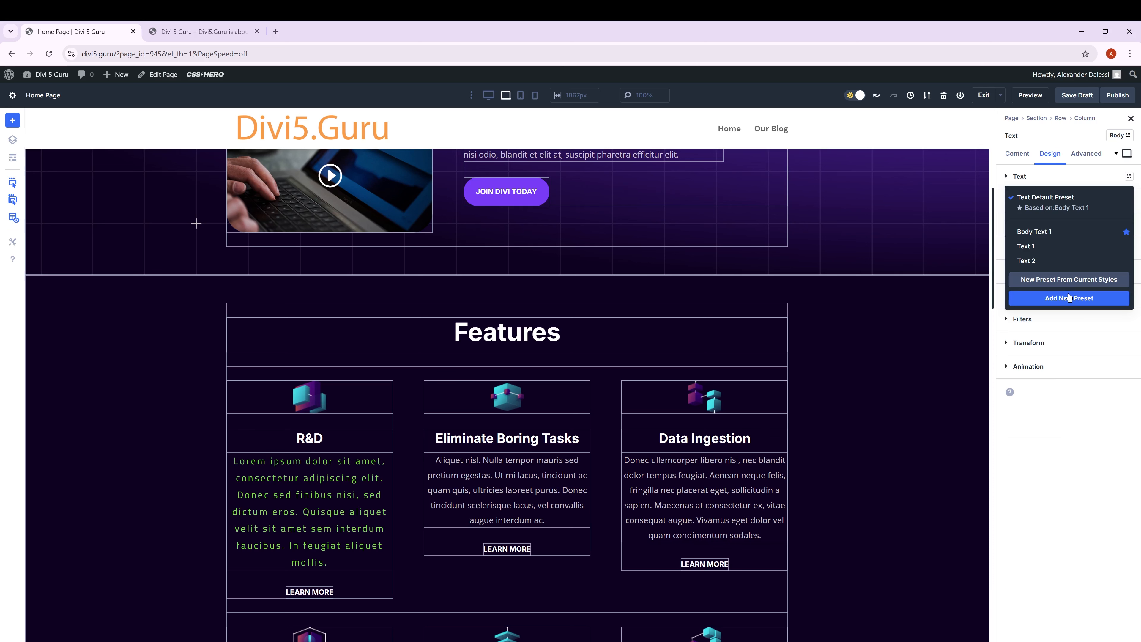
click(1107, 300)
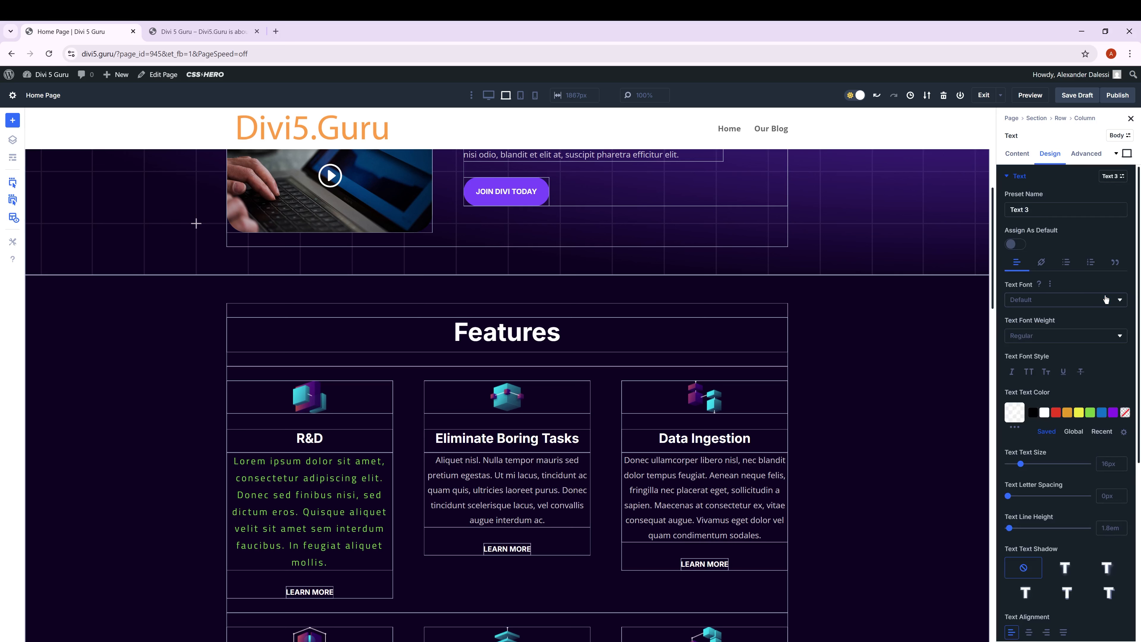
click(1112, 176)
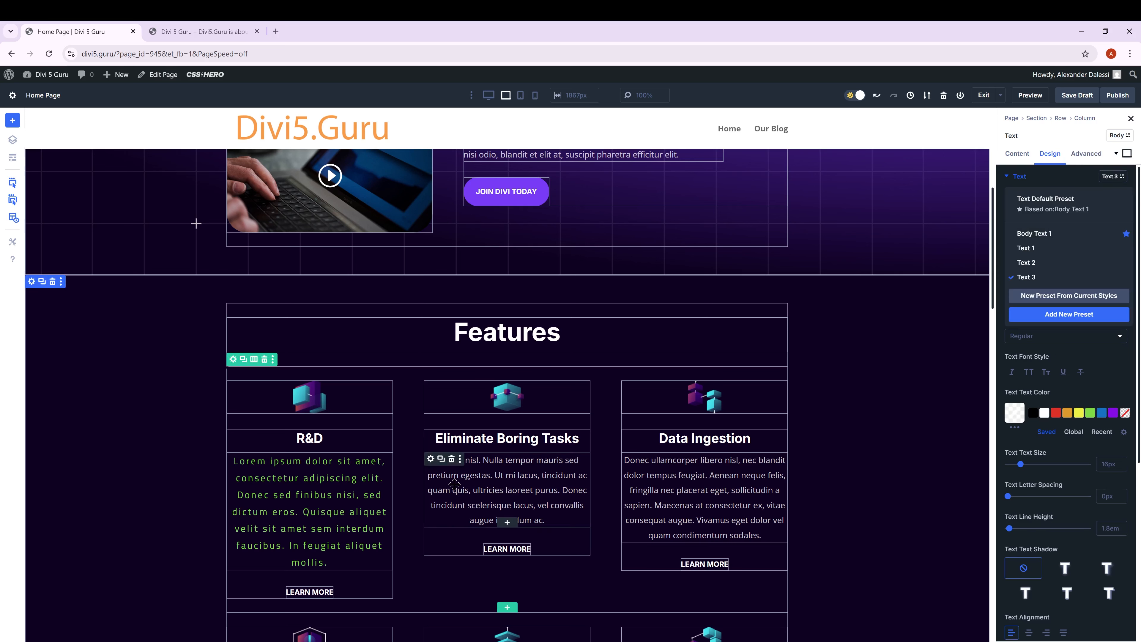
Step: Apply the Text 3 group preset to the body text under Eliminate Boring Tasks
click(436, 467)
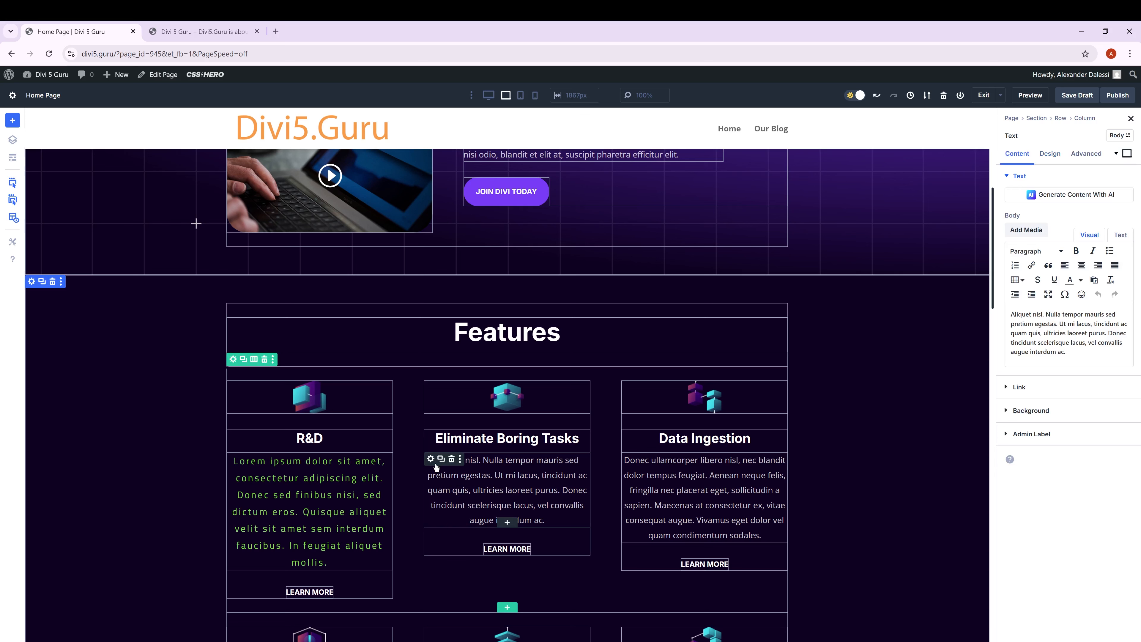
click(1050, 153)
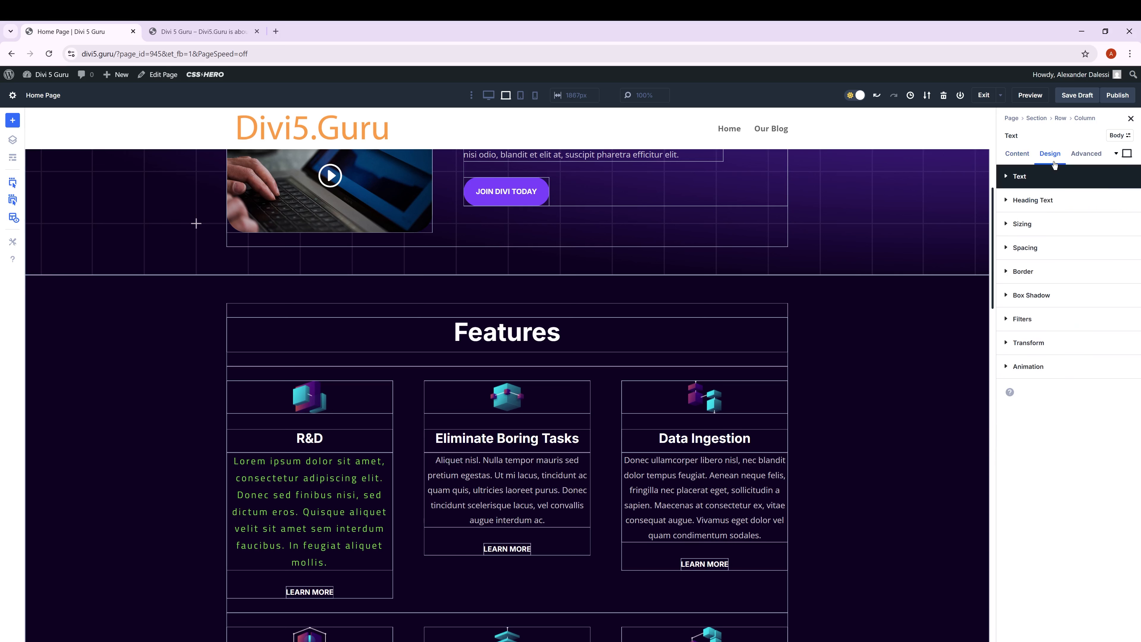
click(1104, 178)
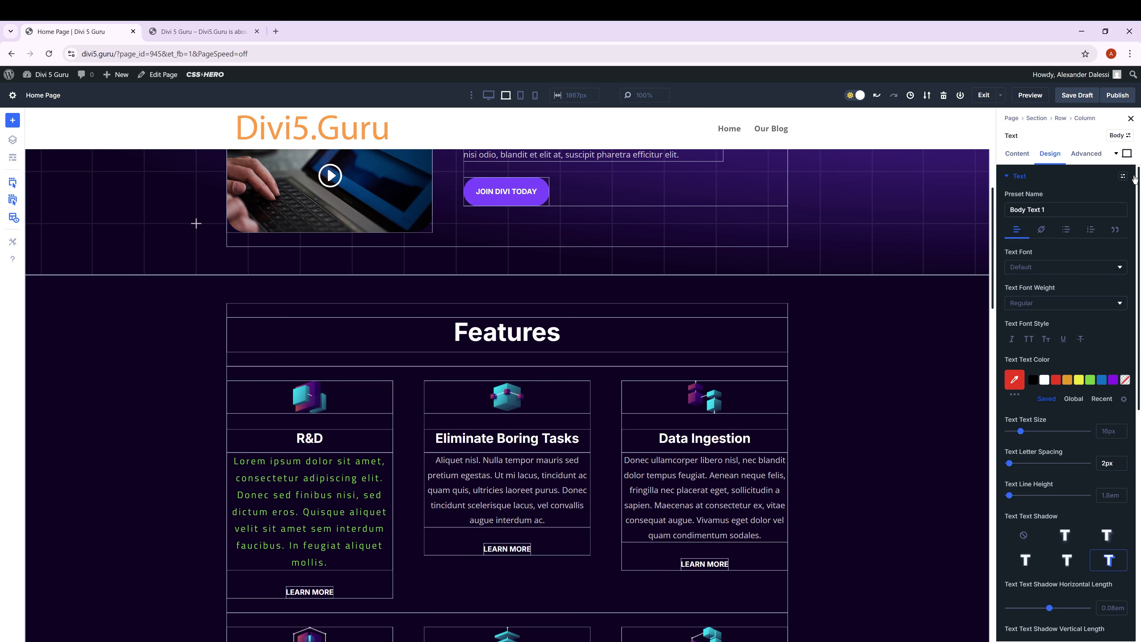
click(1123, 176)
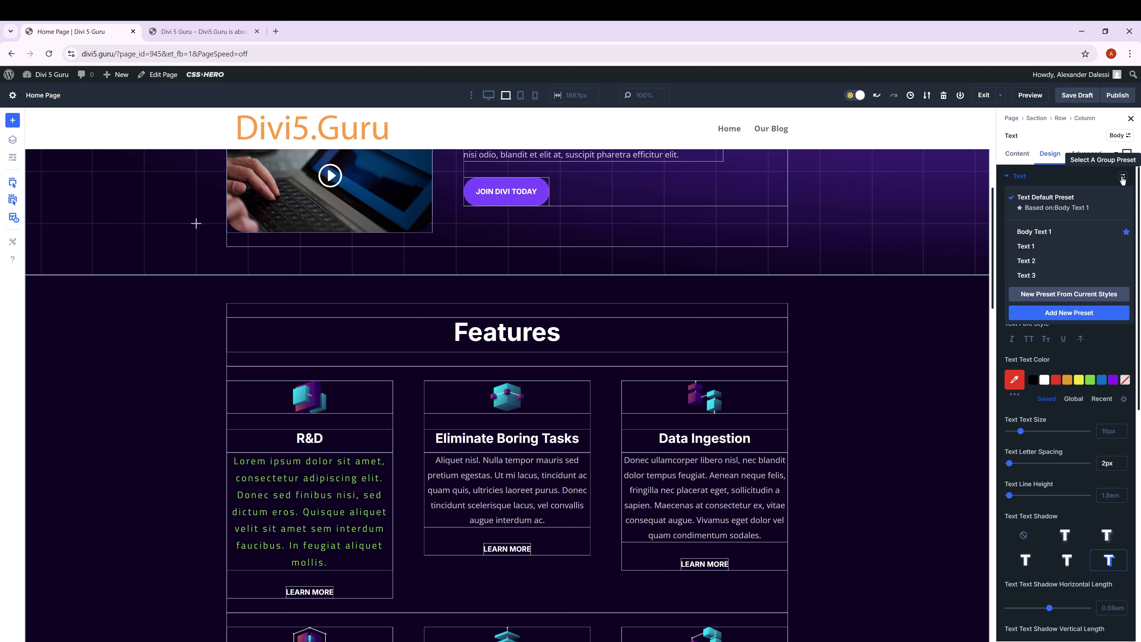
click(1027, 276)
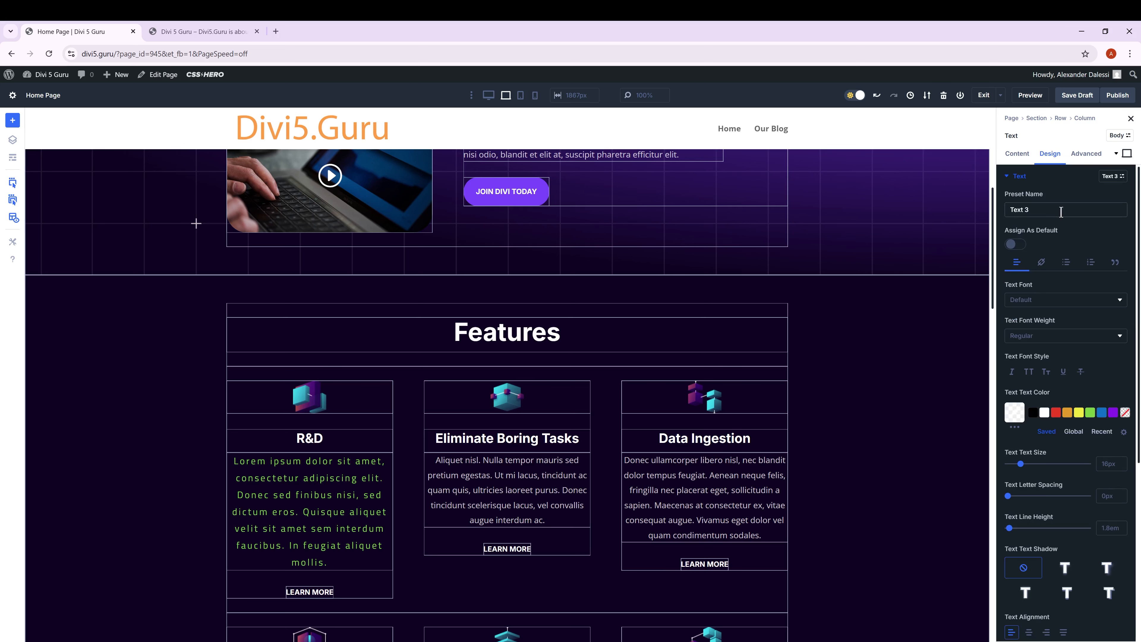
Step: Delete the Text 3 group preset from the R&D body text's design settings and confirm the deletion
mouse_move(234, 462)
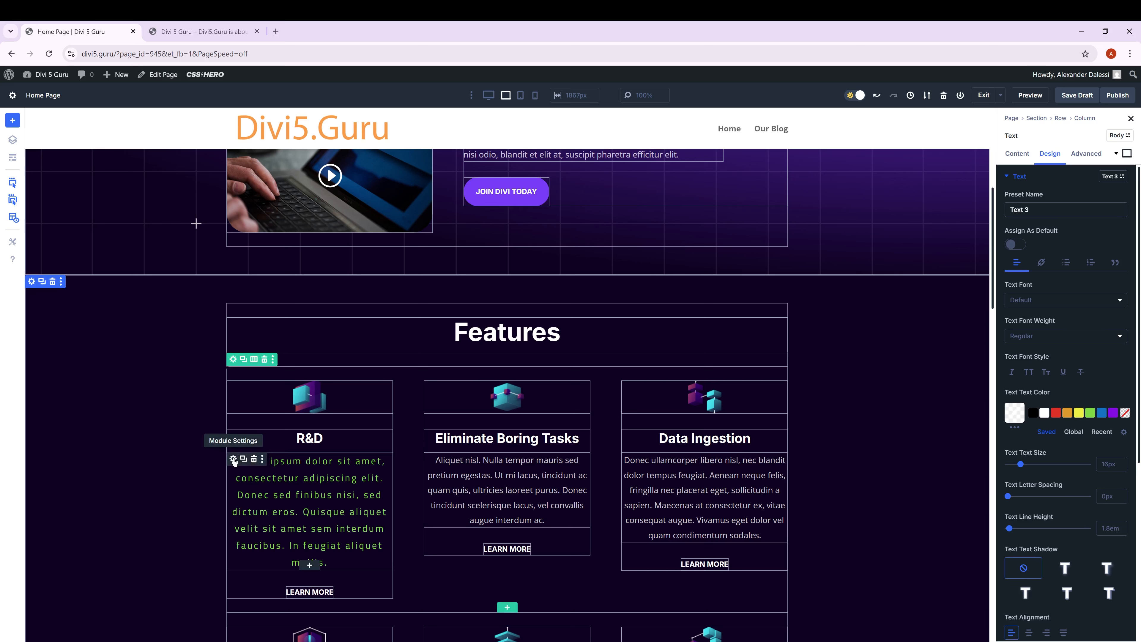
click(234, 459)
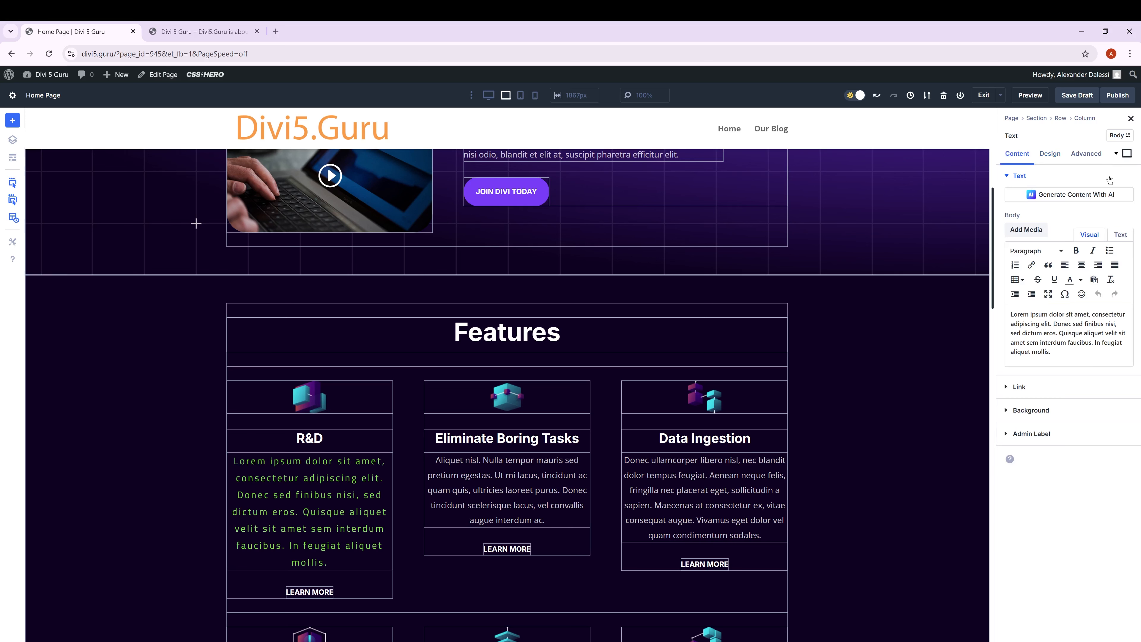
click(1054, 158)
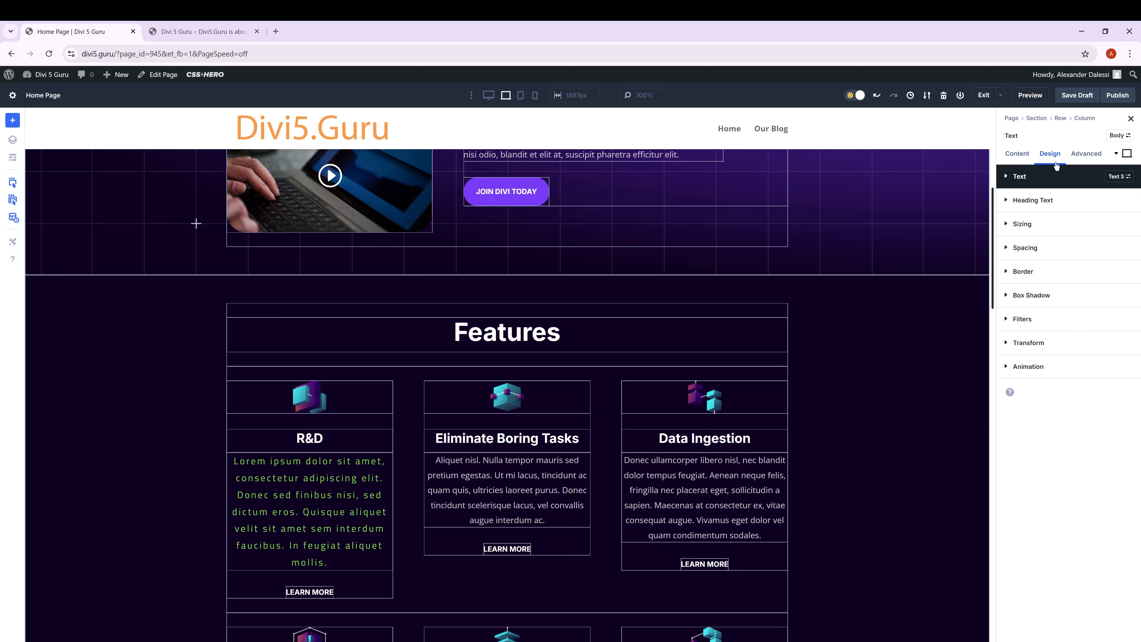
click(1118, 177)
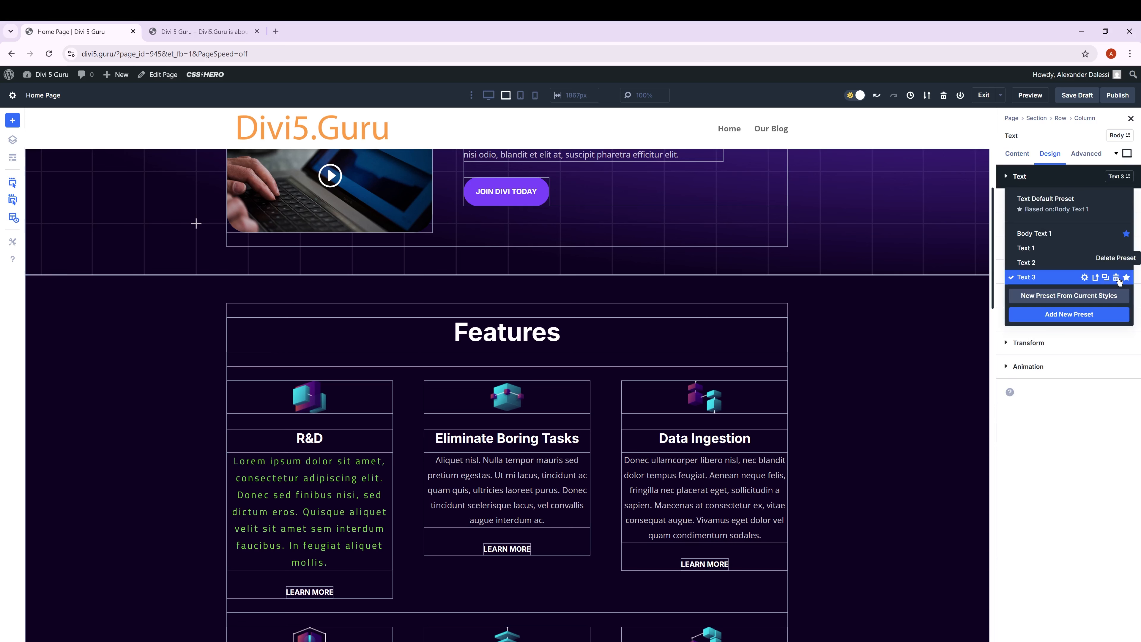
click(1118, 279)
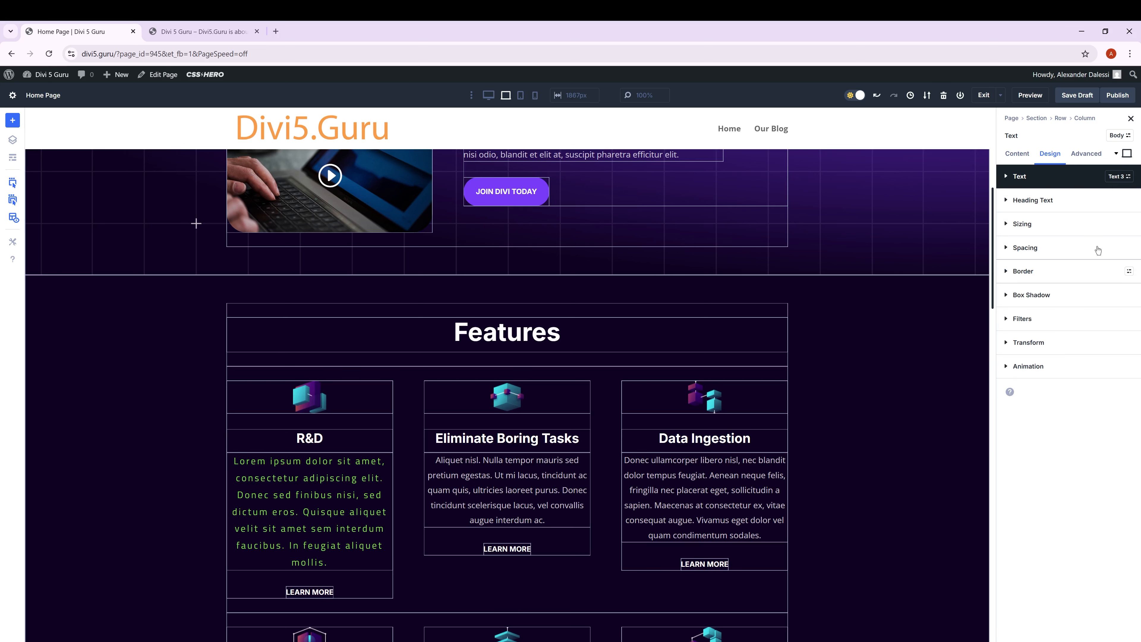
click(1089, 179)
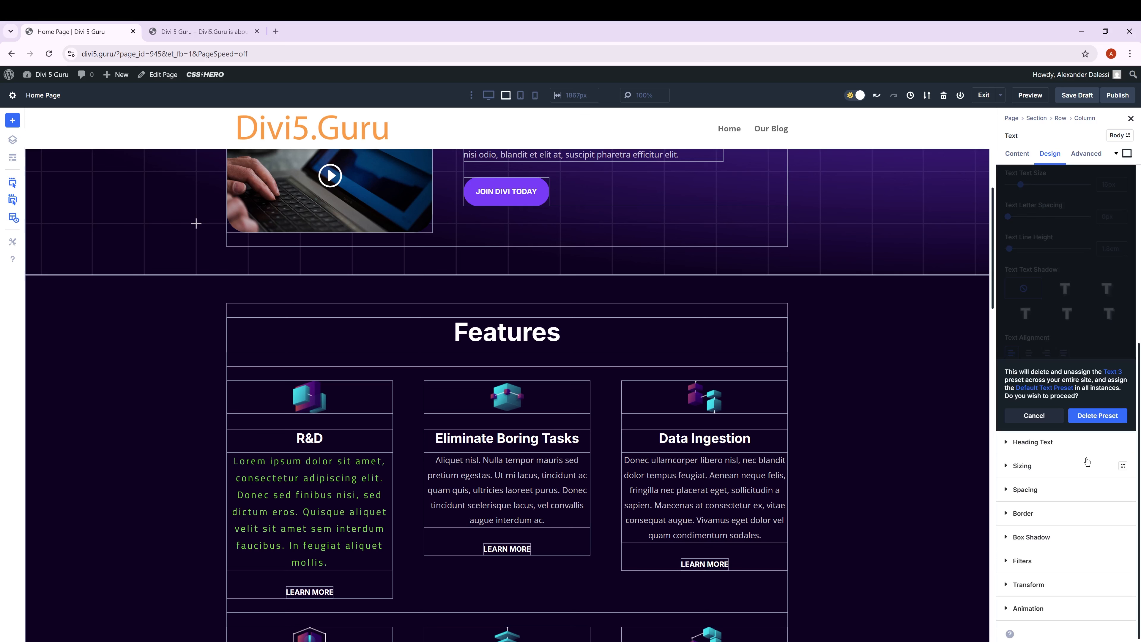
click(1109, 421)
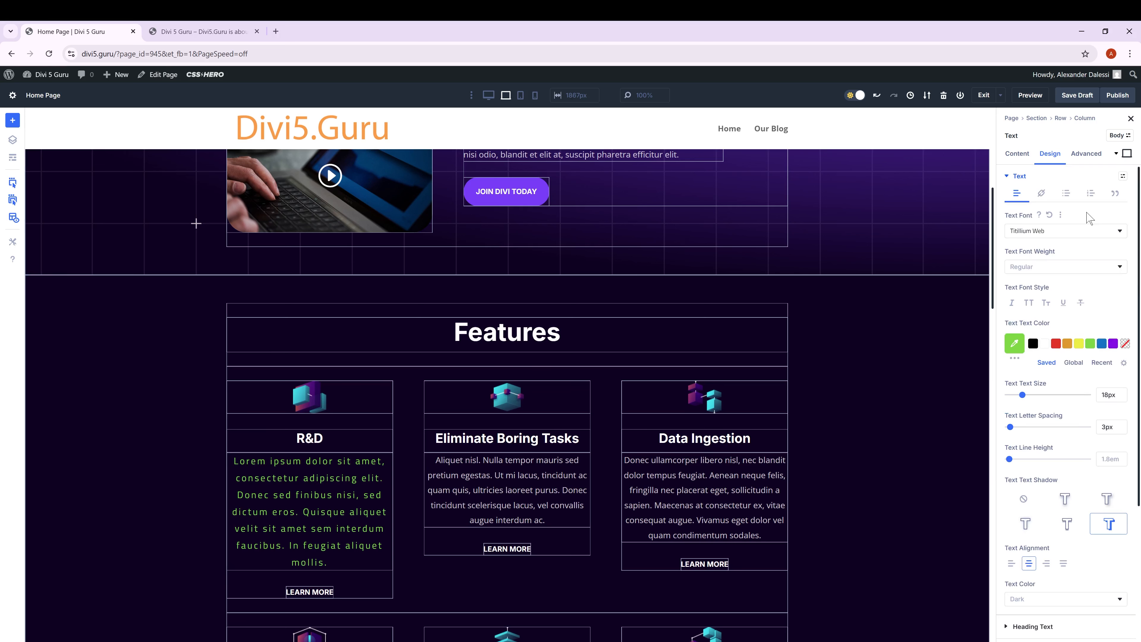
Step: Create a new text group preset from the current styles of the R&D body text
click(1123, 176)
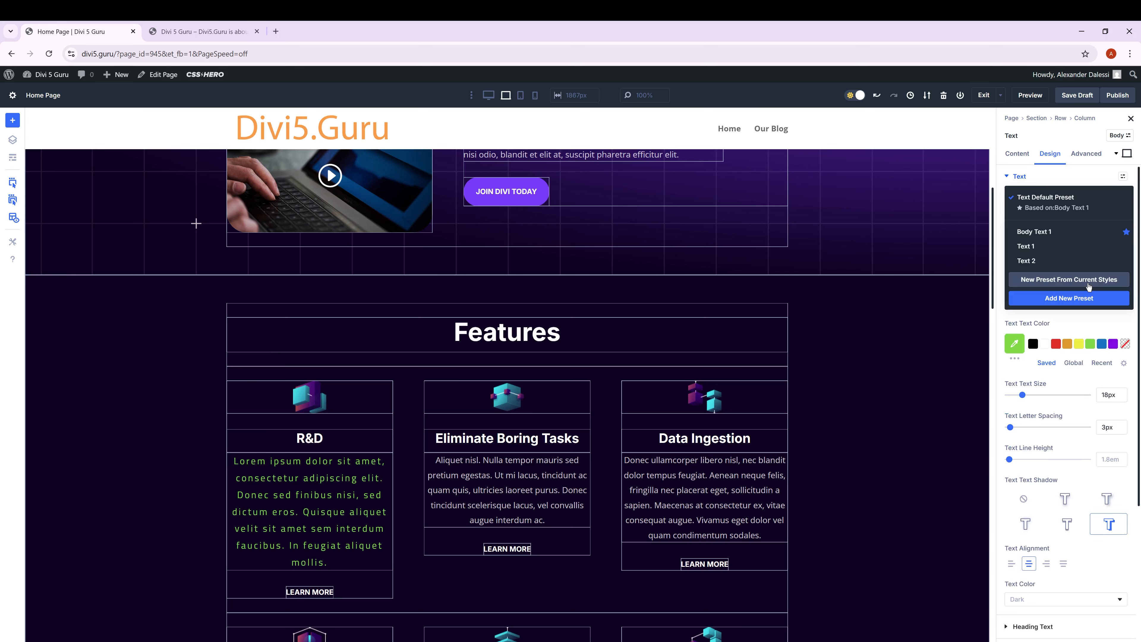
click(1088, 280)
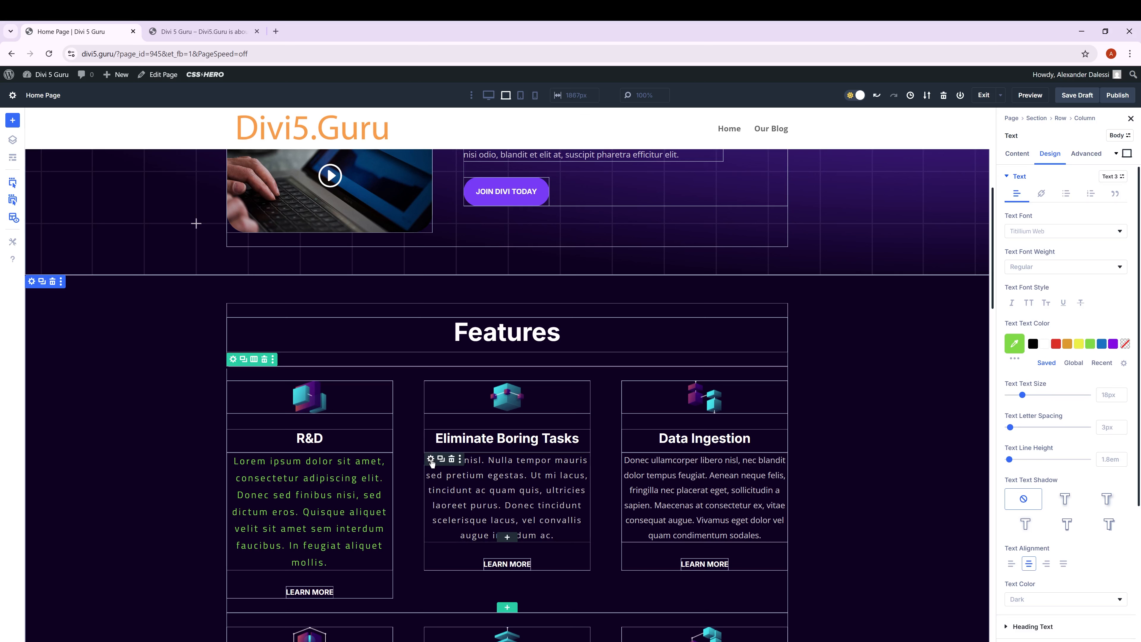
Step: Apply the new Text 3 group preset to the existing body text under Eliminate Boring Tasks
click(1081, 176)
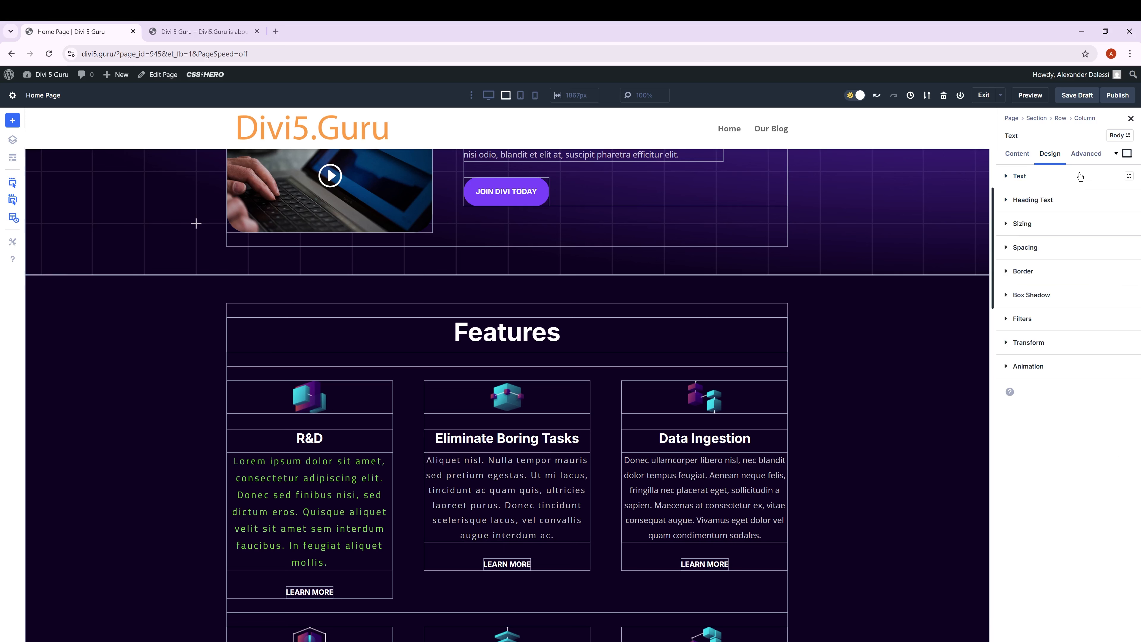
click(1127, 177)
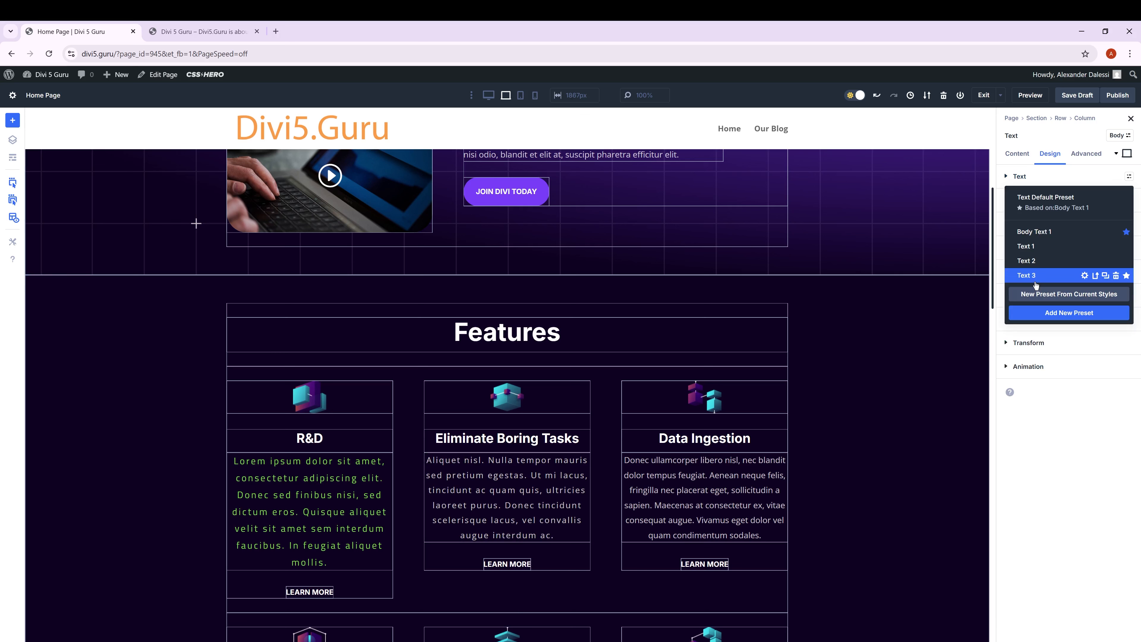
click(1035, 281)
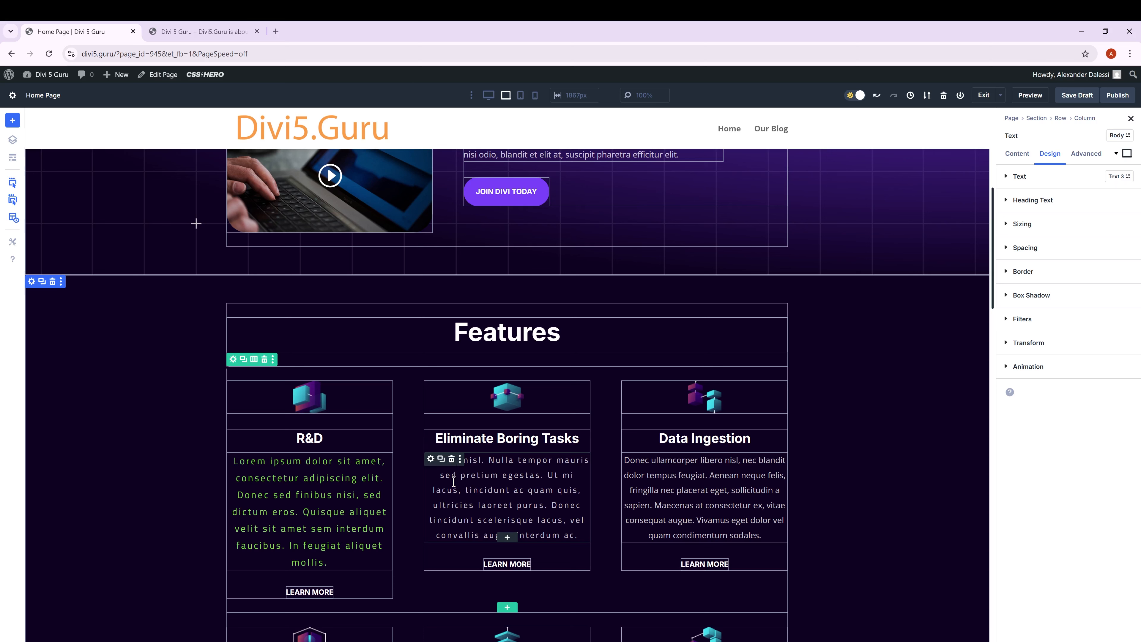
Step: Copy the body paragraph under Eliminate Boring Tasks and delete its text module
click(430, 459)
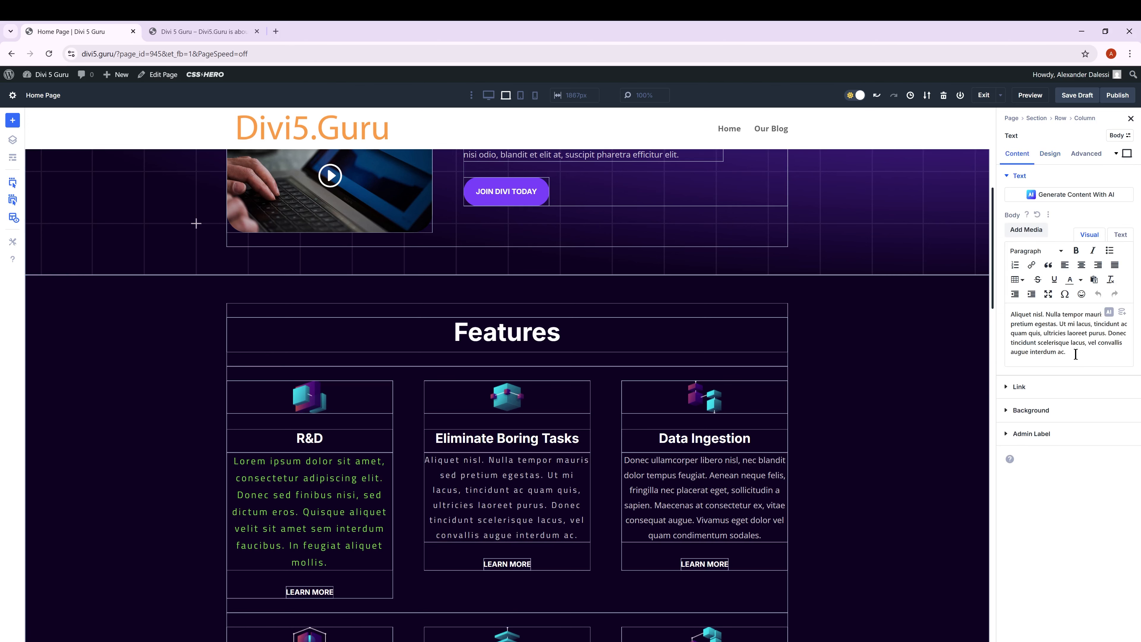
triple_click(1076, 354)
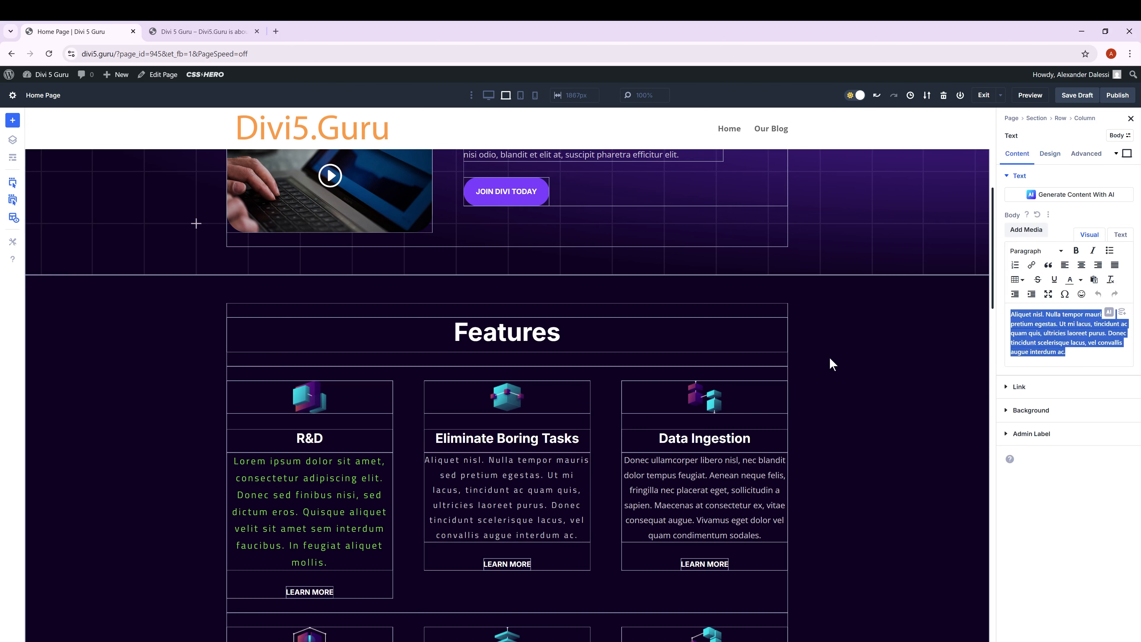
click(1088, 521)
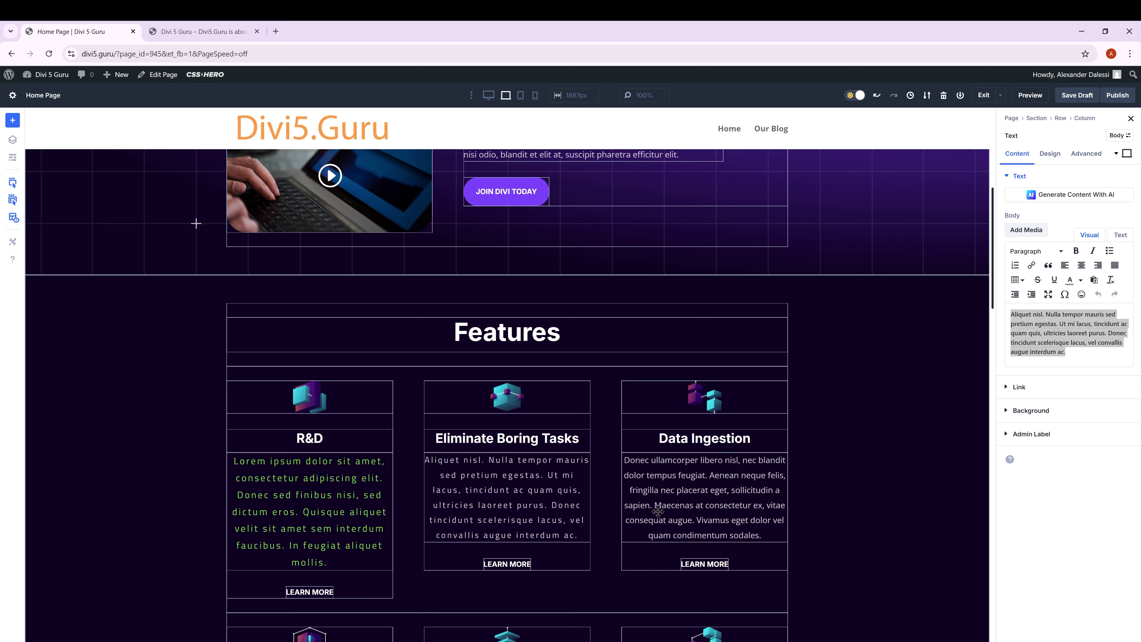
mouse_move(451, 464)
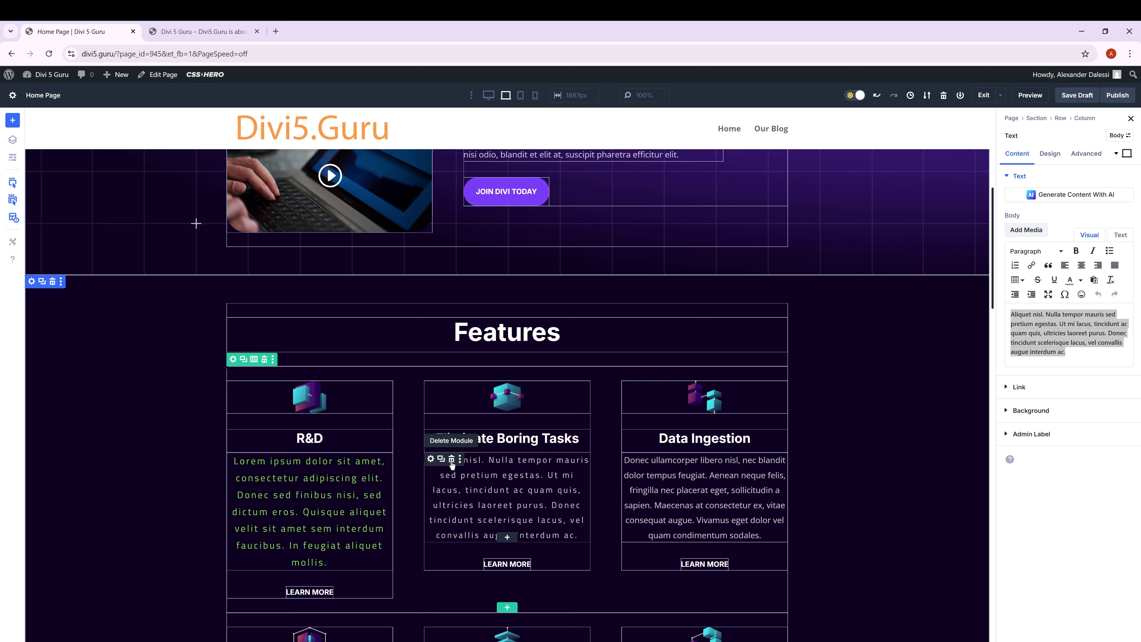
click(452, 459)
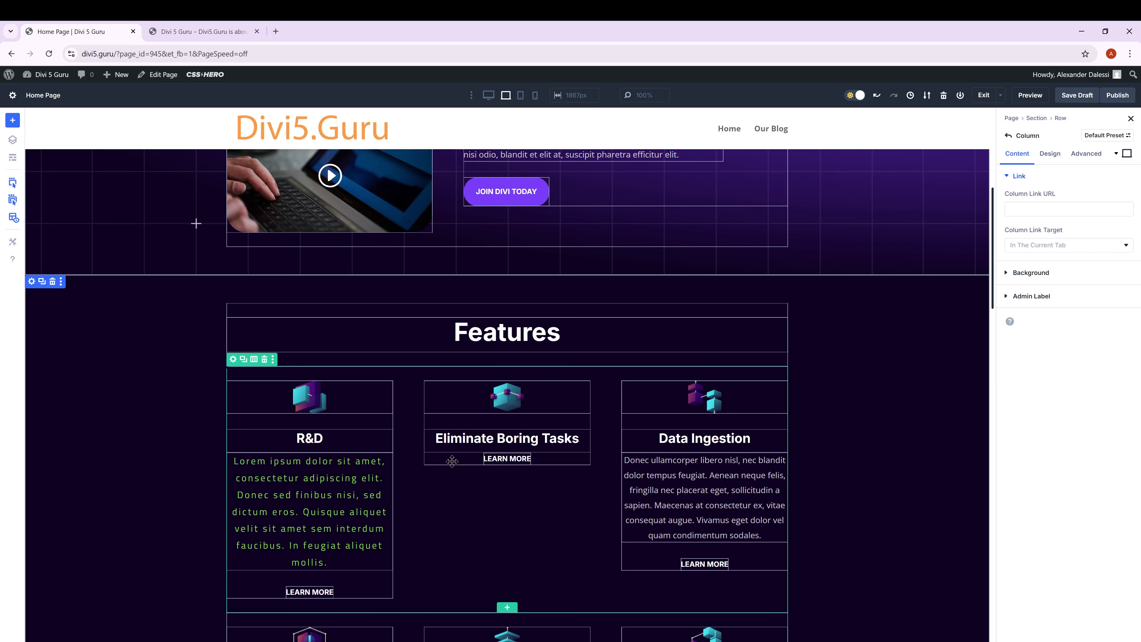
Step: Insert a new Text module between the Eliminate Boring Tasks heading and its Learn More button
mouse_move(510, 450)
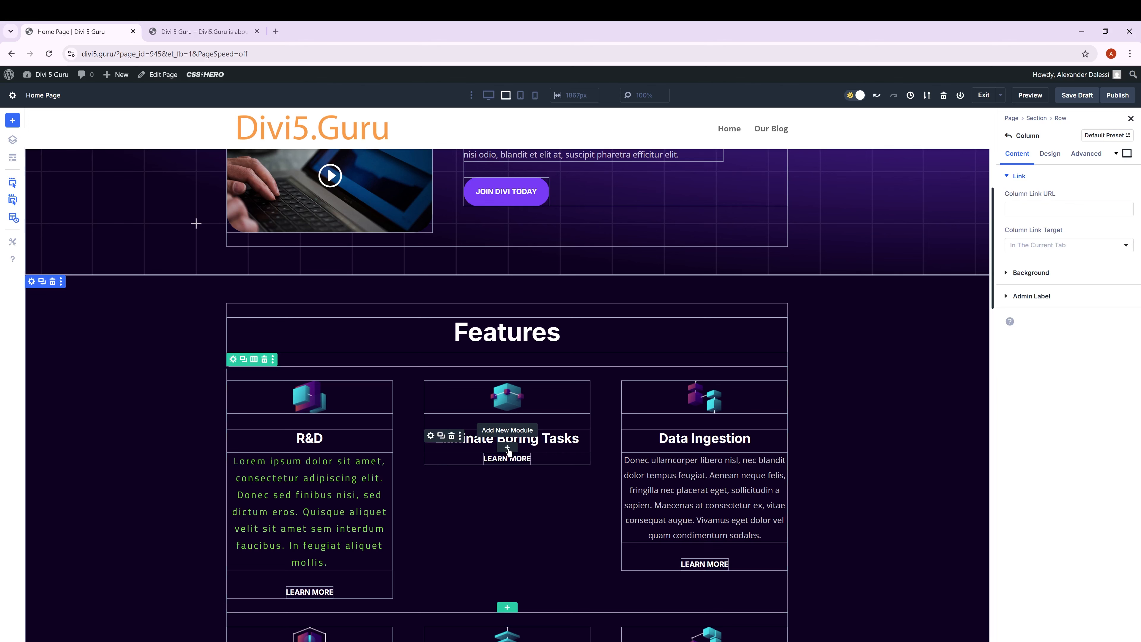
click(507, 448)
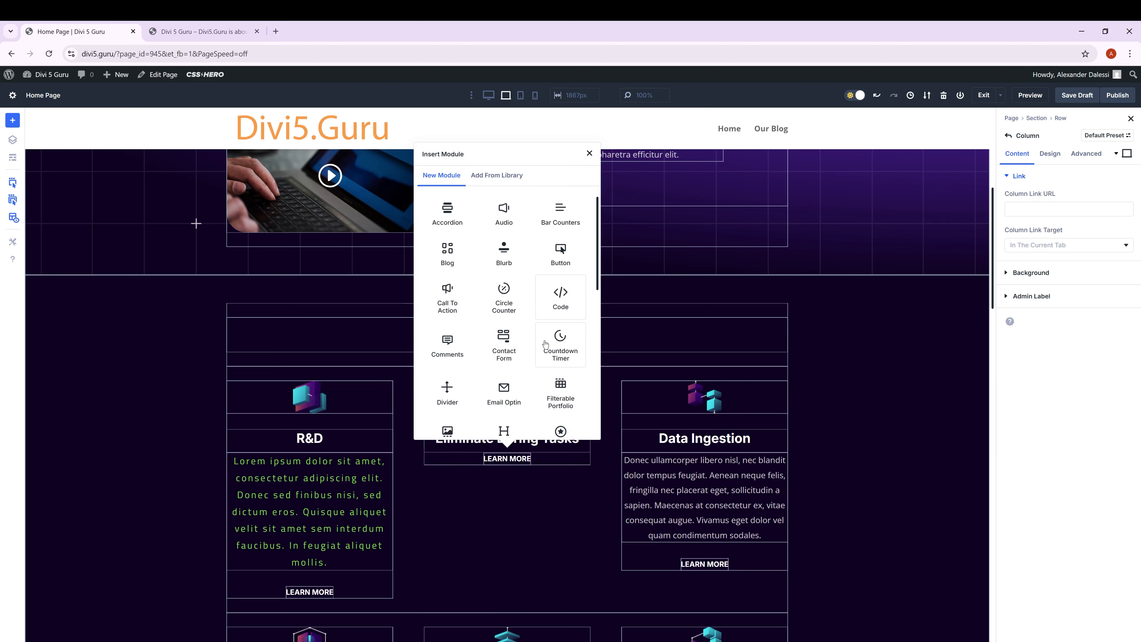
scroll(545, 345, down, 10)
click(551, 361)
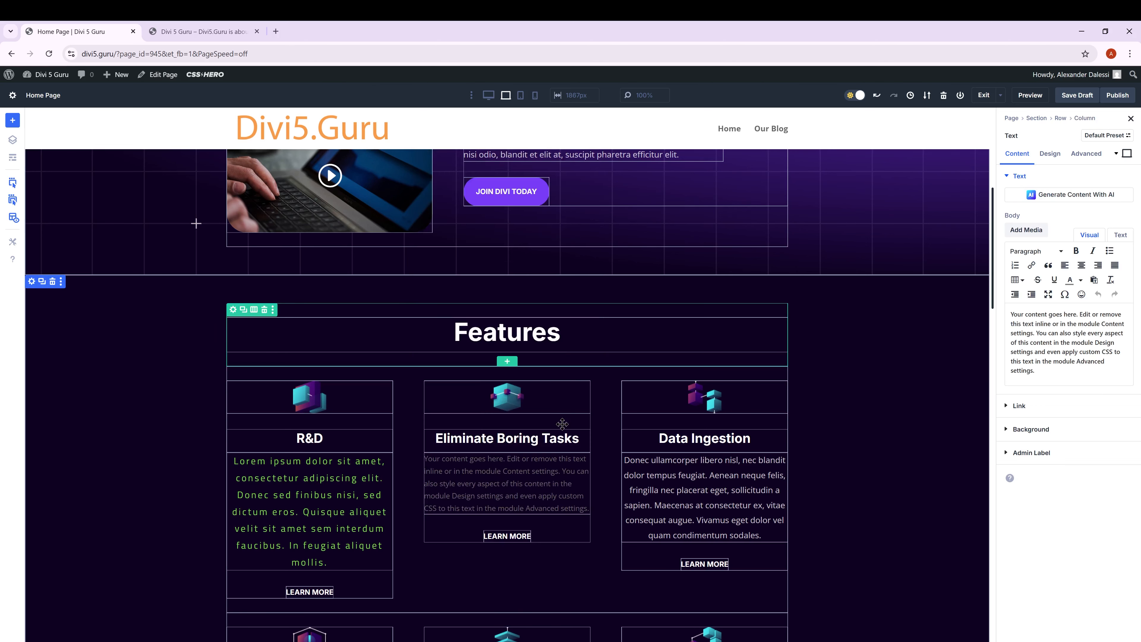
Step: Apply the Text 3 group preset to the text design settings of the new Eliminate Boring Tasks module
click(1047, 160)
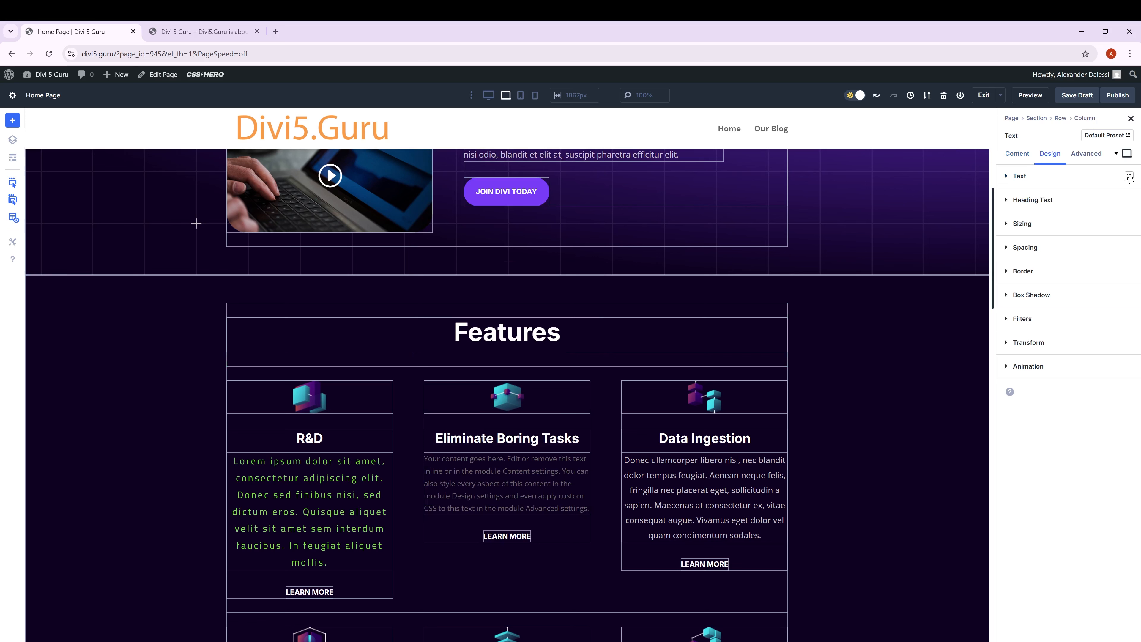
click(1129, 177)
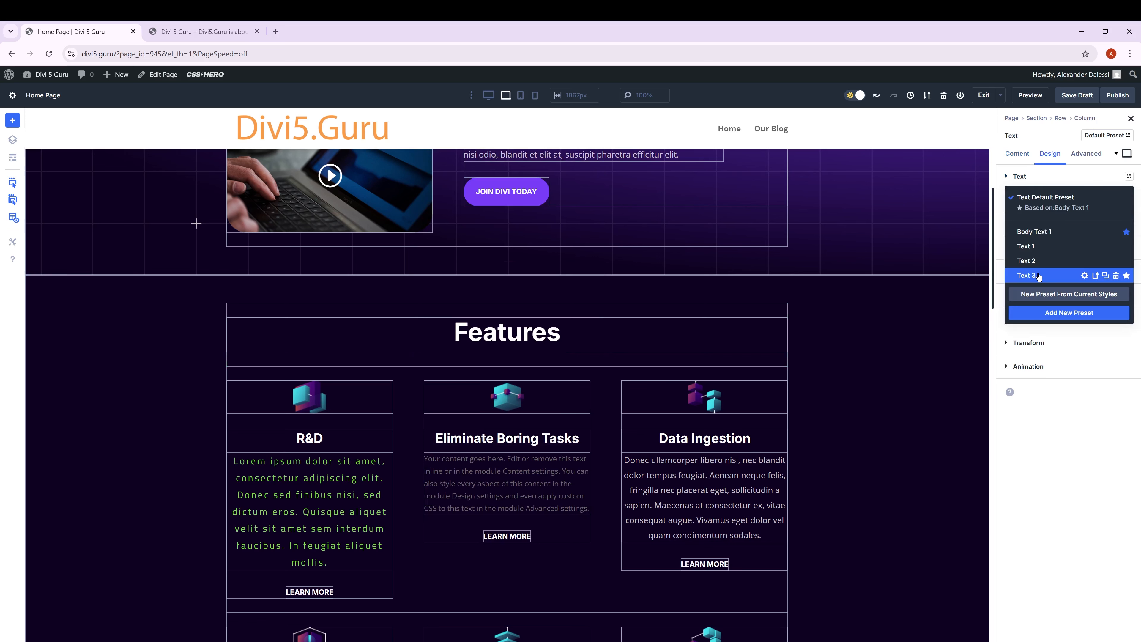
click(1039, 275)
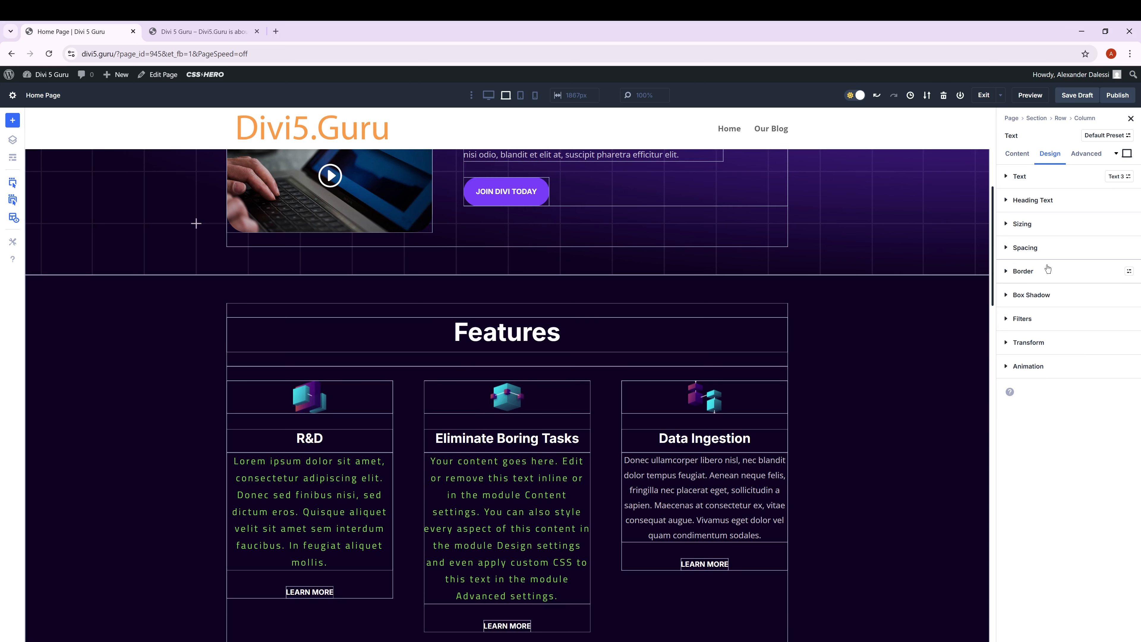
Step: Replace the placeholder content under Eliminate Boring Tasks with the copied "Aliquet nisl. Nulla tempor mauris" paragraph
click(1017, 154)
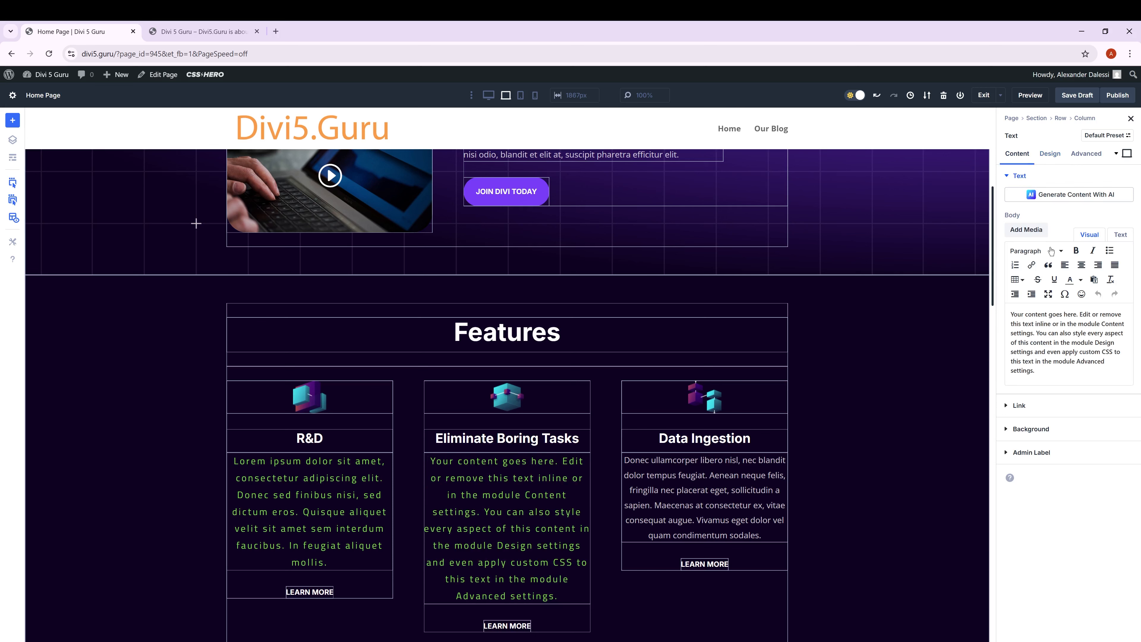
drag(1041, 376, 999, 313)
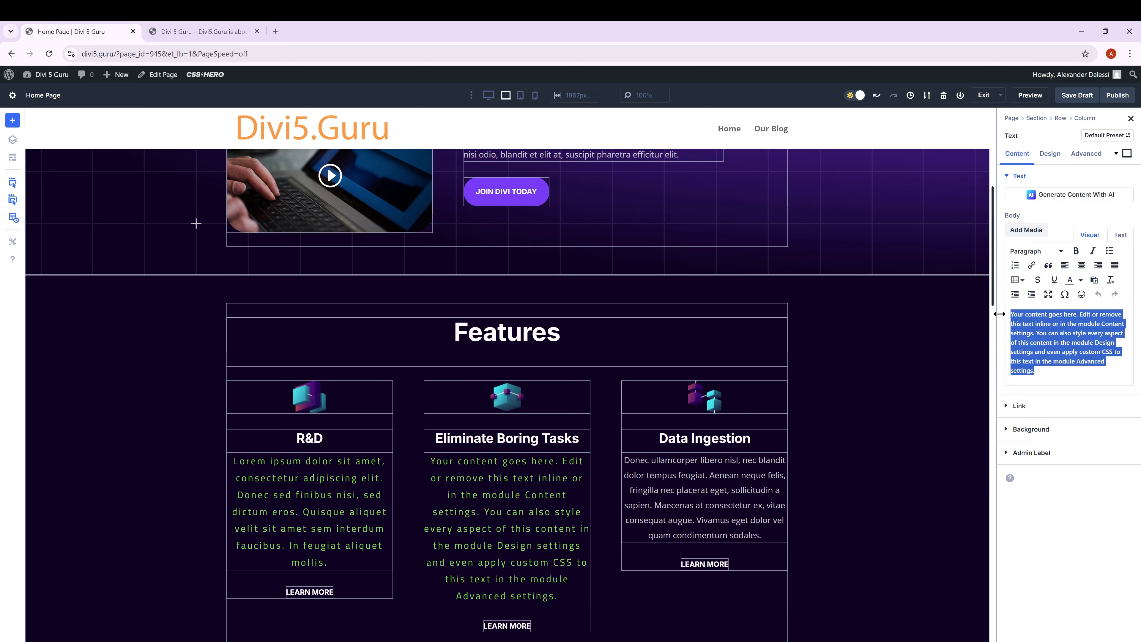
key(BackSpace)
text(Aliquet nisl. Nulla tempor mauris sed pretium egestas. Ut mi lacus, tincidunt ac quam quis, ultricies laoreet purus. Donec tincidunt scelerisque lacus, vel convallis augue interdum ac.)
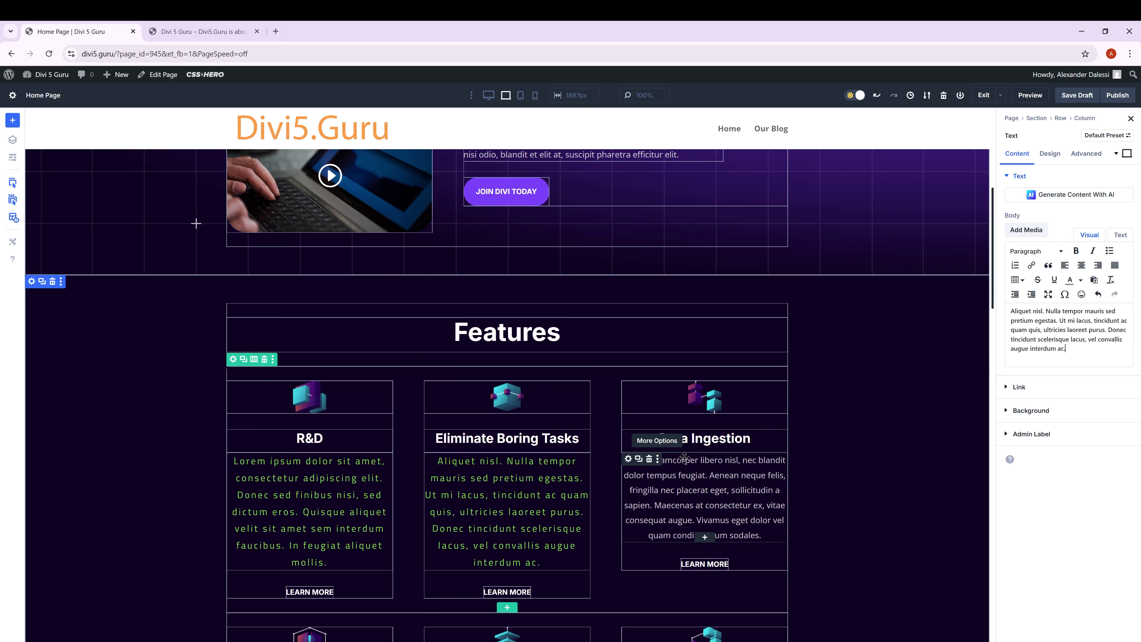
Step: Delete the body text module under Data Ingestion and insert a new Text module in its place
click(650, 459)
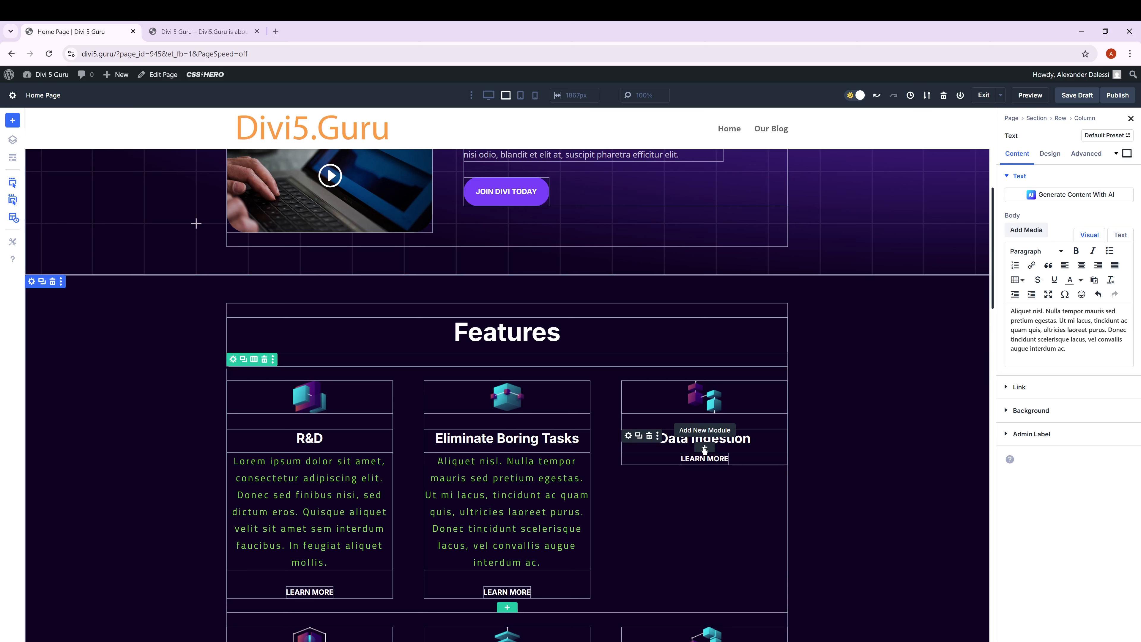
click(704, 449)
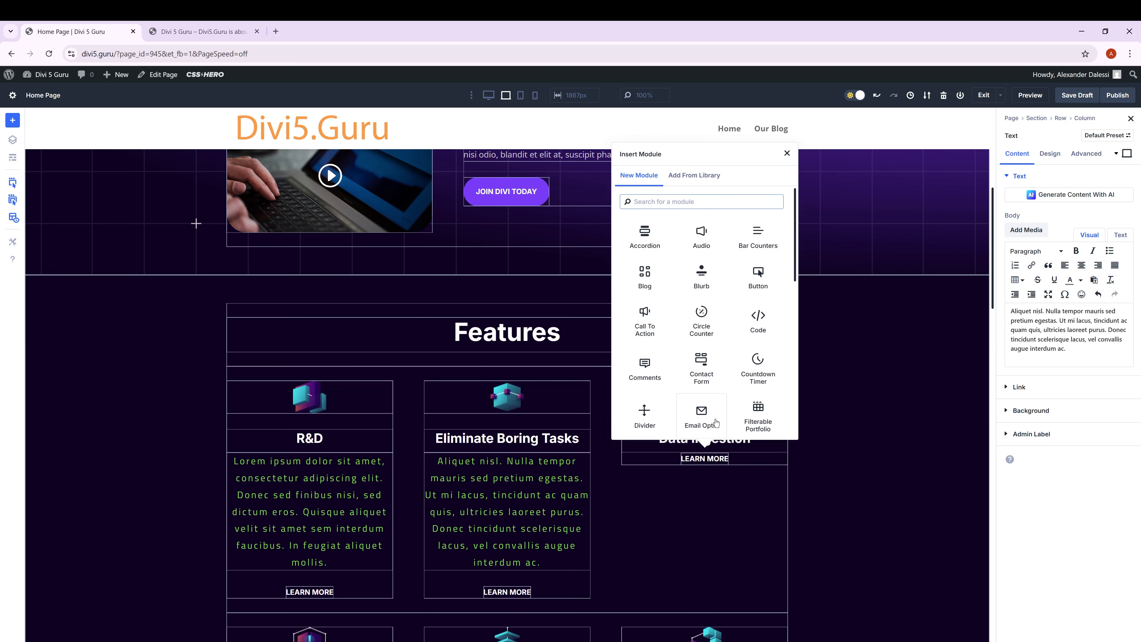
scroll(716, 422, down, 7)
click(758, 359)
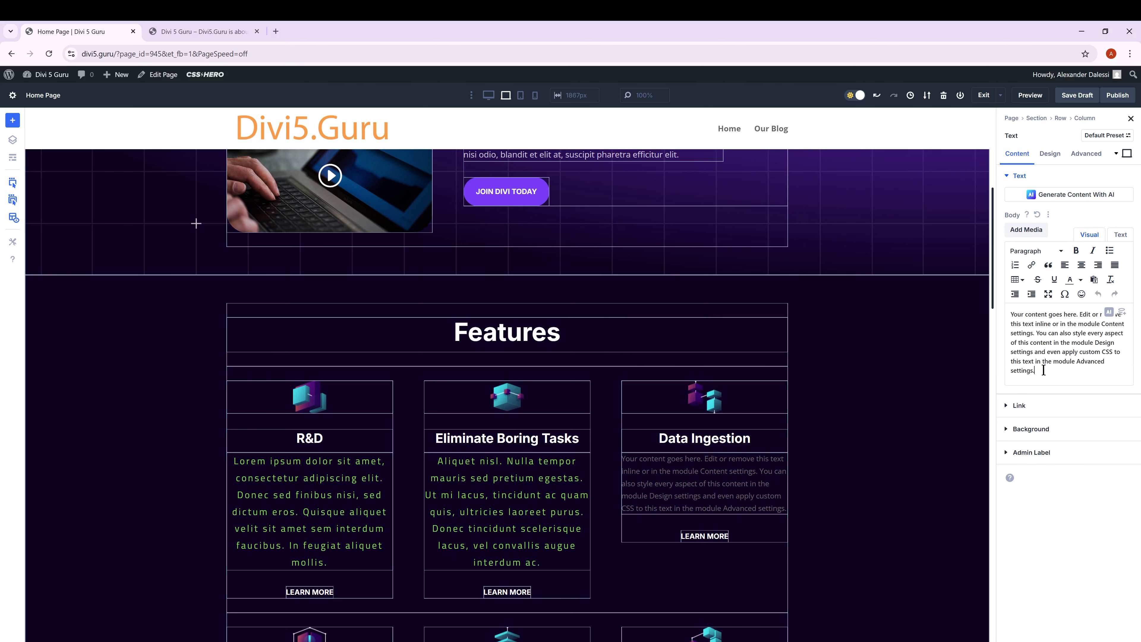
Step: Replace the placeholder content under Data Ingestion with the copied "Aliquet nisl. Nulla tempor mauris" paragraph
drag(1040, 372, 987, 316)
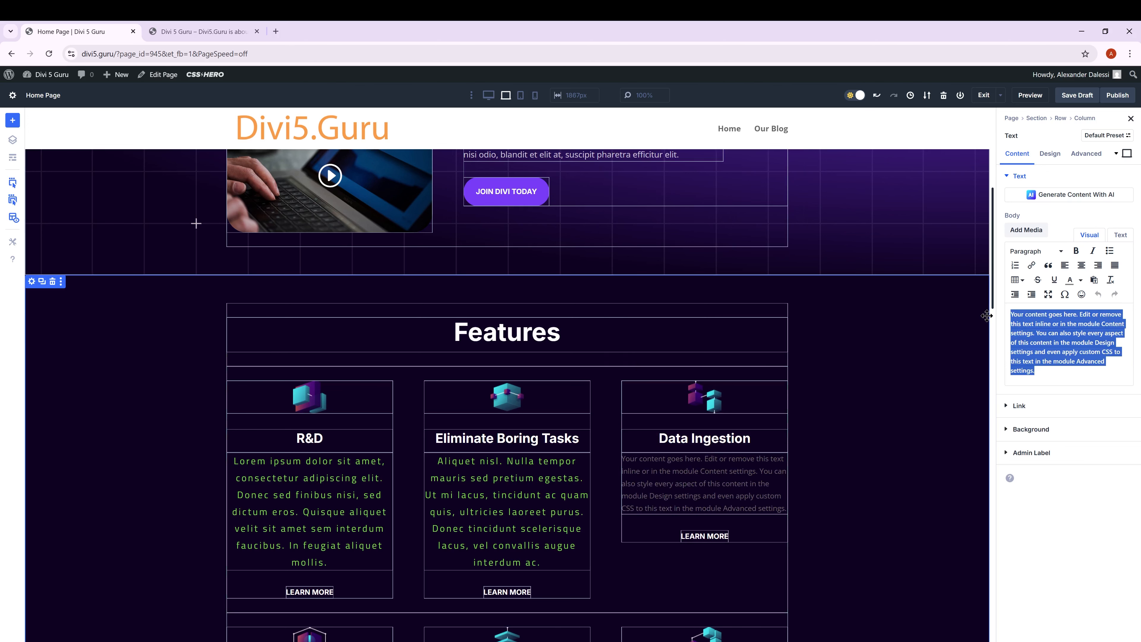
text(Aliquet nisl. Nulla tempor mauris sed pretium egestas. Ut mi lacus, tincidunt ac quam quis, ultricies laoreet purus. Donec tincidunt scelerisque lacus, vel convallis augue interdum ac.)
scroll(829, 462, down, 3)
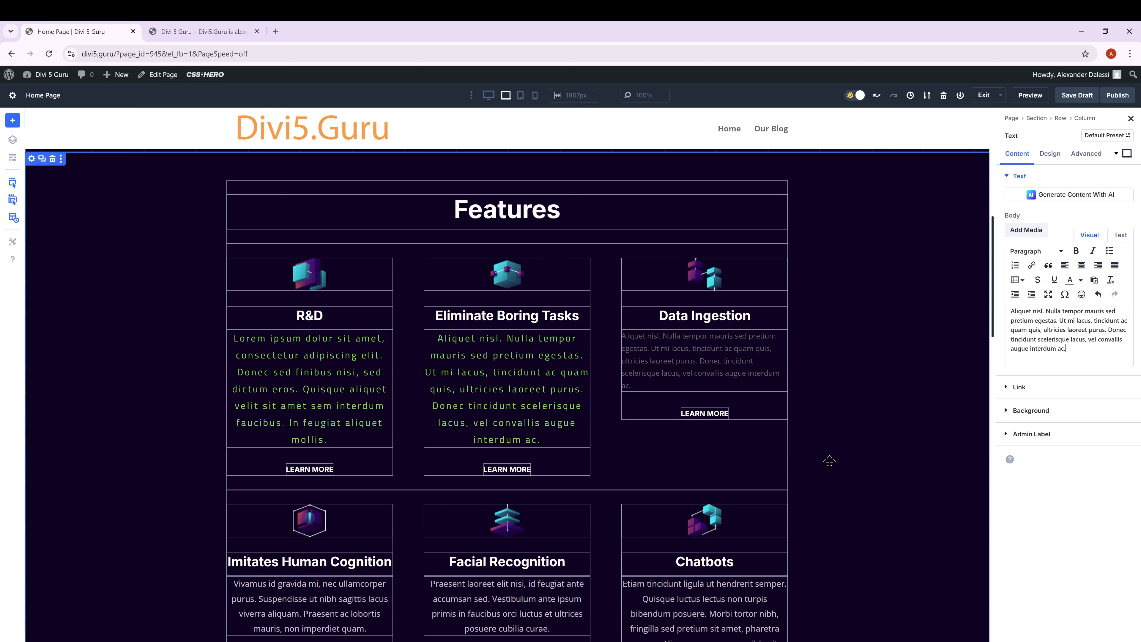
key(ctrl+z)
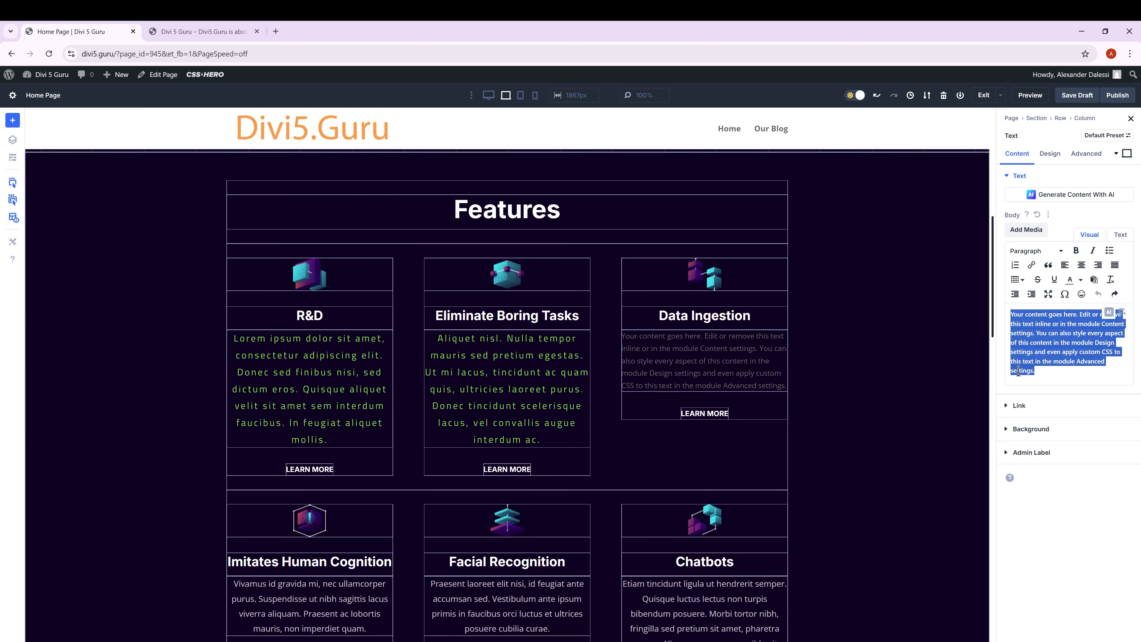
text(Aliquet nisl. Nulla tempor mauris sed pretium egestas. Ut mi lacus, tincidunt ac quam quis, ultricies laoreet purus. Donec tincidunt scelerisque lacus, vel convallis augue interdum ac.)
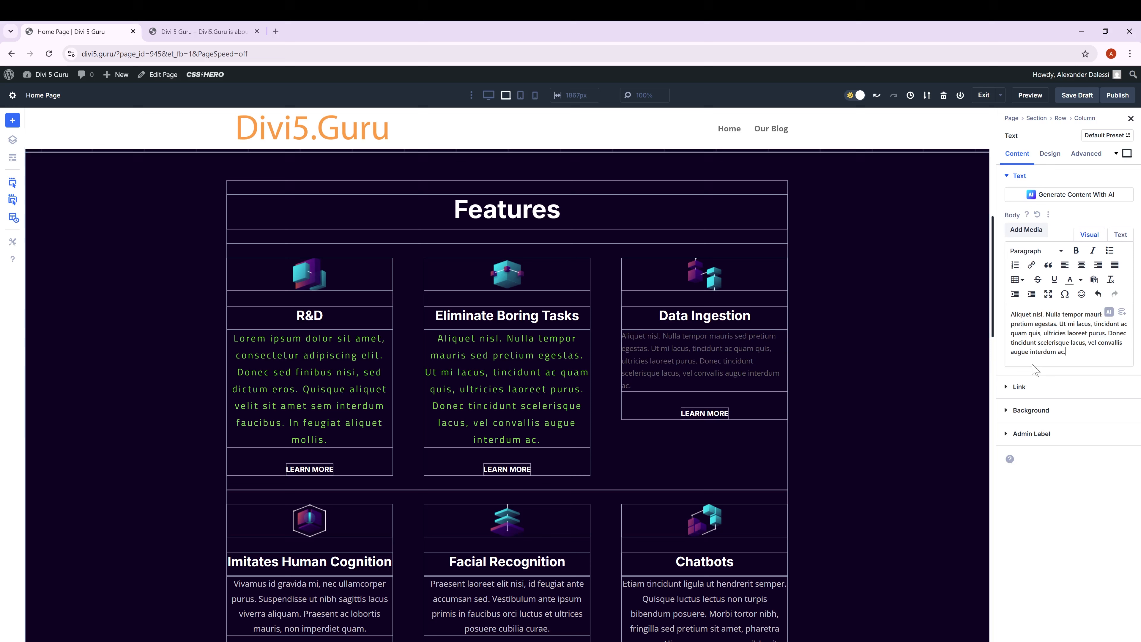
Step: Apply the Text 3 group preset to the text design settings of the new Data Ingestion module
click(1059, 155)
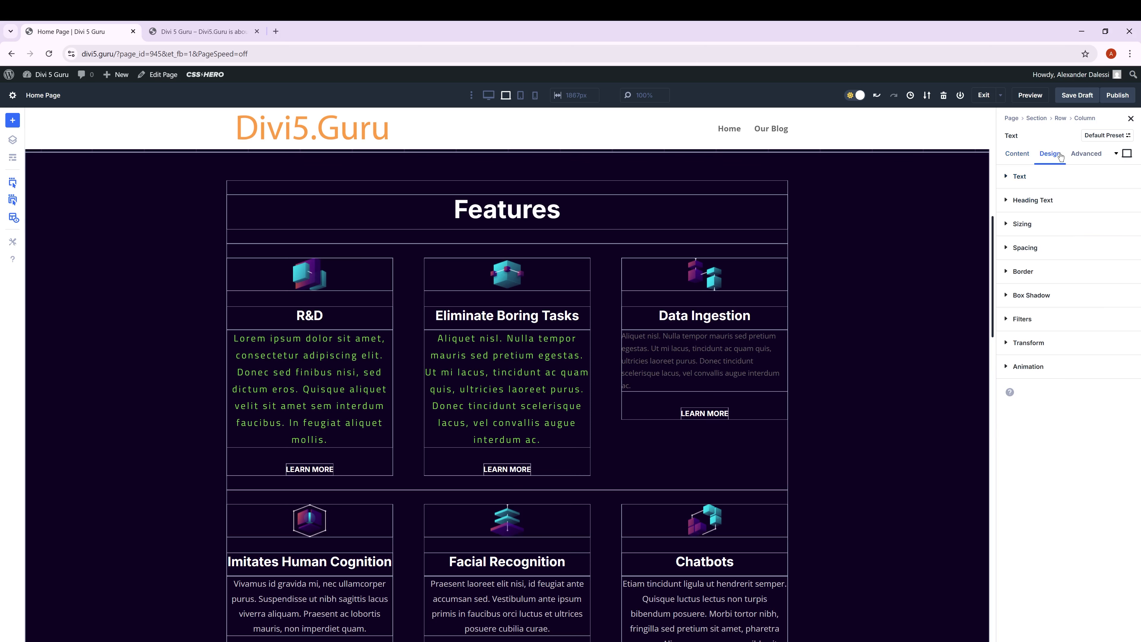
click(1102, 177)
click(1124, 177)
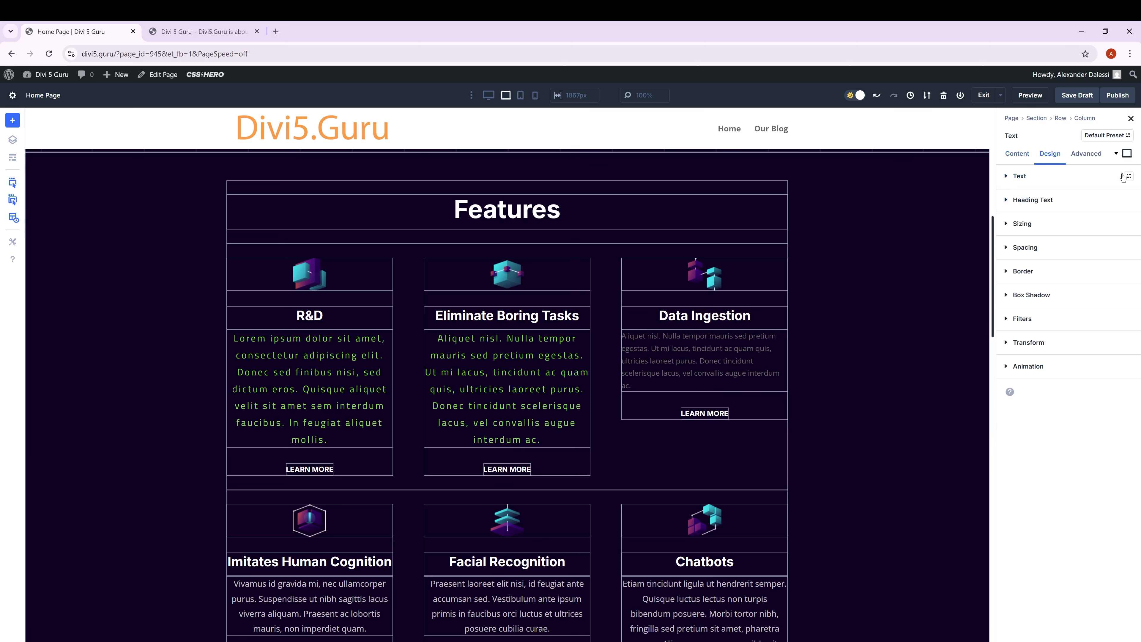
click(1124, 176)
click(1049, 274)
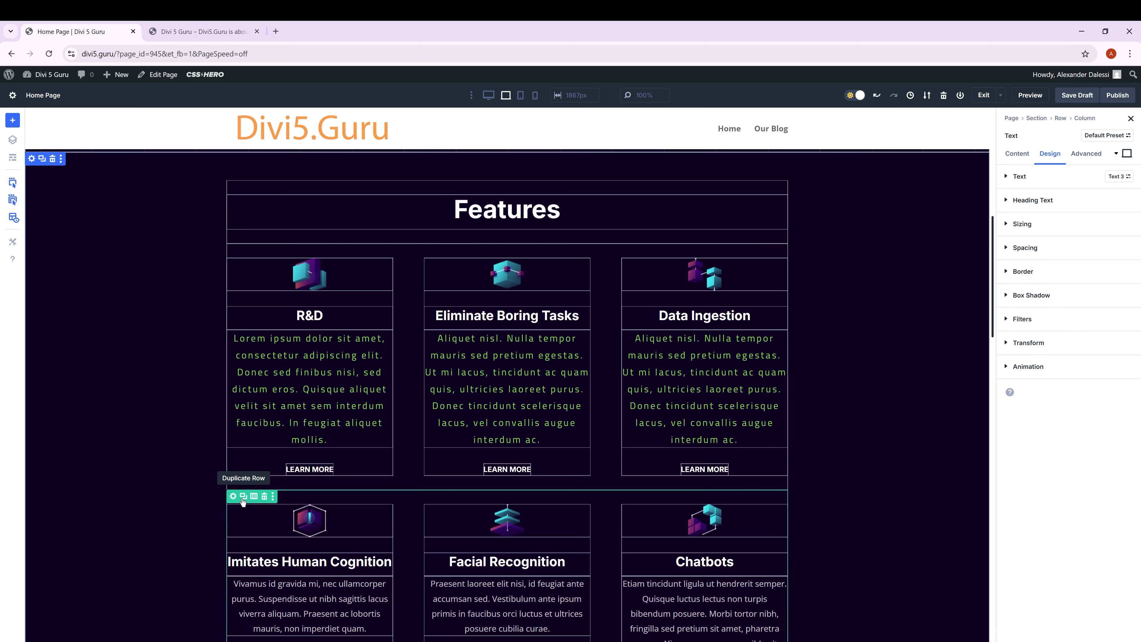
Step: Disable the row with Imitates Human Cognition, Facial Recognition and Chatbots on phone, tablet and desktop
click(235, 497)
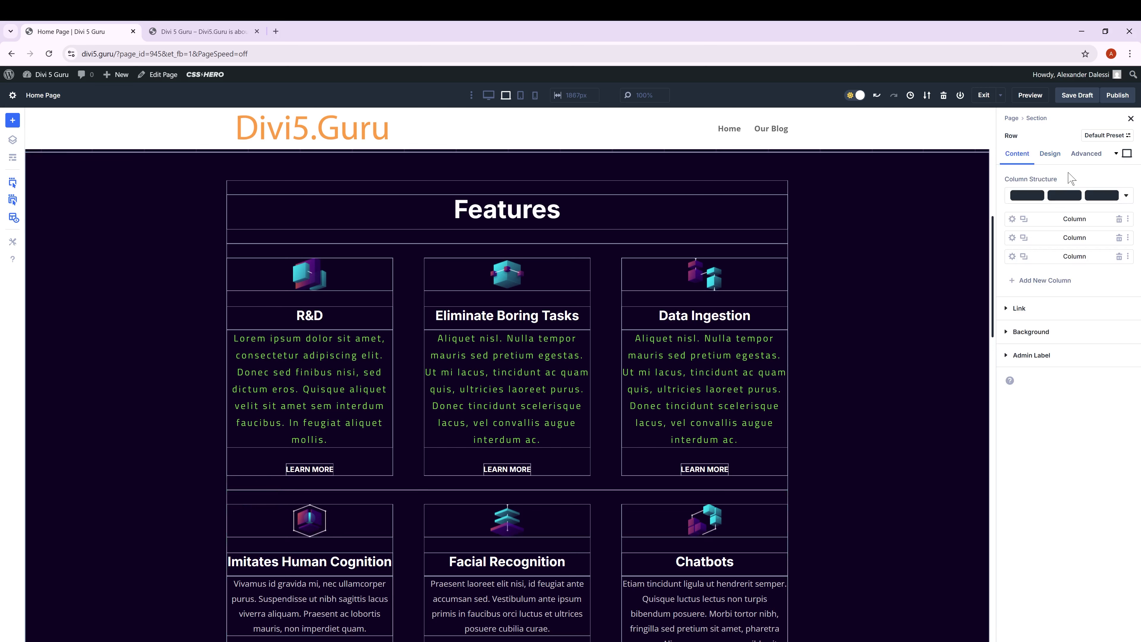
click(1085, 156)
click(1013, 248)
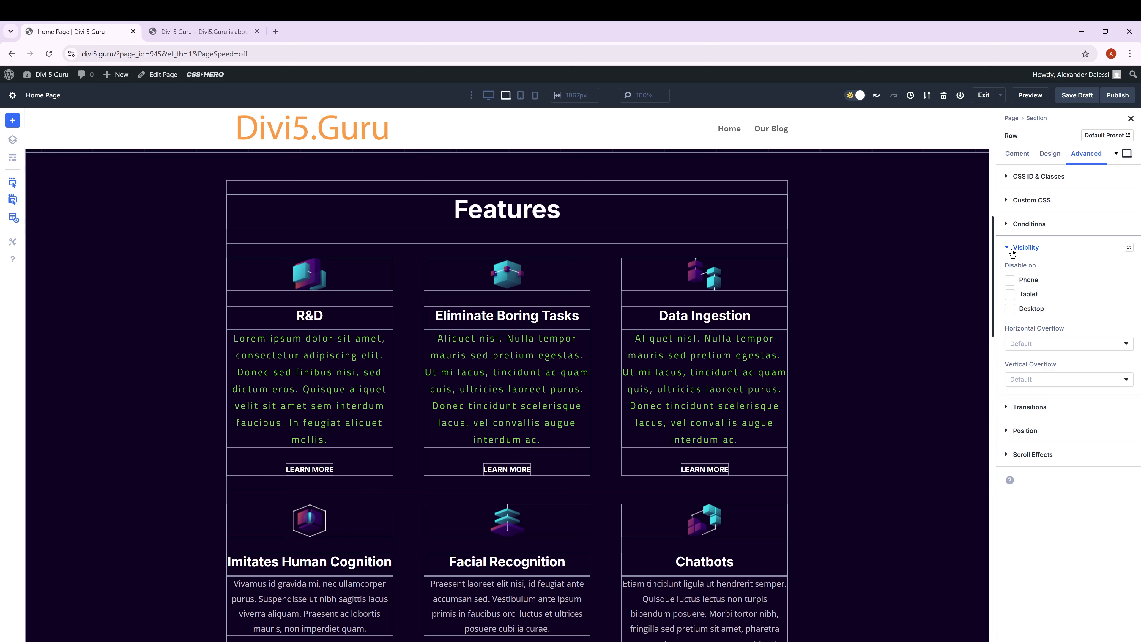
click(1009, 281)
click(1010, 295)
click(1010, 309)
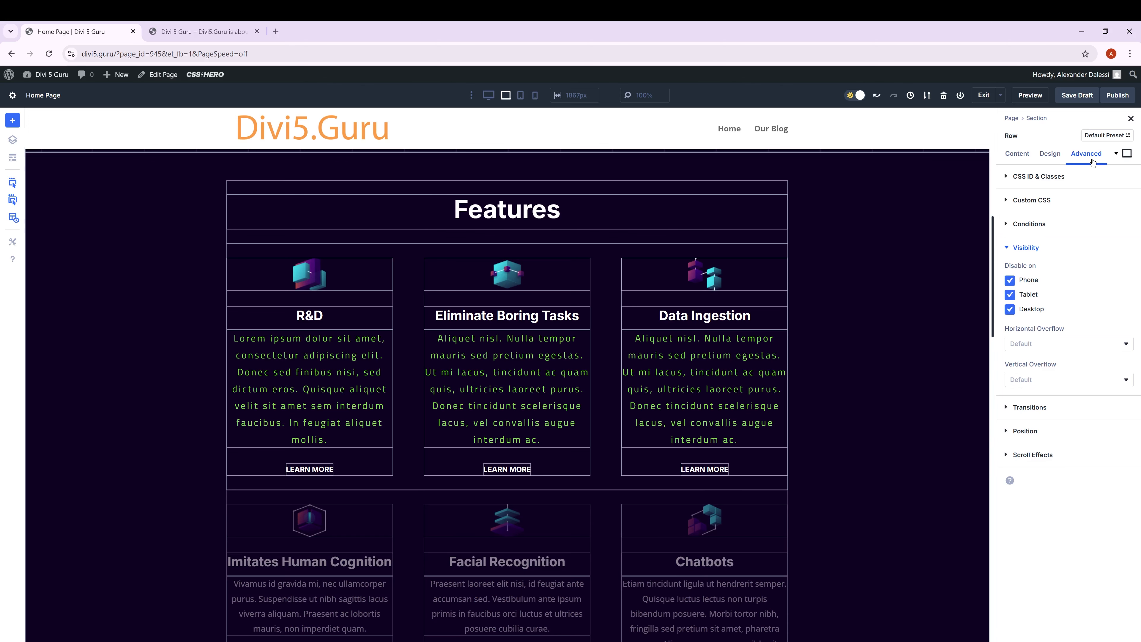
Step: Compare the restyled Features section with the published Divi 5 Guru home page and return to the page builder
click(929, 265)
scroll(930, 265, up, 3)
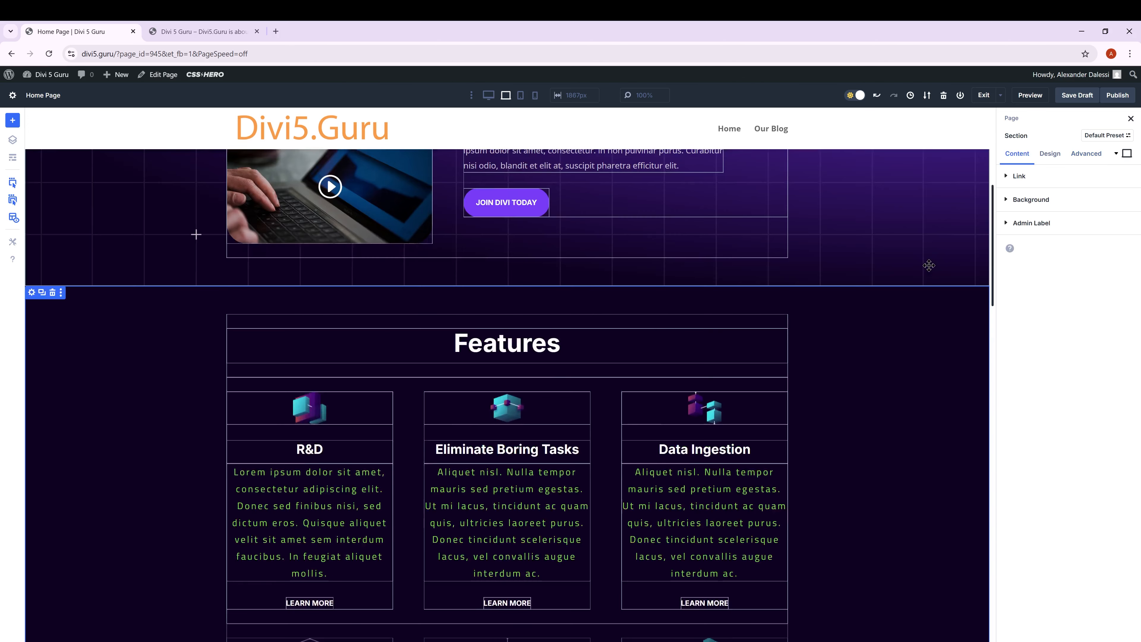
scroll(929, 265, up, 5)
key(ctrl+Tab)
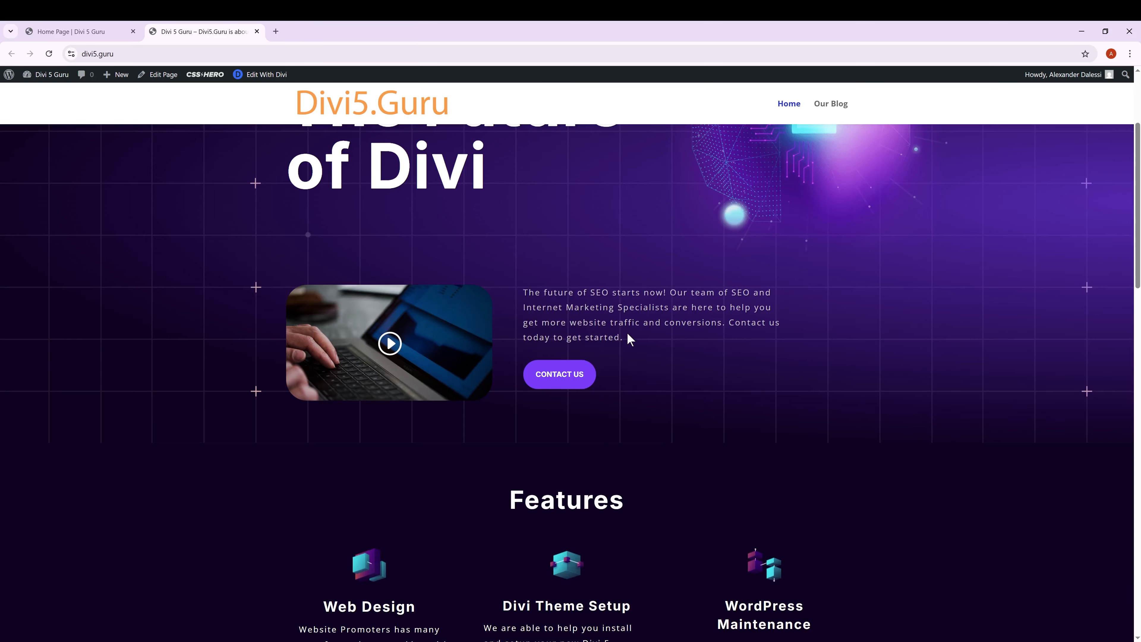
key(ctrl+Tab)
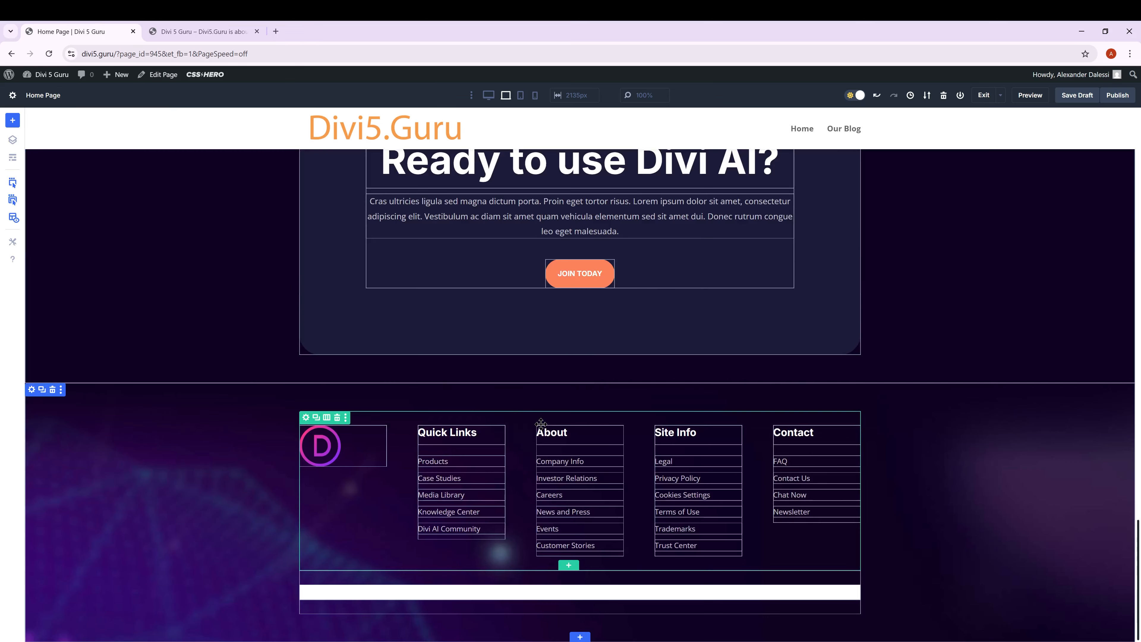
Step: Disable the footer section with Quick Links, About, Site Info and Contact on phone, tablet and desktop
click(32, 389)
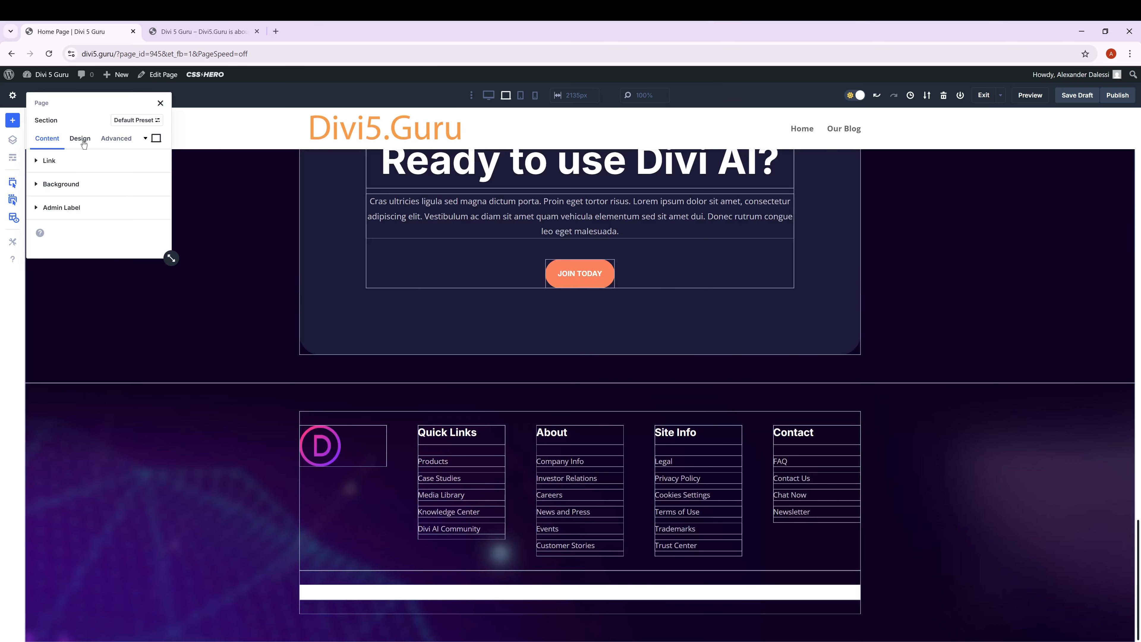
click(117, 138)
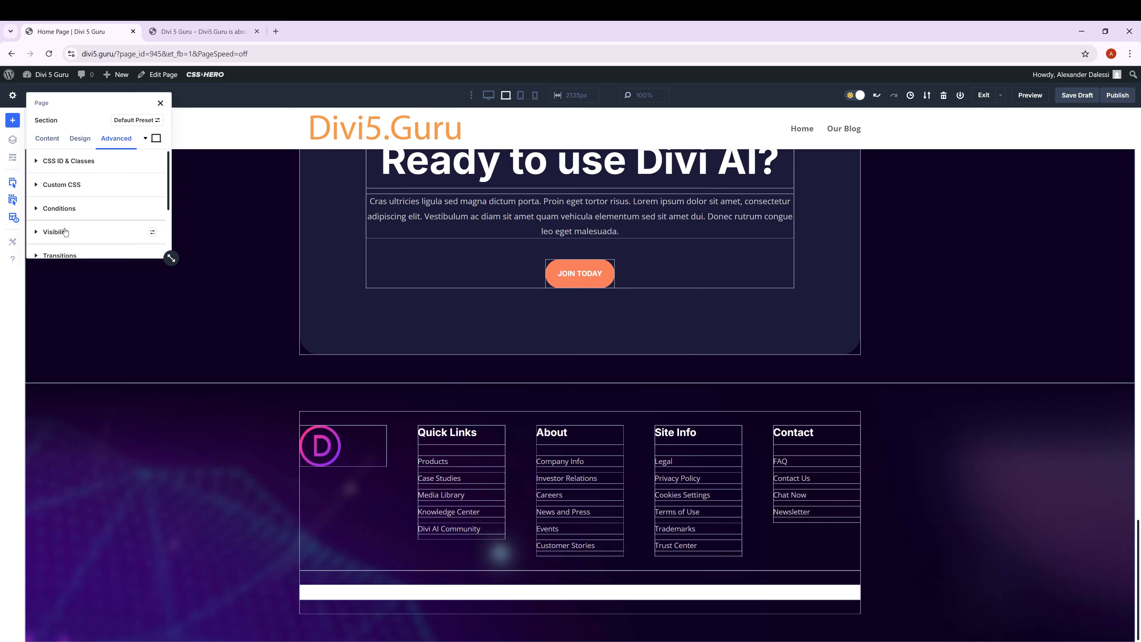
click(55, 231)
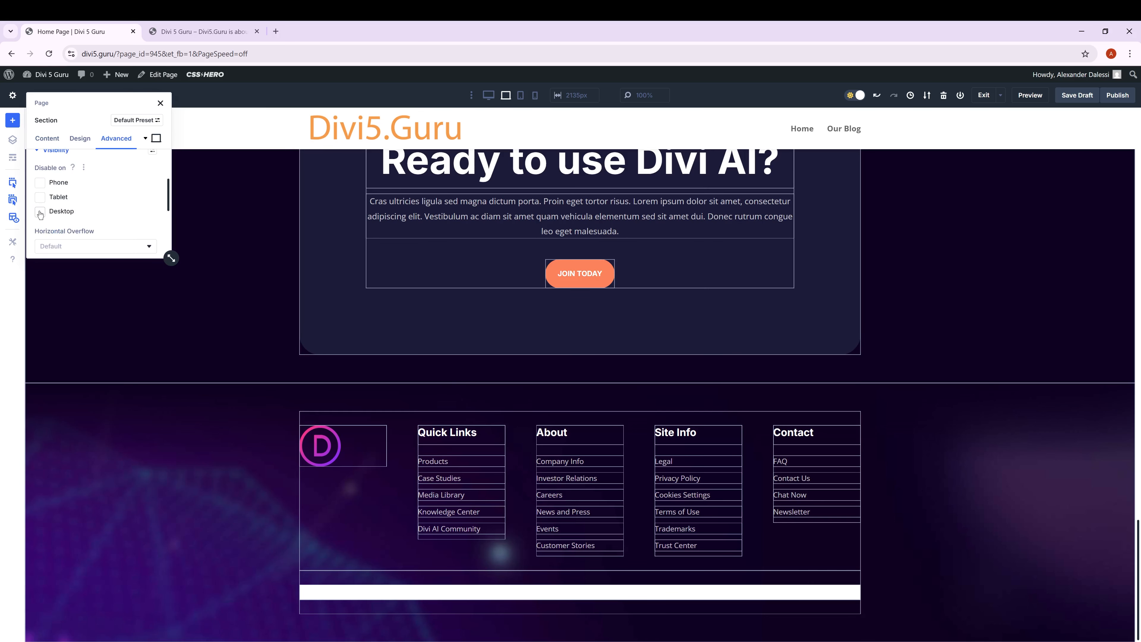
click(40, 212)
click(41, 198)
click(41, 184)
scroll(76, 189, up, 2)
scroll(79, 201, down, 1)
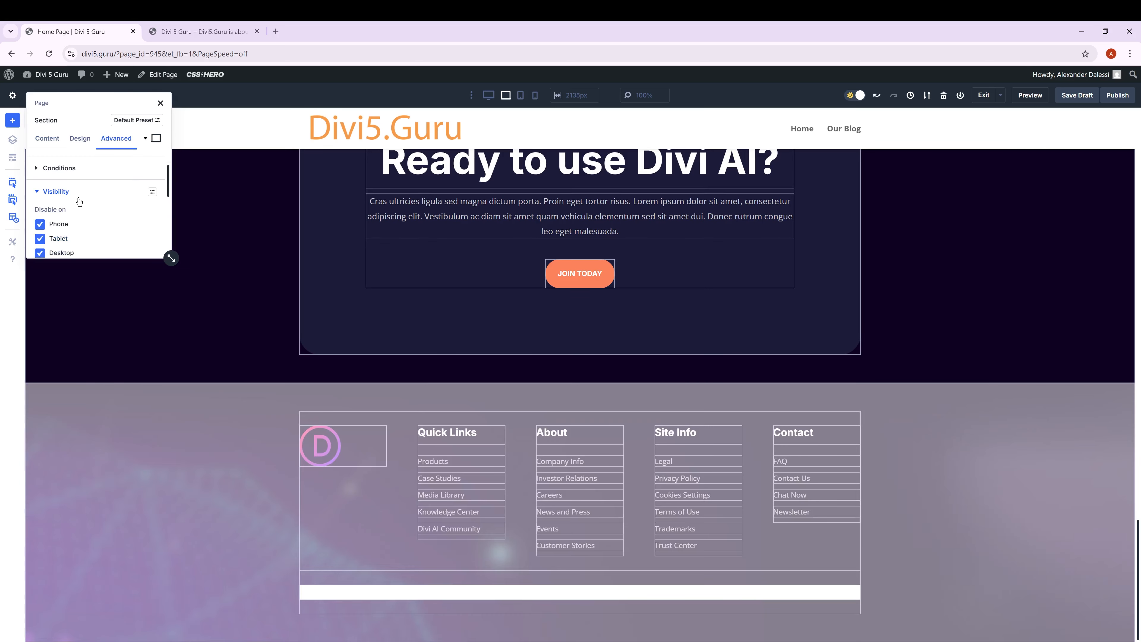
click(67, 197)
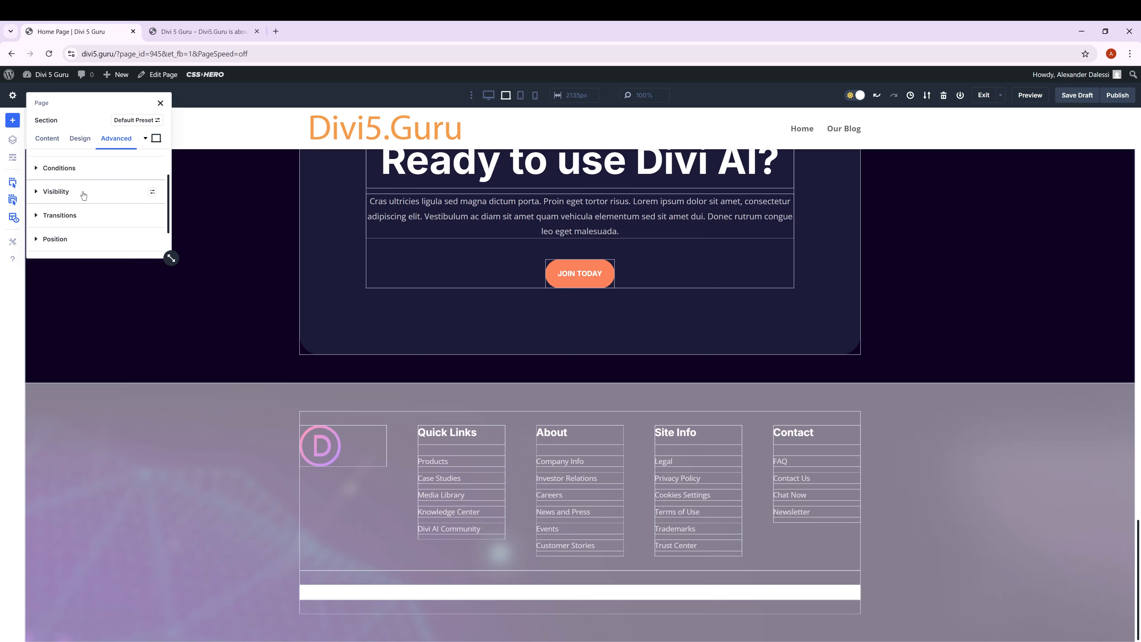
scroll(90, 198, down, 1)
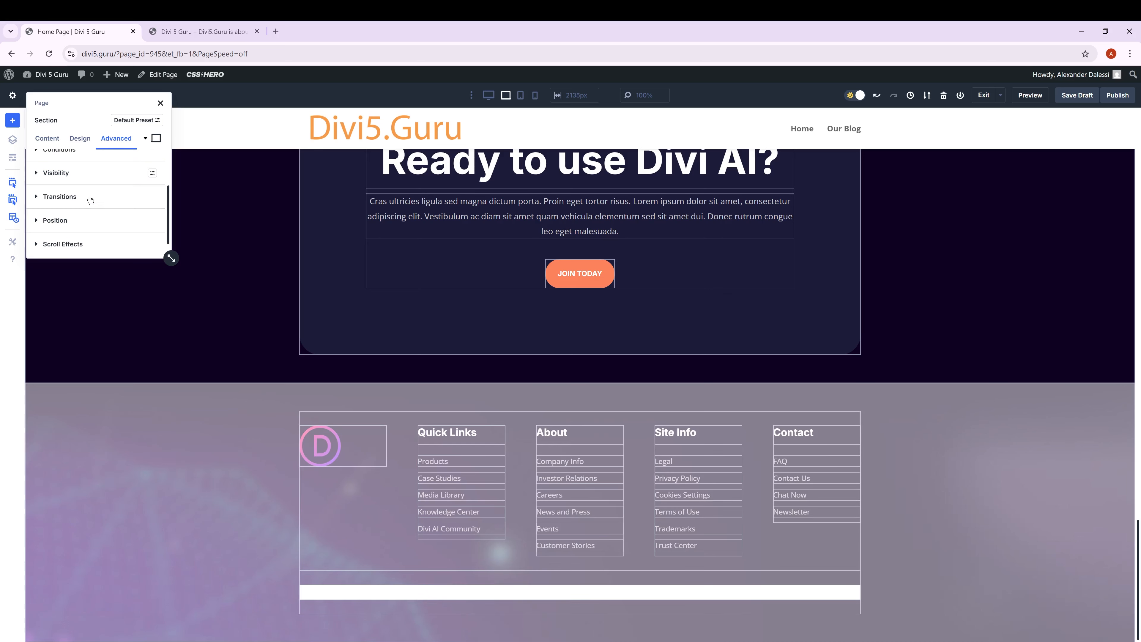
scroll(89, 201, up, 3)
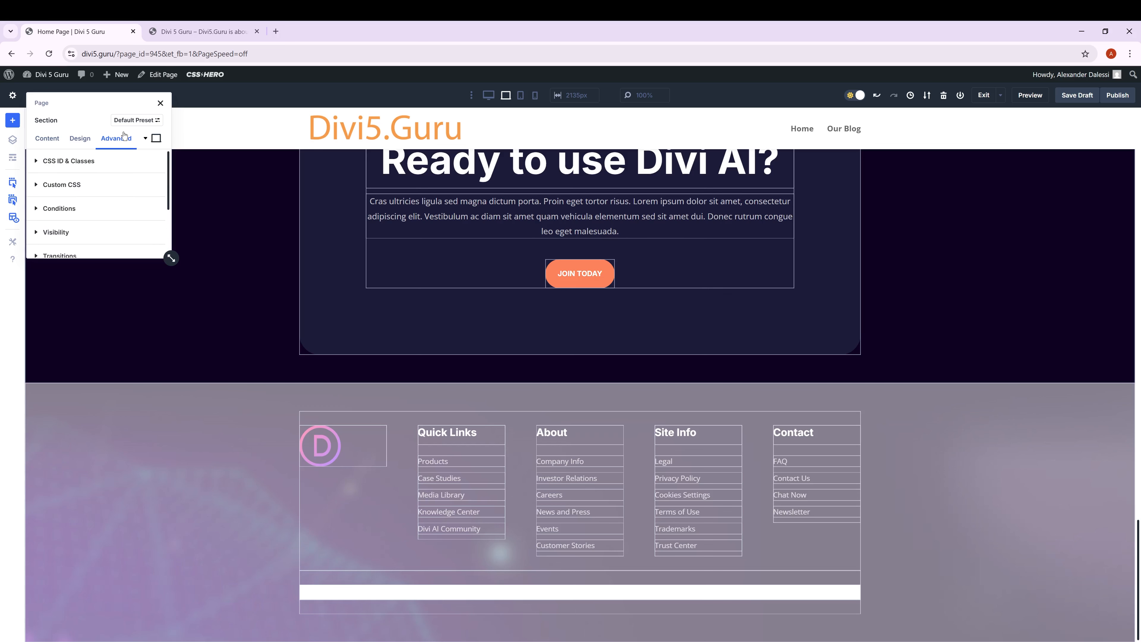
click(161, 103)
Step: Disable the testimonials section above "Ready to use Divi AI?" on desktop and tablet
scroll(373, 328, up, 6)
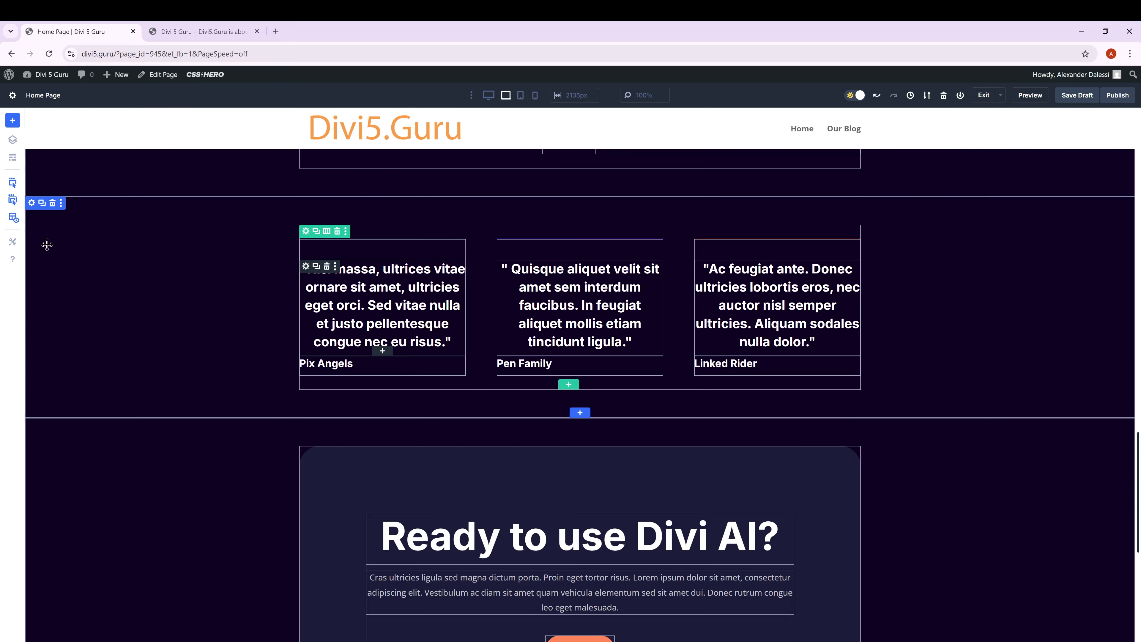
click(32, 202)
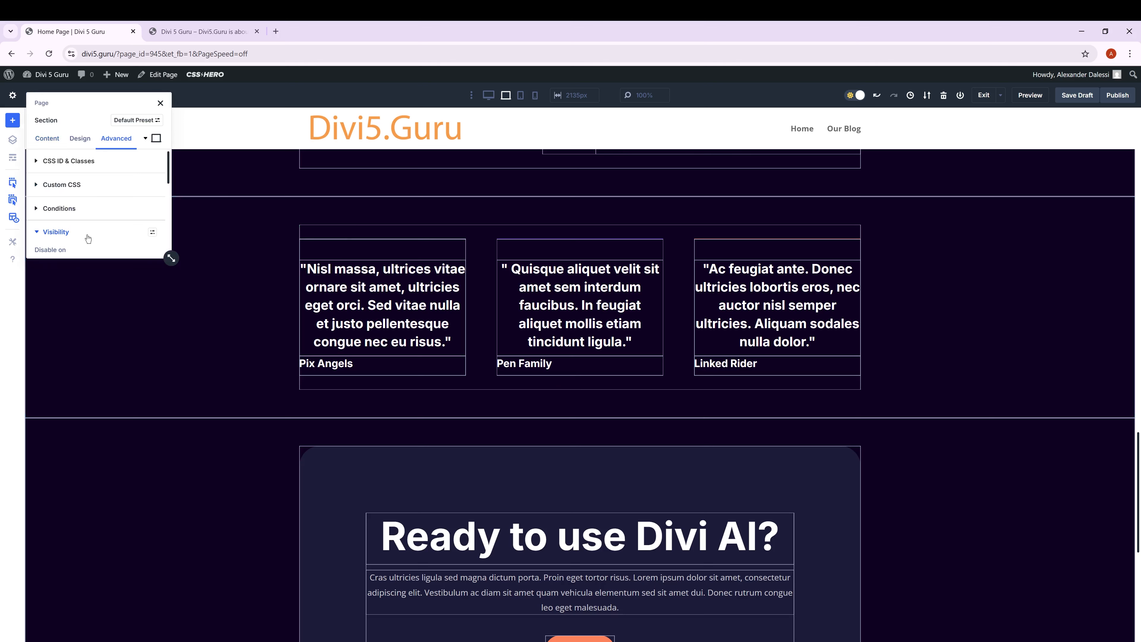
click(84, 232)
scroll(84, 236, down, 1)
click(39, 213)
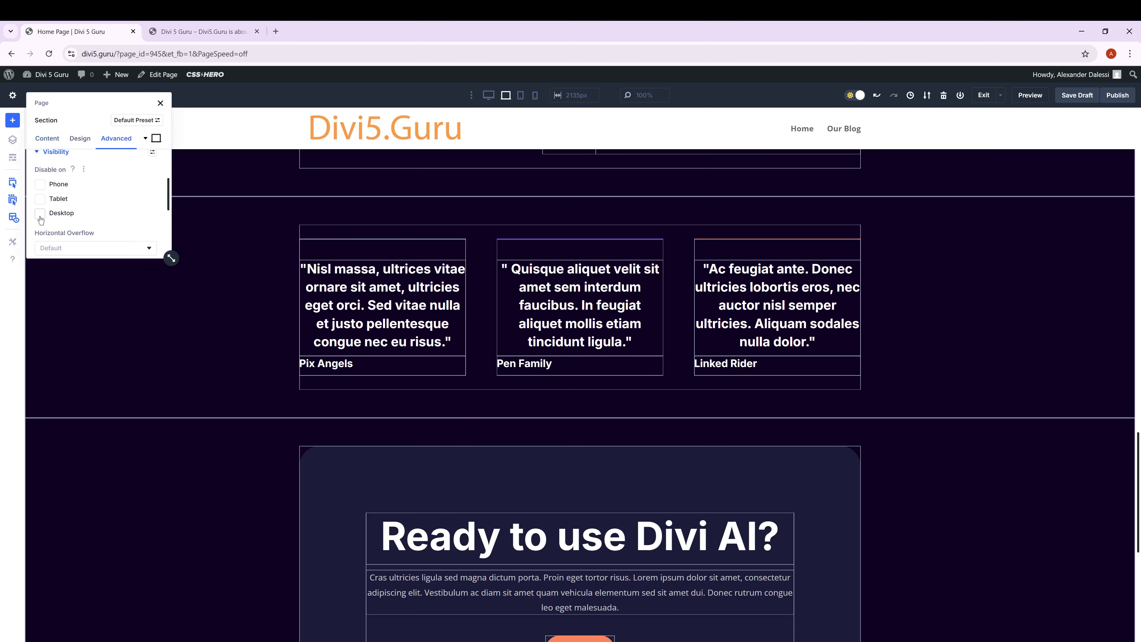
click(39, 198)
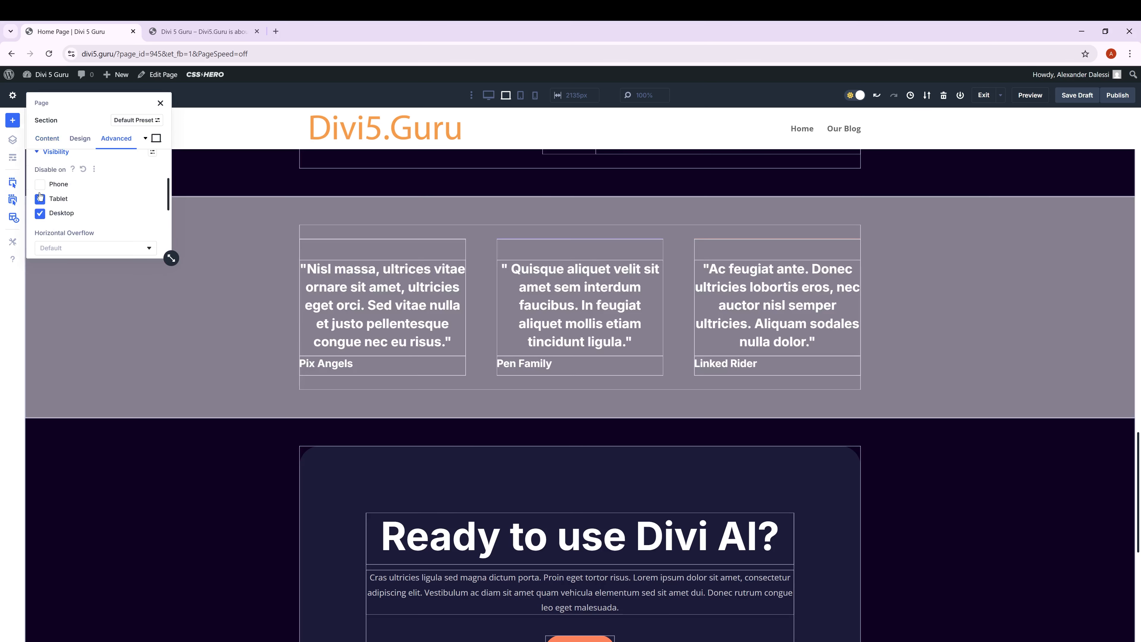
click(160, 103)
Step: Save the edited home page as a draft
scroll(255, 261, down, 3)
scroll(255, 260, up, 9)
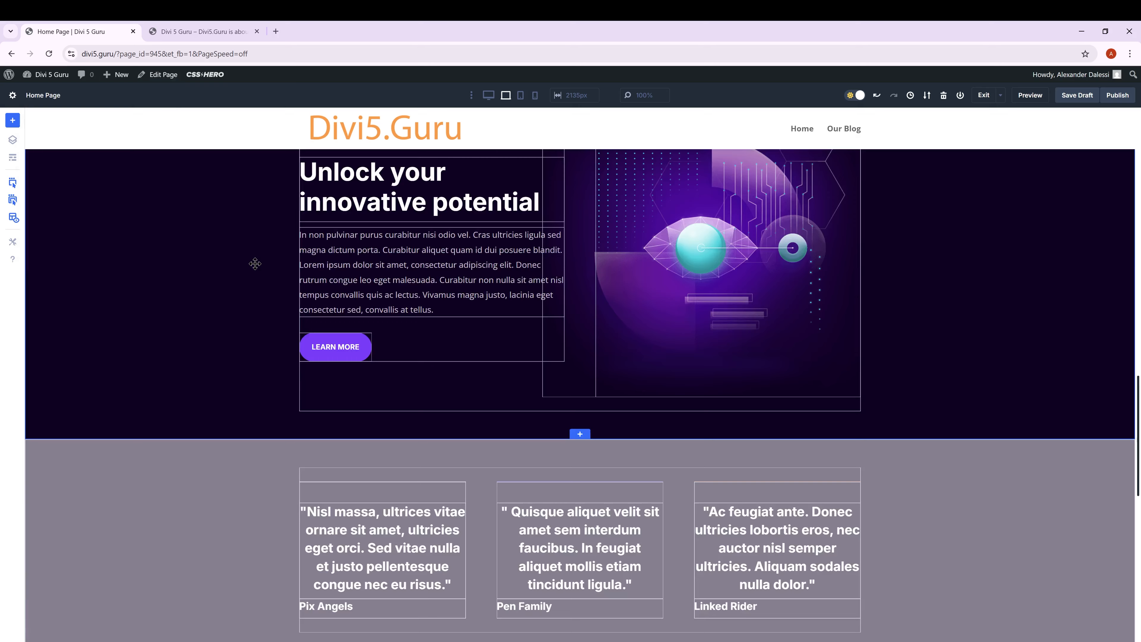
click(1062, 99)
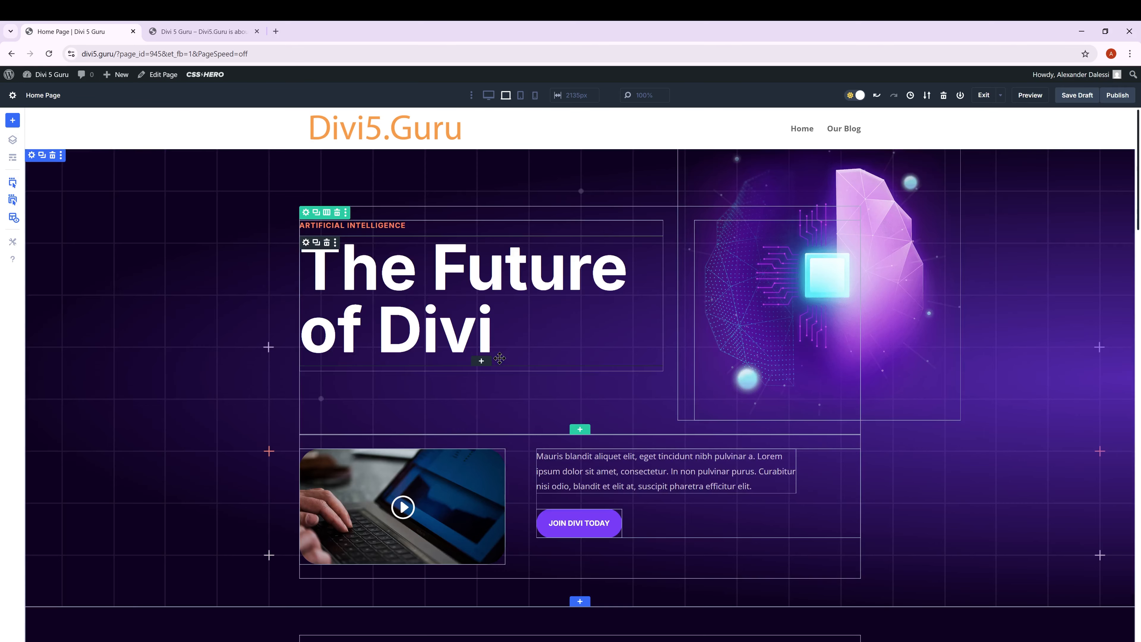
Step: Check the hero area's text and button on the published home page and return to the page builder
click(195, 32)
scroll(528, 286, up, 2)
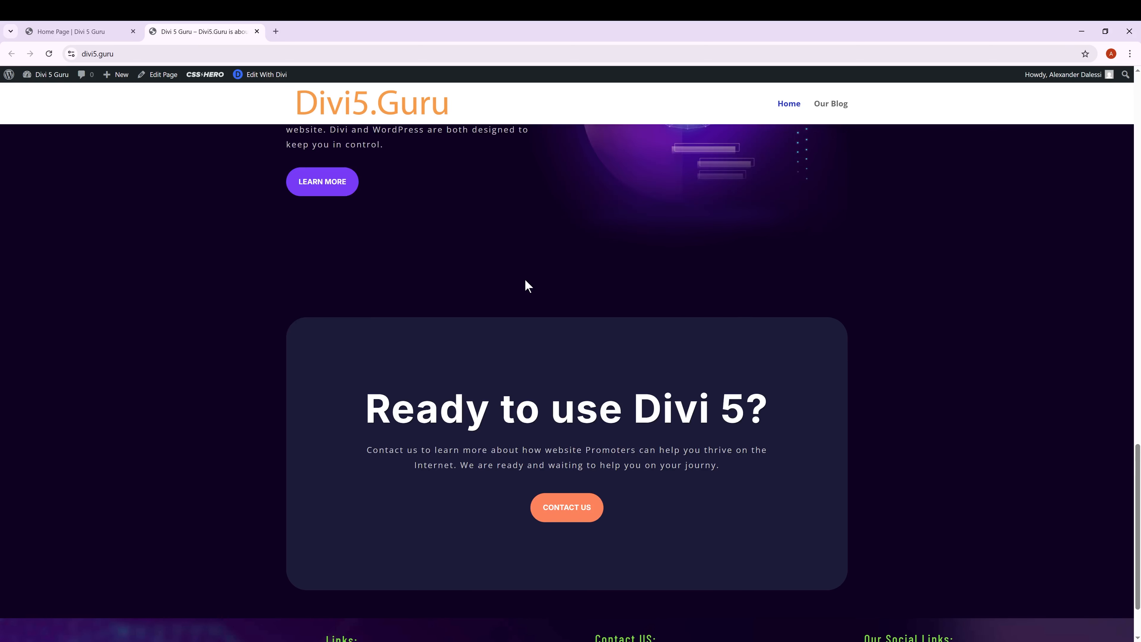
scroll(527, 315, up, 15)
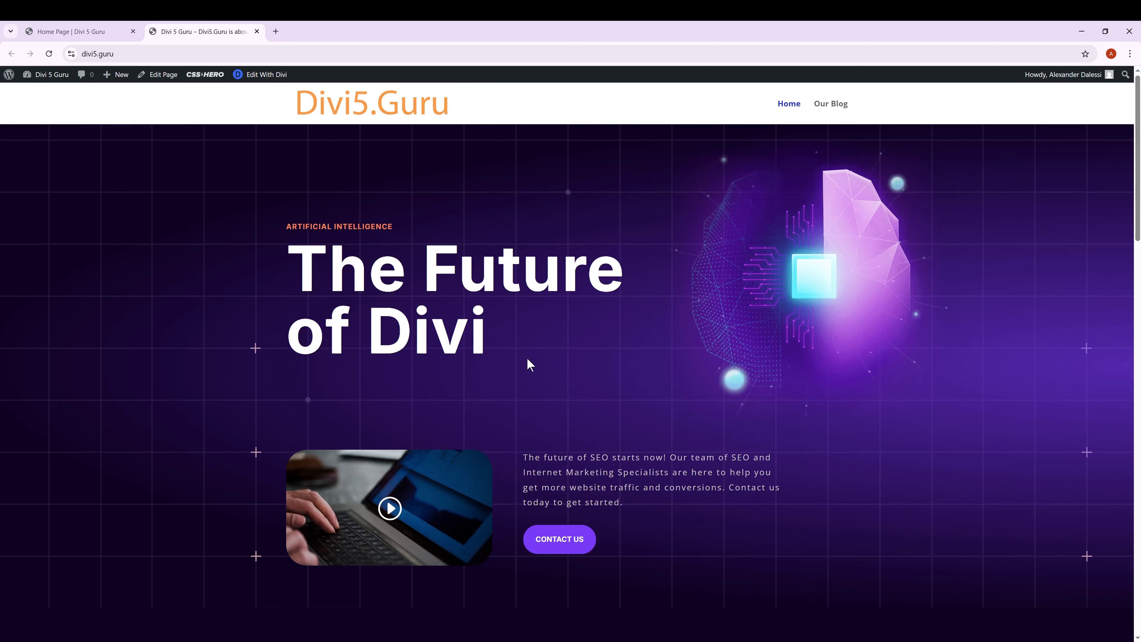
click(104, 33)
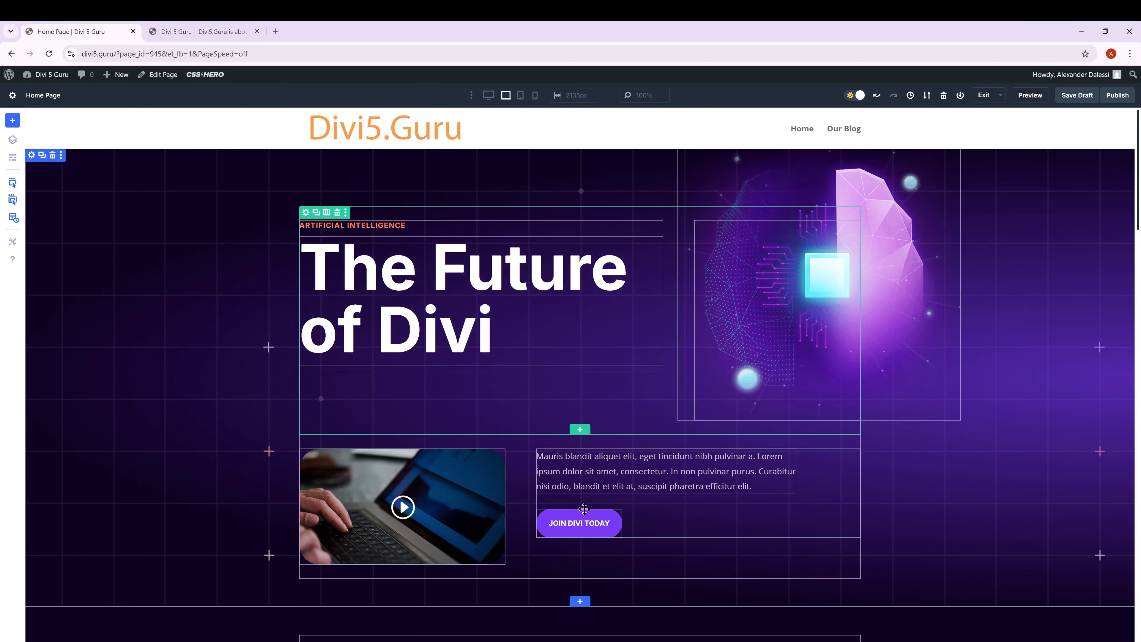
Step: Change the hero area's Join Divi Today button text to "Contact Us"
click(543, 516)
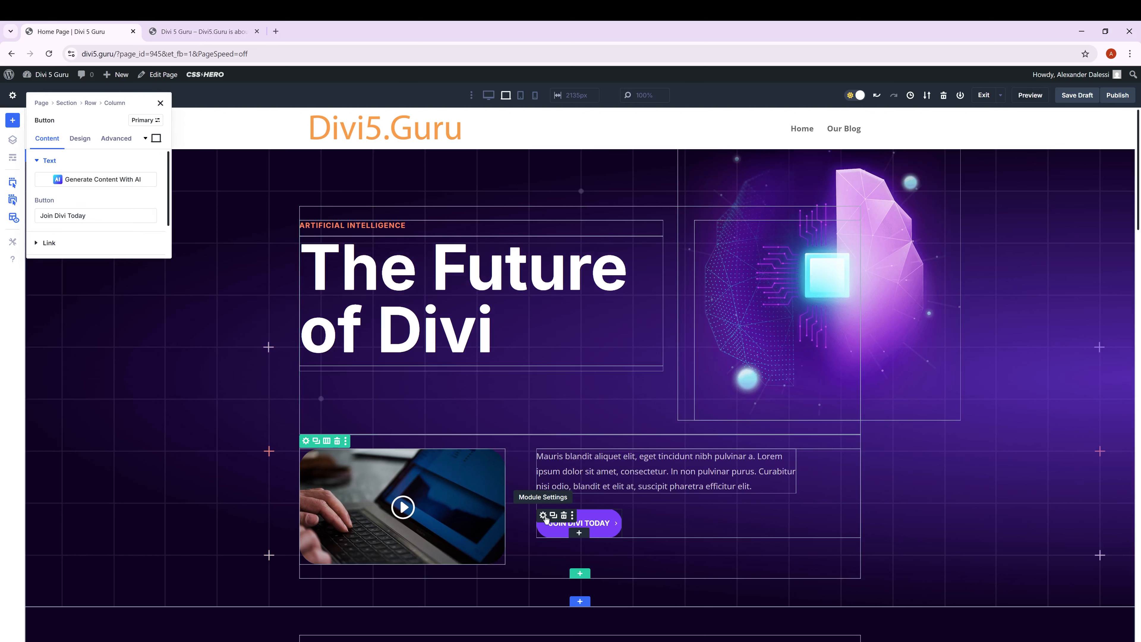
double_click(87, 215)
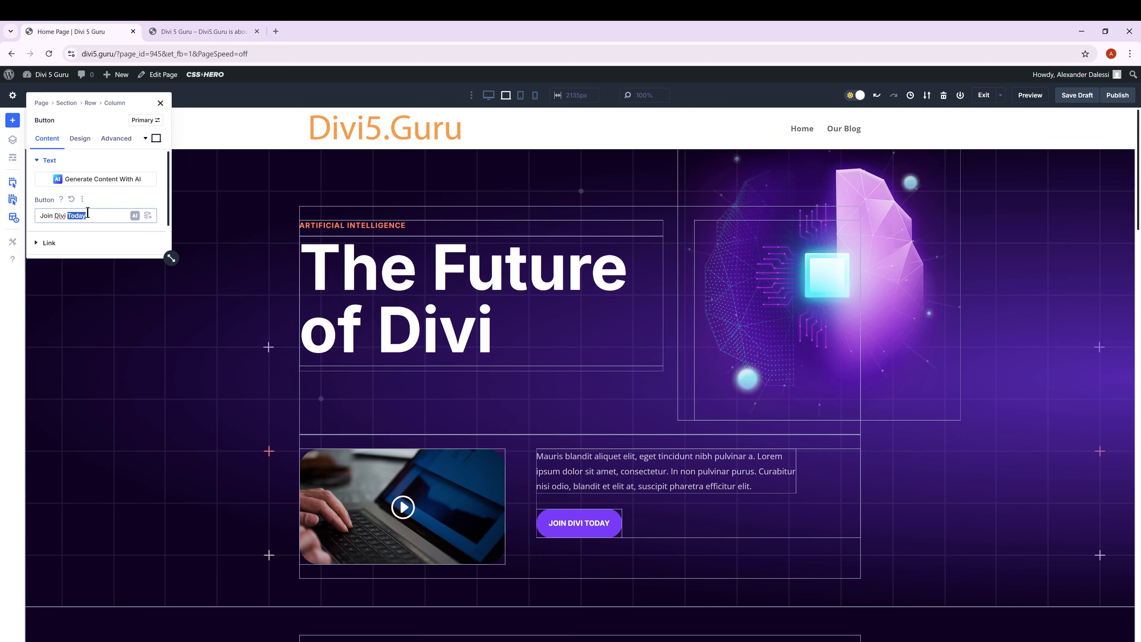
triple_click(87, 214)
text(Contac)
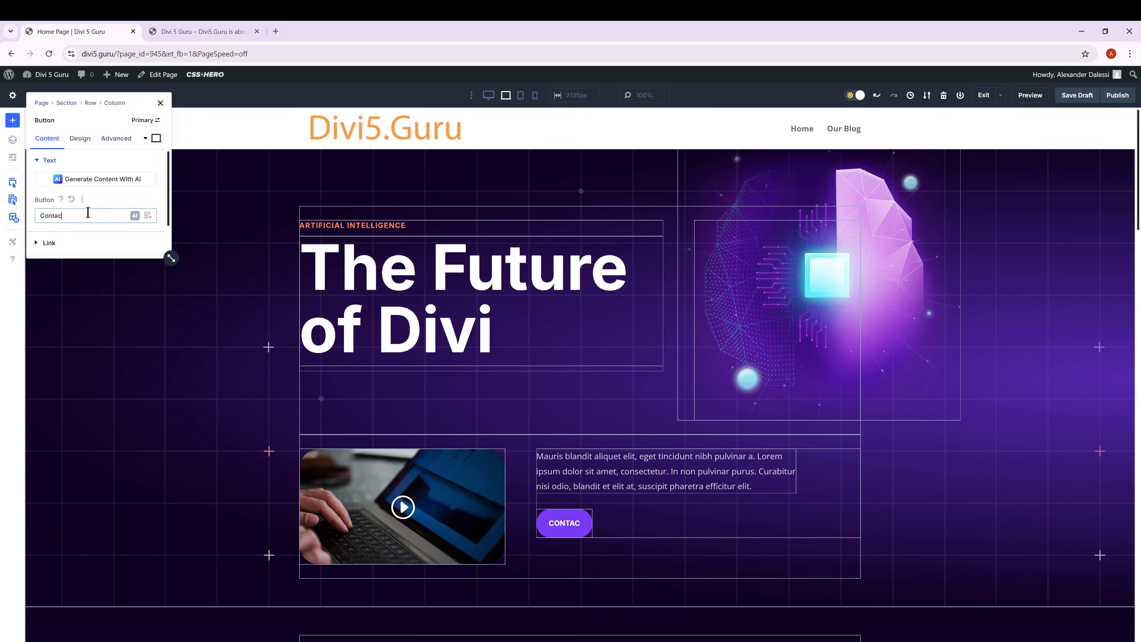
text(t Us)
scroll(68, 208, down, 2)
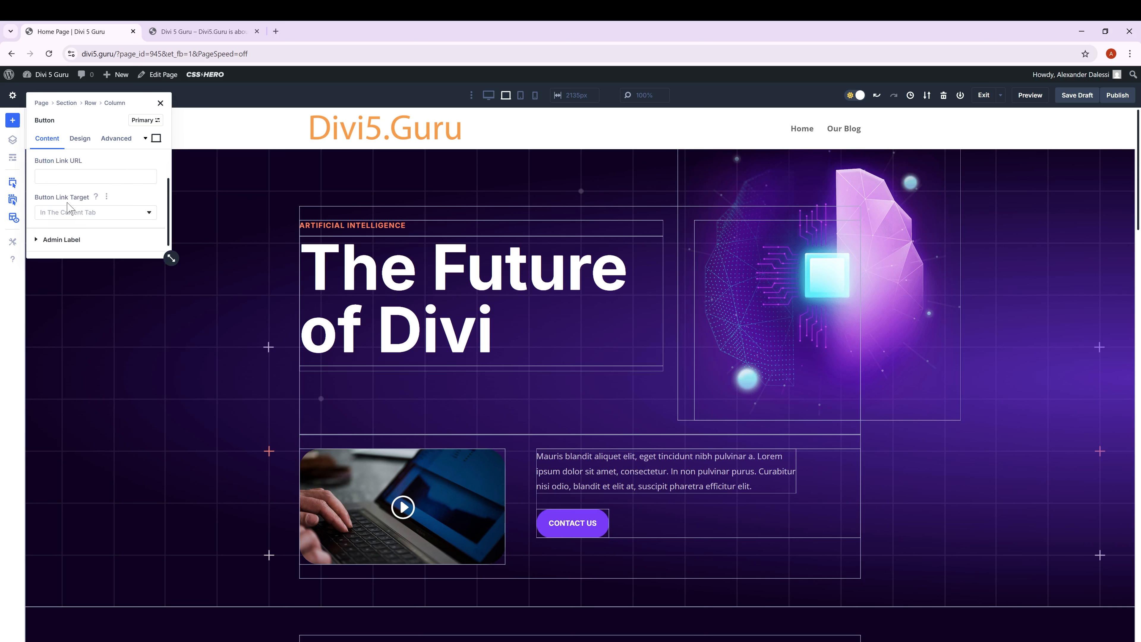
click(76, 215)
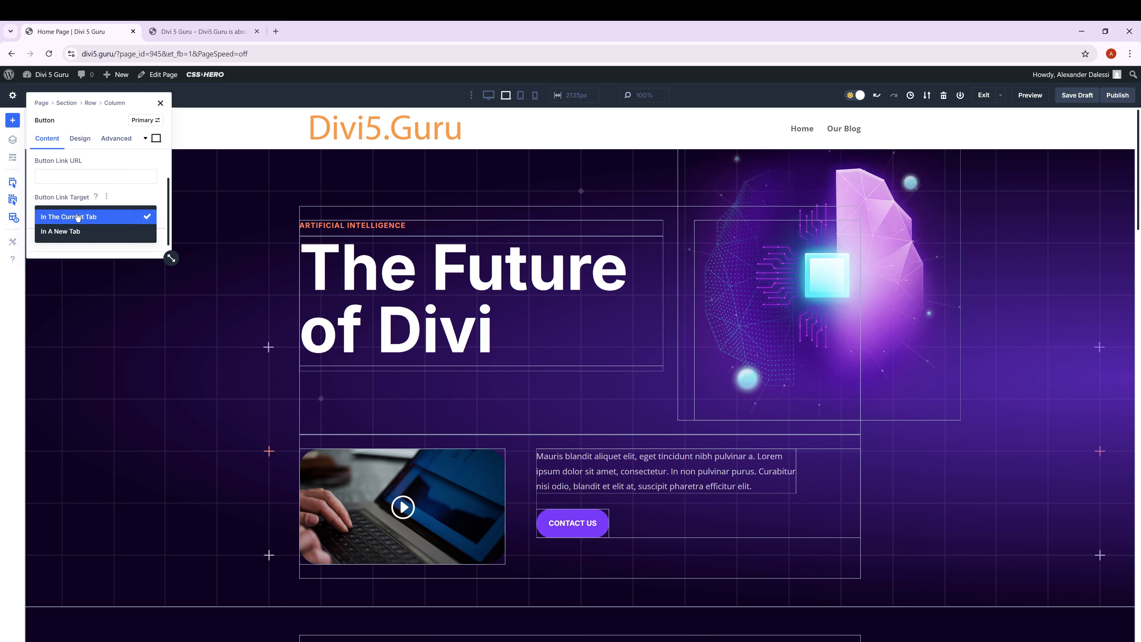
click(61, 231)
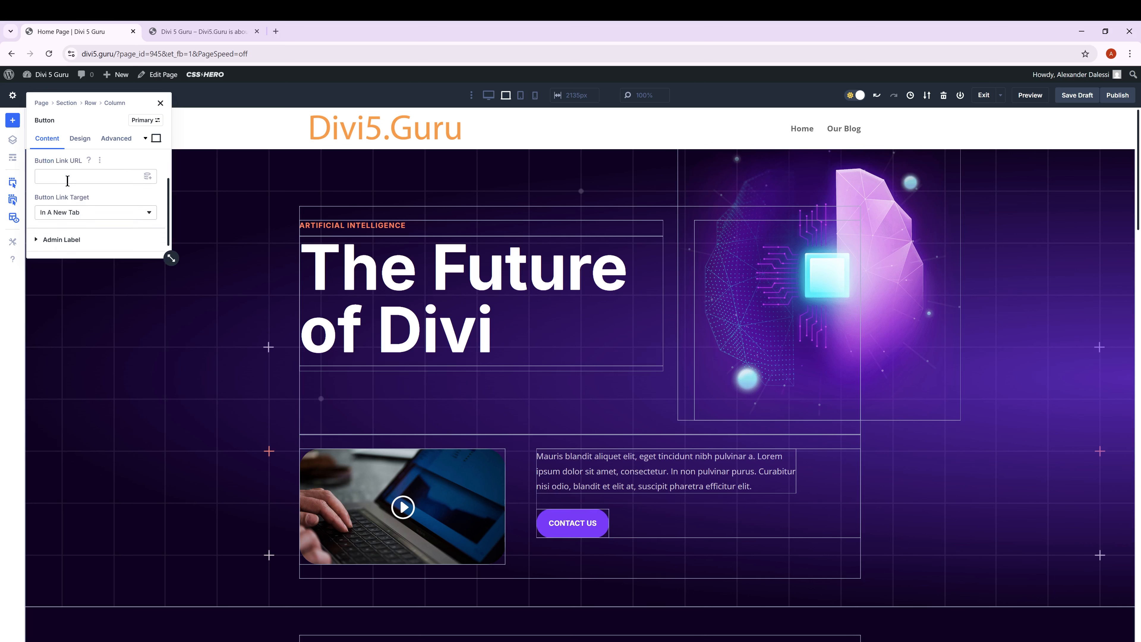
click(67, 181)
text(httpsz;websitepromo)
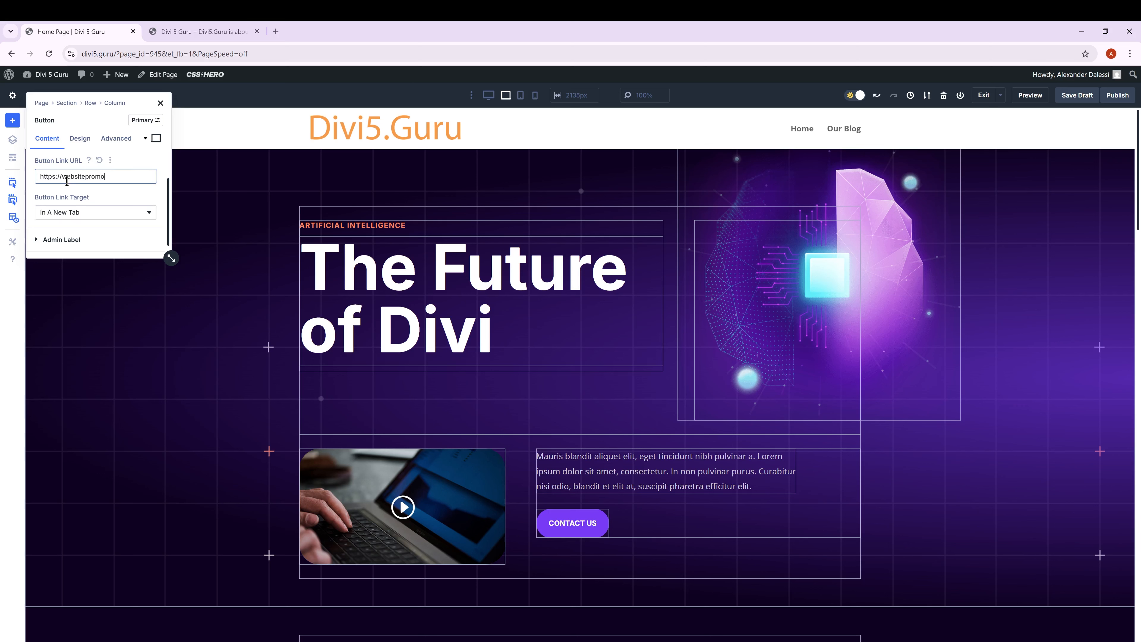
text(ters.com)
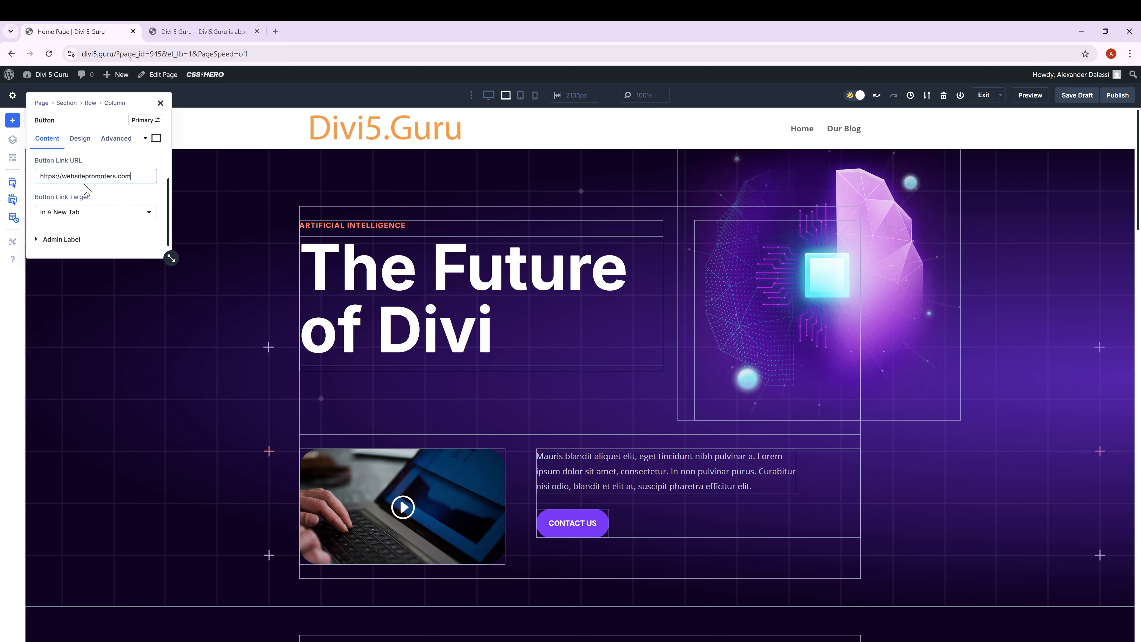
scroll(89, 181, up, 1)
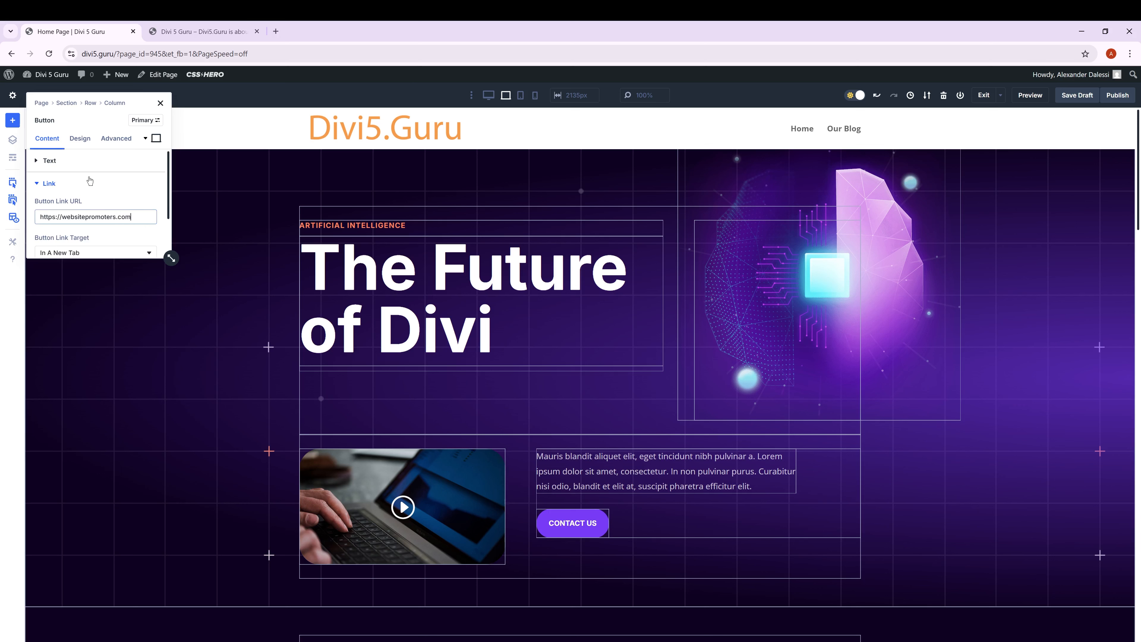
click(89, 181)
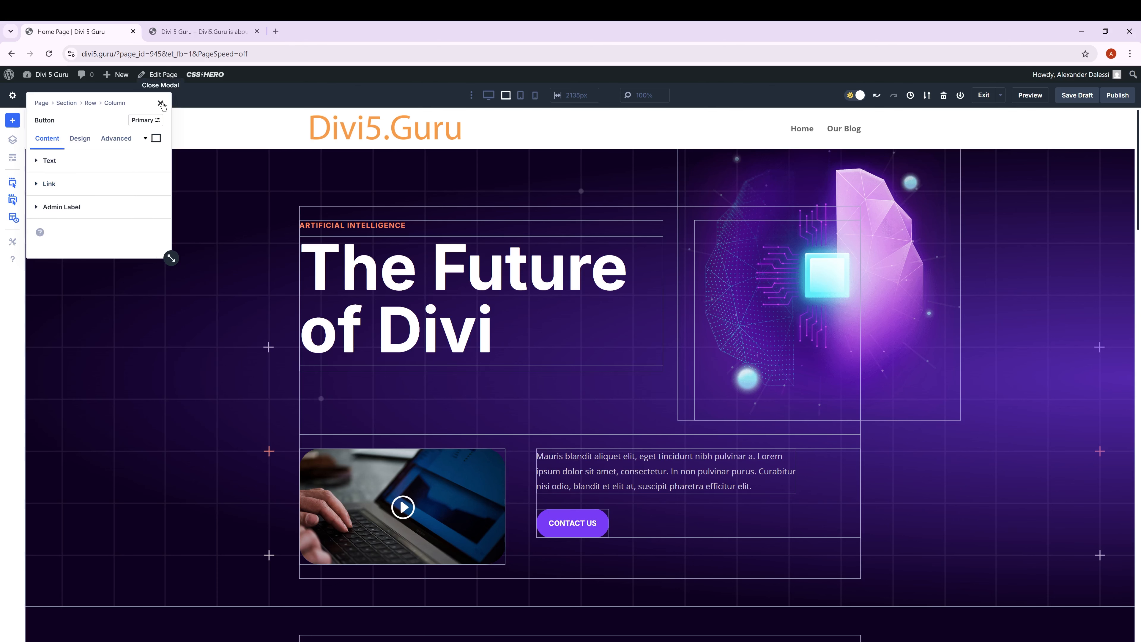
click(160, 103)
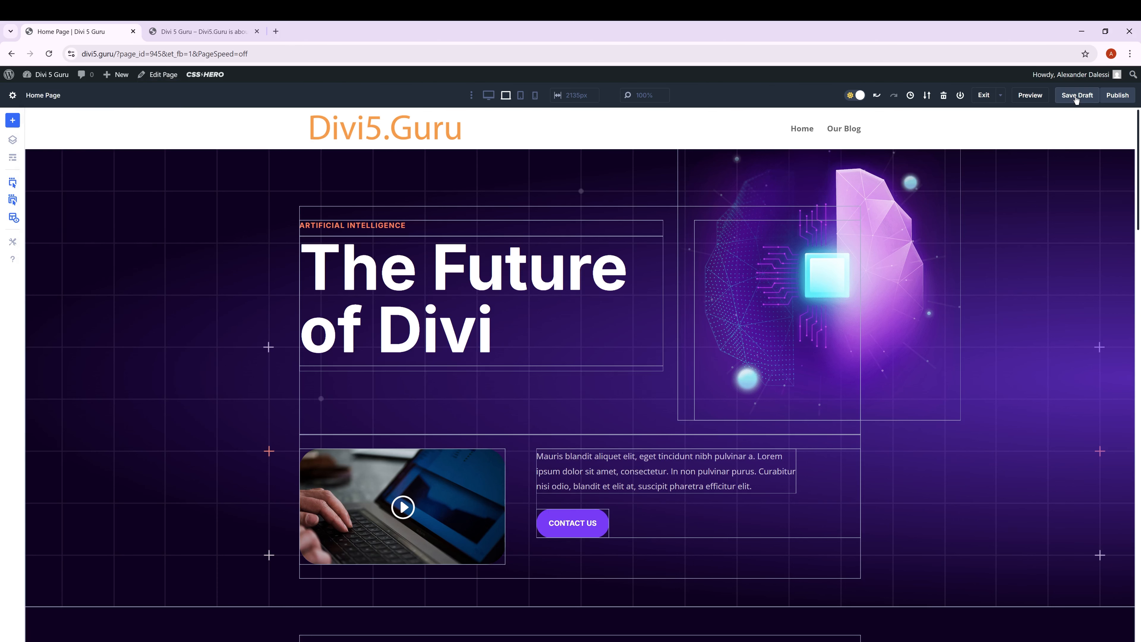
Step: Copy the "Web Design" heading from the Features section of the published home page
scroll(571, 371, down, 3)
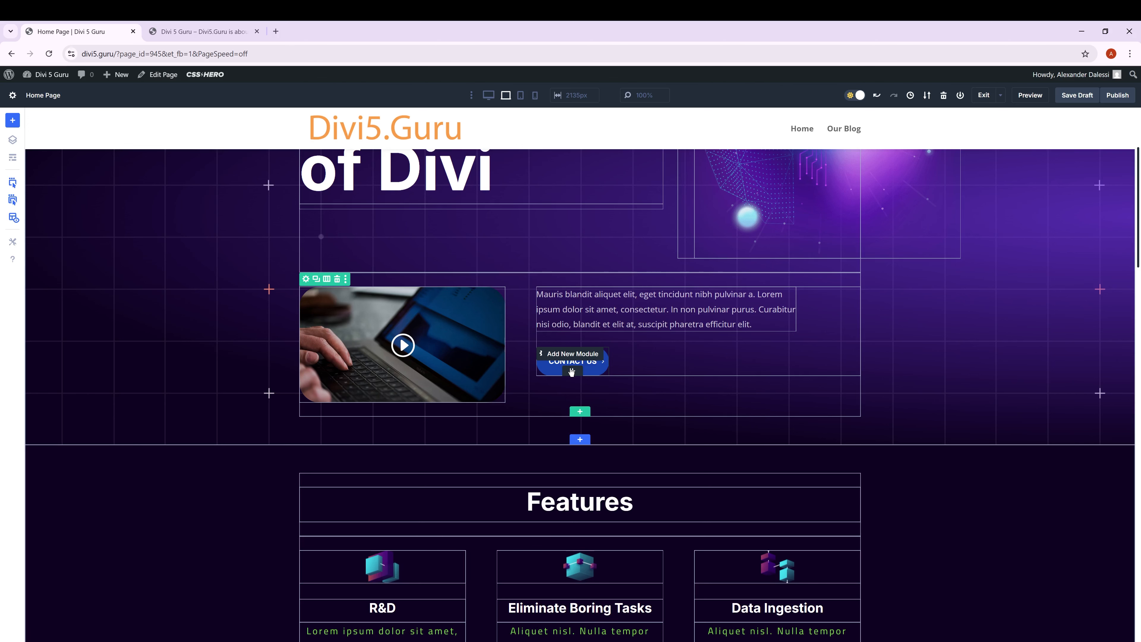
scroll(571, 371, down, 5)
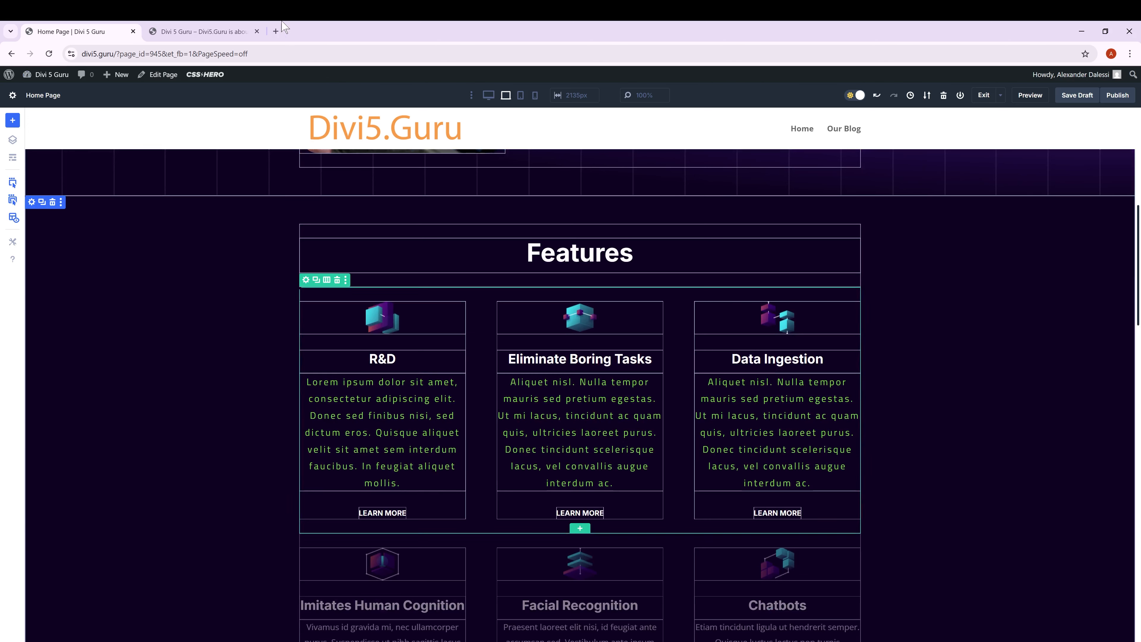
click(205, 31)
scroll(518, 447, down, 5)
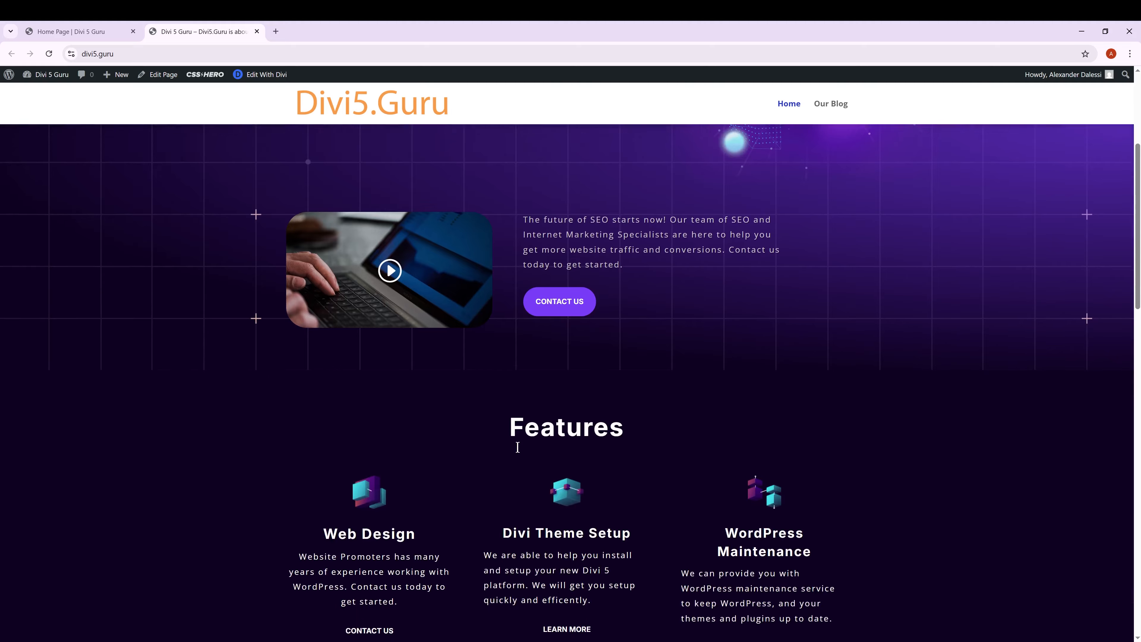
scroll(517, 447, down, 2)
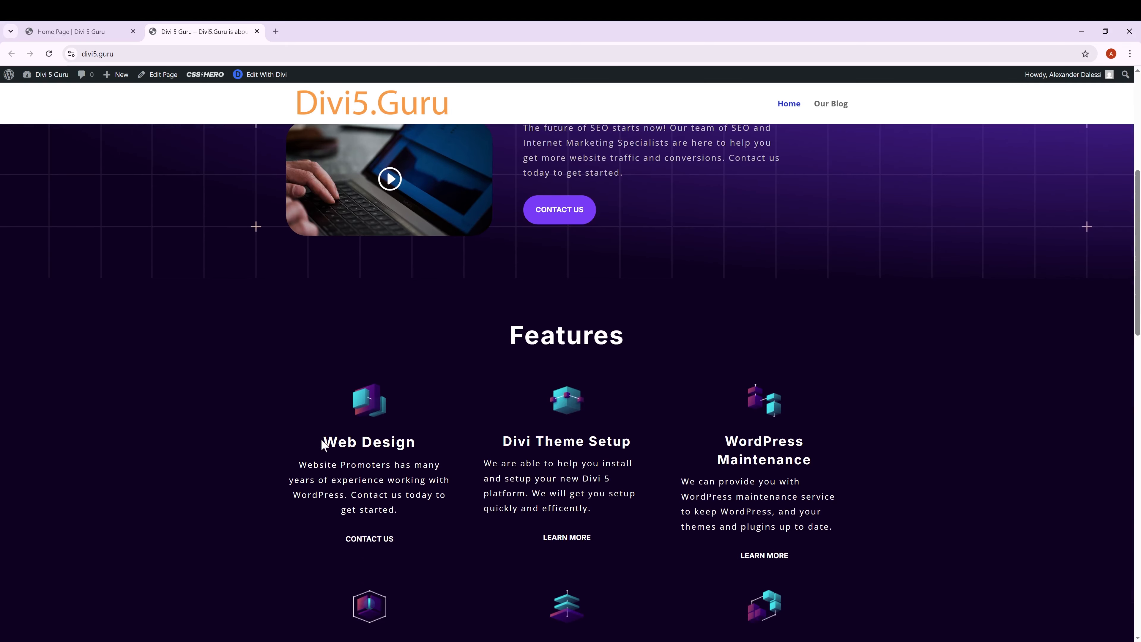
drag(323, 444, 414, 444)
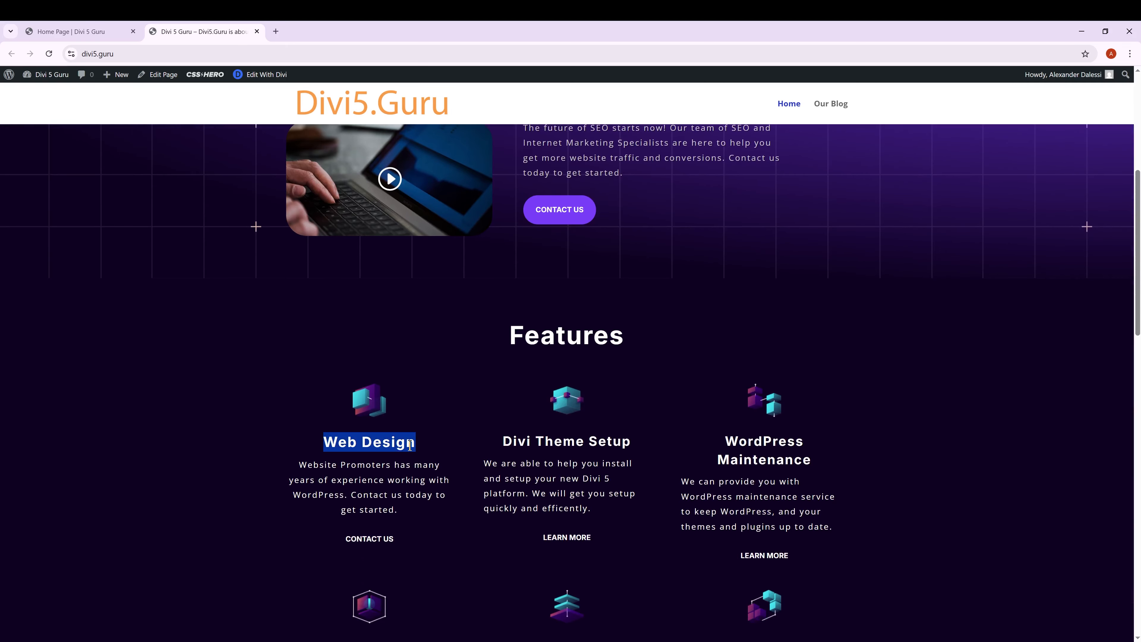
Step: Return to the page builder and replace the R&D heading in the Features section with "Web Design", closing its settings
click(117, 32)
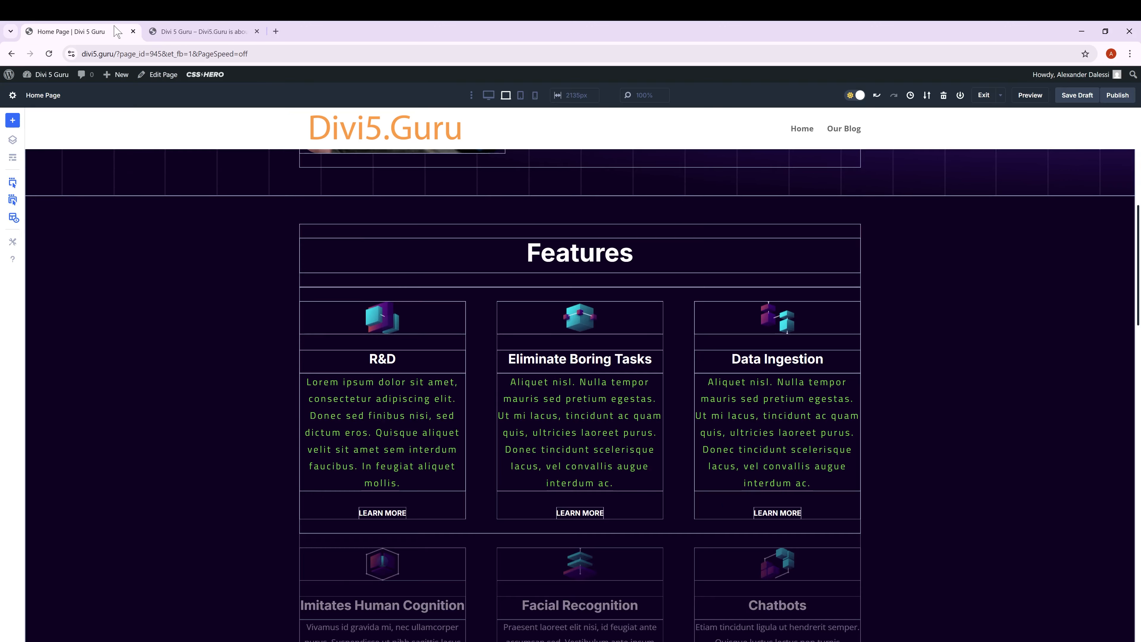
click(307, 357)
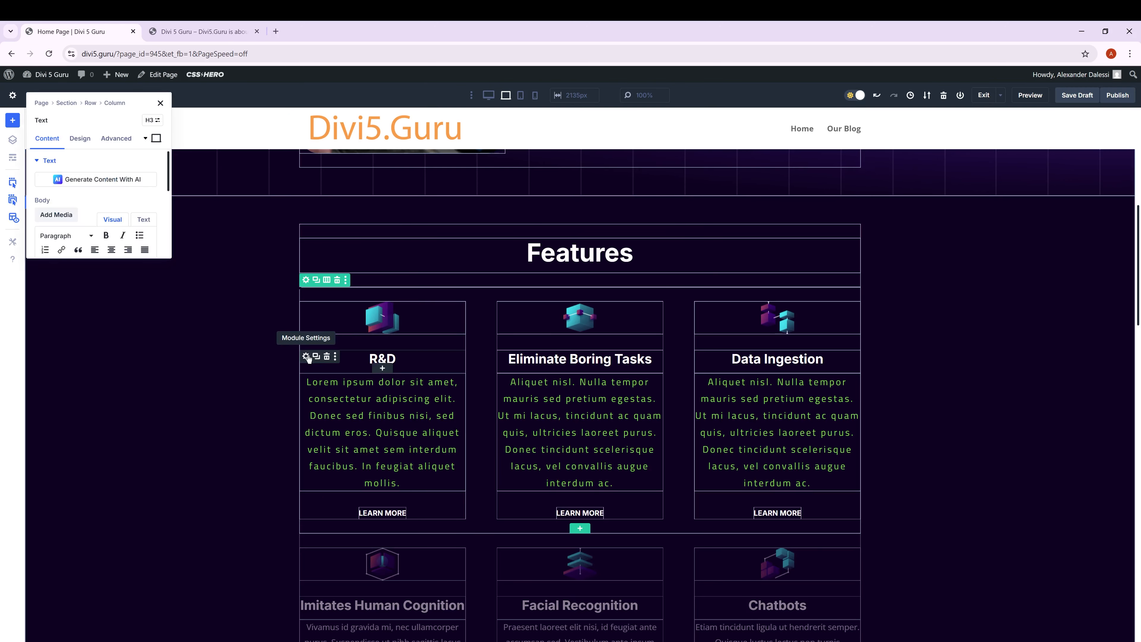
scroll(100, 213, down, 2)
triple_click(93, 224)
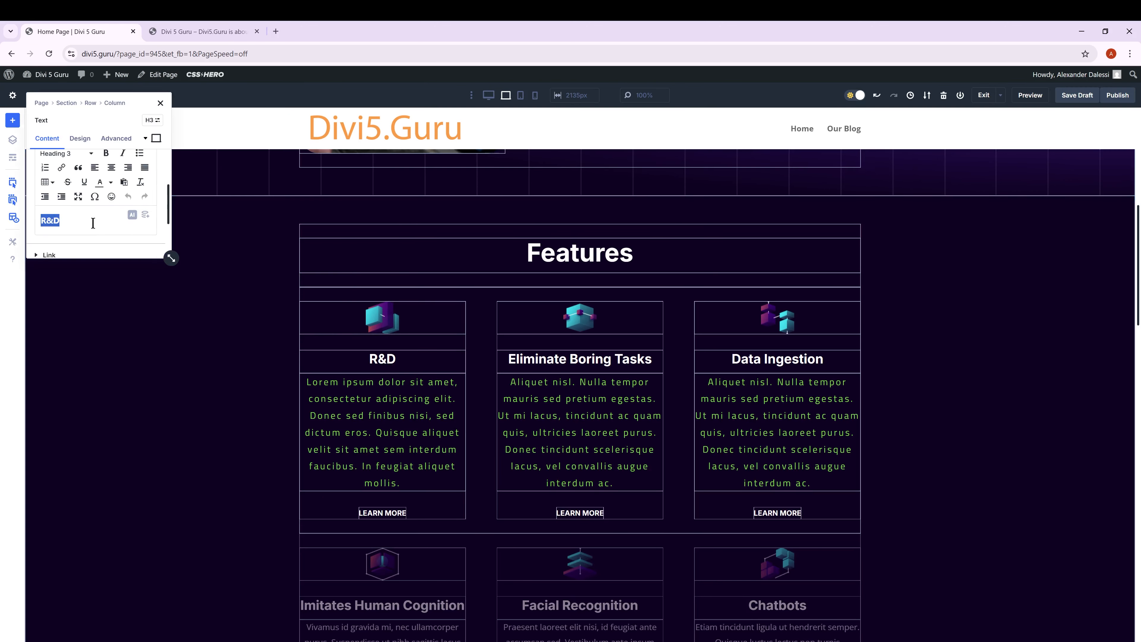
text(Web Design)
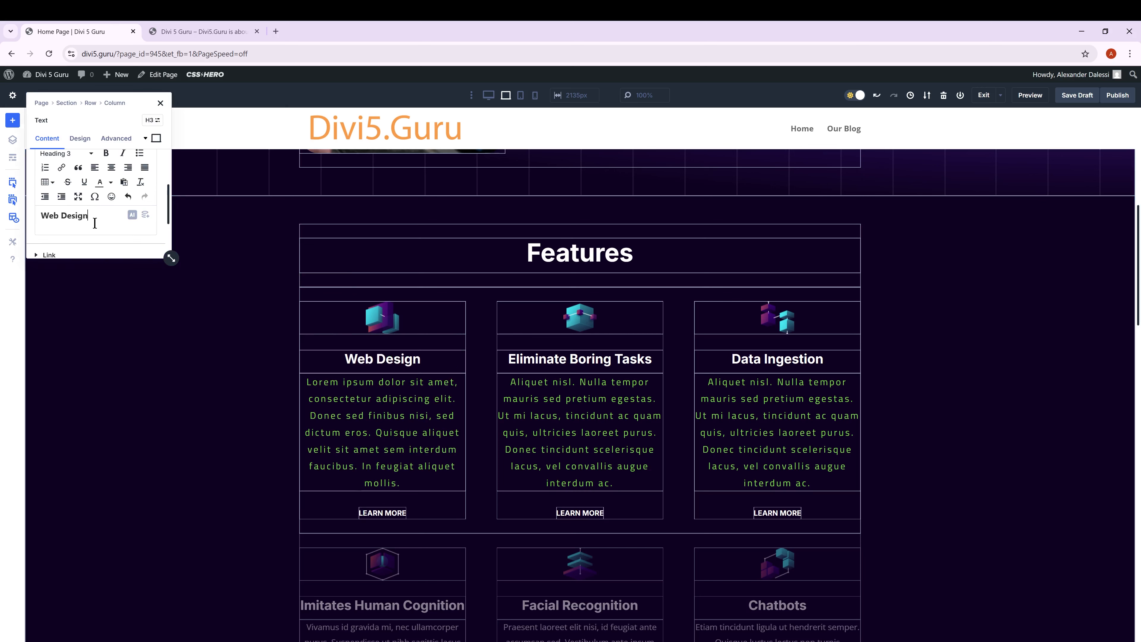
click(160, 102)
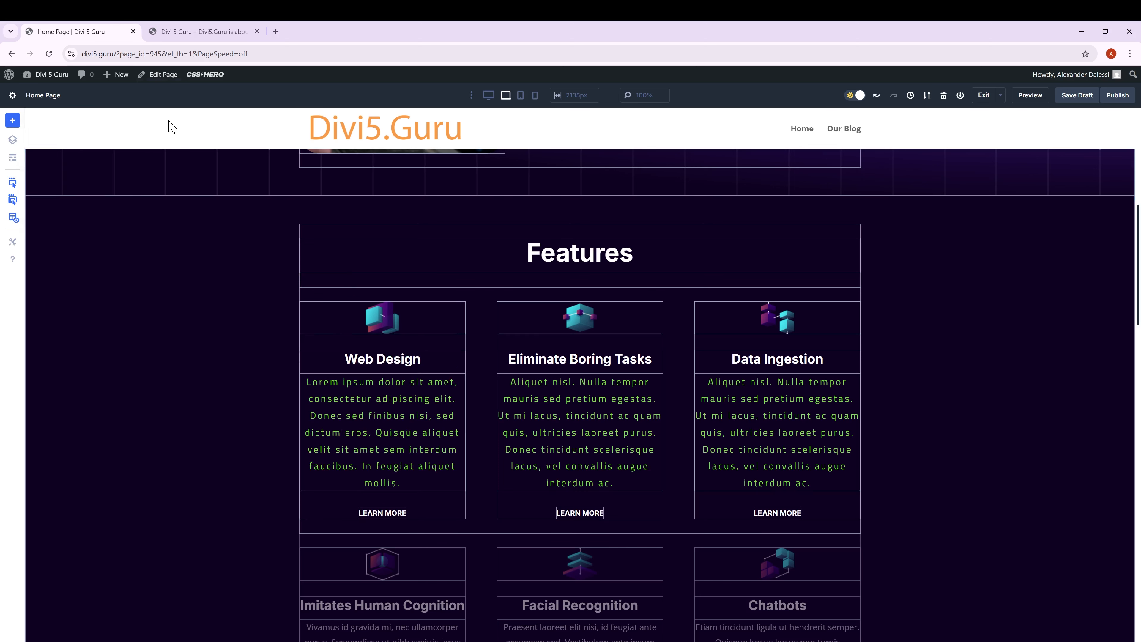
Step: Copy the Web Design description from the published home page and paste it over the placeholder text under that heading in the builder
key(ctrl+Tab)
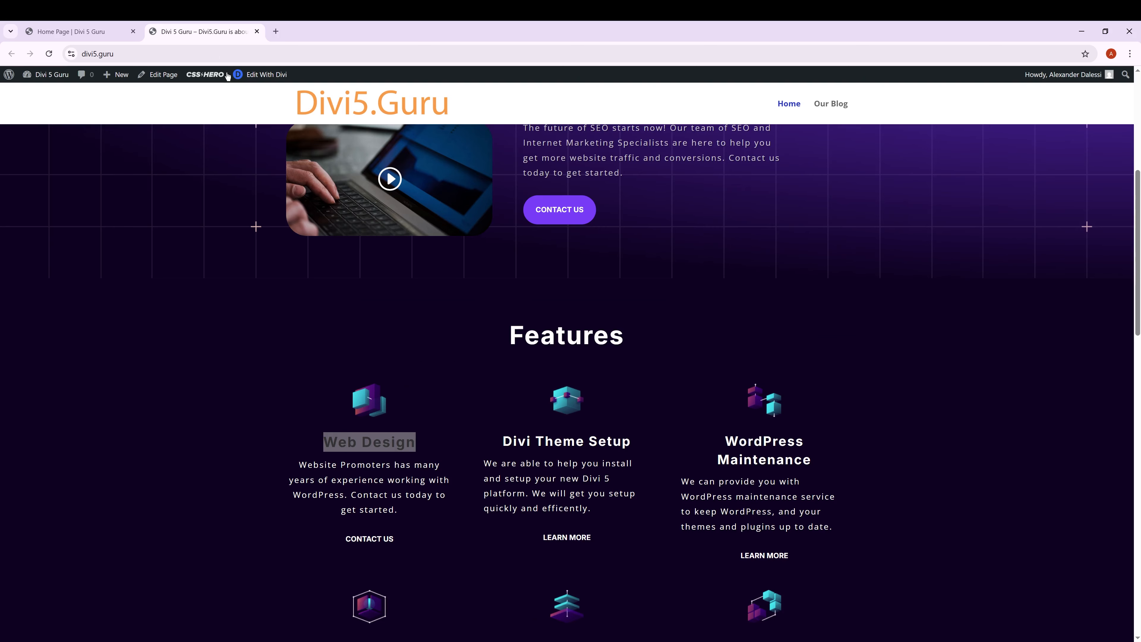
drag(300, 467, 405, 512)
key(ctrl+c)
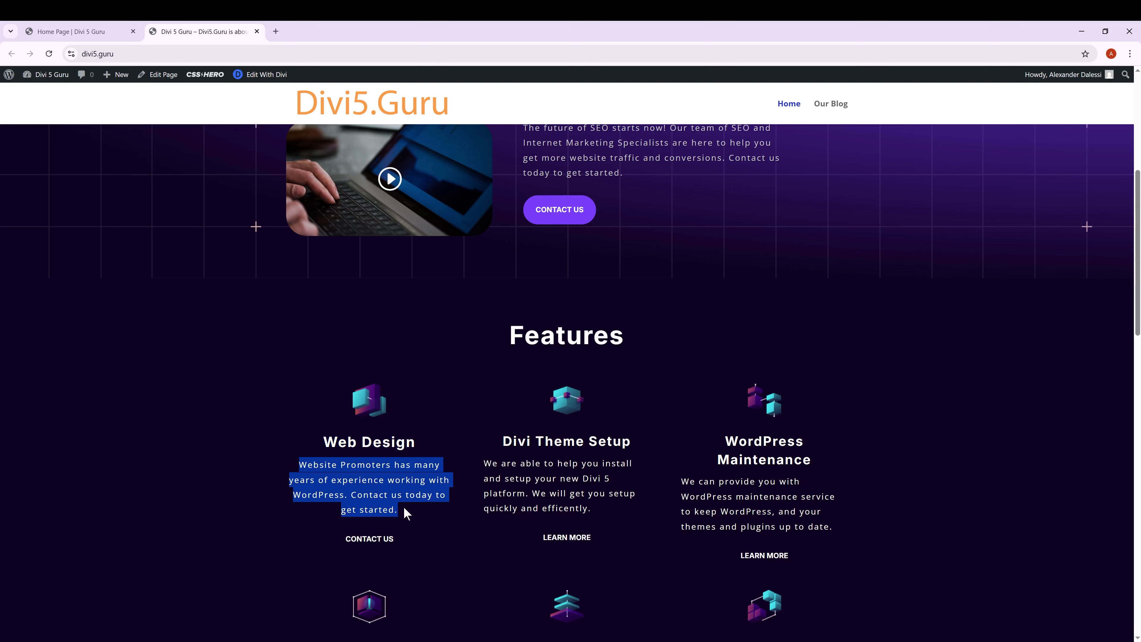
key(ctrl+Tab)
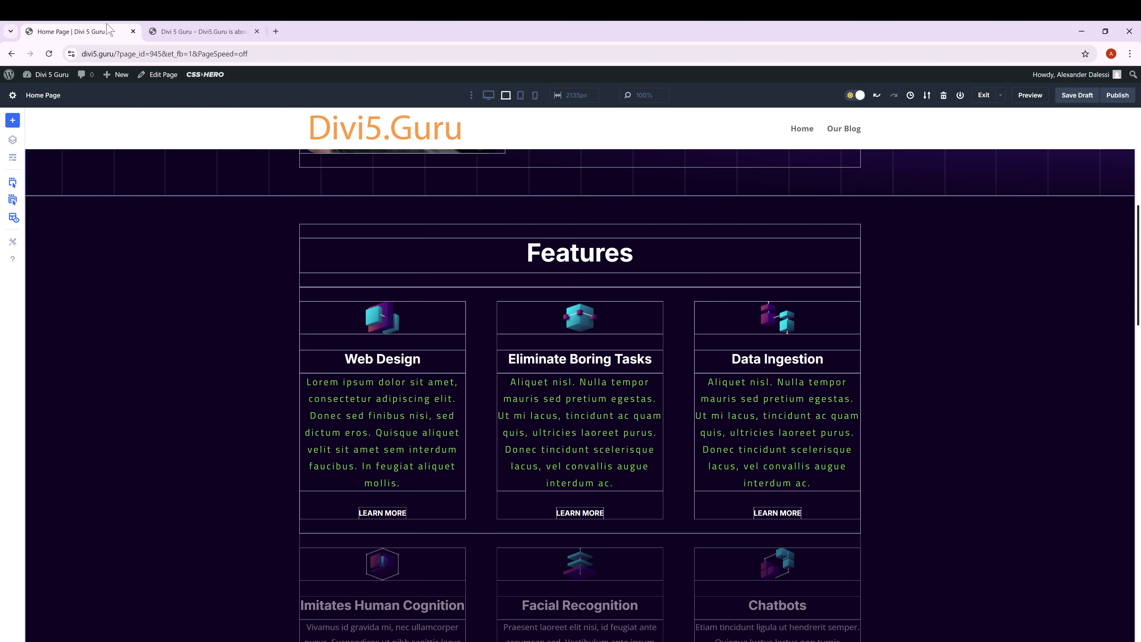
click(310, 384)
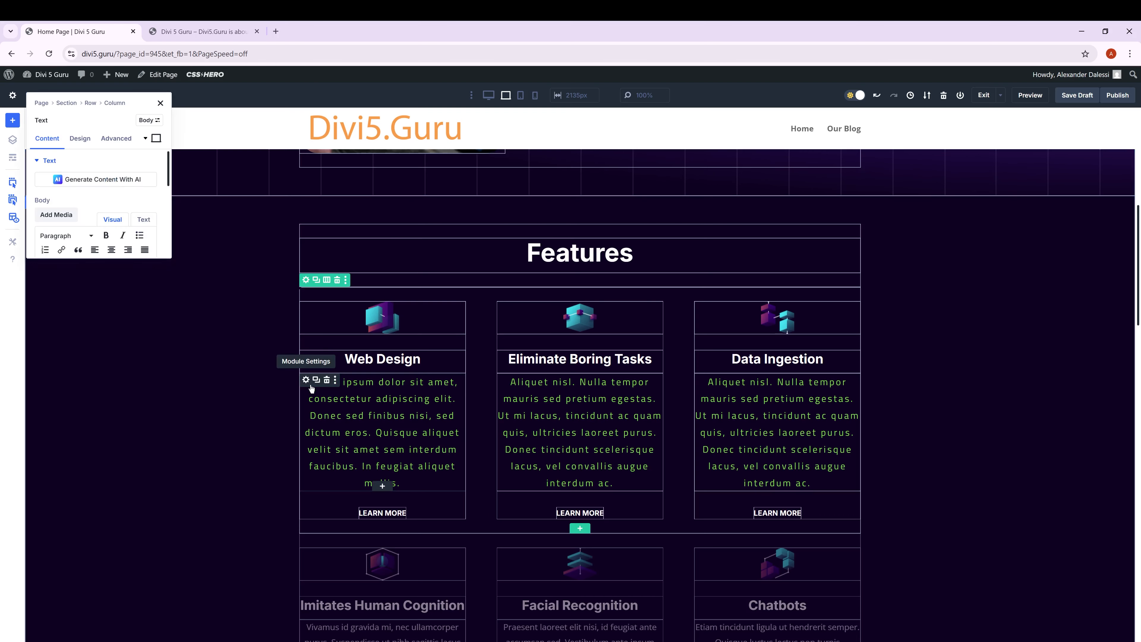
scroll(101, 235, down, 2)
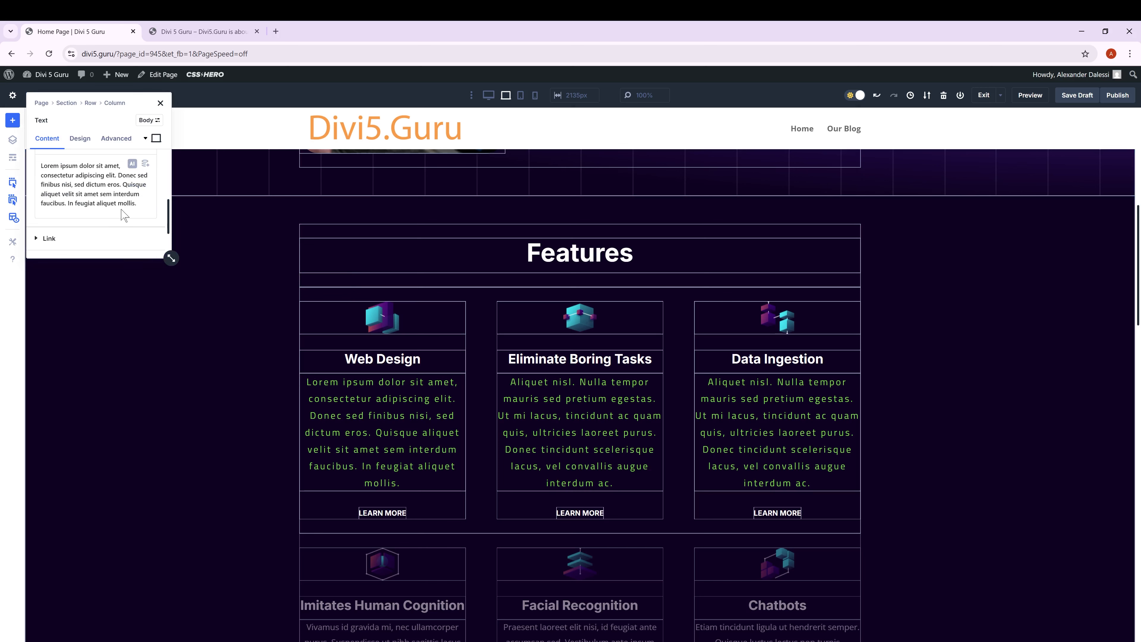
drag(137, 203, 10, 162)
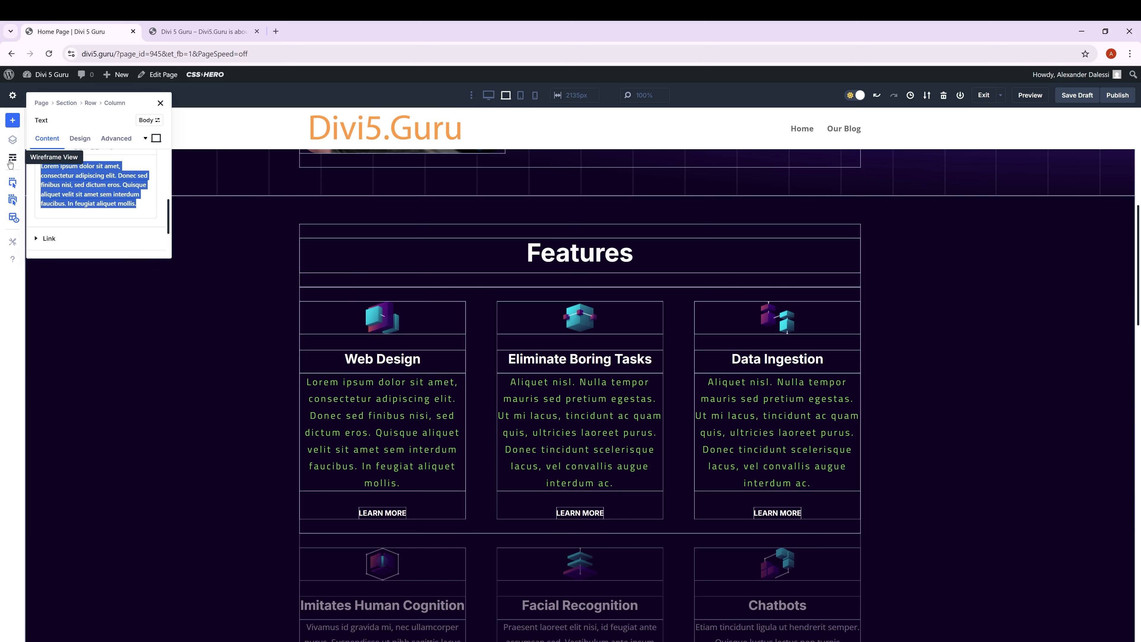
key(ctrl+v)
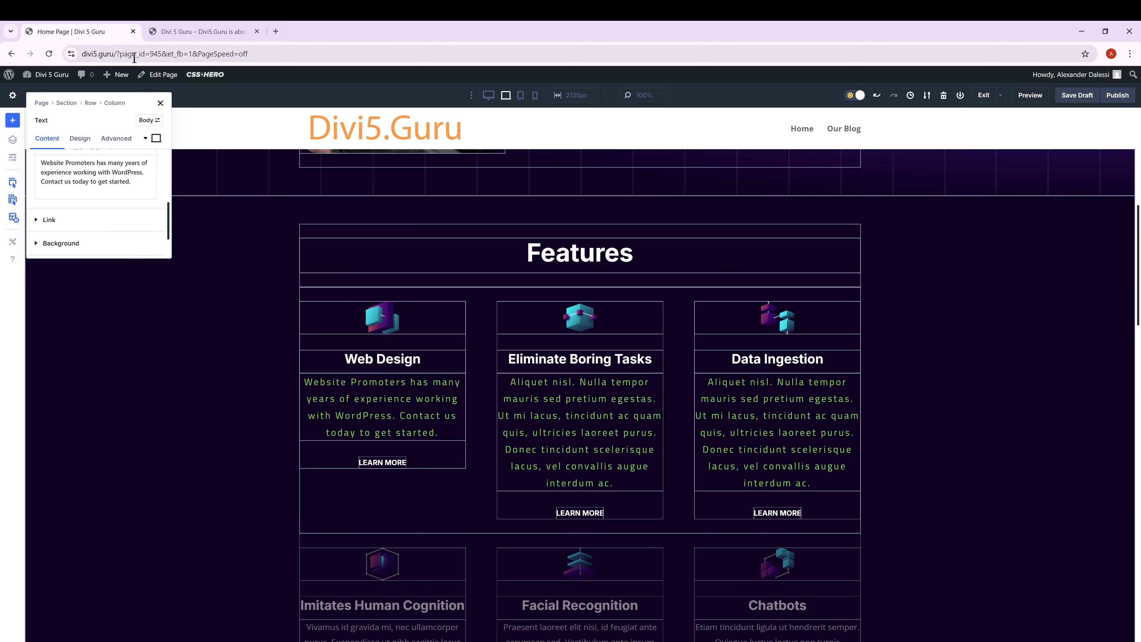
click(160, 104)
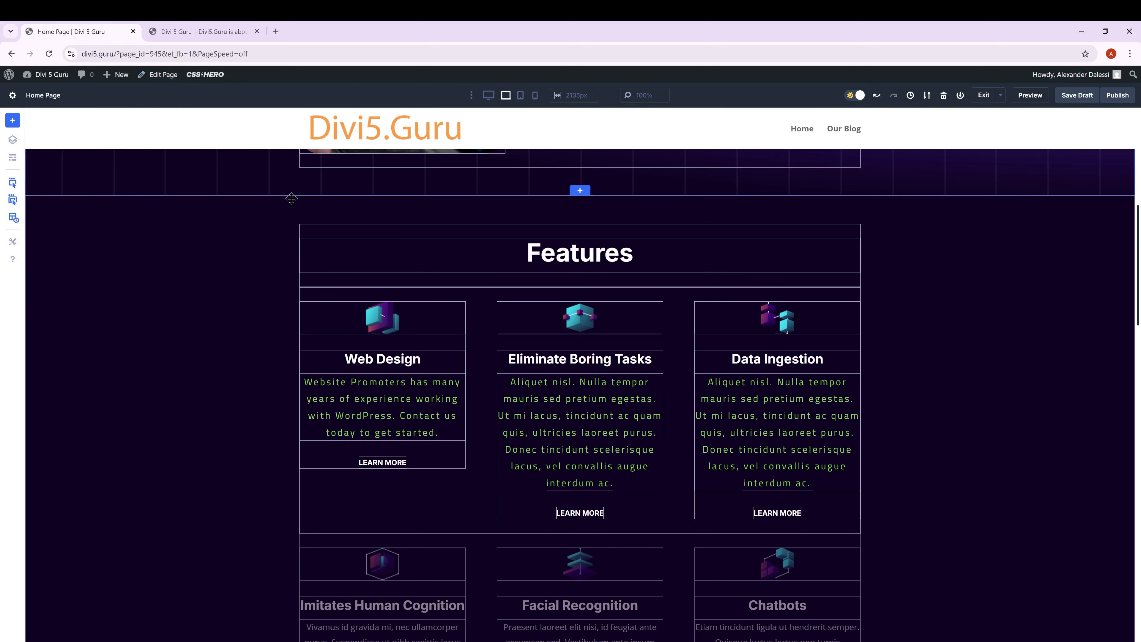
Step: Copy the "Divi Theme Setup" heading from the published page and paste it over the Eliminate Boring Tasks heading in the builder
click(141, 24)
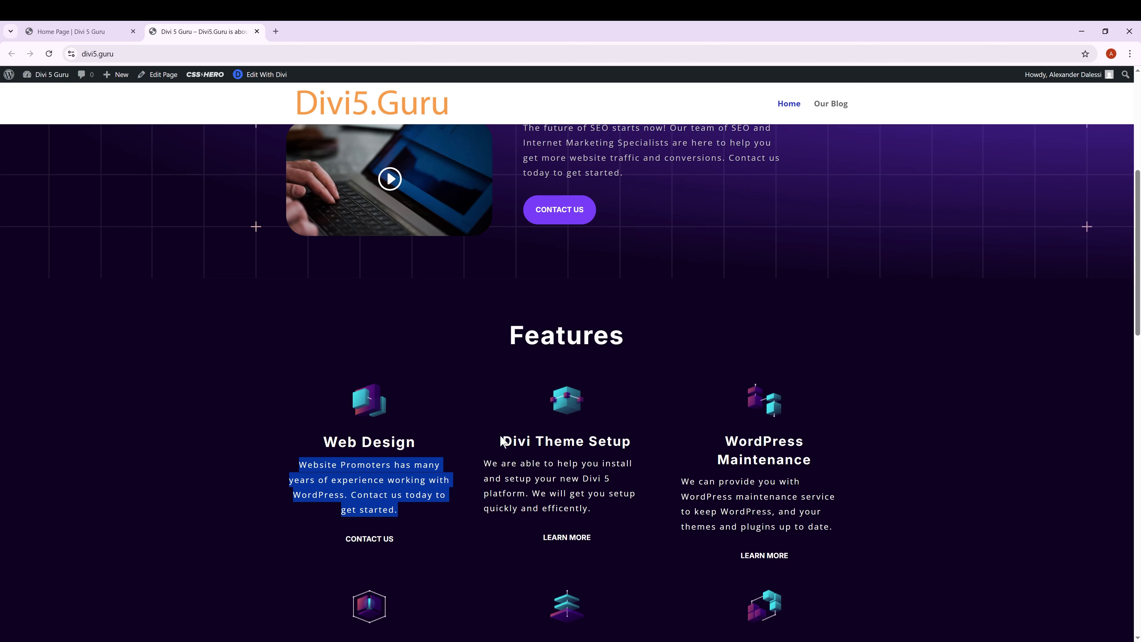
drag(501, 438, 626, 443)
key(ctrl+c)
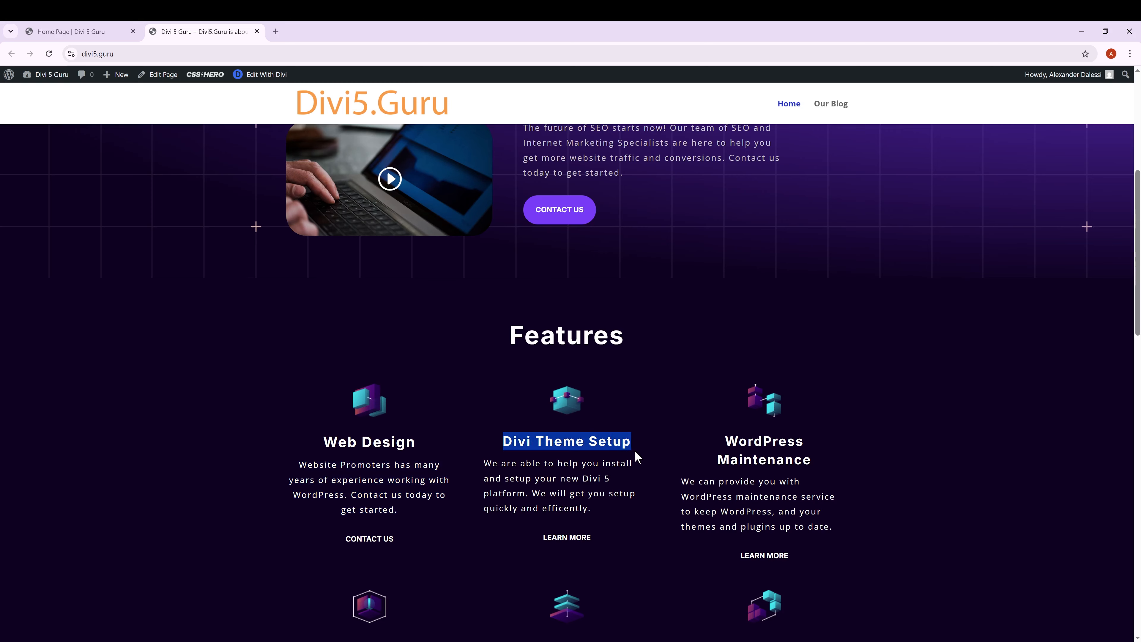
key(ctrl+shift+Tab)
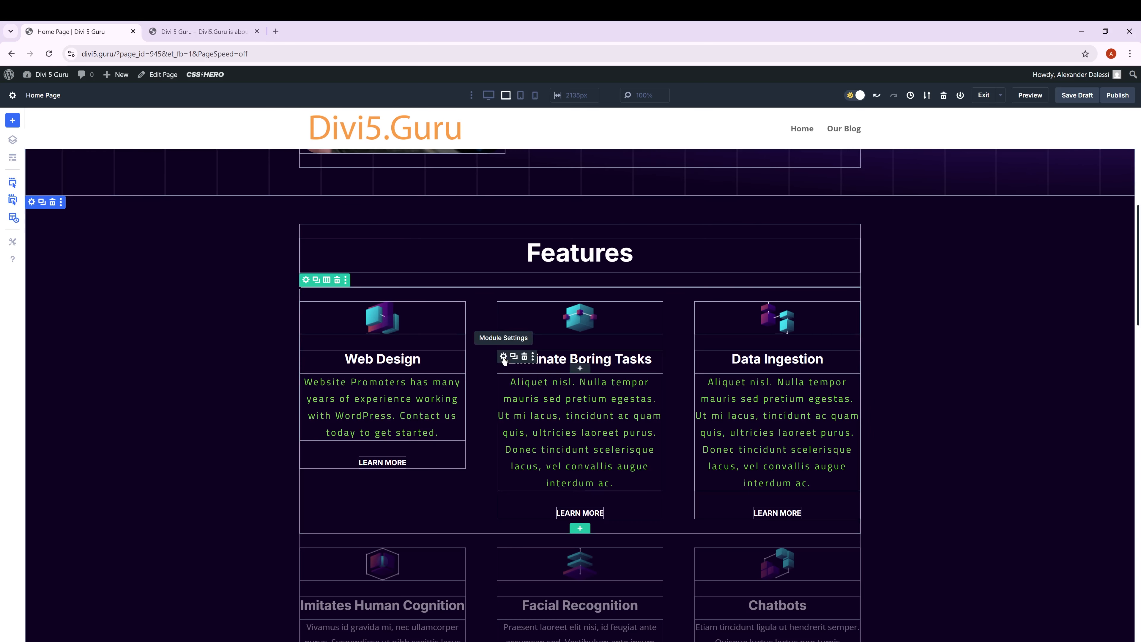
click(504, 357)
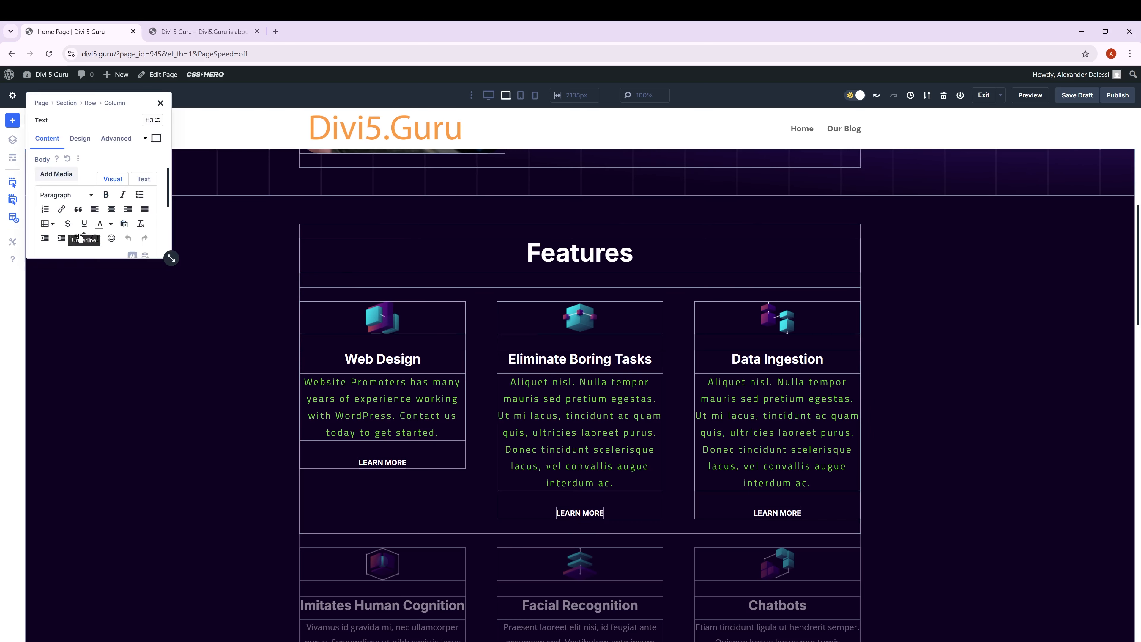
scroll(79, 244, down, 1)
triple_click(80, 220)
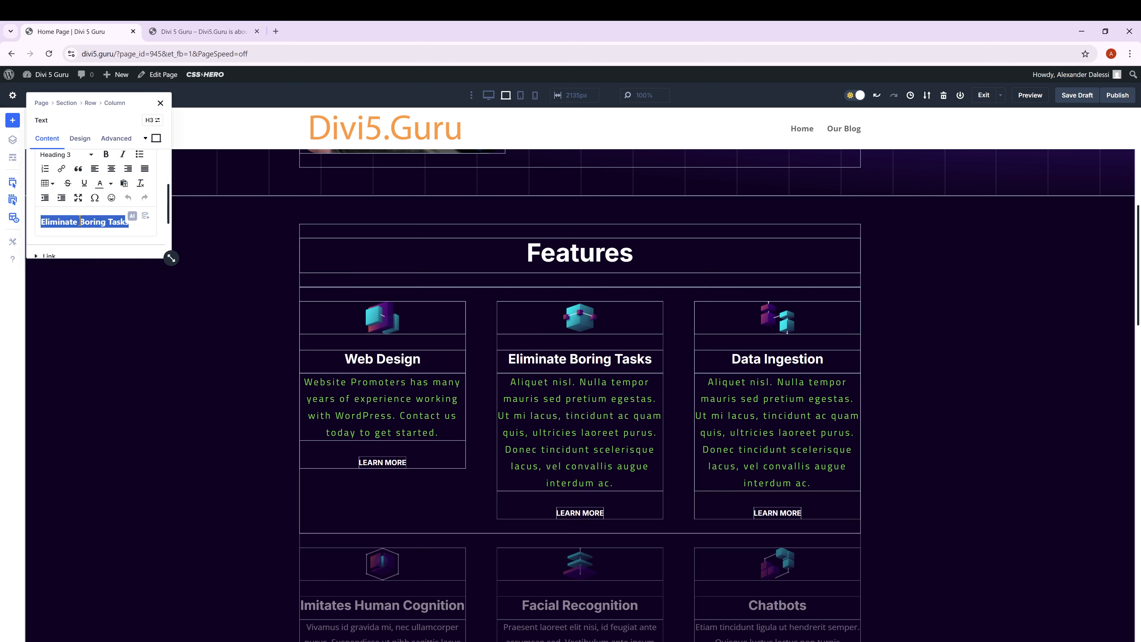
key(Delete)
key(ctrl+v)
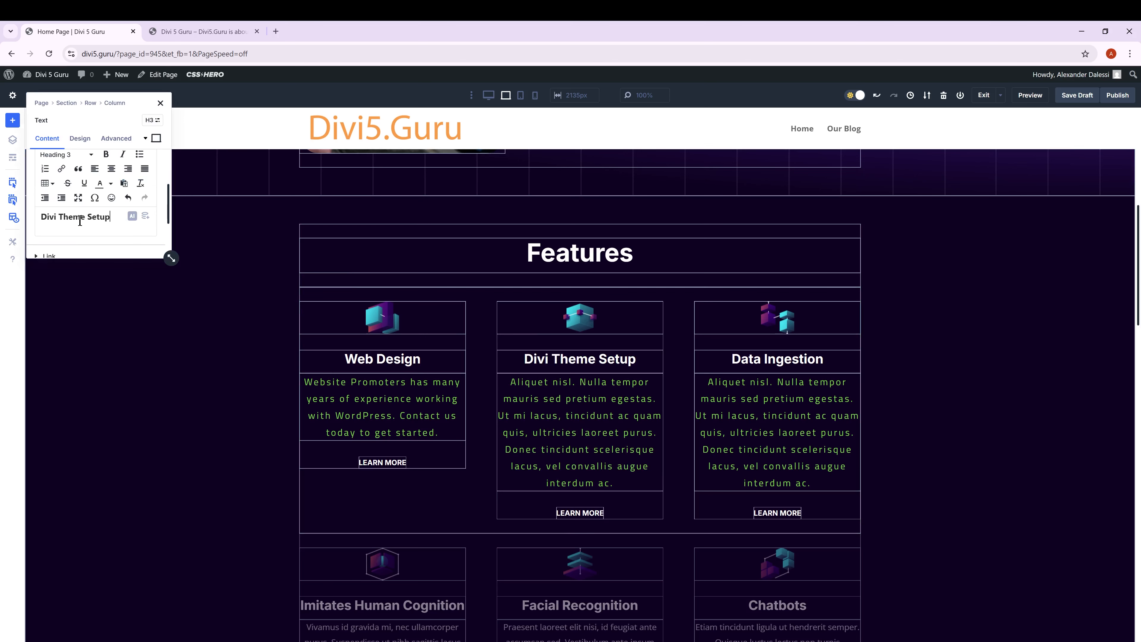
click(160, 104)
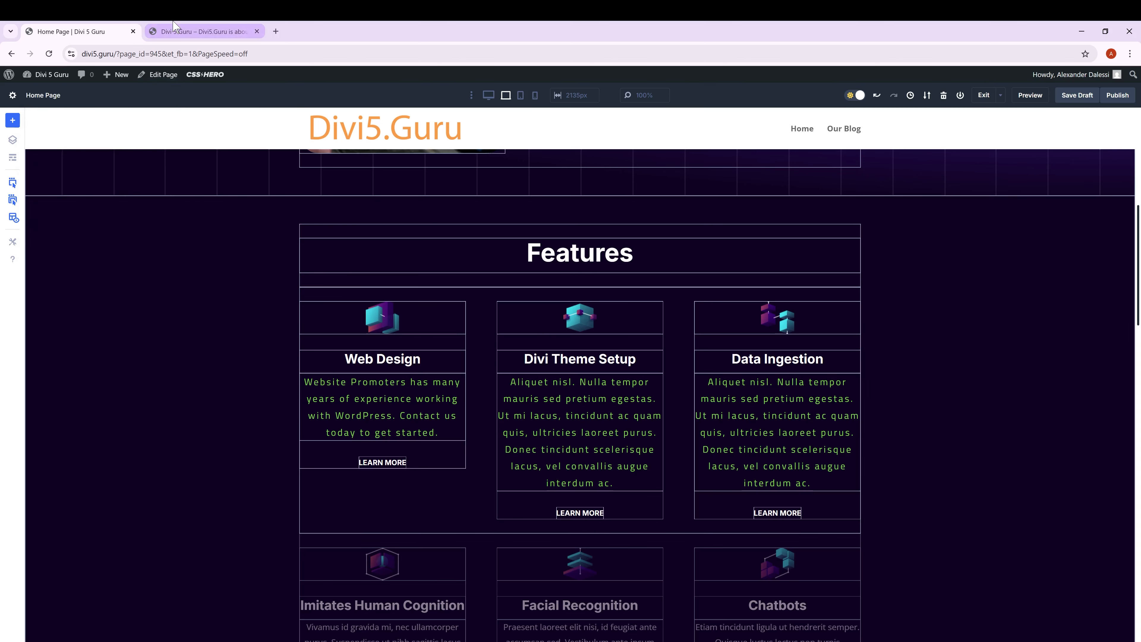
Step: Copy the Divi Theme Setup description from the published page and replace the placeholder text under that heading in the builder with it
click(176, 27)
click(596, 508)
triple_click(596, 508)
key(ctrl+c)
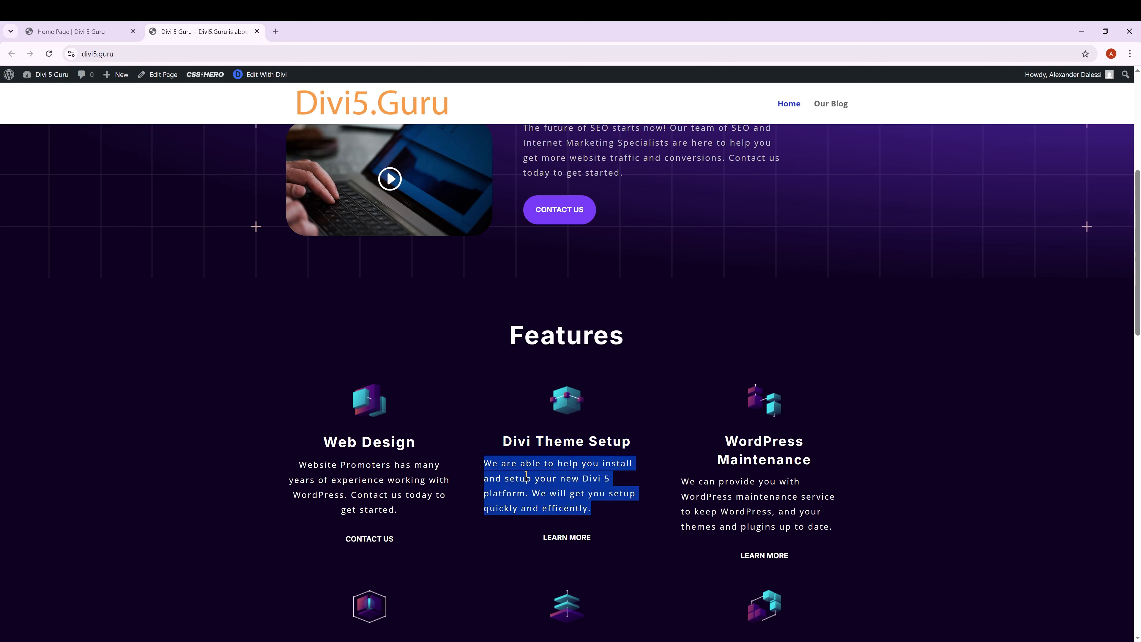
key(ctrl+shift+Tab)
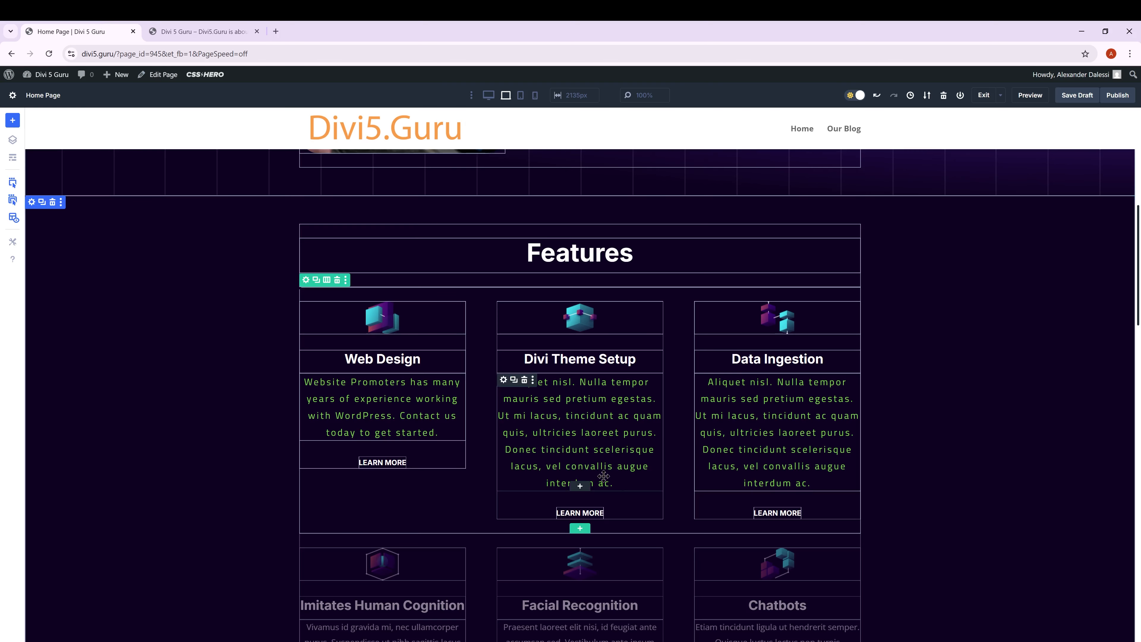
click(504, 380)
scroll(99, 202, down, 3)
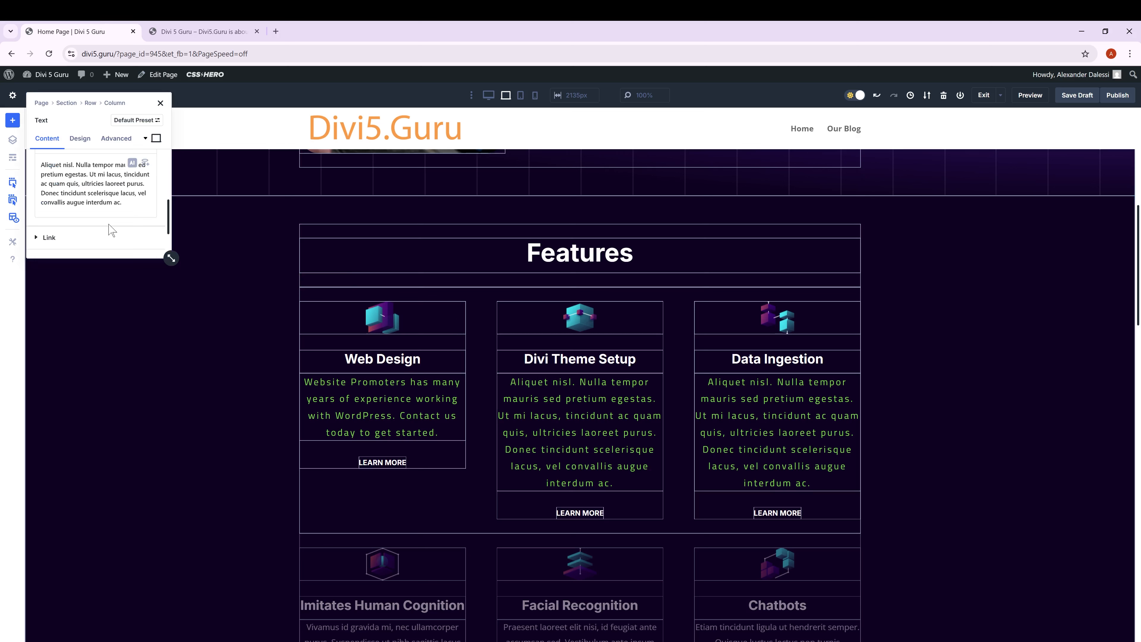
drag(113, 229, 41, 166)
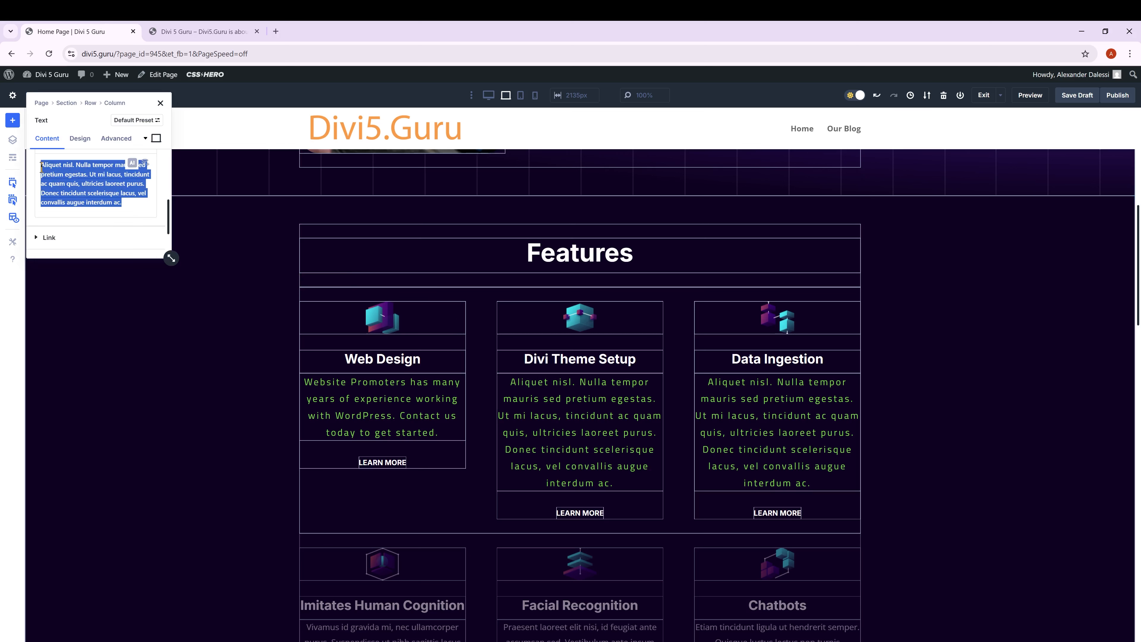
key(BackSpace)
key(ctrl+v)
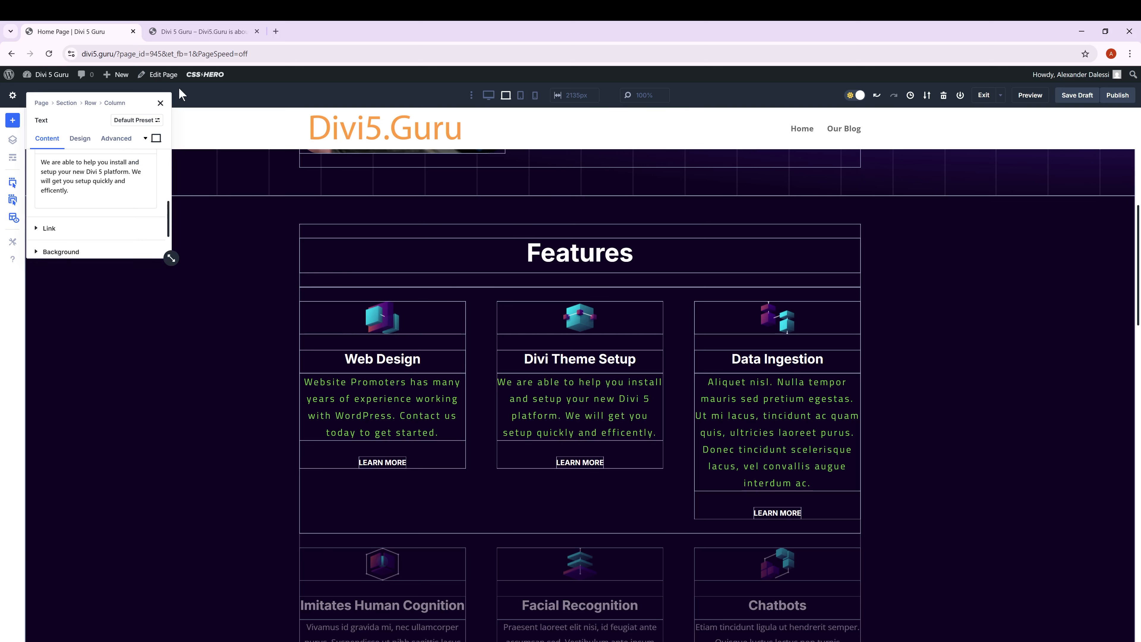
Step: Copy the "WordPress Maintenance" heading from the published page and paste it over the Data Ingestion heading in the builder
key(ctrl+Tab)
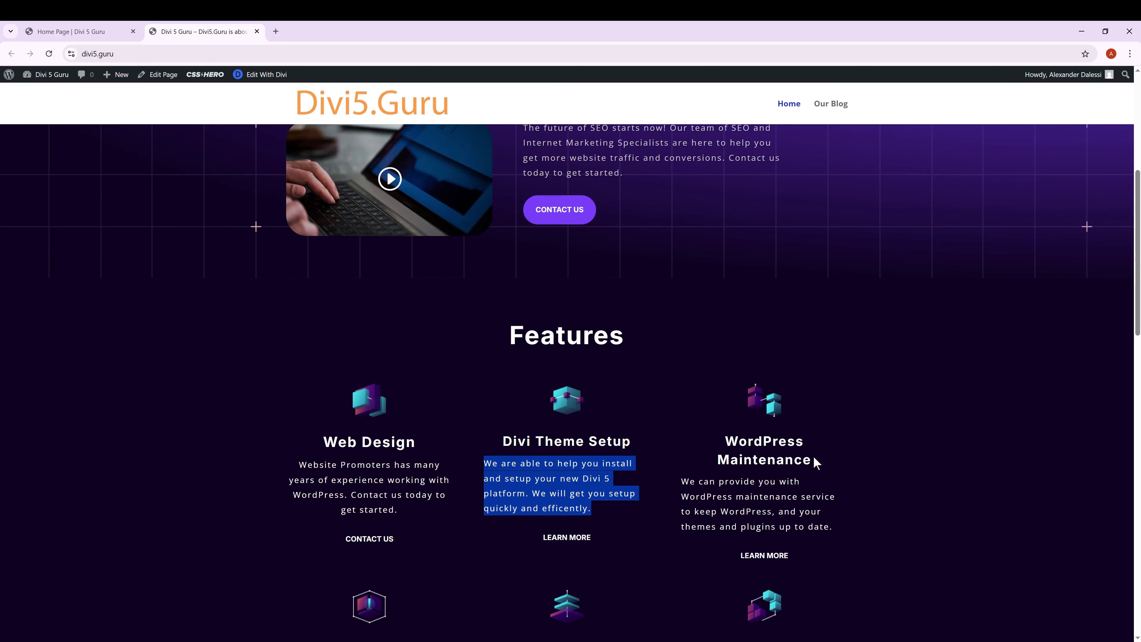
drag(814, 464, 728, 443)
key(ctrl+c)
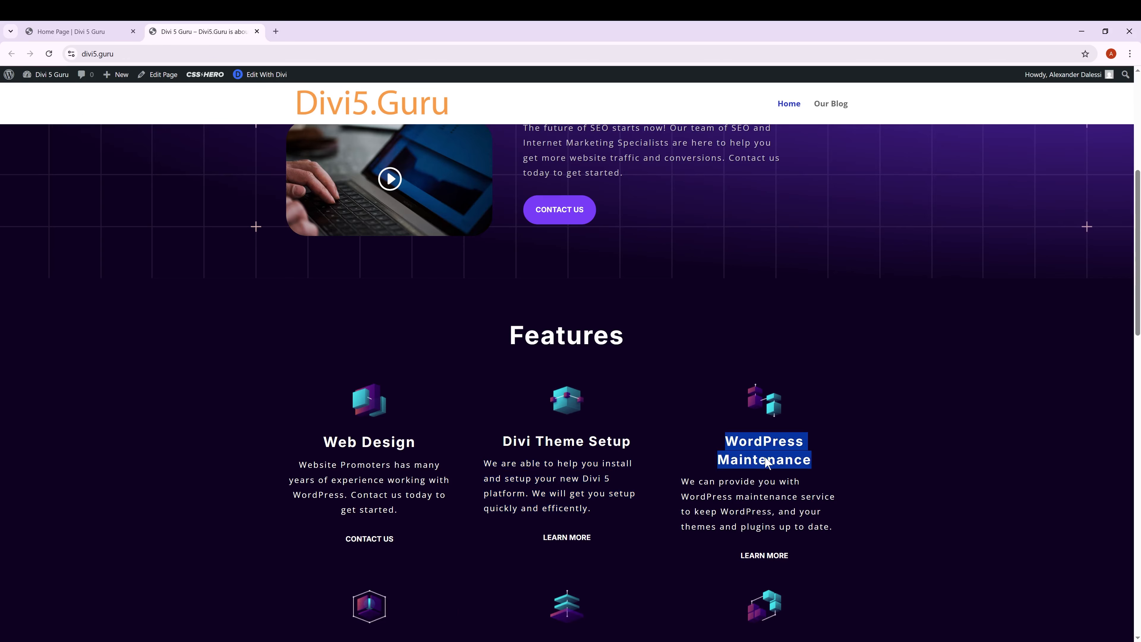
key(ctrl+Tab)
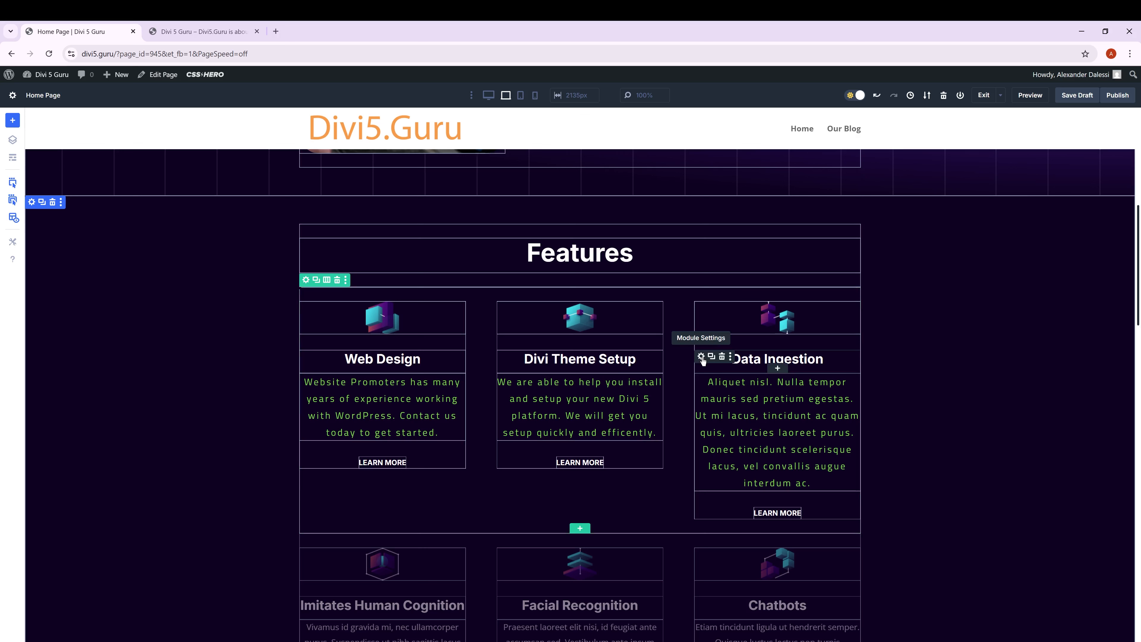
click(701, 357)
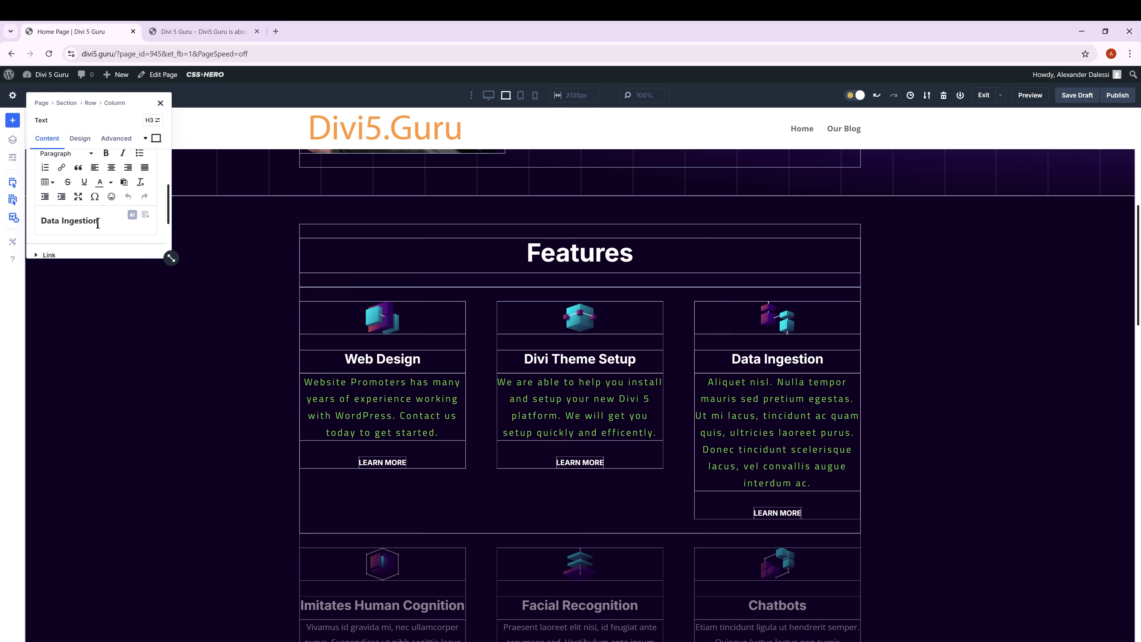
triple_click(98, 223)
key(ctrl+v)
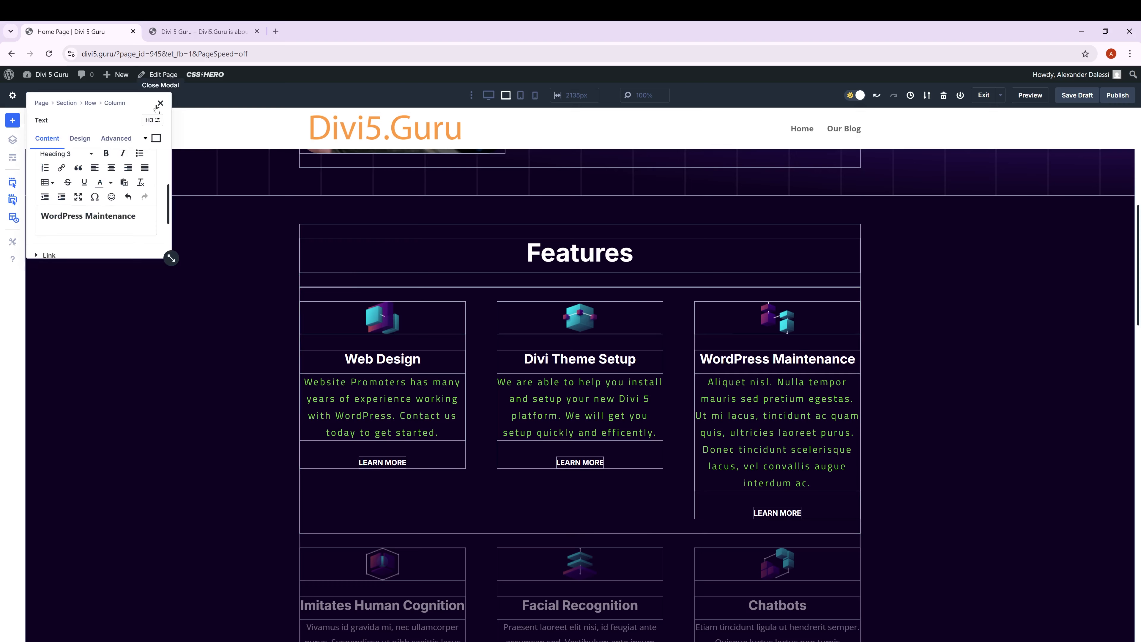
Step: Copy the WordPress Maintenance description from the published page and paste it over the placeholder text under that heading in the builder
key(ctrl+Tab)
drag(834, 526, 694, 485)
key(ctrl+c)
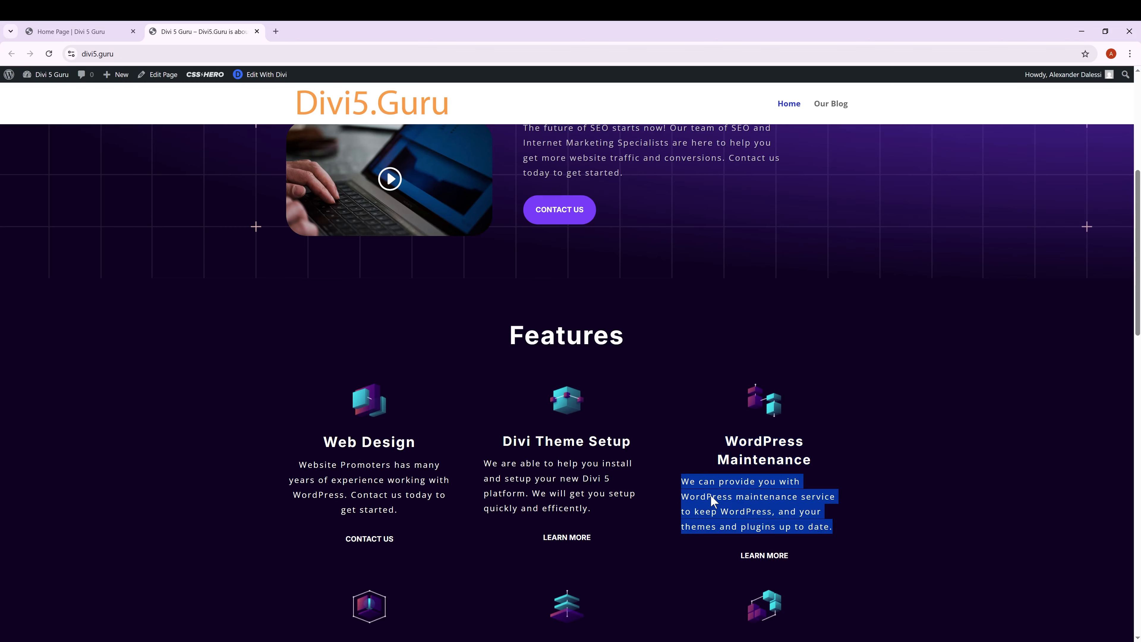
click(71, 38)
click(702, 379)
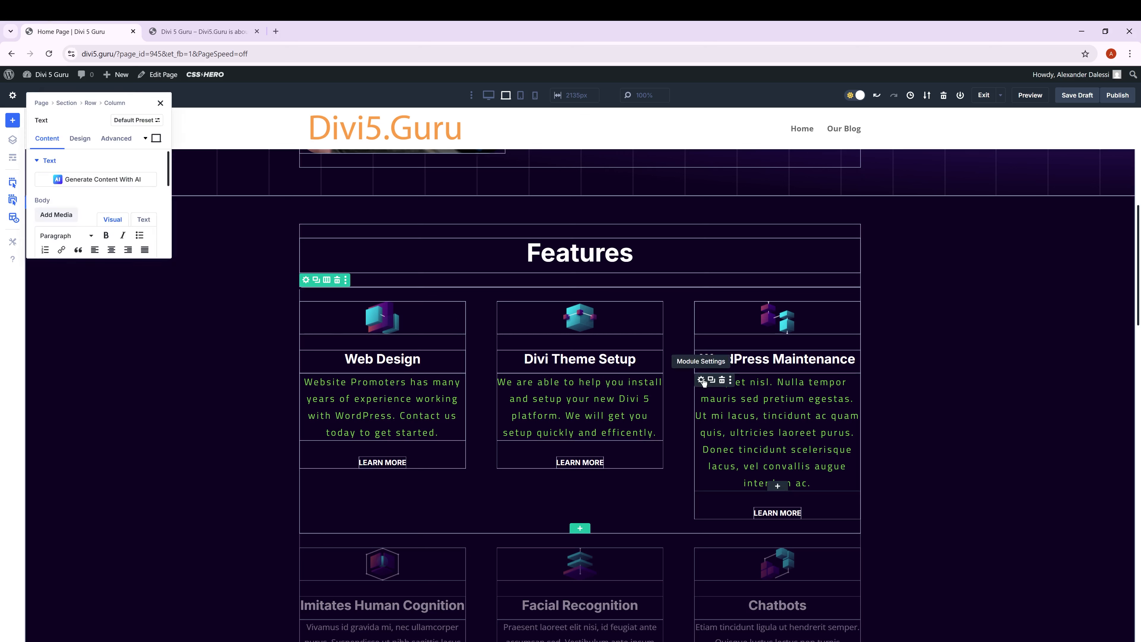
scroll(74, 206, down, 2)
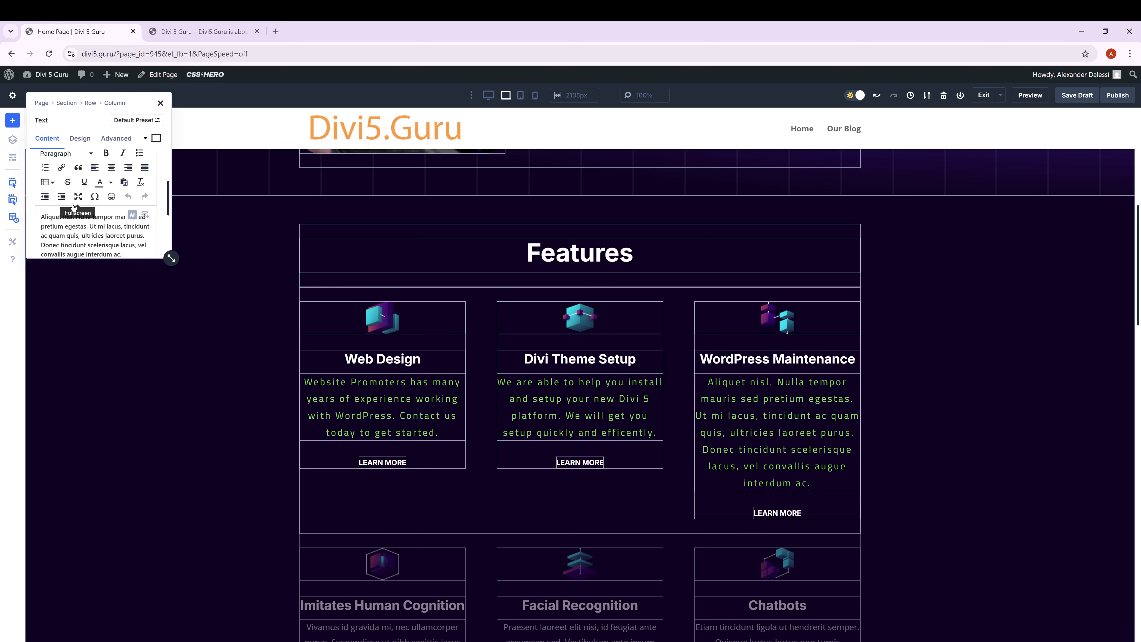
scroll(121, 203, down, 1)
drag(121, 203, 22, 171)
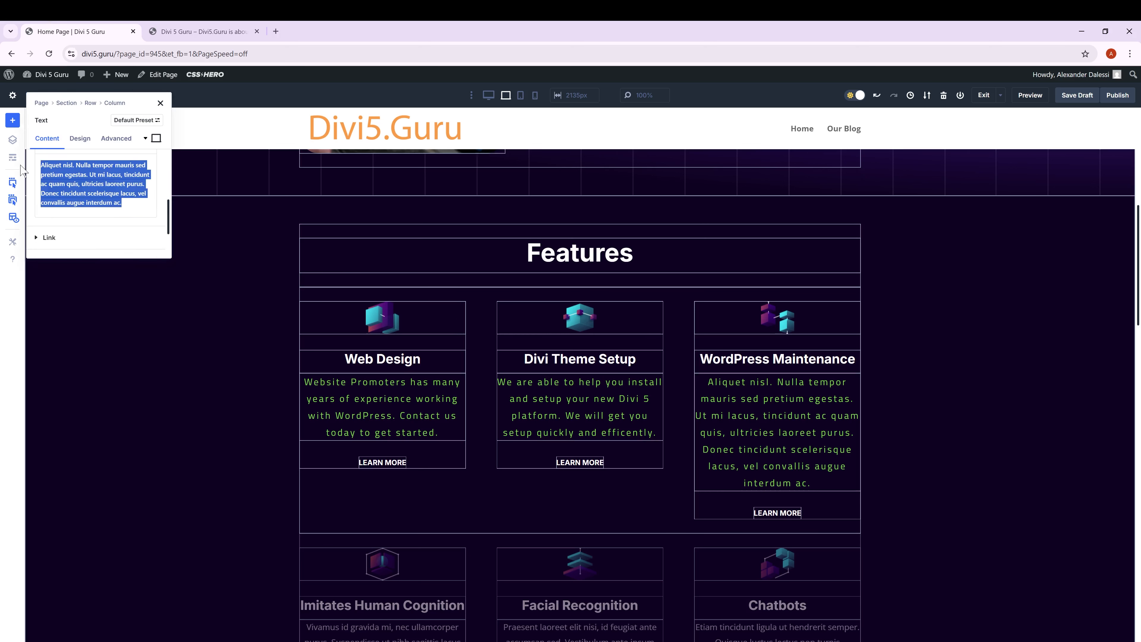
key(ctrl+v)
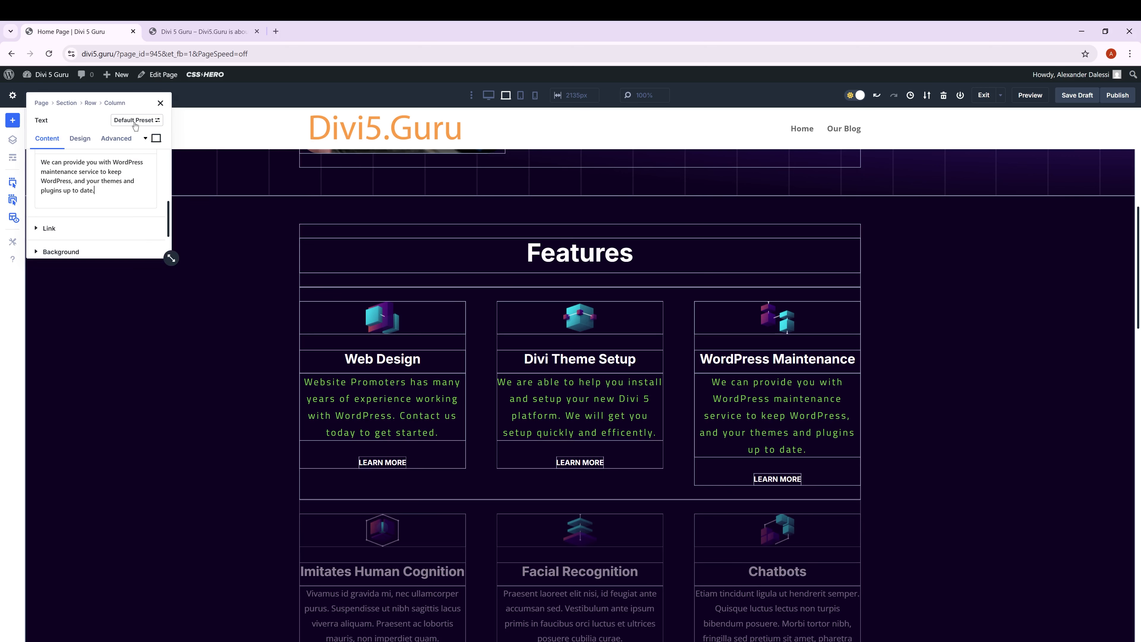
Step: Examine the content and text design settings of the Learn More button under Web Design
click(161, 103)
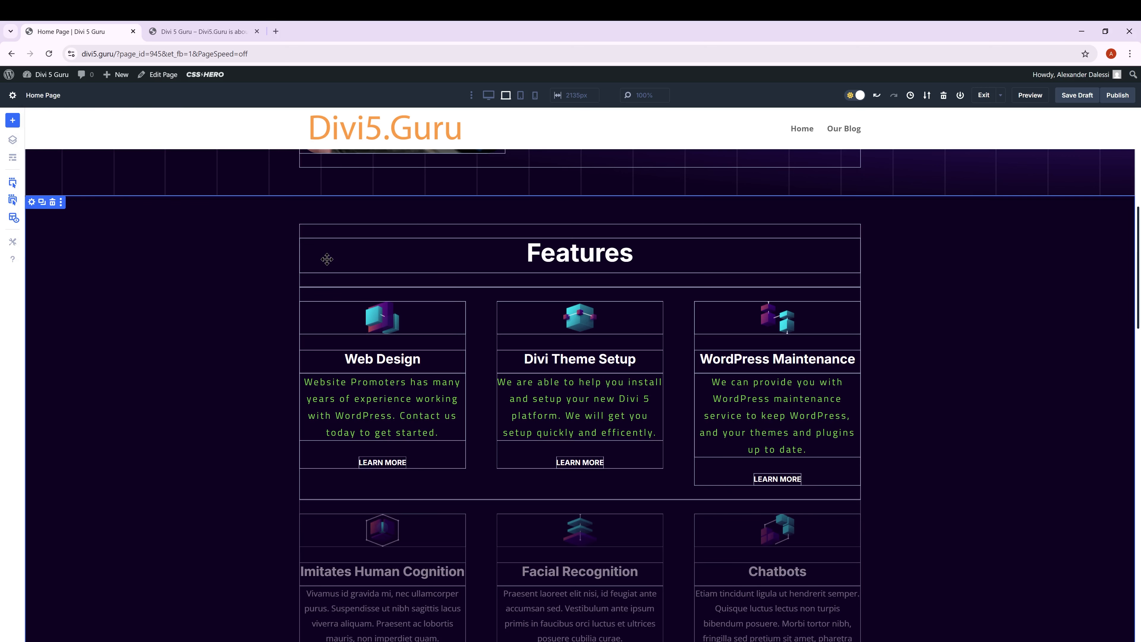
click(366, 463)
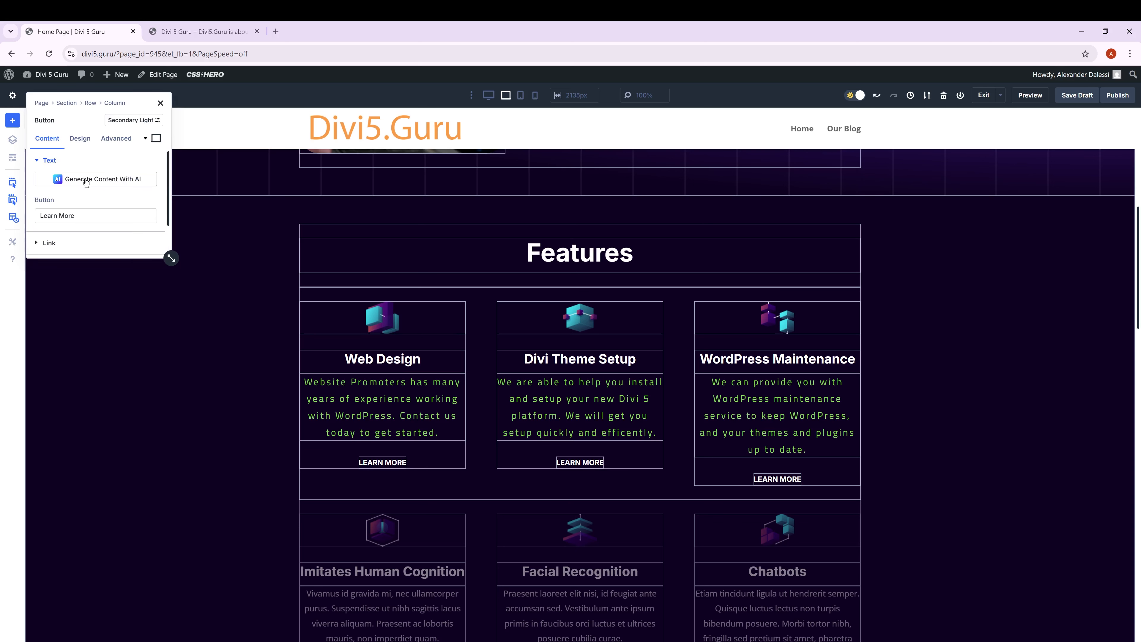
scroll(57, 215, down, 1)
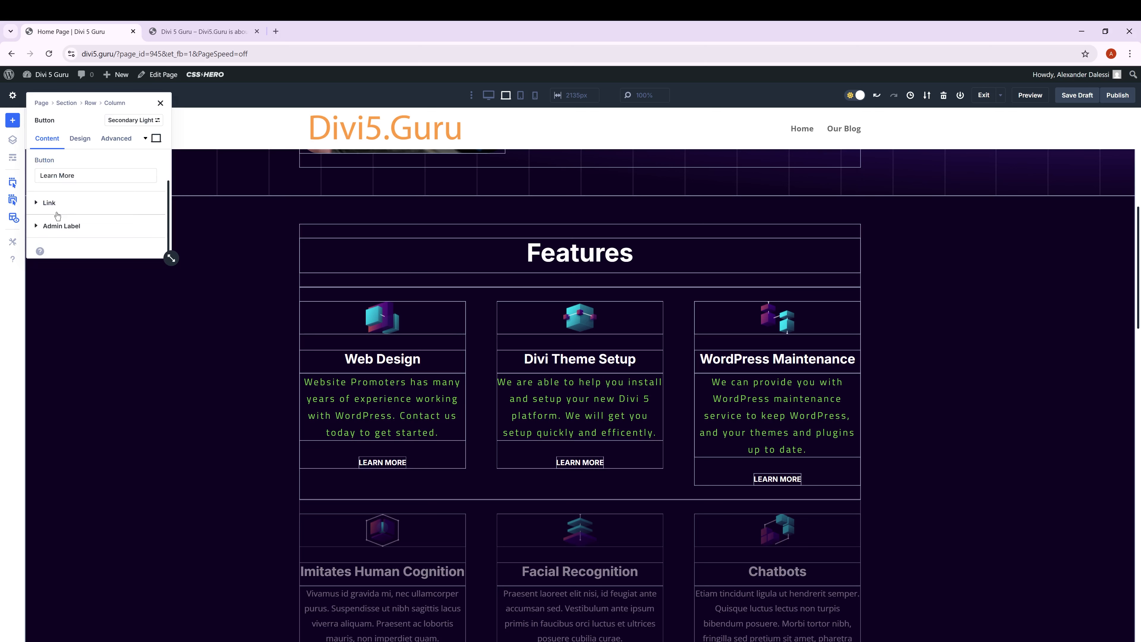
scroll(57, 215, up, 1)
click(79, 139)
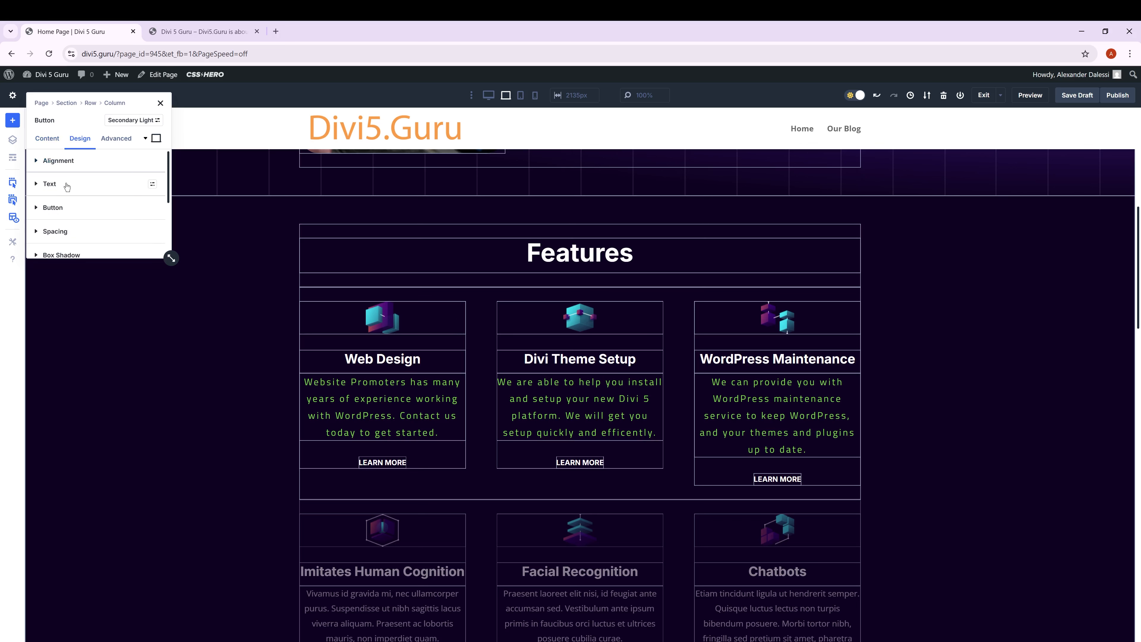
click(66, 186)
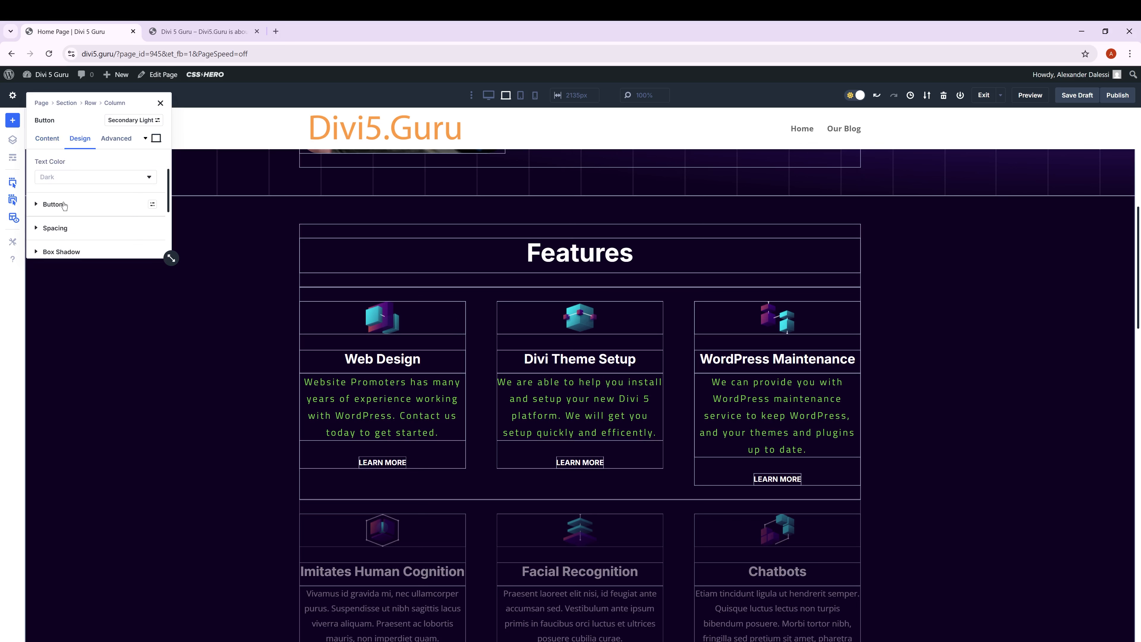
scroll(64, 205, down, 3)
click(160, 103)
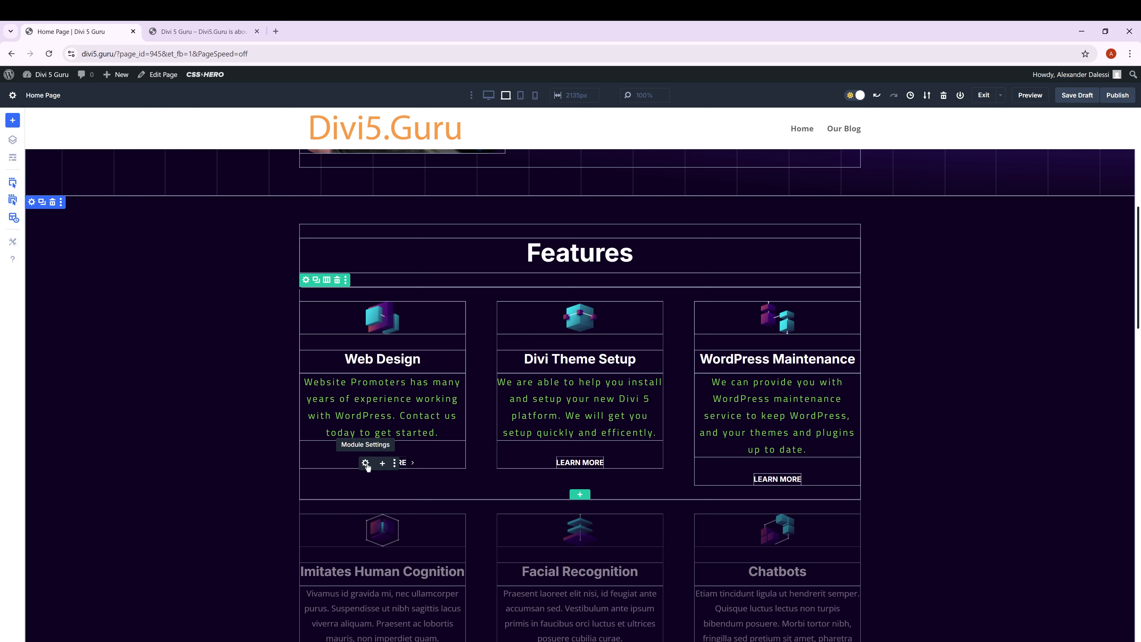
Step: Review the link, button style, text style and advanced settings of the Learn More button under Web Design
click(365, 463)
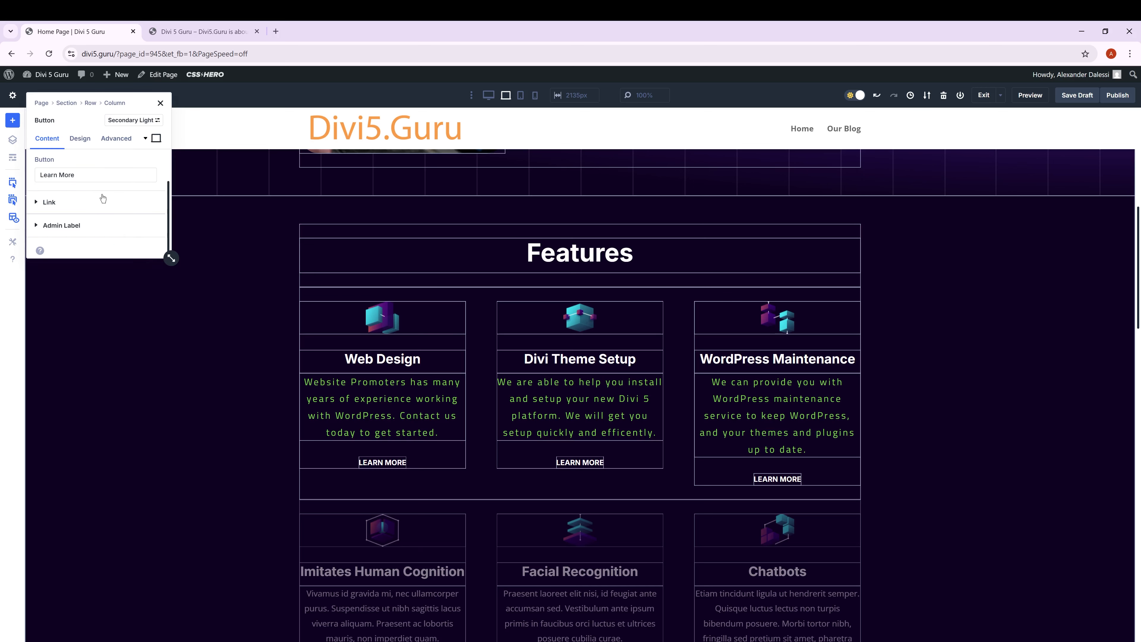
click(83, 226)
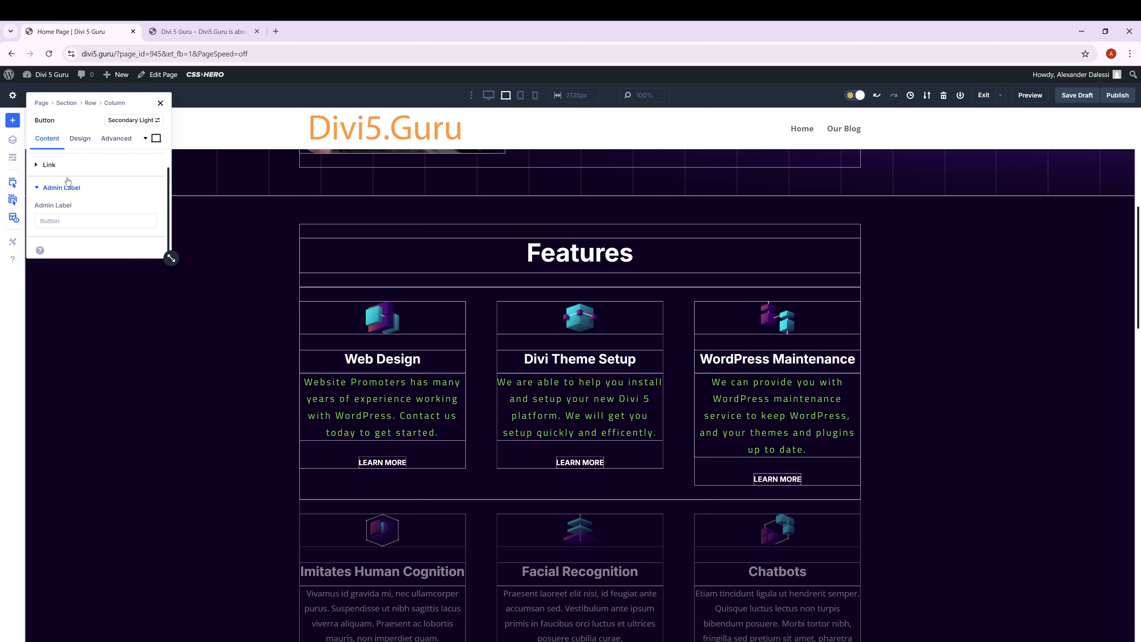
click(68, 167)
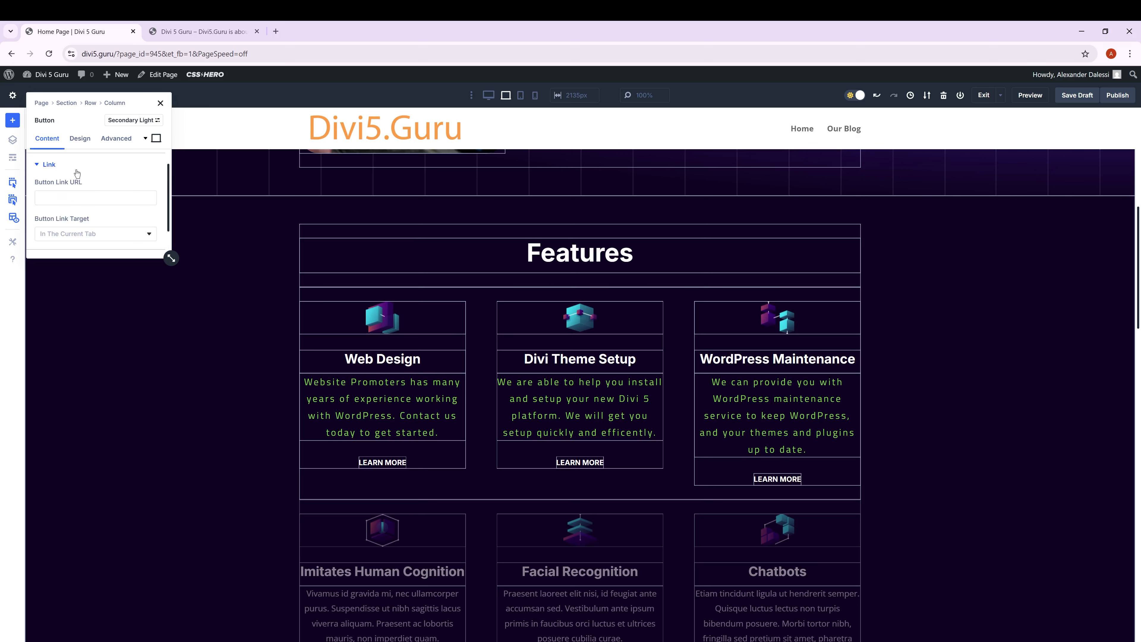
click(83, 140)
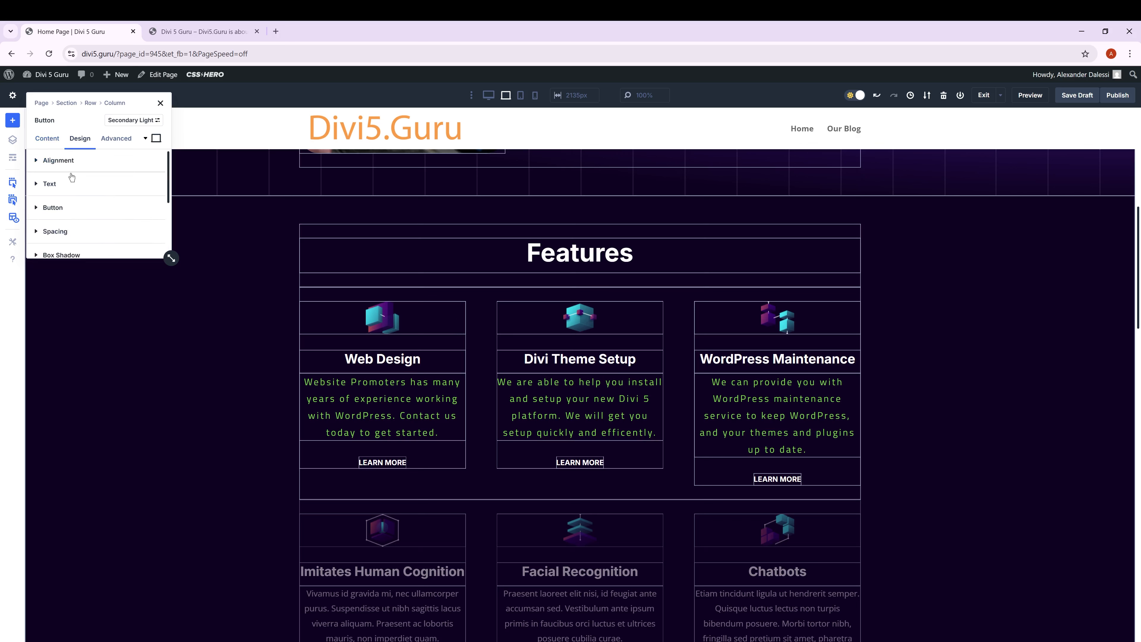
click(69, 186)
scroll(71, 193, down, 1)
click(66, 207)
scroll(72, 204, down, 1)
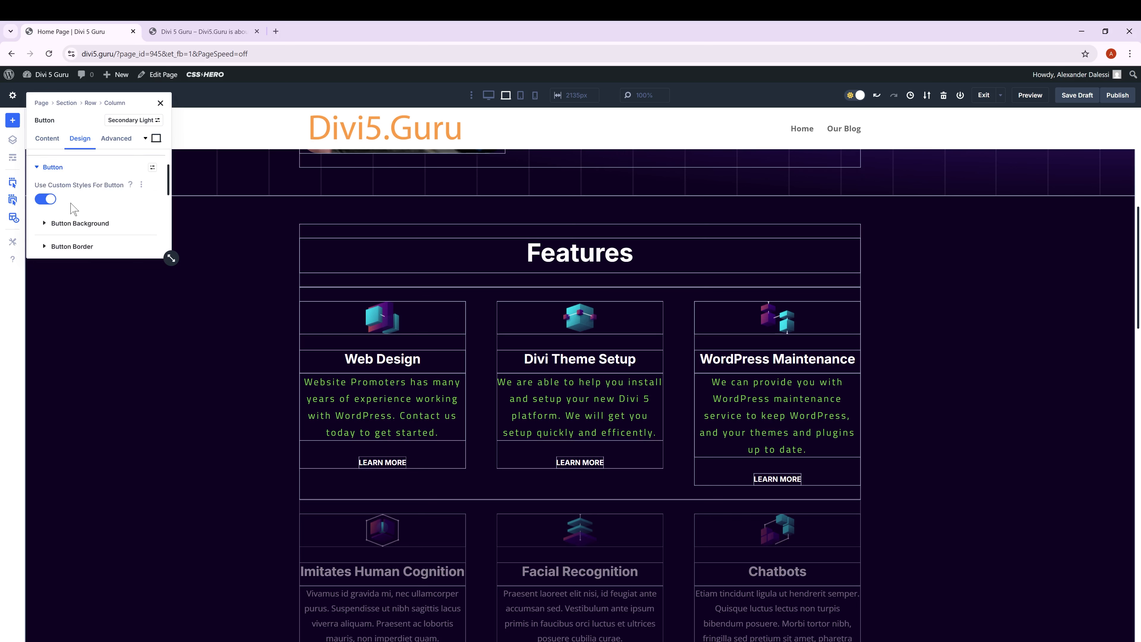
scroll(78, 200, down, 2)
click(83, 190)
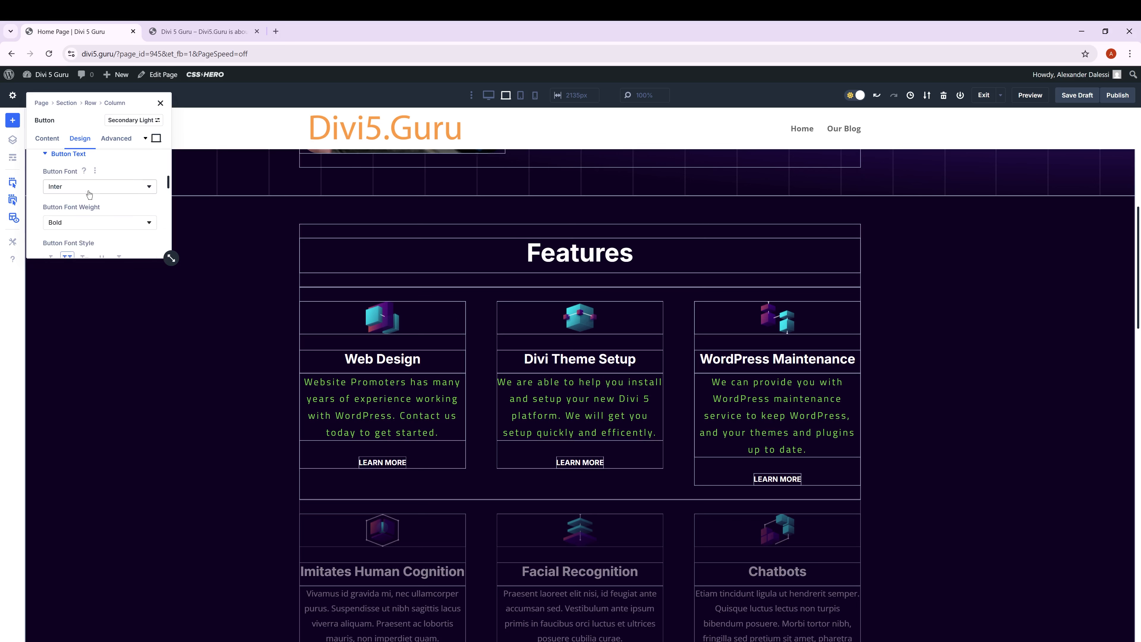
scroll(90, 195, down, 8)
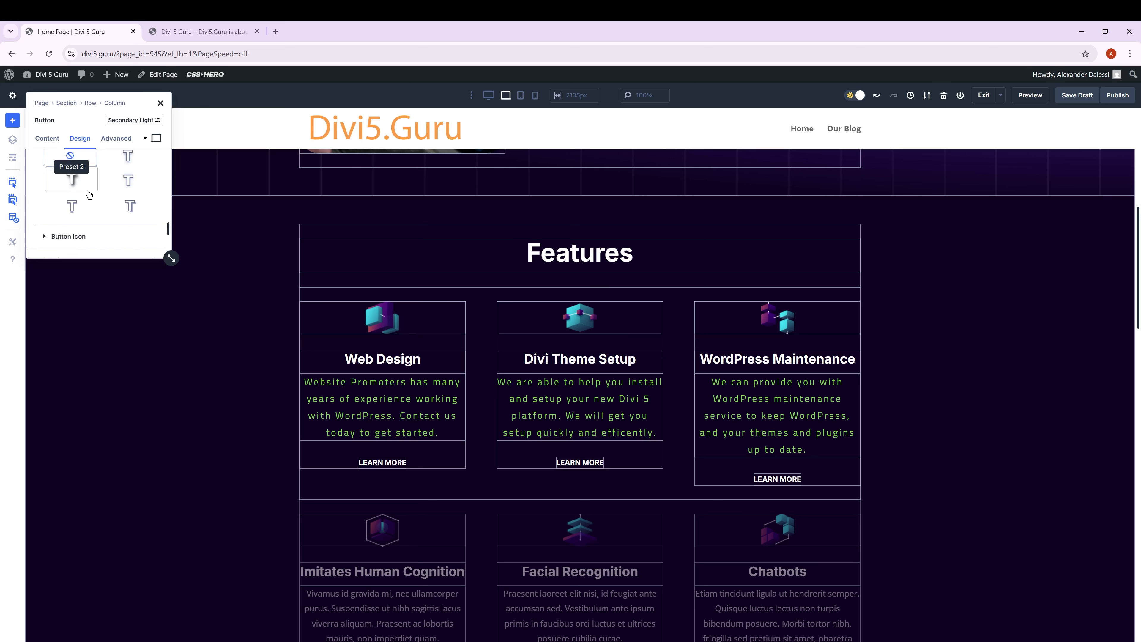
scroll(88, 180, down, 2)
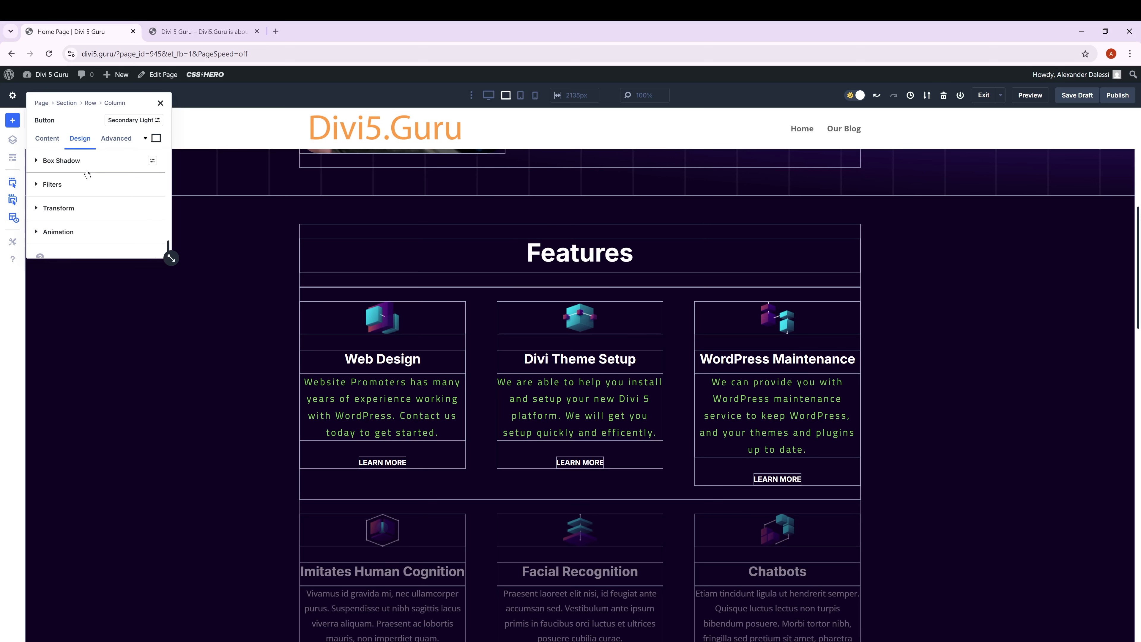
click(115, 139)
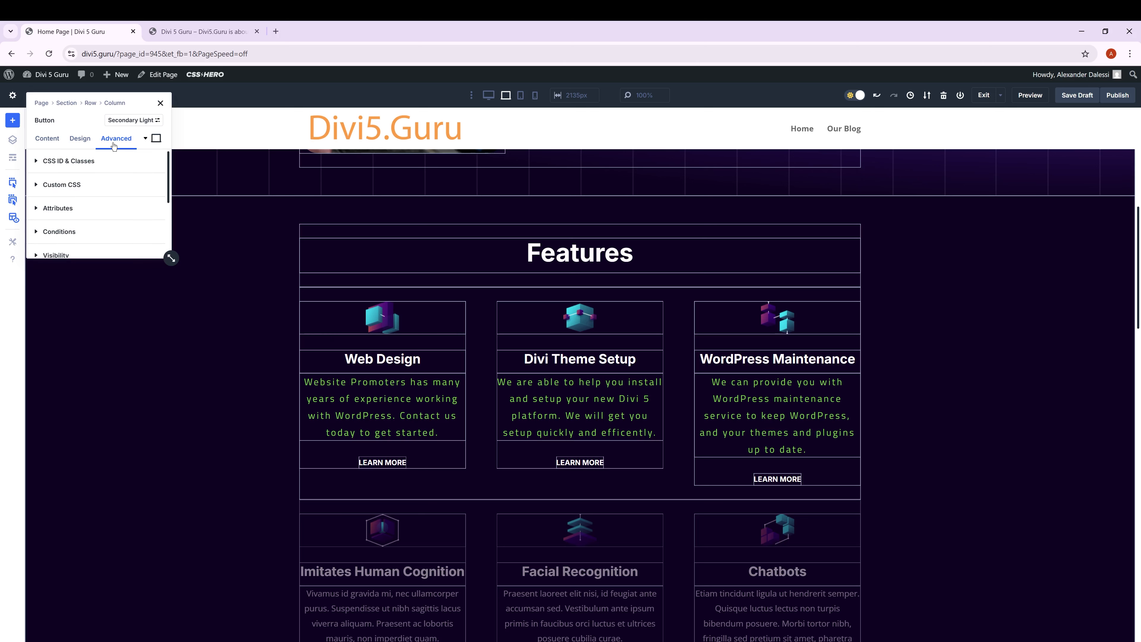
click(80, 139)
click(44, 140)
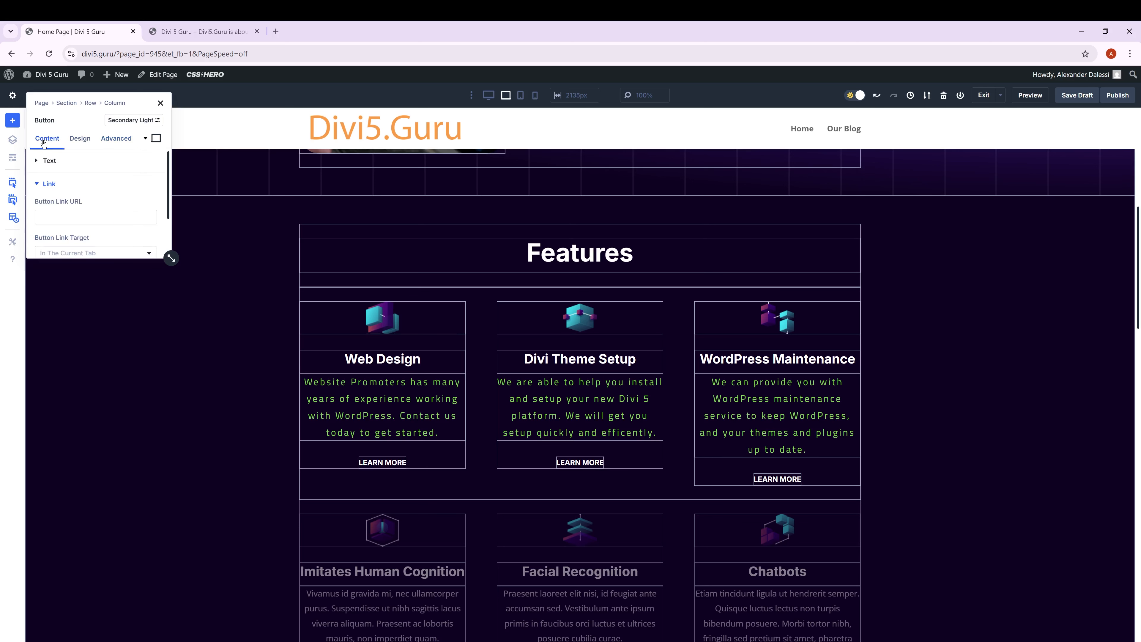
Step: Change the label of the button under Web Design to "Contact Us"
click(49, 161)
scroll(87, 211, up, 1)
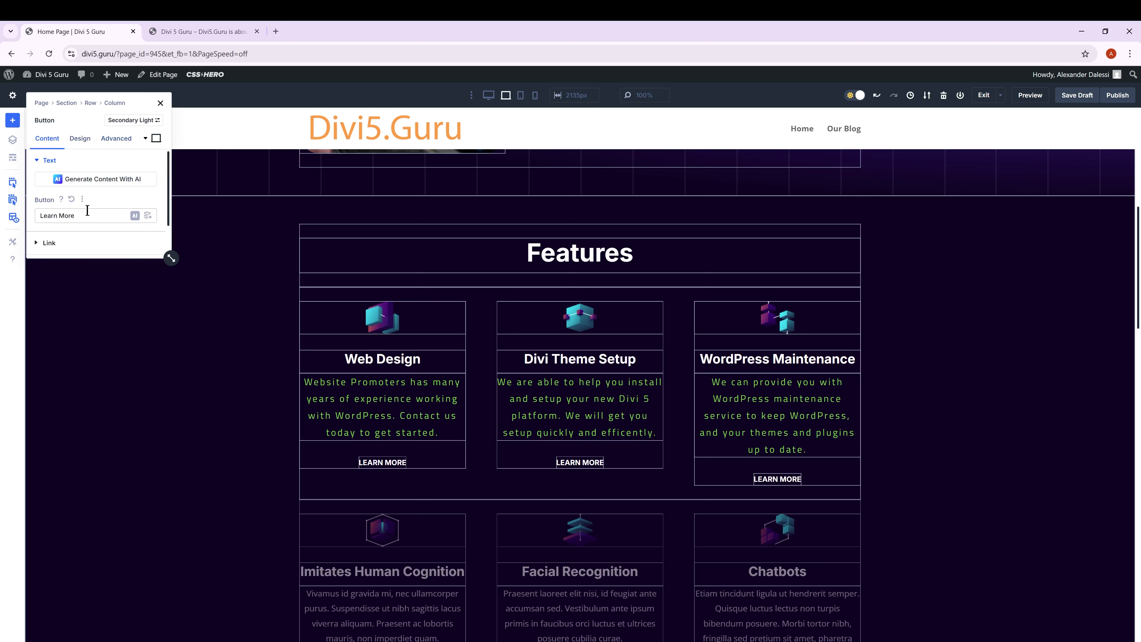
triple_click(95, 210)
text(Contact )
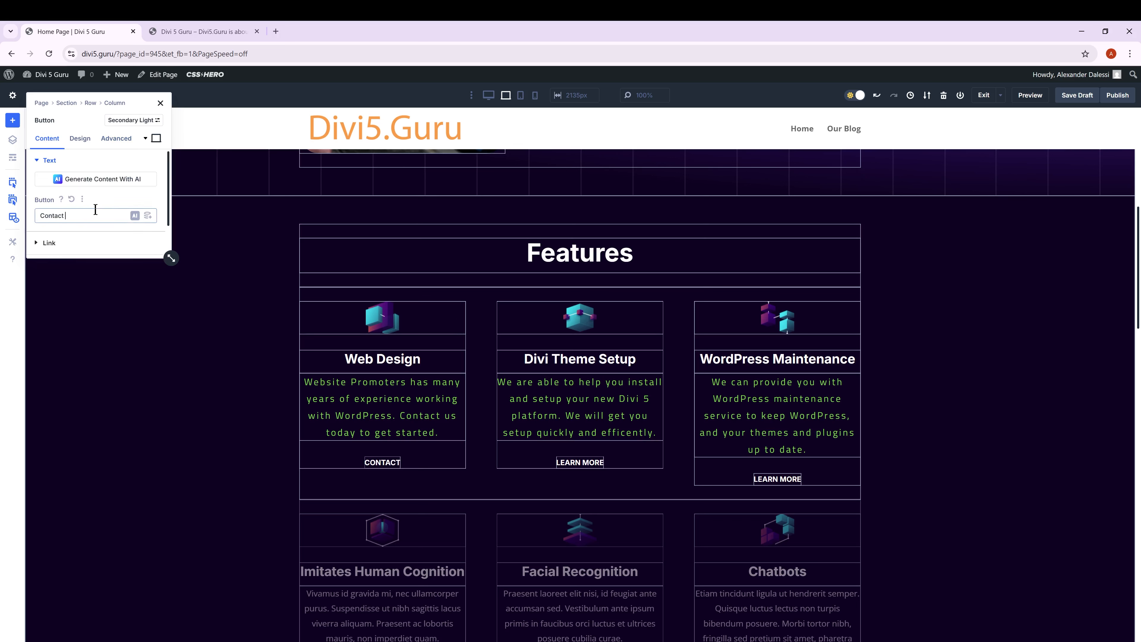
text(Us)
click(128, 162)
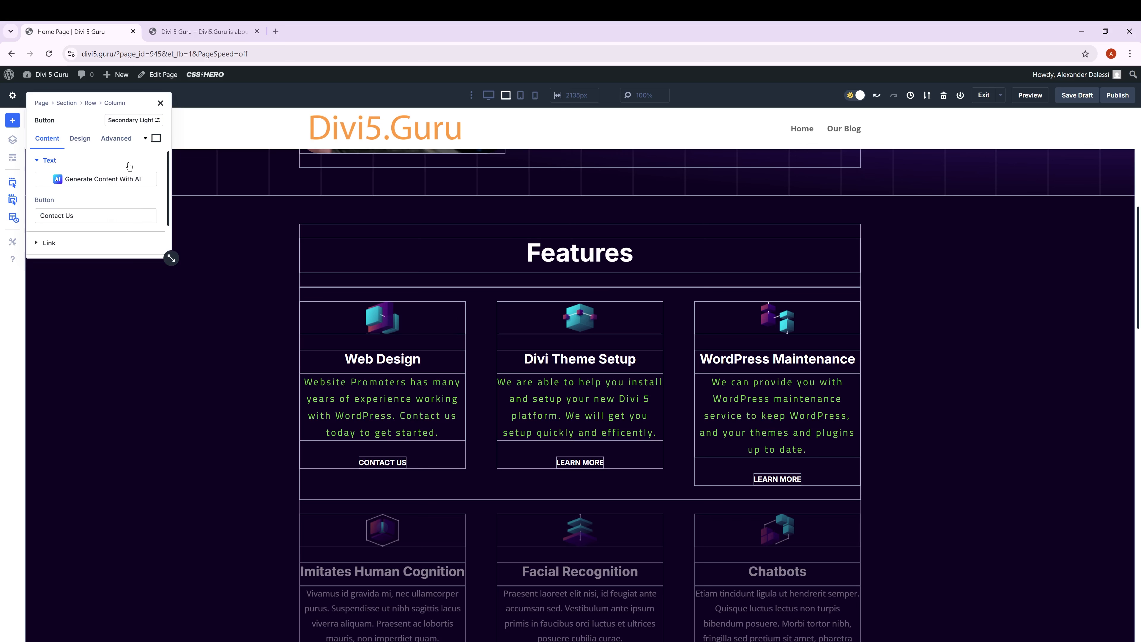
Step: Add a new button preset for the Contact Us button, save it under its default name, and close the button's settings
click(139, 126)
scroll(112, 345, down, 3)
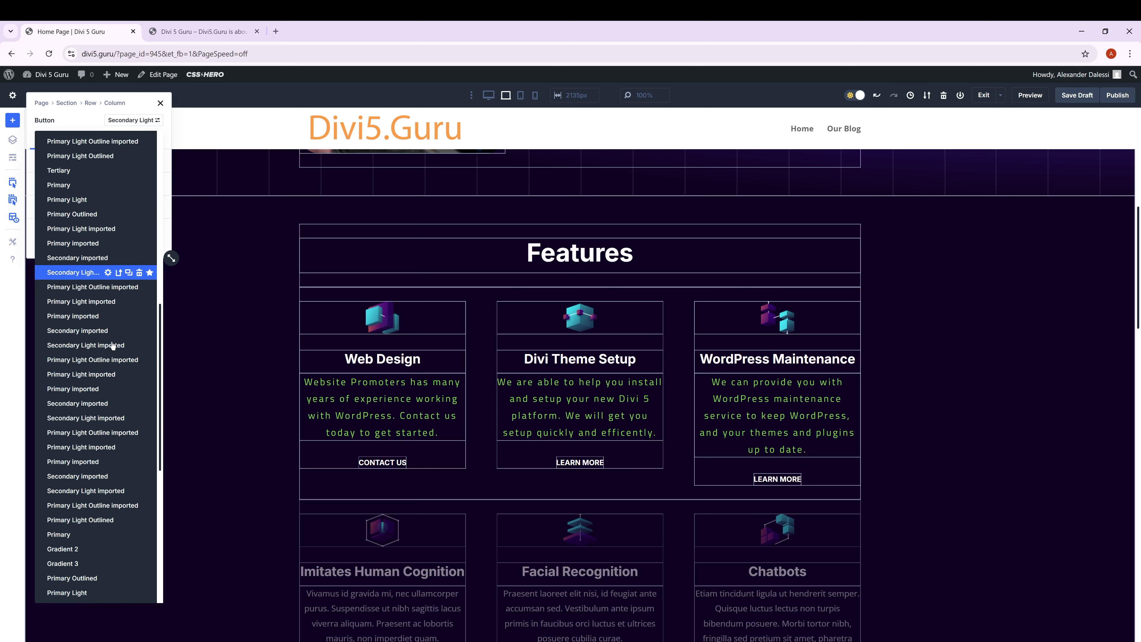
scroll(112, 345, down, 5)
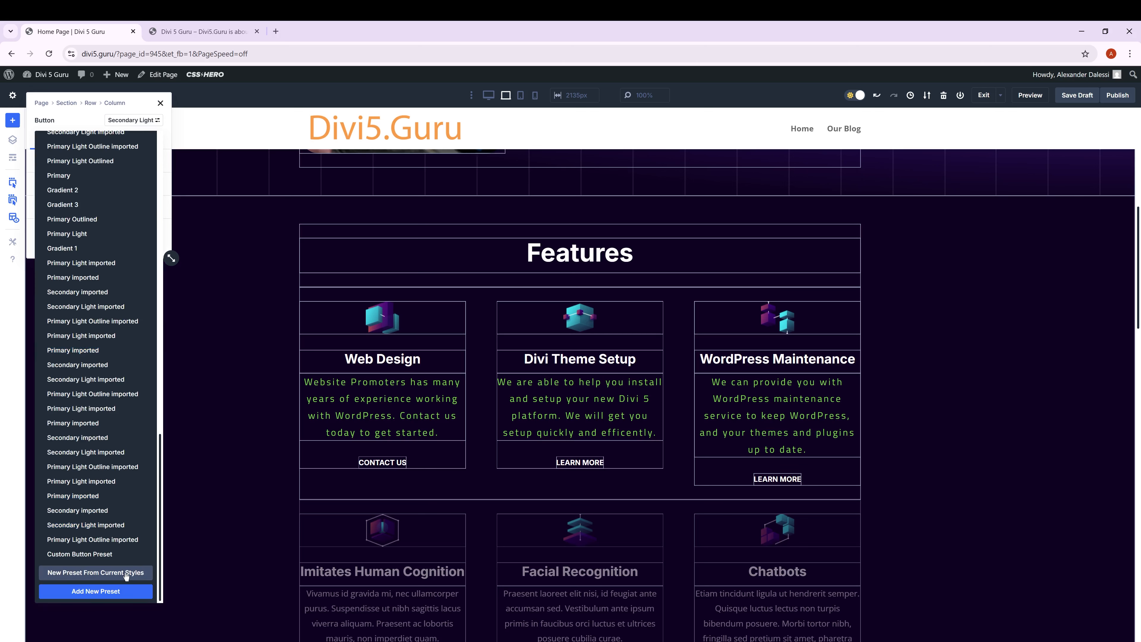
click(108, 597)
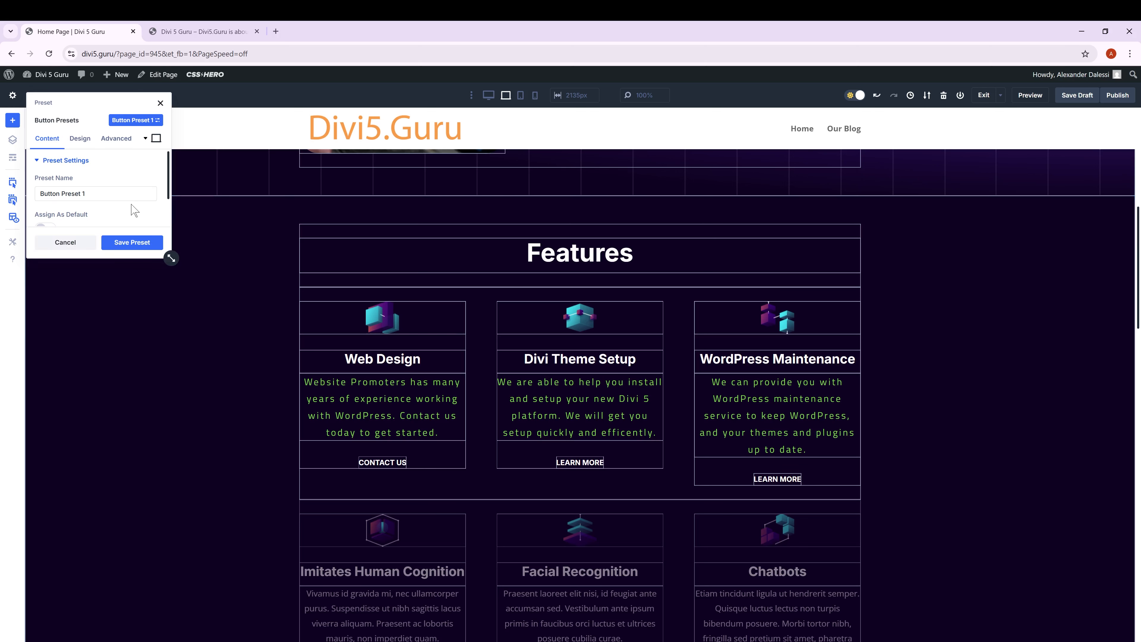
click(135, 246)
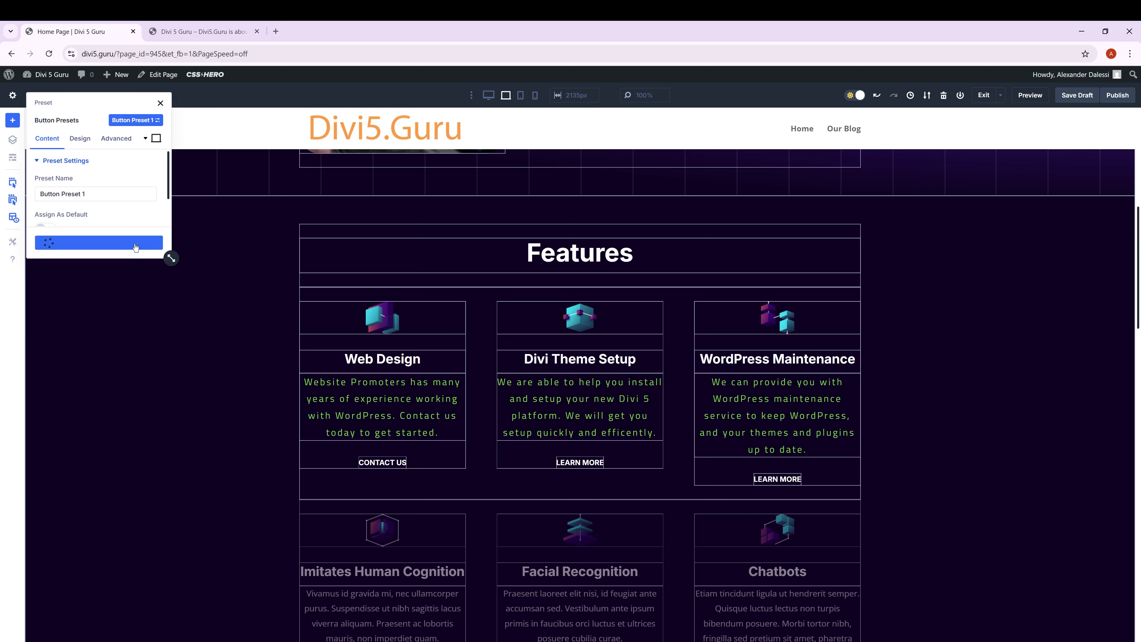
click(164, 103)
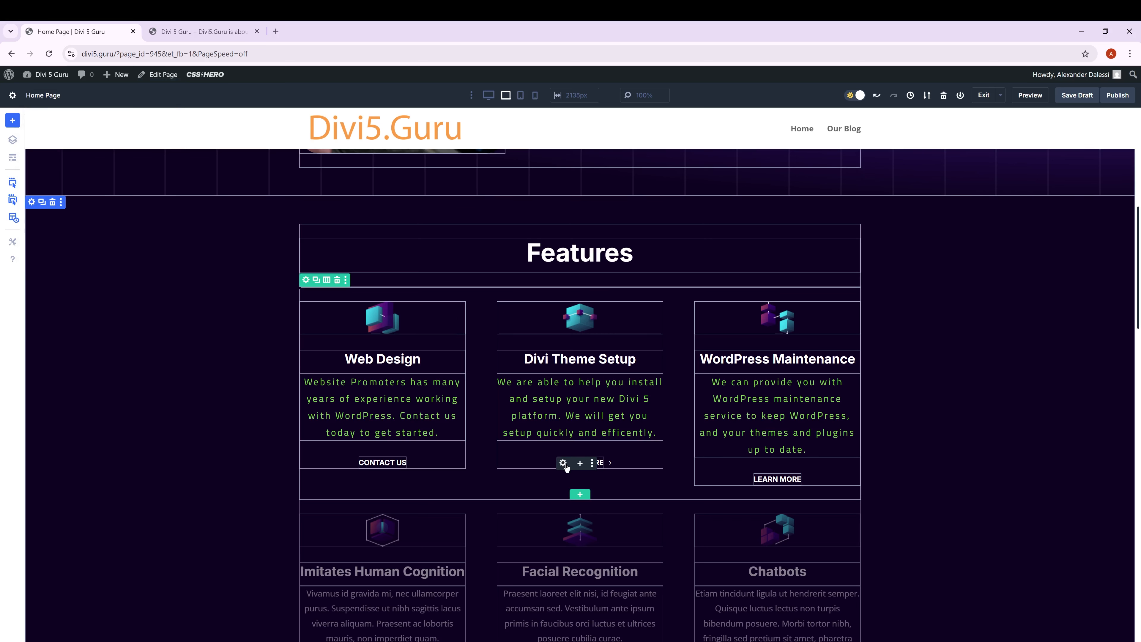
Step: Try to replace the Learn More button under Divi Theme Setup by deleting it and inserting a new Button module
click(563, 464)
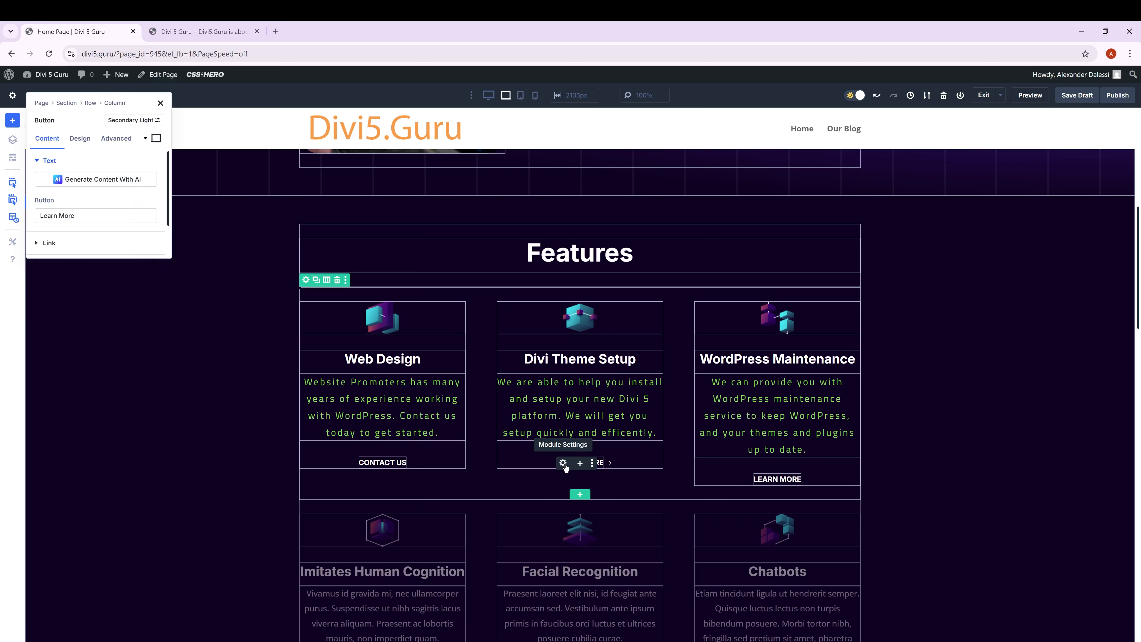
click(162, 104)
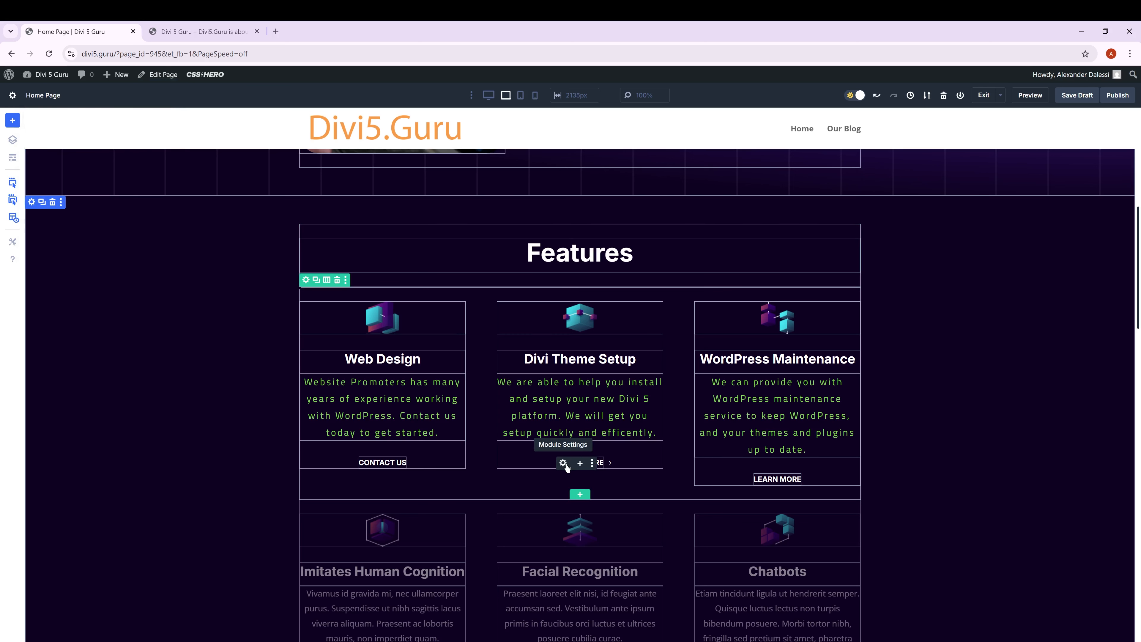
click(593, 463)
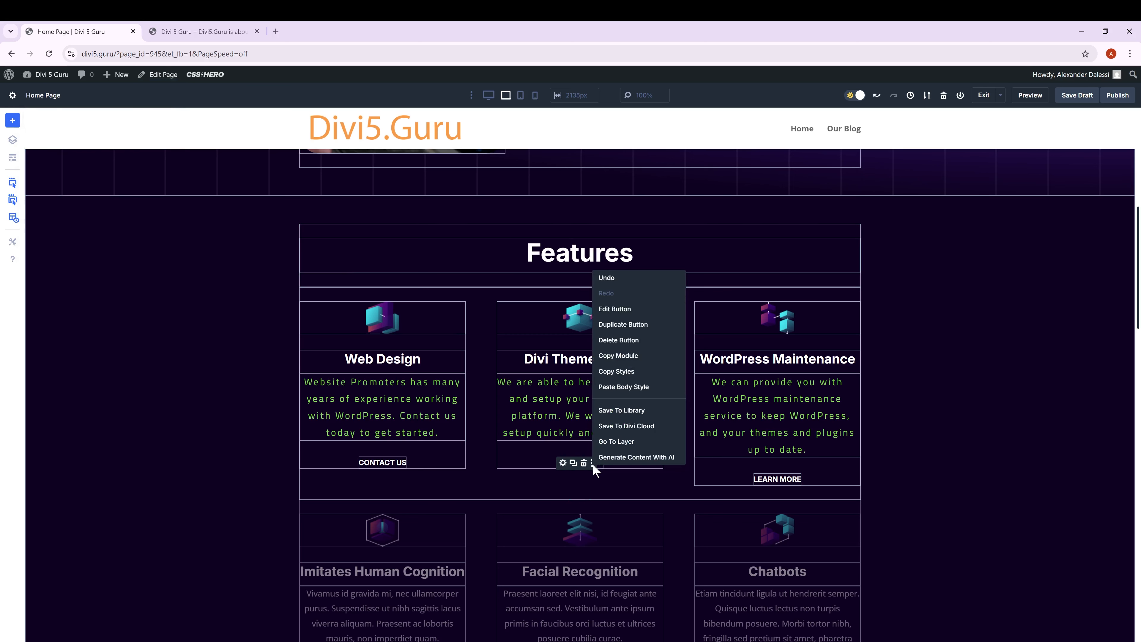
click(637, 341)
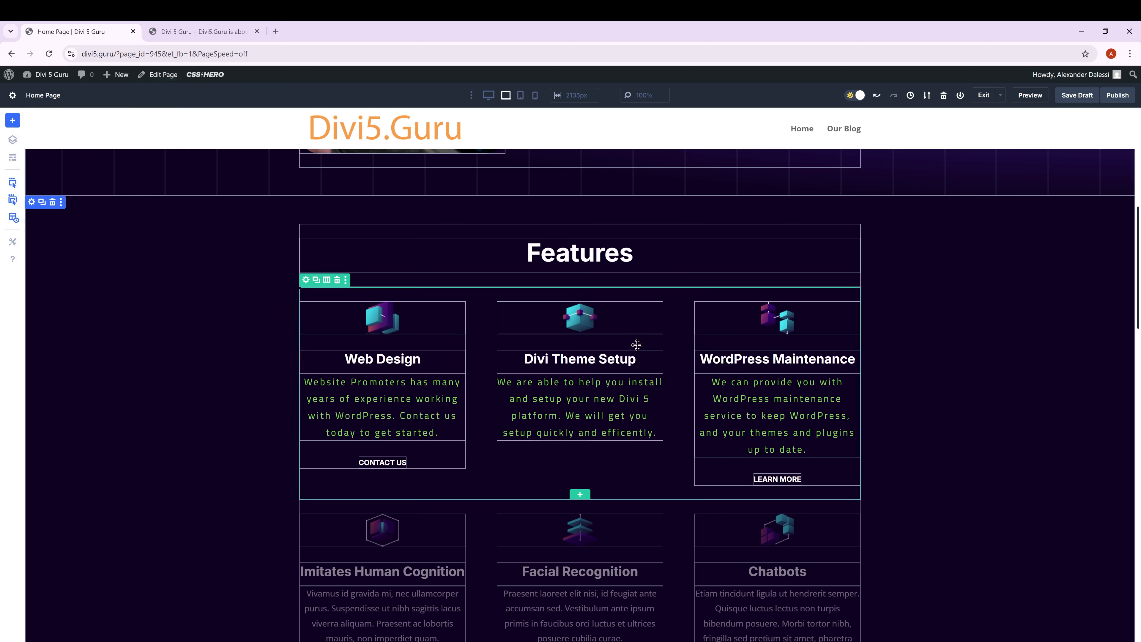
click(579, 435)
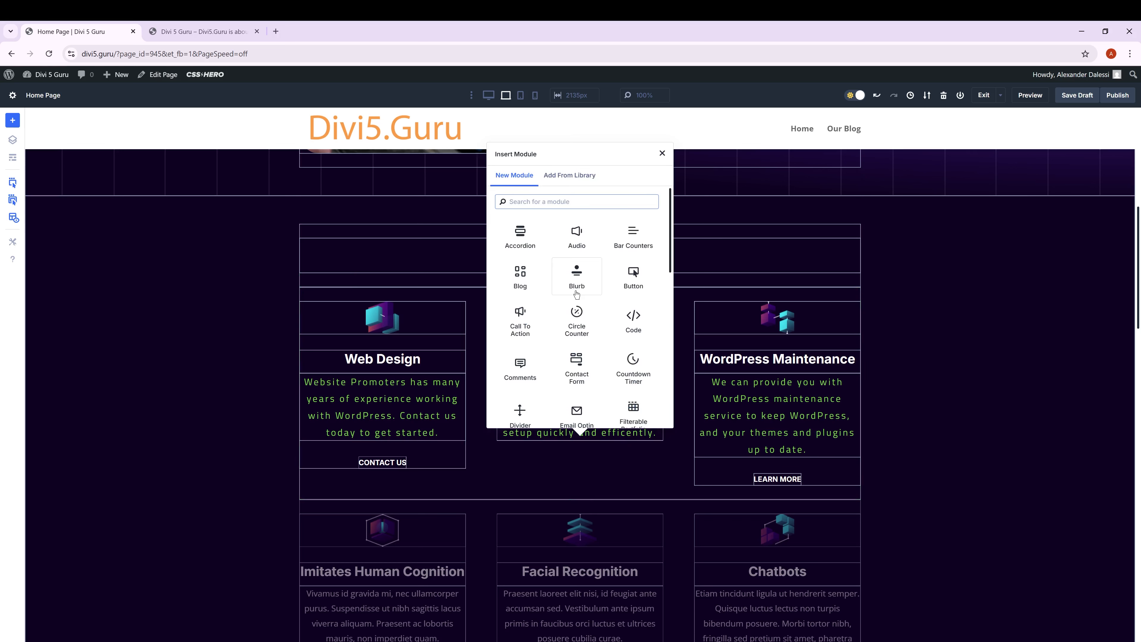
scroll(579, 315, down, 2)
scroll(584, 328, up, 2)
click(622, 282)
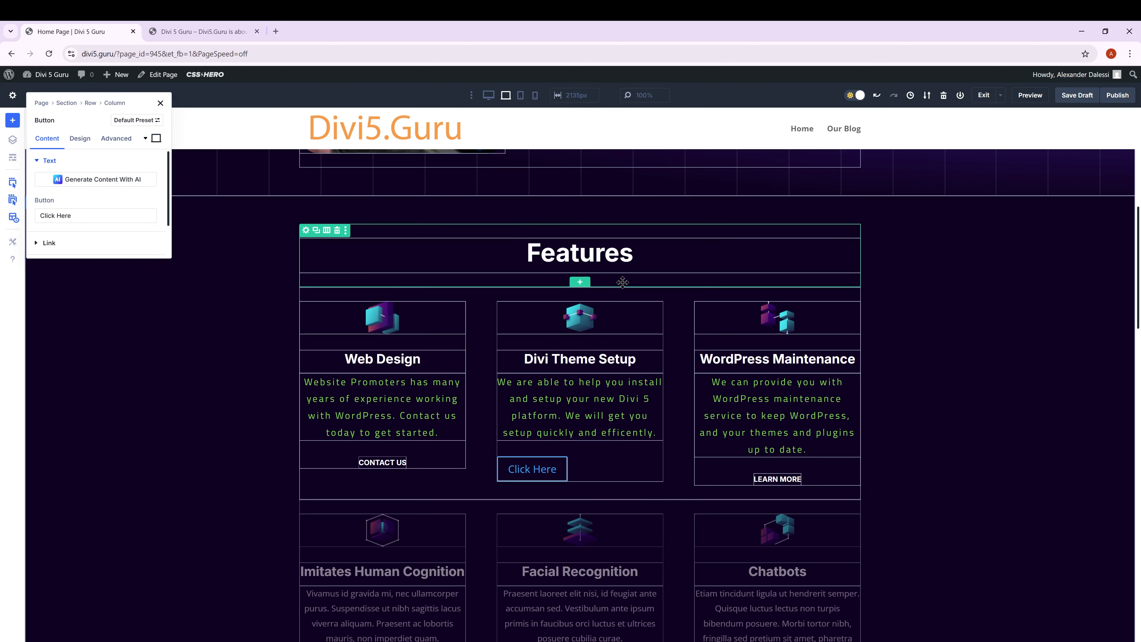
Step: Try Button Preset 1 on the new button under Divi Theme Setup and undo the button replacement
click(136, 121)
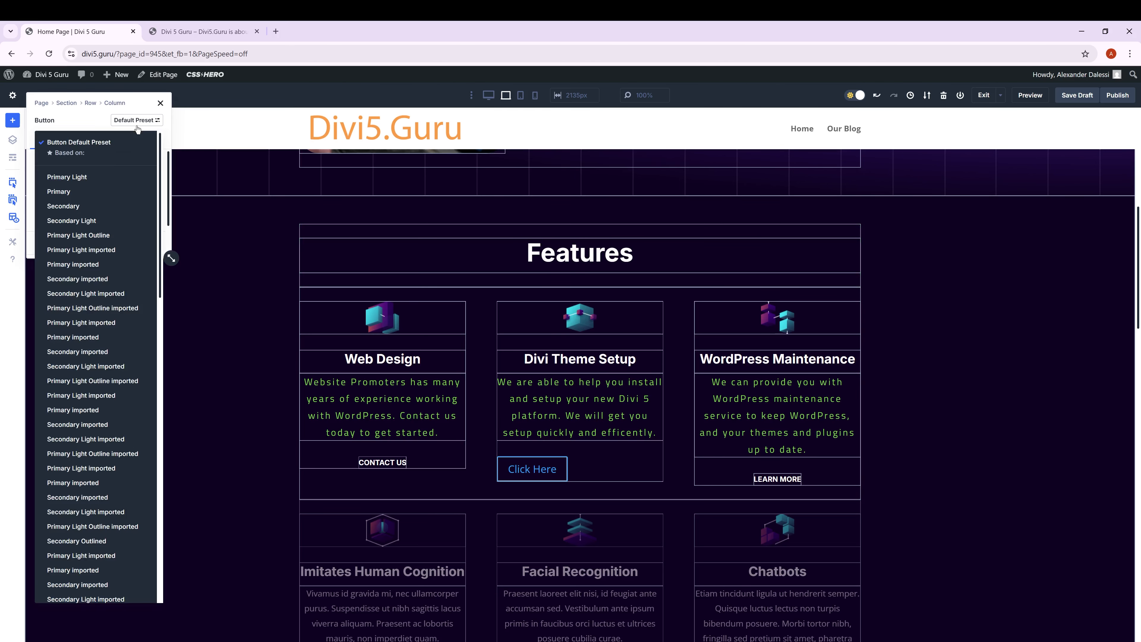
scroll(119, 385, down, 15)
click(70, 554)
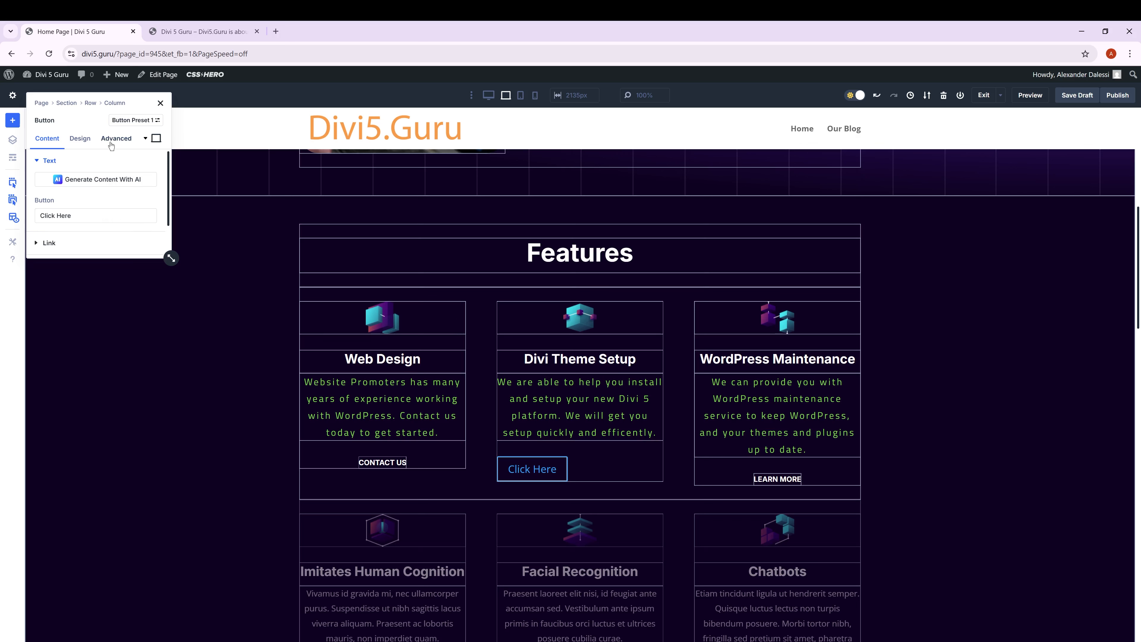
key(Escape)
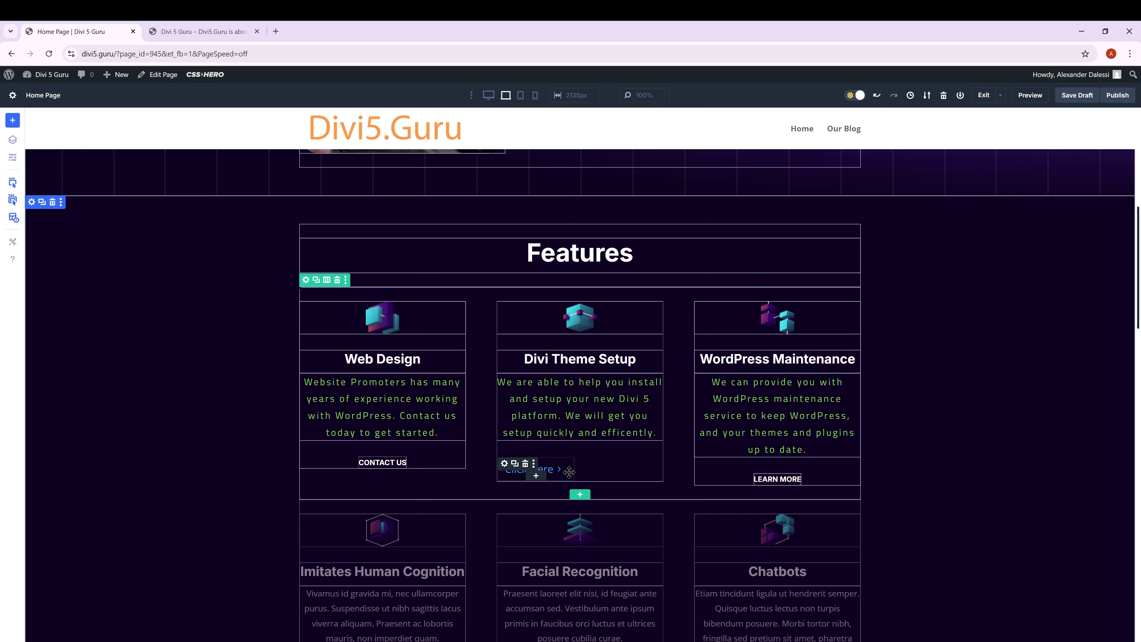
key(ctrl+z)
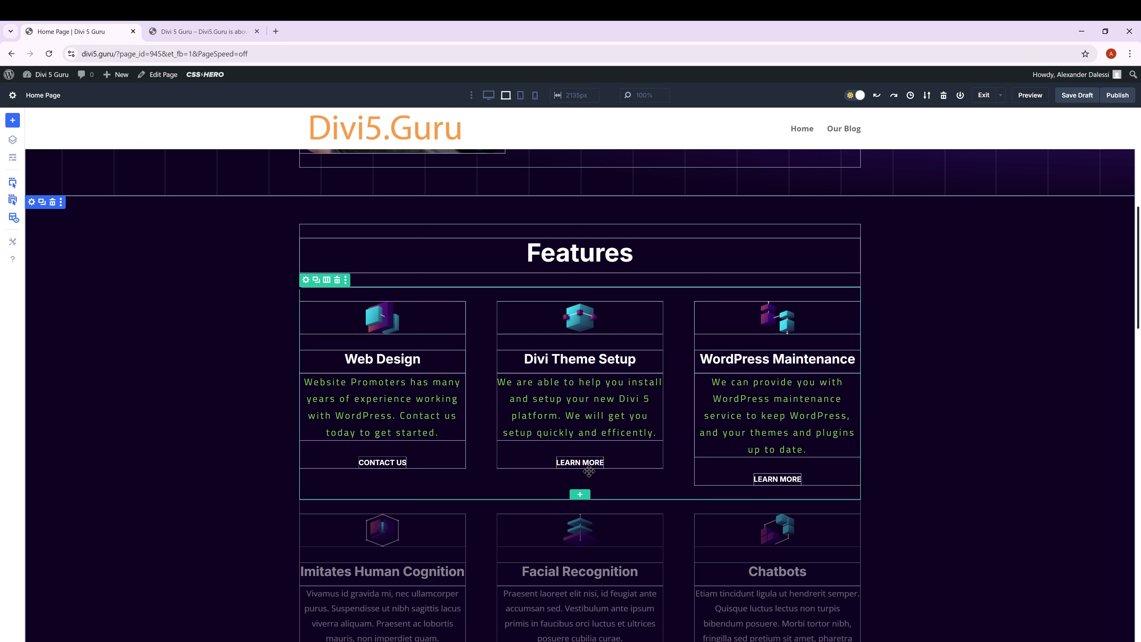
Step: Create a new preset from the current styles of the Contact Us button under Web Design and save it under its default name
click(361, 463)
click(135, 121)
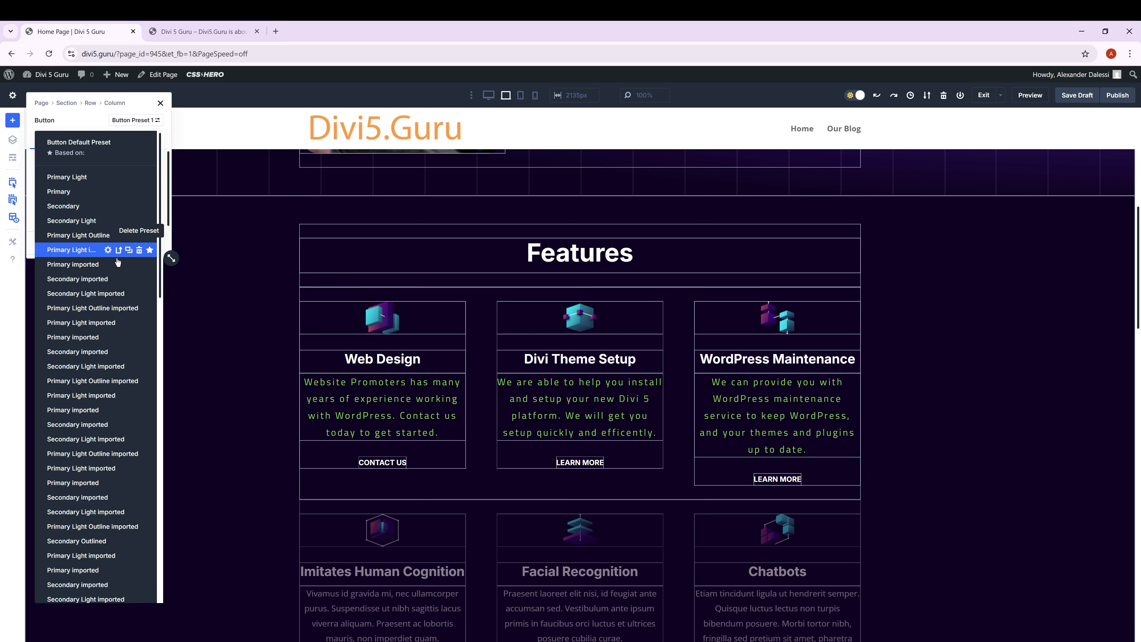
scroll(104, 584, down, 15)
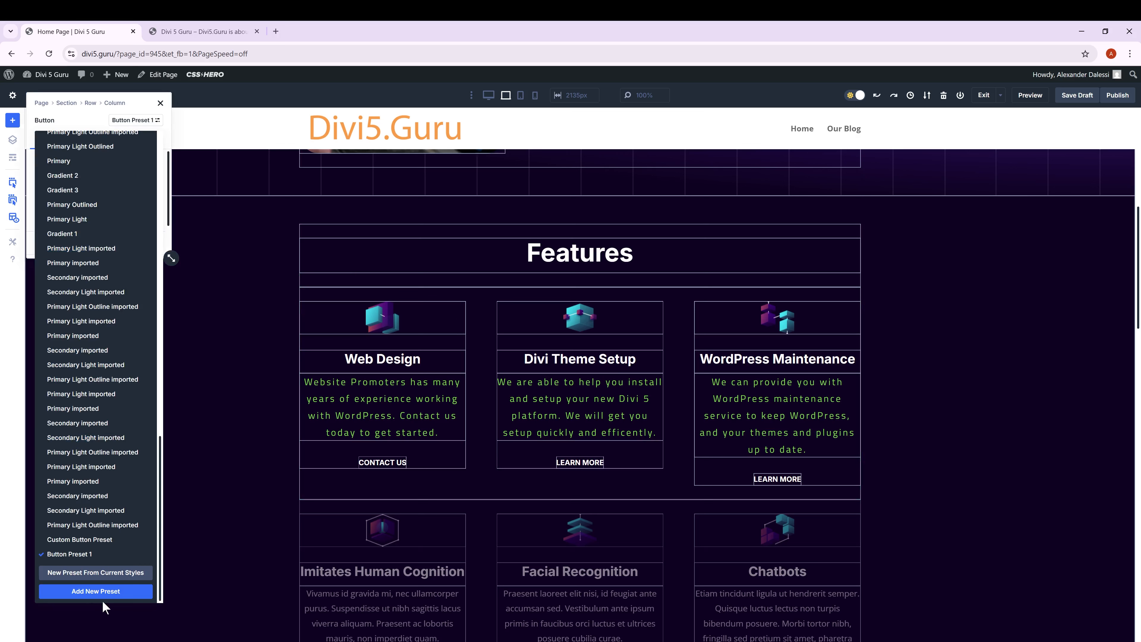
click(101, 578)
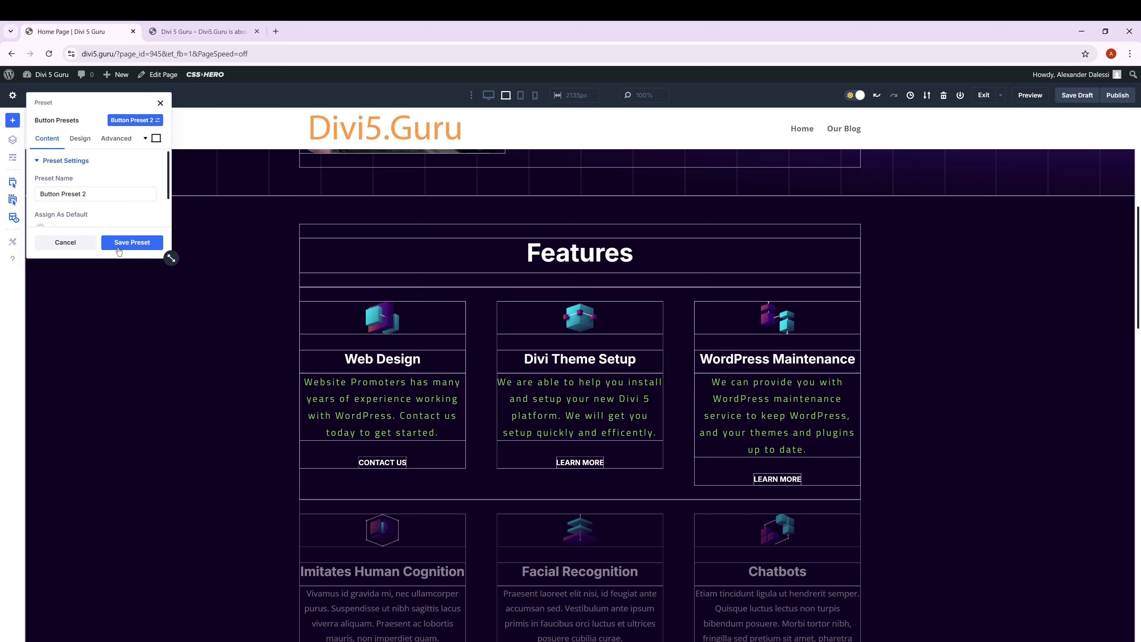
click(119, 249)
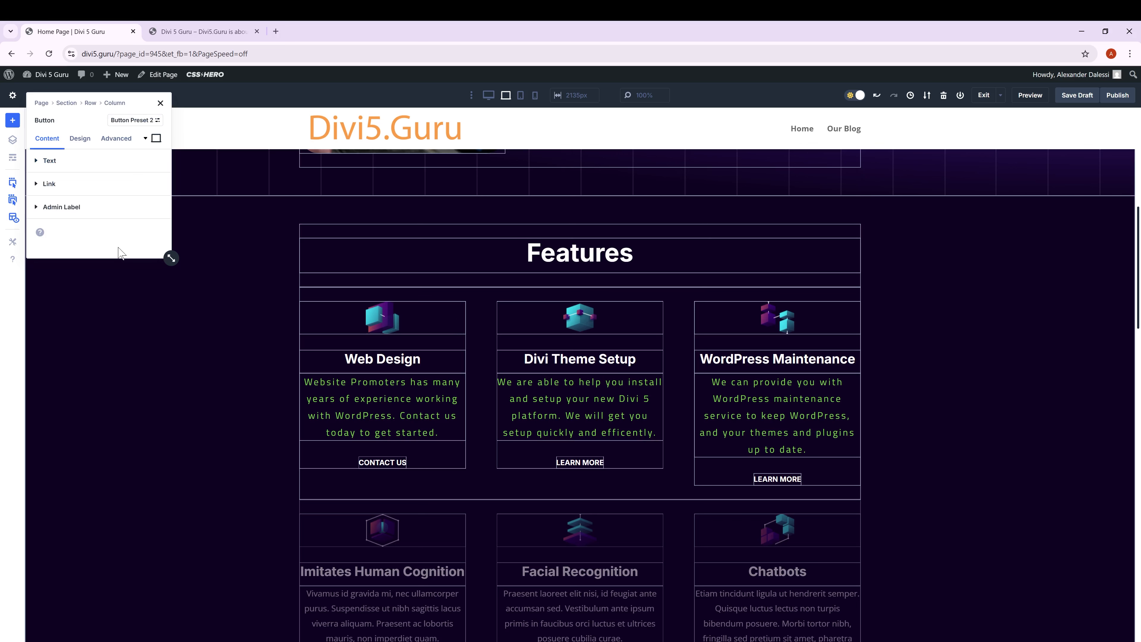
key(Escape)
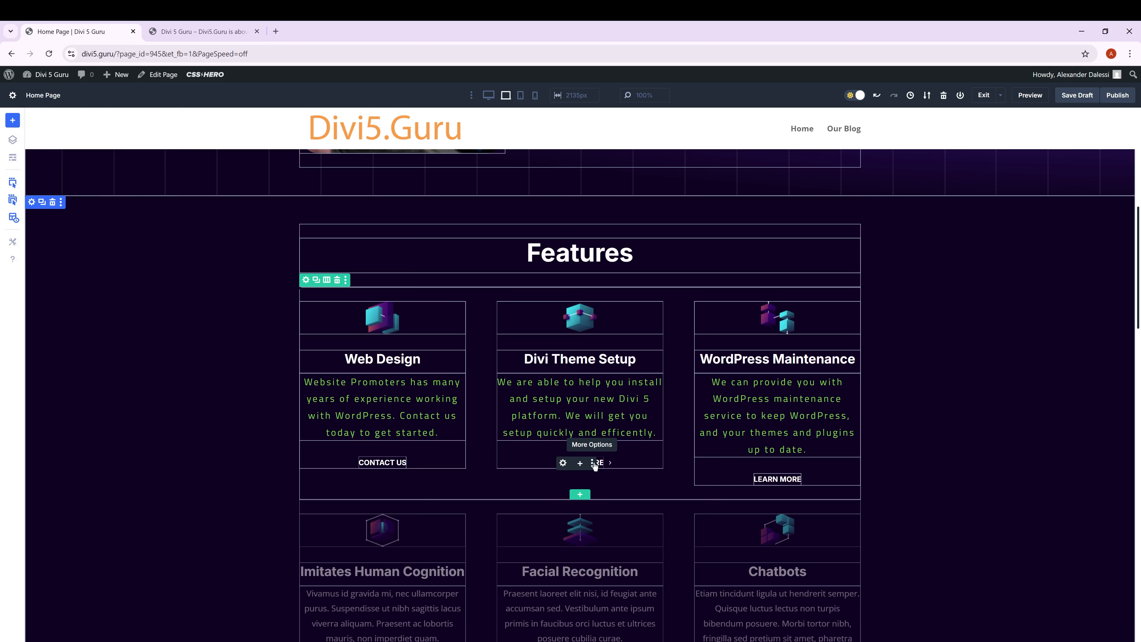
Step: Replace the Learn More button under Divi Theme Setup with a new Button module that uses Button Preset 2
key(Delete)
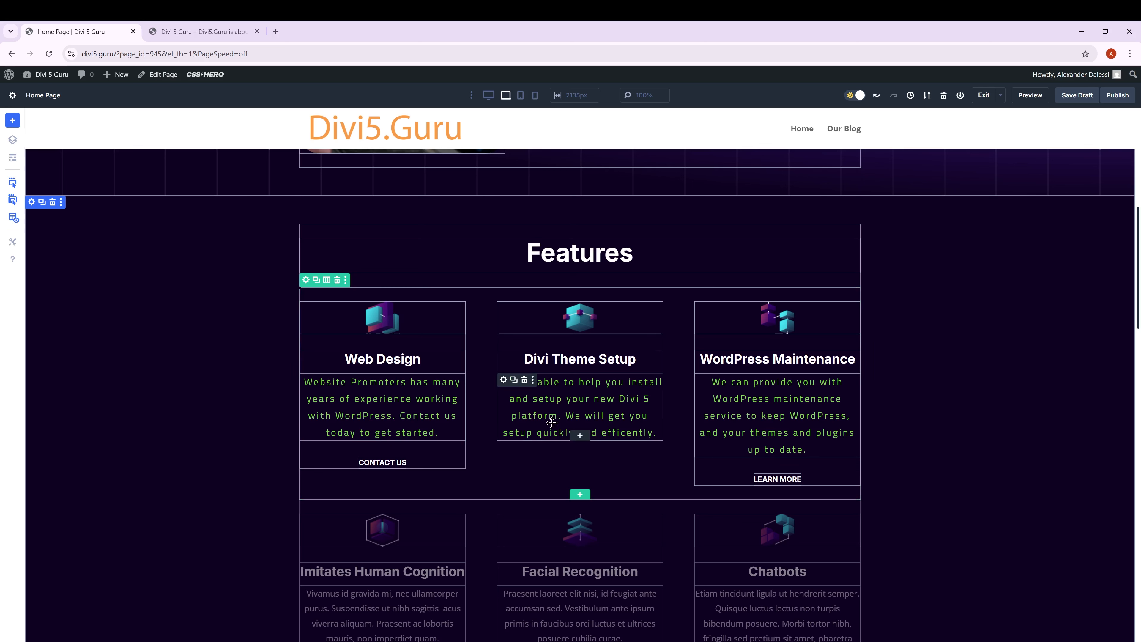
click(579, 435)
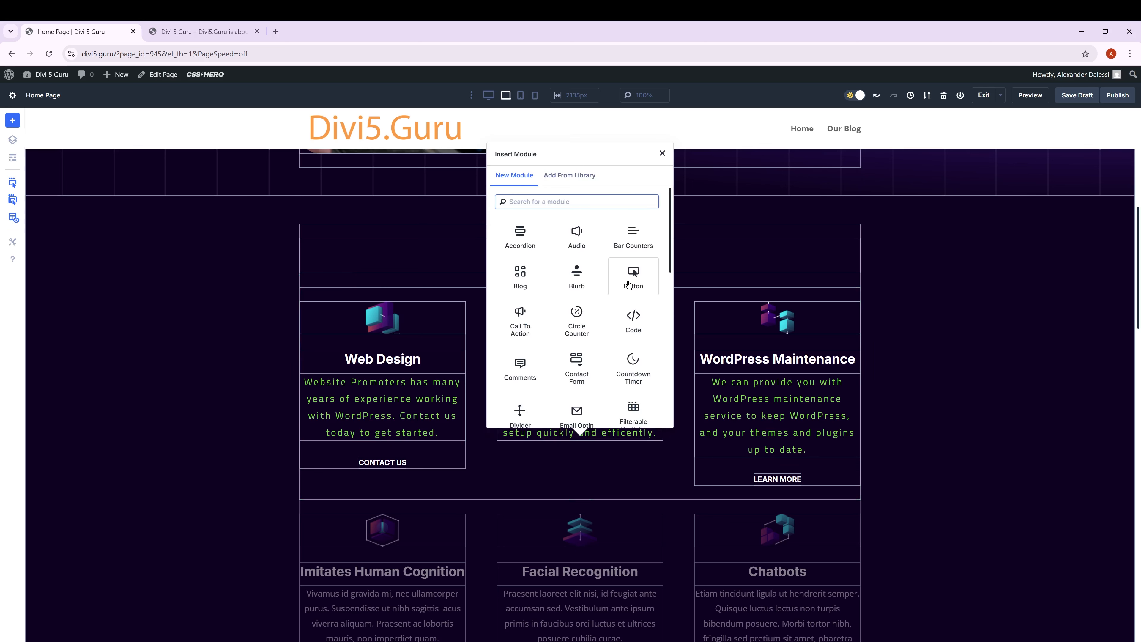
click(633, 276)
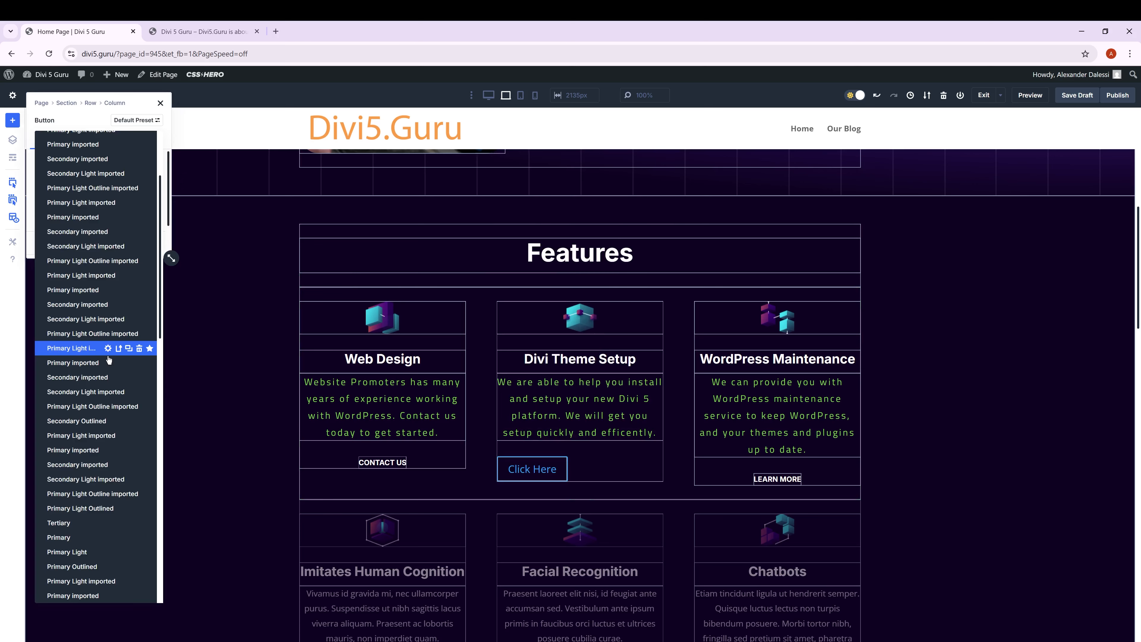
scroll(108, 359, down, 10)
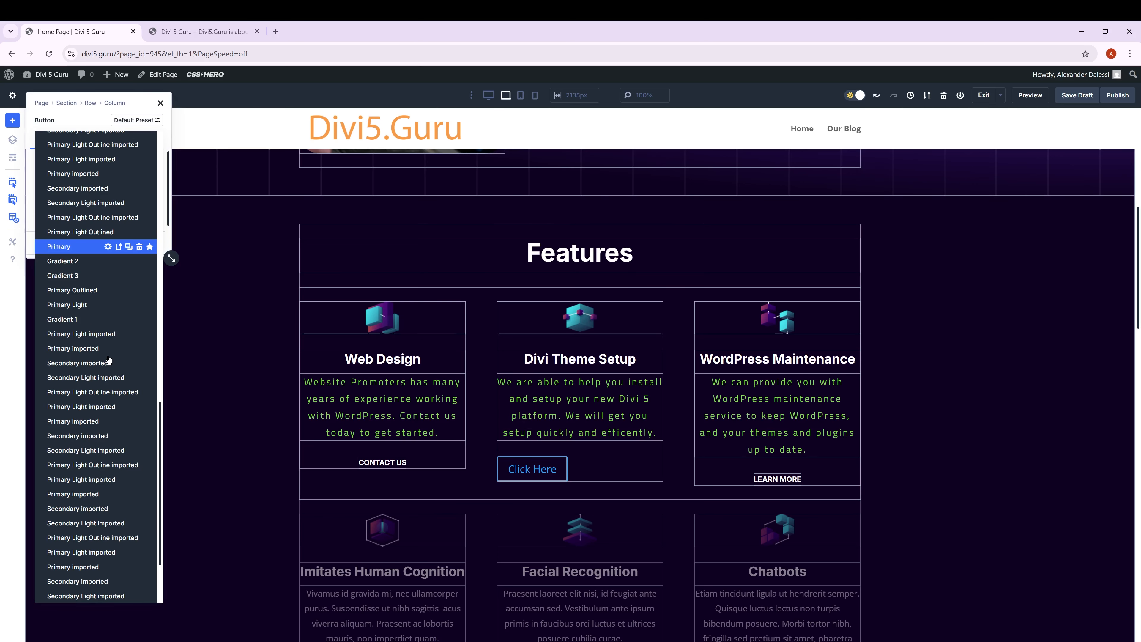
click(108, 362)
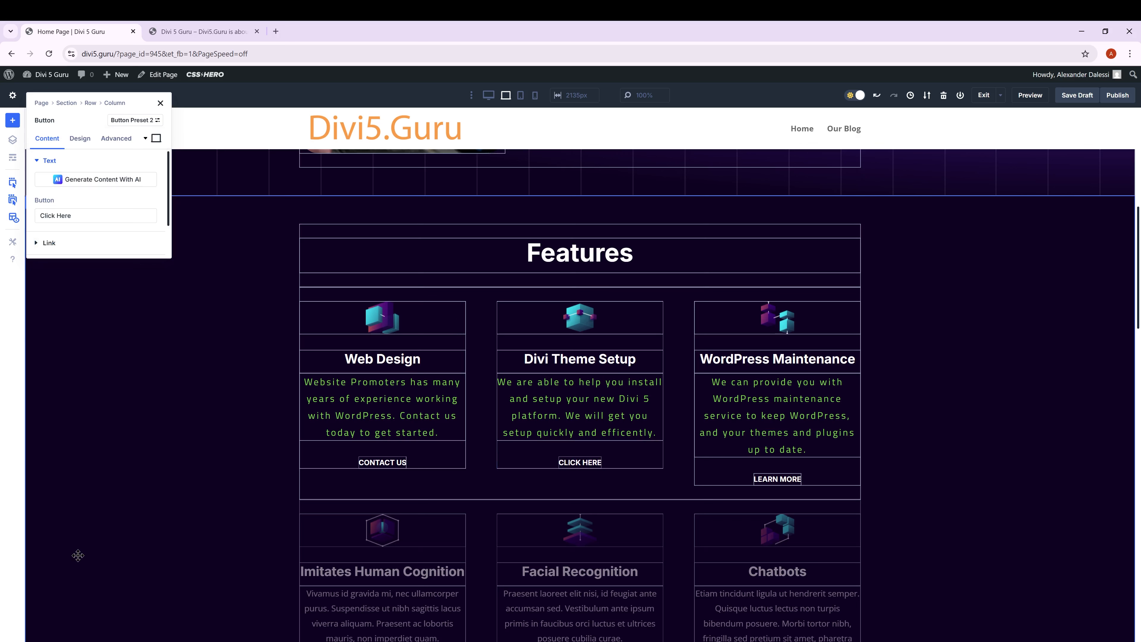
Step: Label the new button under Divi Theme Setup "Contact Us"
triple_click(84, 215)
text(Co)
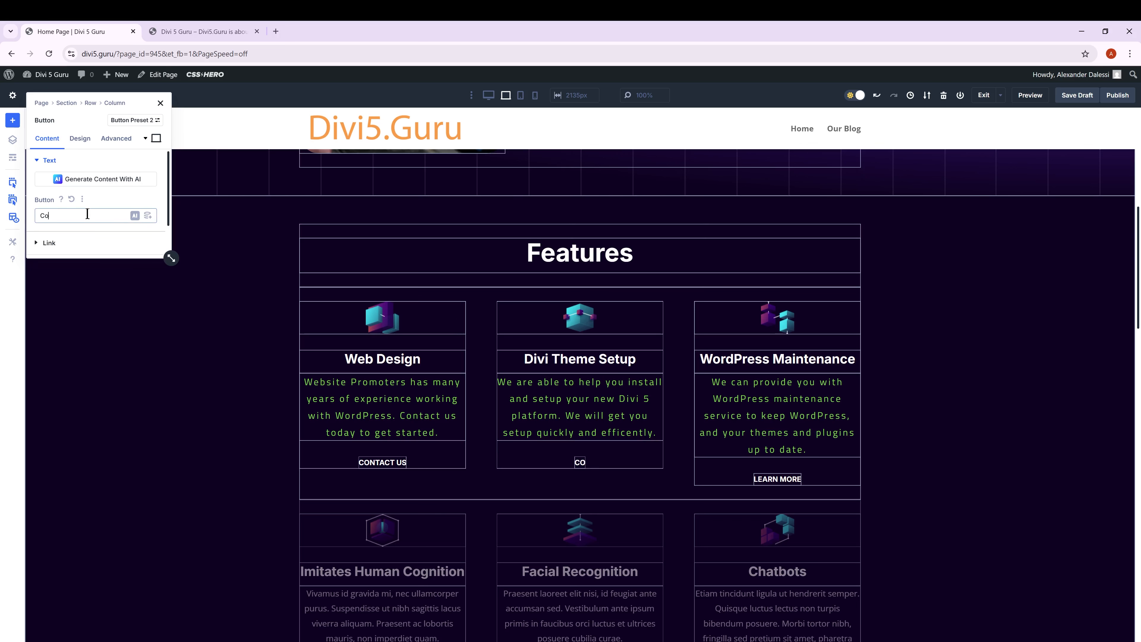
text(ntact us)
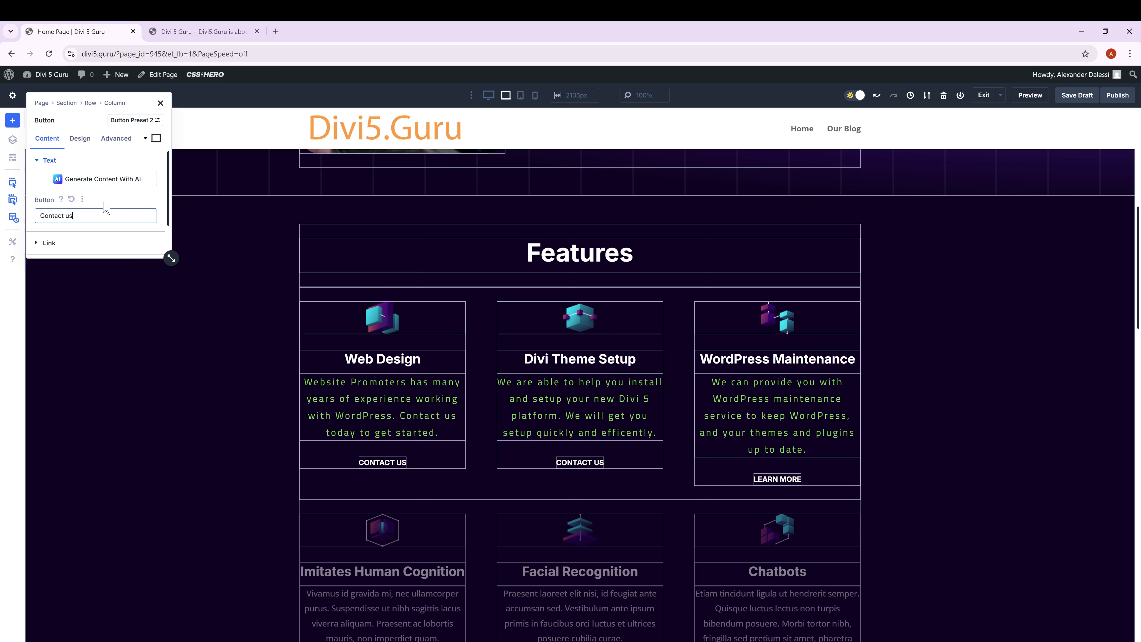
key(BackSpace)
key(BackSpace)
text(SU)
key(BackSpace)
key(BackSpace)
text(Us)
click(89, 217)
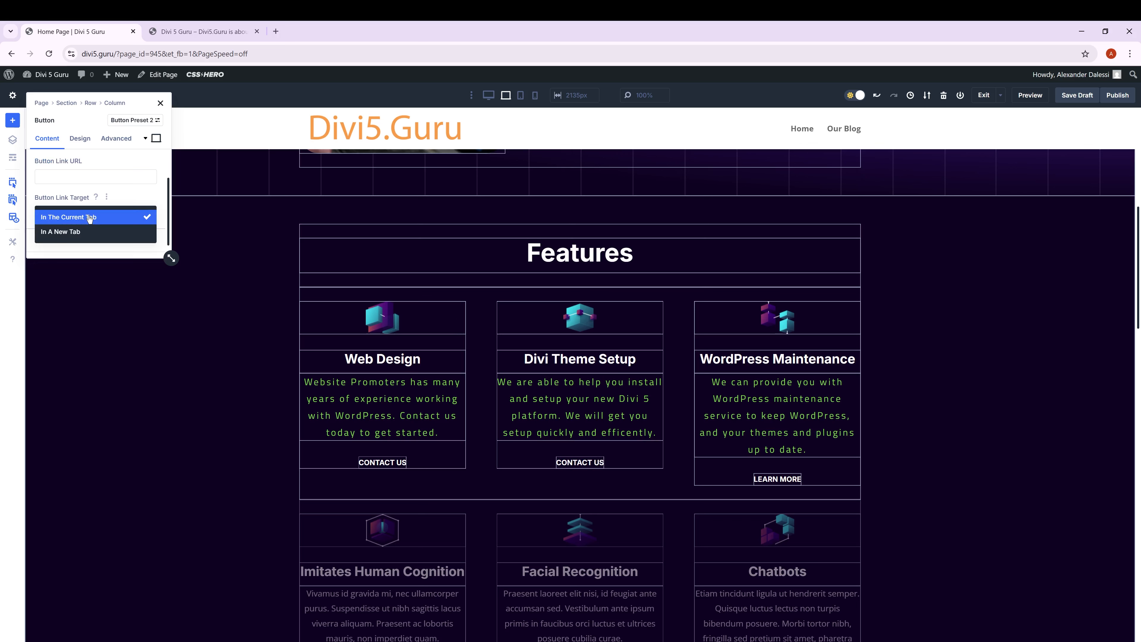
click(61, 231)
click(59, 177)
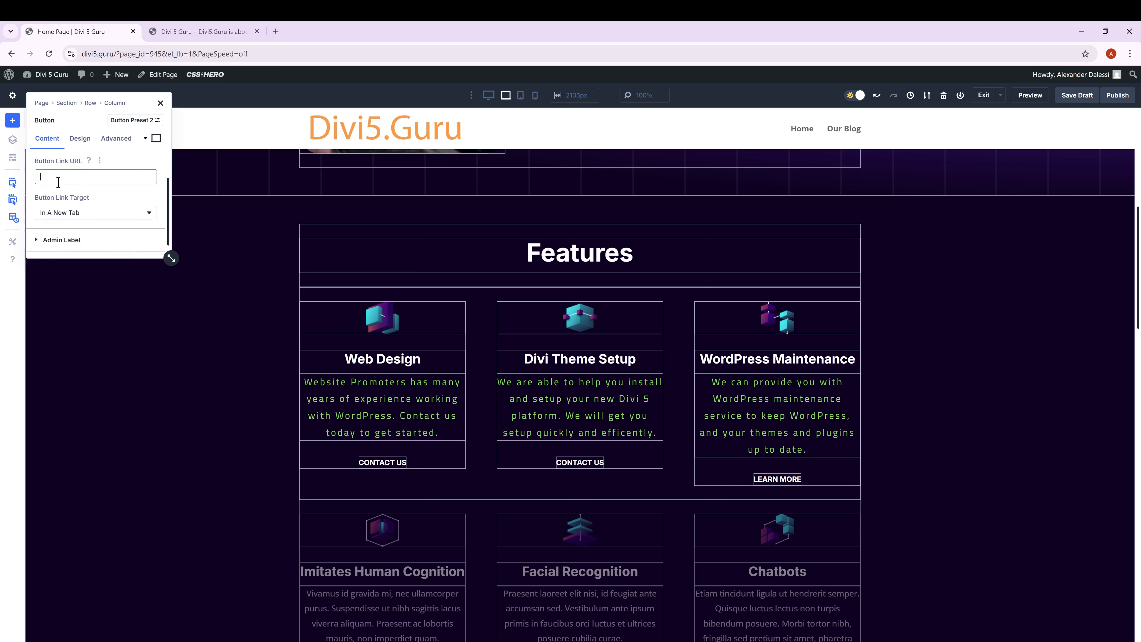
text(https://websitepromoters.com)
click(160, 103)
Step: Change the label of the button under WordPress Maintenance to "Contact Us"
mouse_move(769, 482)
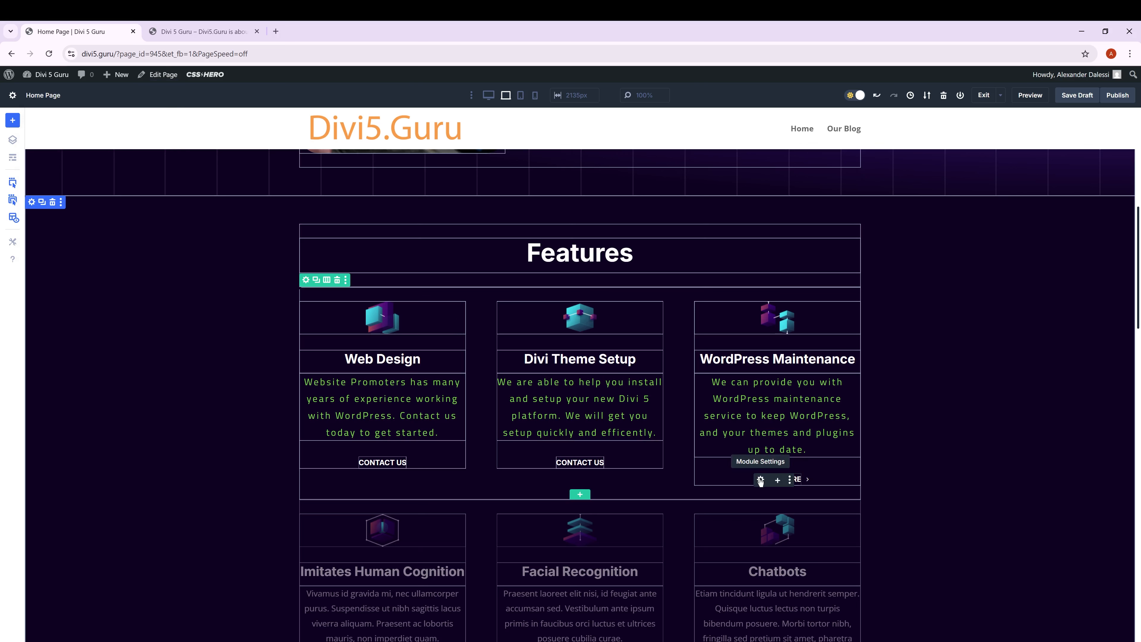
click(761, 480)
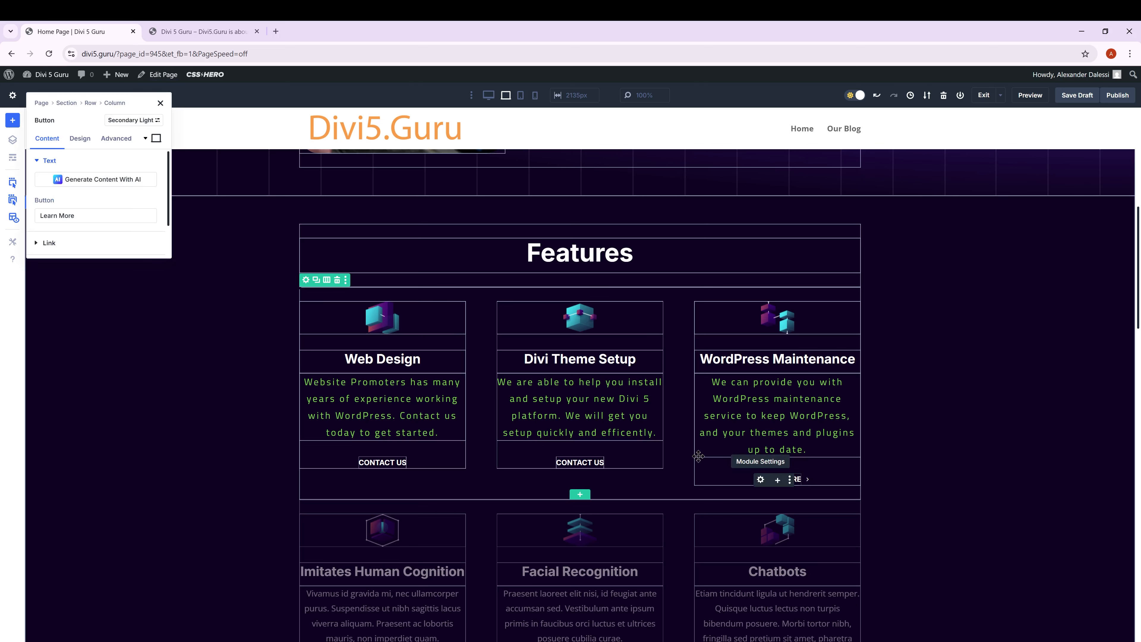
click(81, 139)
click(76, 206)
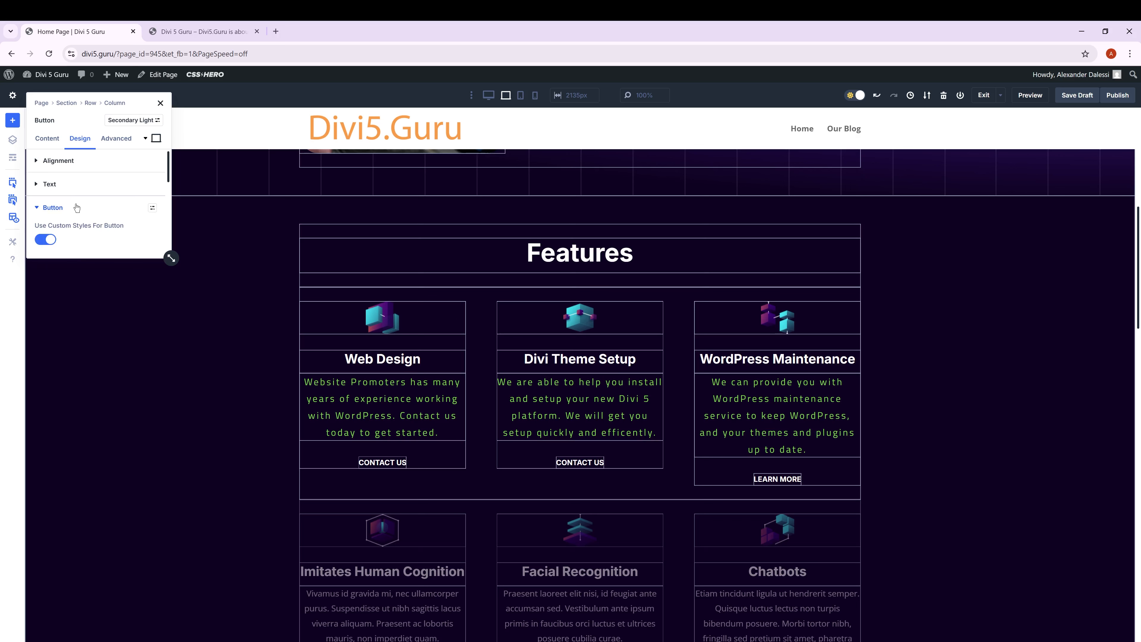
scroll(74, 198, down, 5)
scroll(66, 183, up, 5)
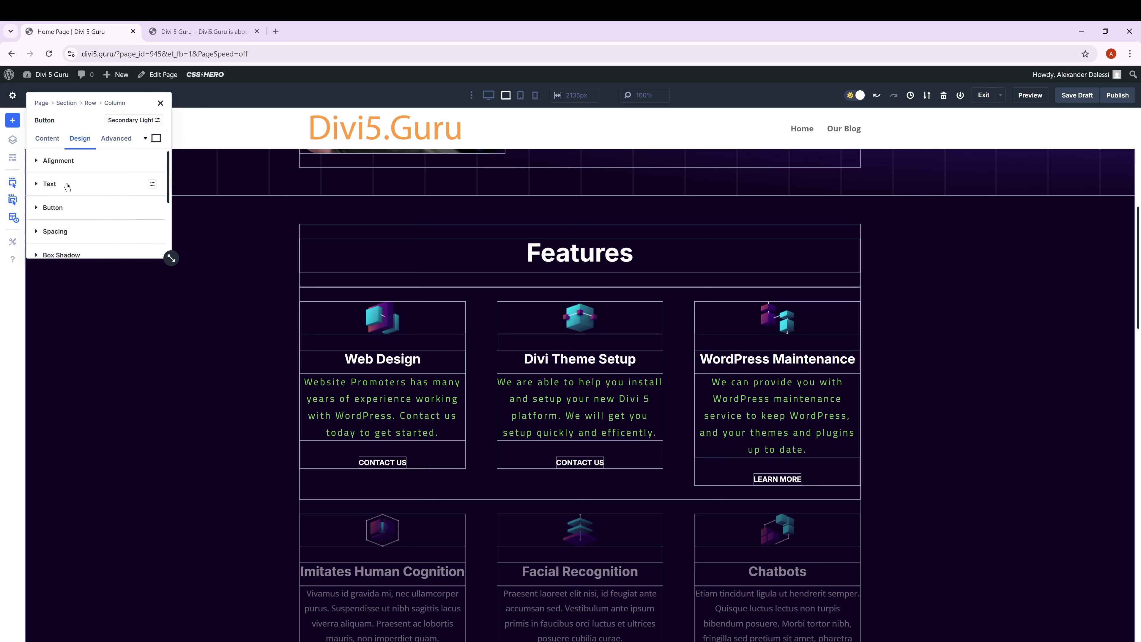
click(47, 139)
scroll(69, 198, down, 2)
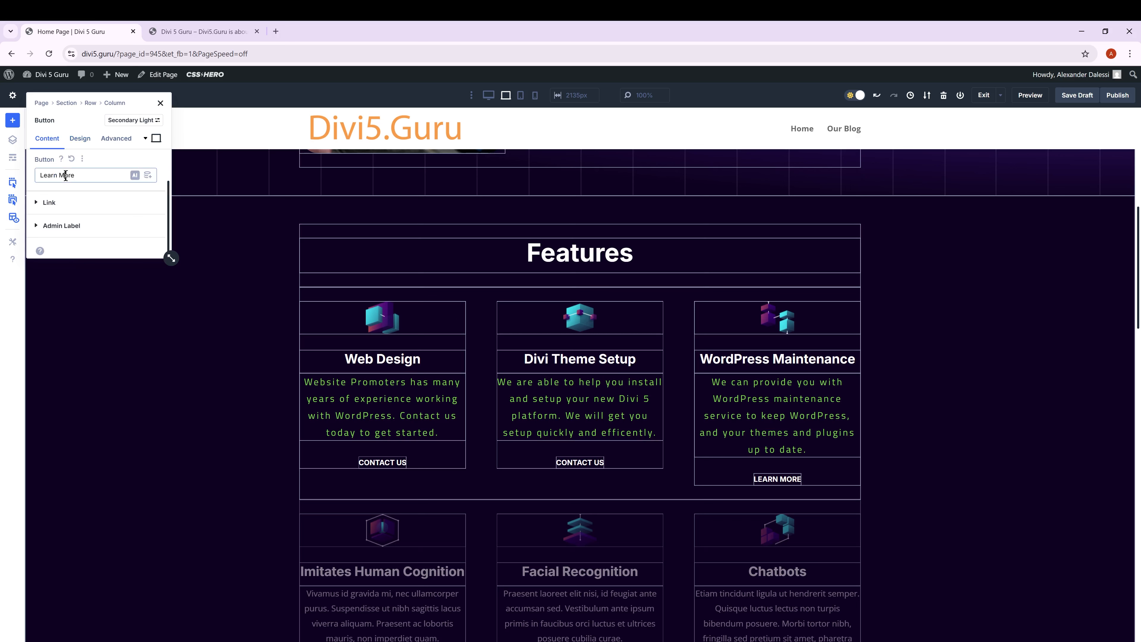
triple_click(66, 175)
key(BackSpace)
text(Contact Us)
click(54, 202)
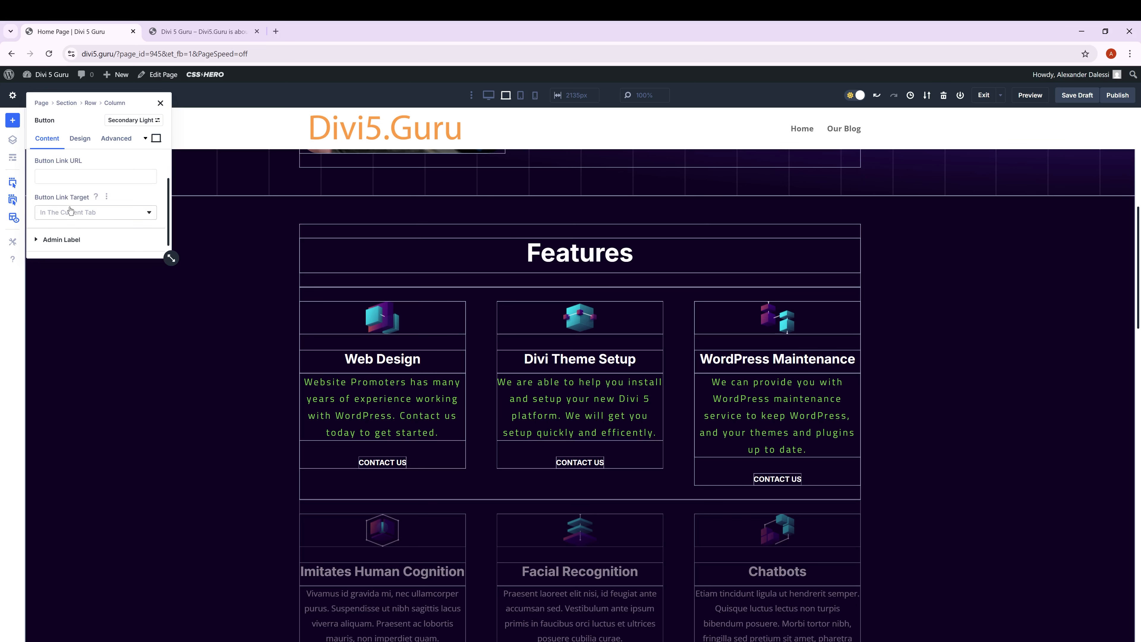
click(70, 214)
click(62, 231)
click(69, 180)
text(https://)
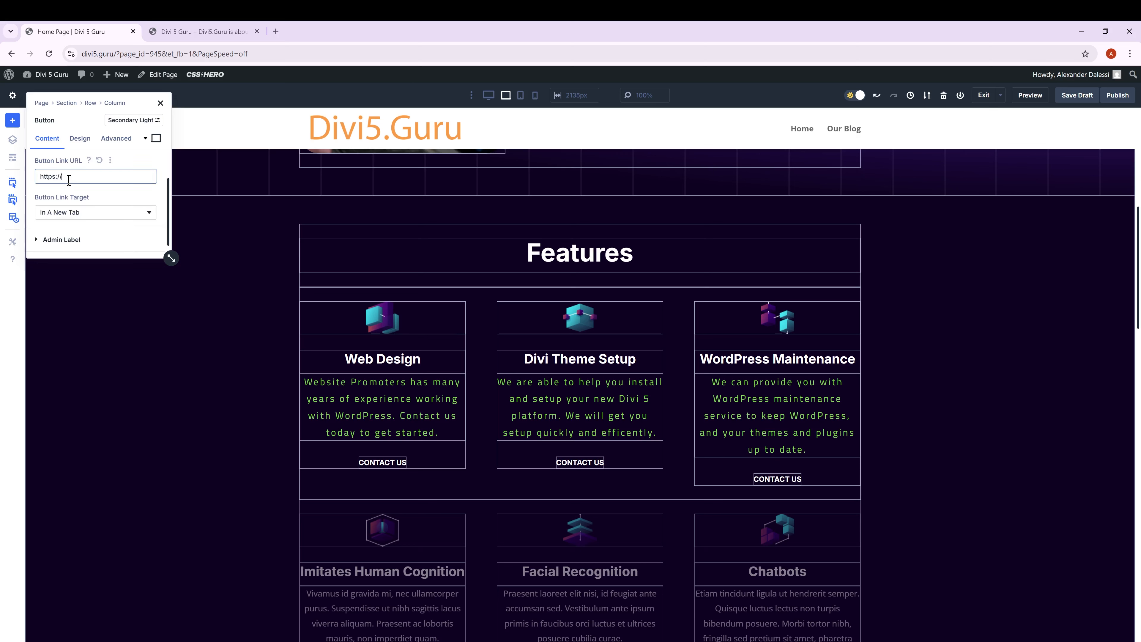
text(websitepromoters.com)
click(161, 105)
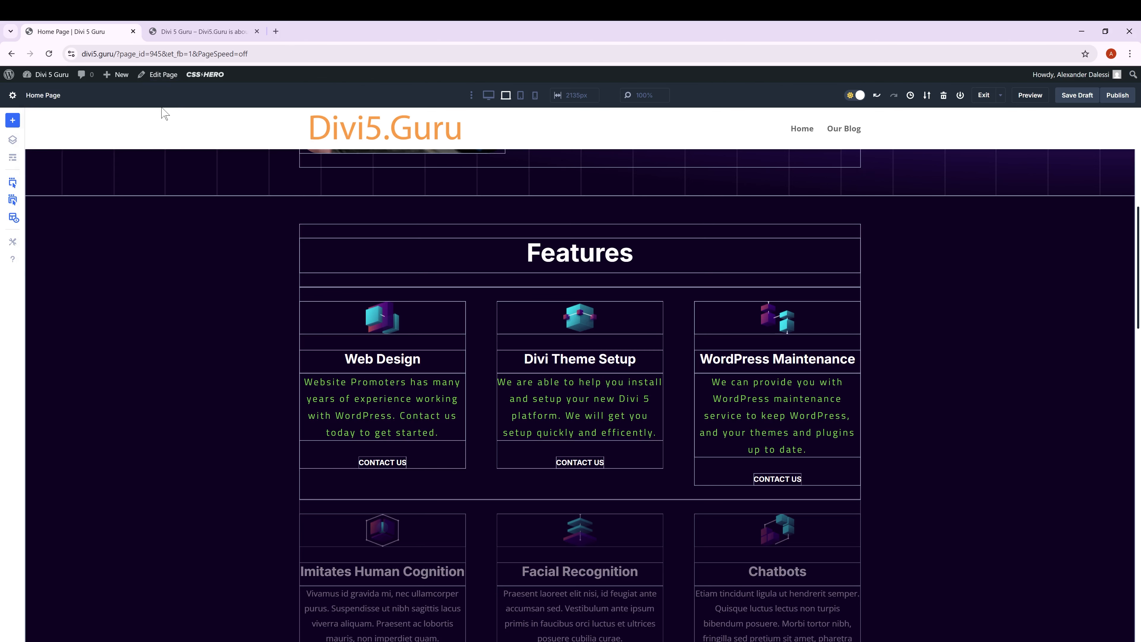
scroll(368, 315, down, 3)
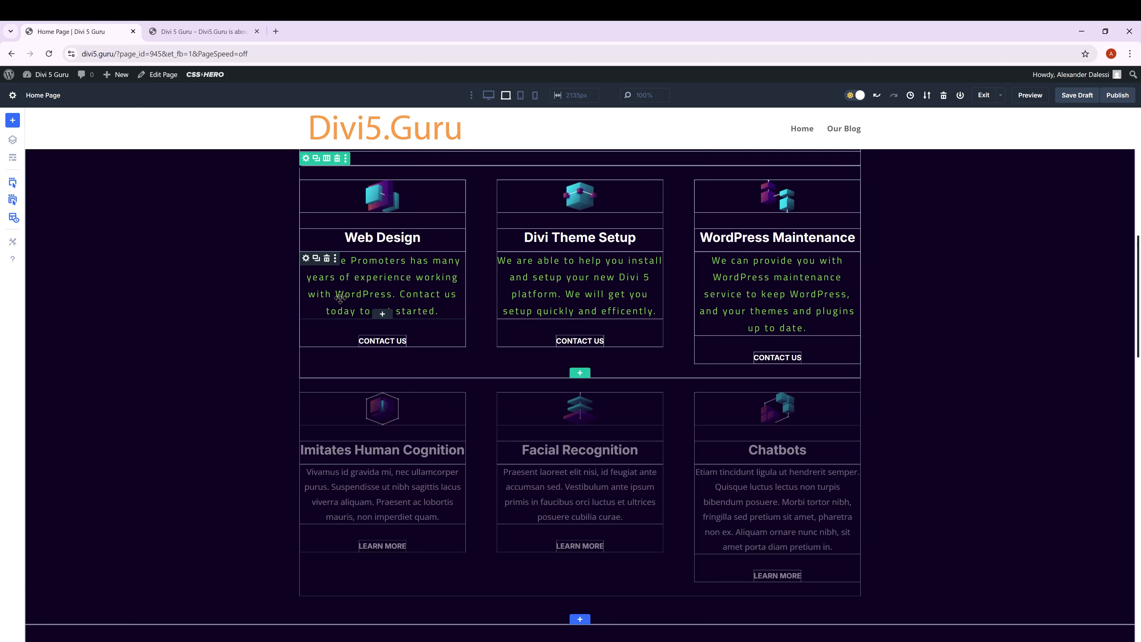
scroll(341, 294, down, 10)
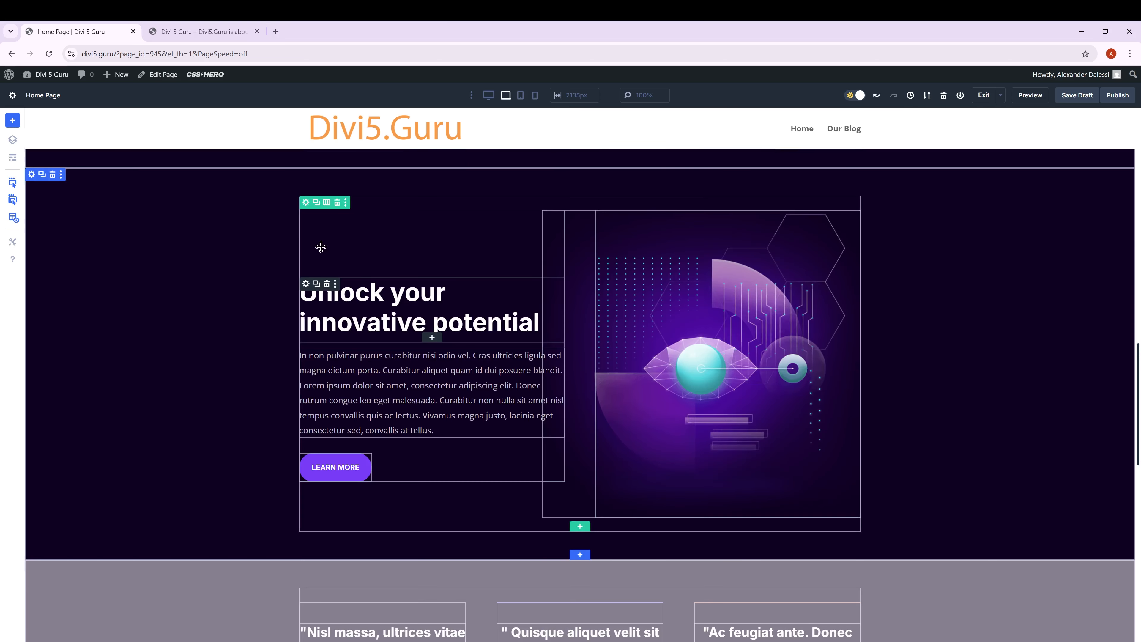
click(200, 31)
scroll(462, 337, down, 7)
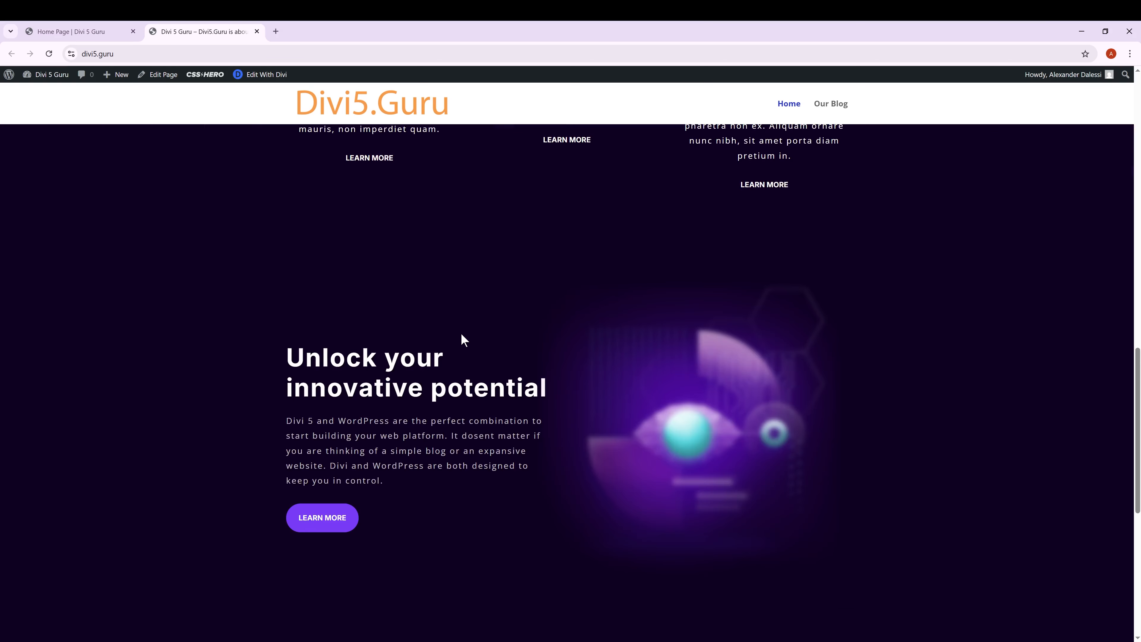
scroll(461, 333, down, 4)
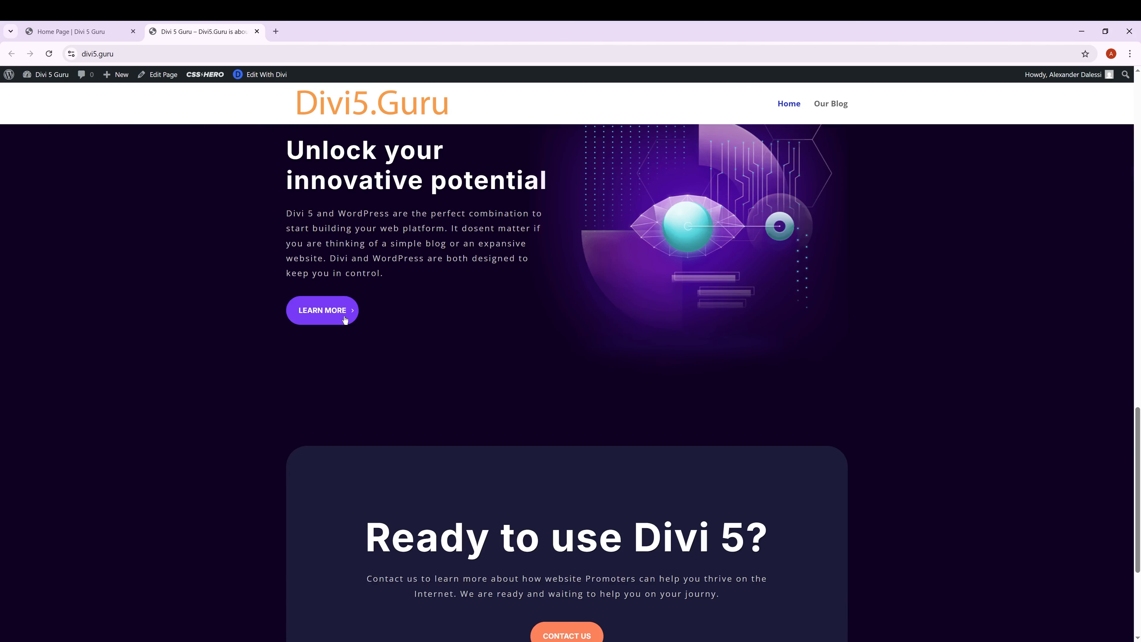
click(79, 30)
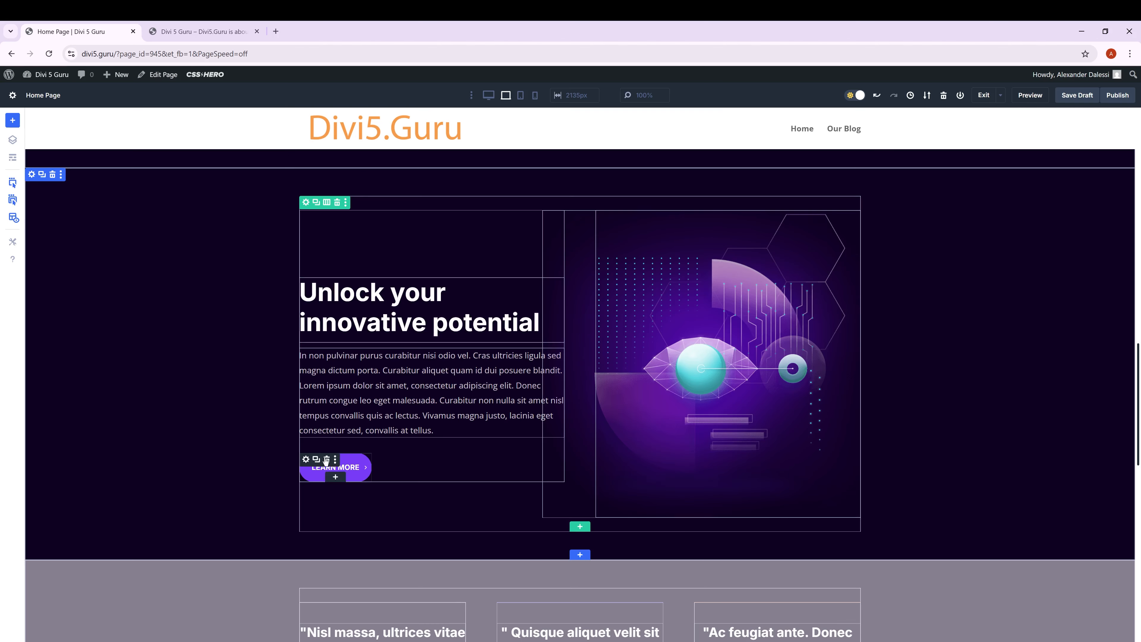
click(306, 460)
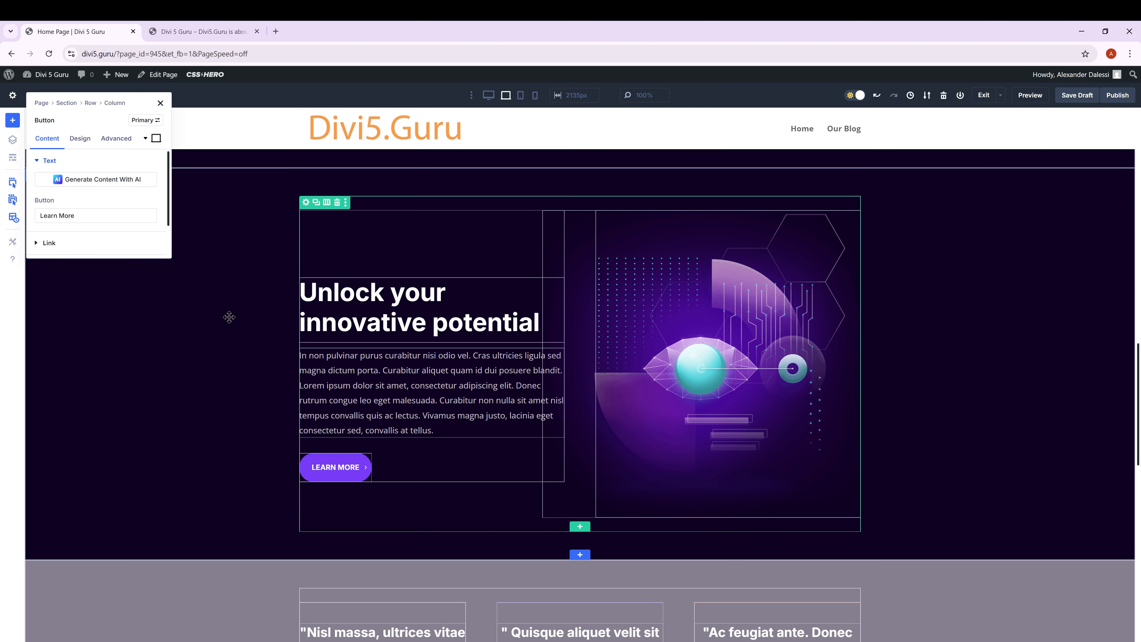
scroll(72, 221, down, 1)
click(69, 204)
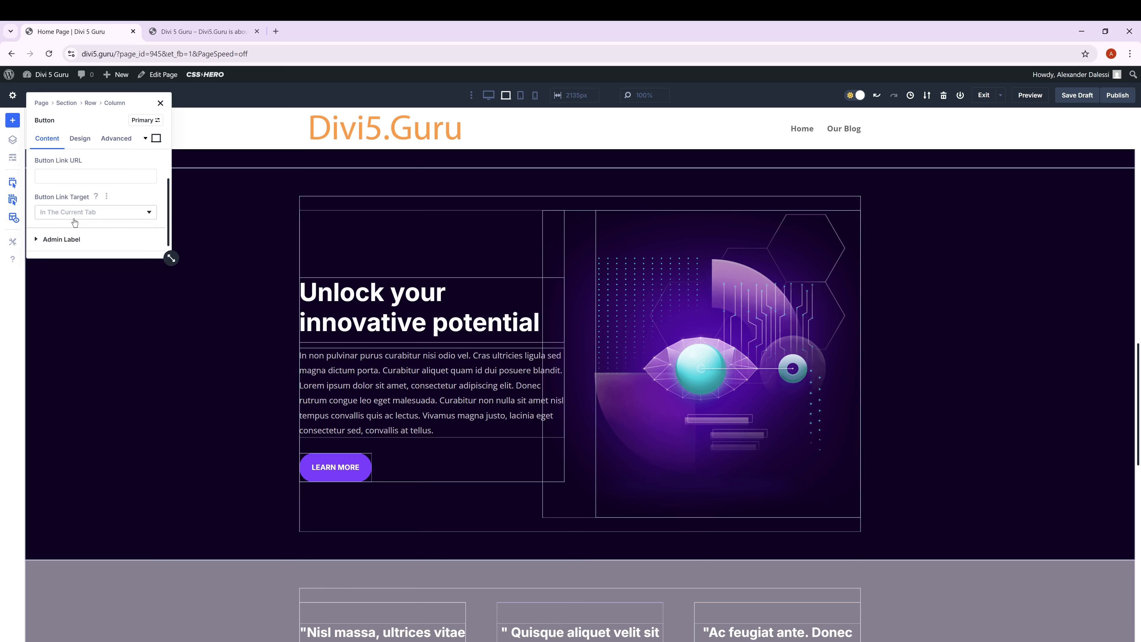
click(73, 216)
text(https://)
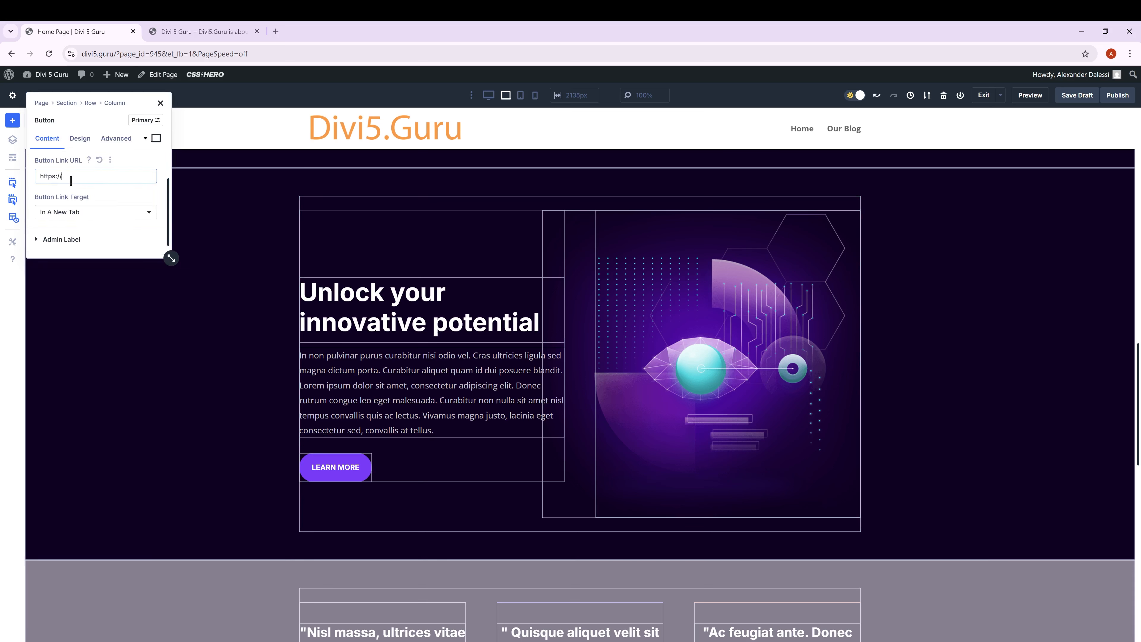
text(websitepromoters.com)
click(161, 103)
Step: Compare the final call-to-action section with the published site and change its Join Today button label to "Contact Us"
scroll(311, 318, down, 5)
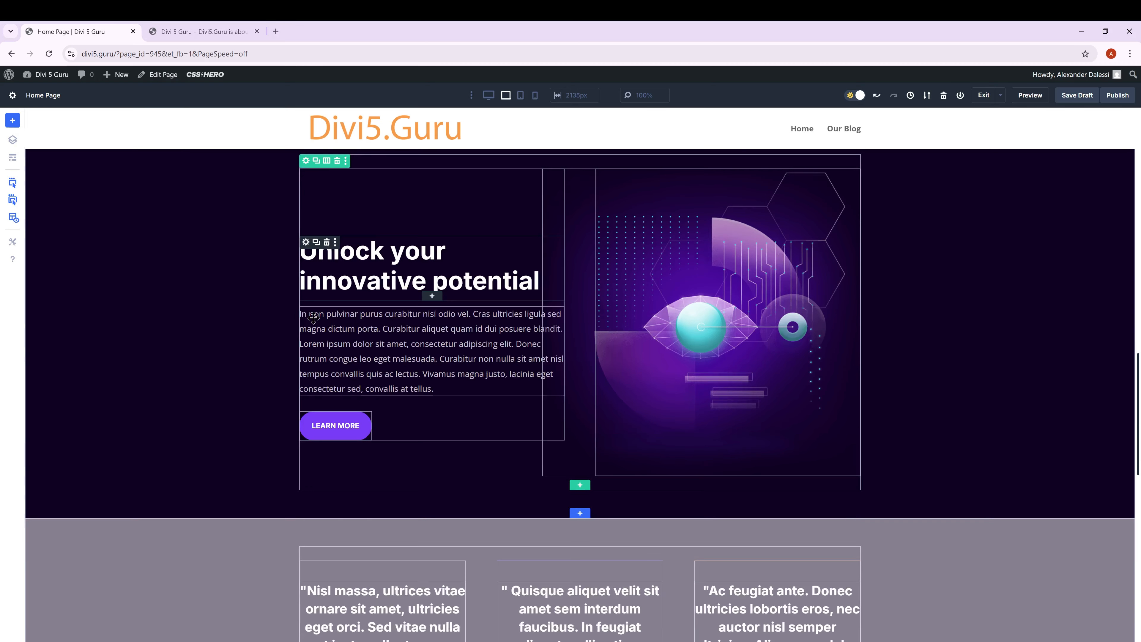
key(ctrl+Tab)
scroll(481, 407, down, 4)
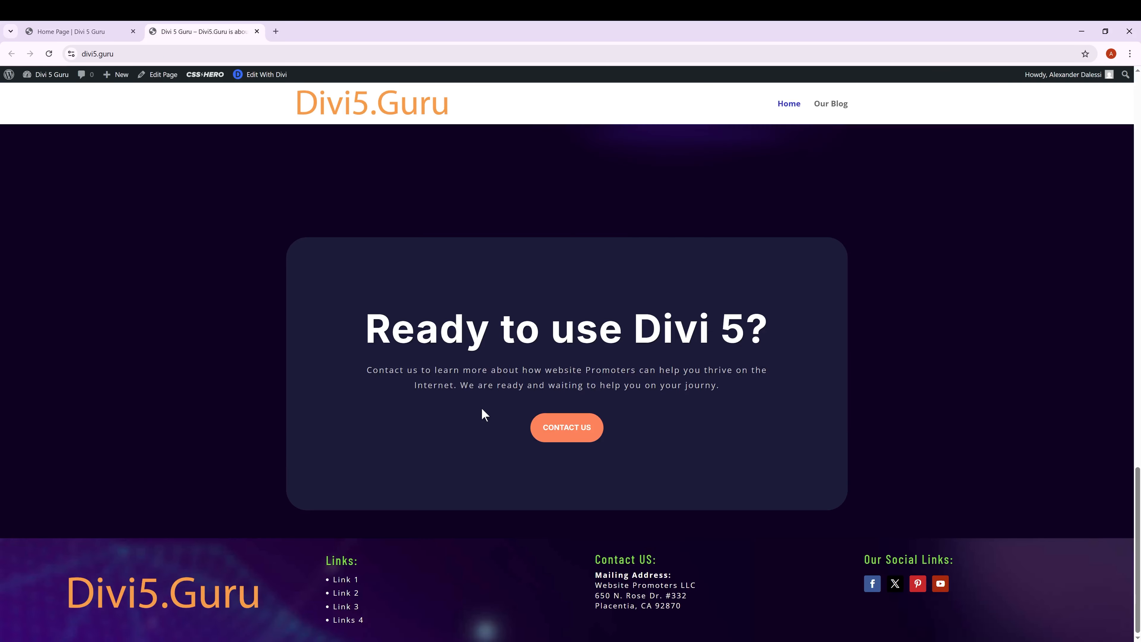
key(ctrl+shift+Tab)
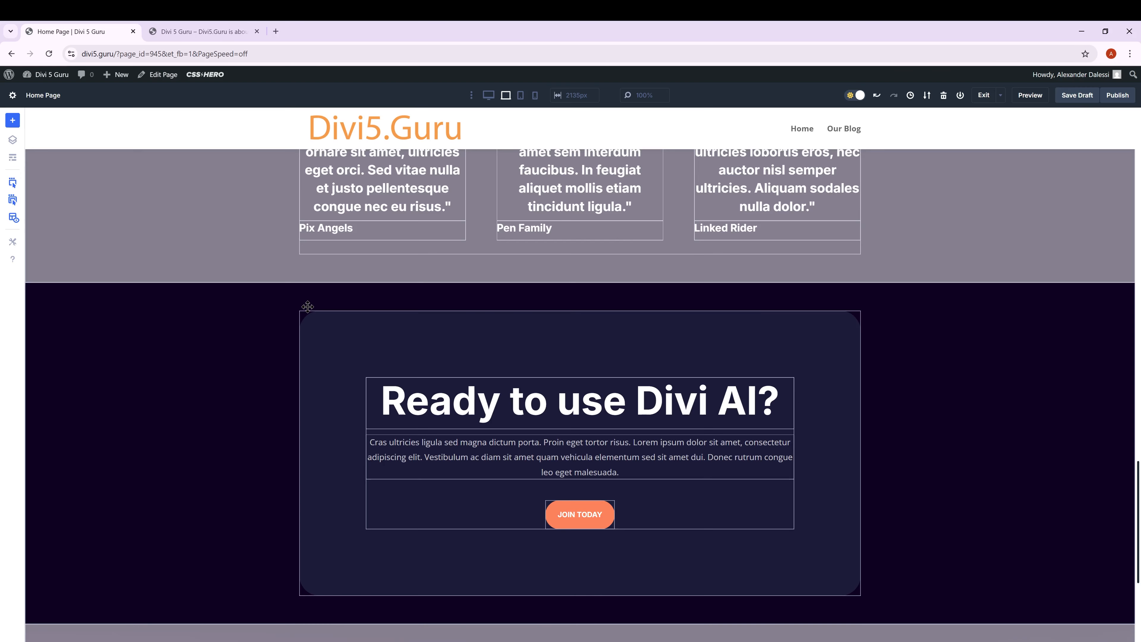
scroll(464, 451, down, 1)
scroll(464, 451, down, 3)
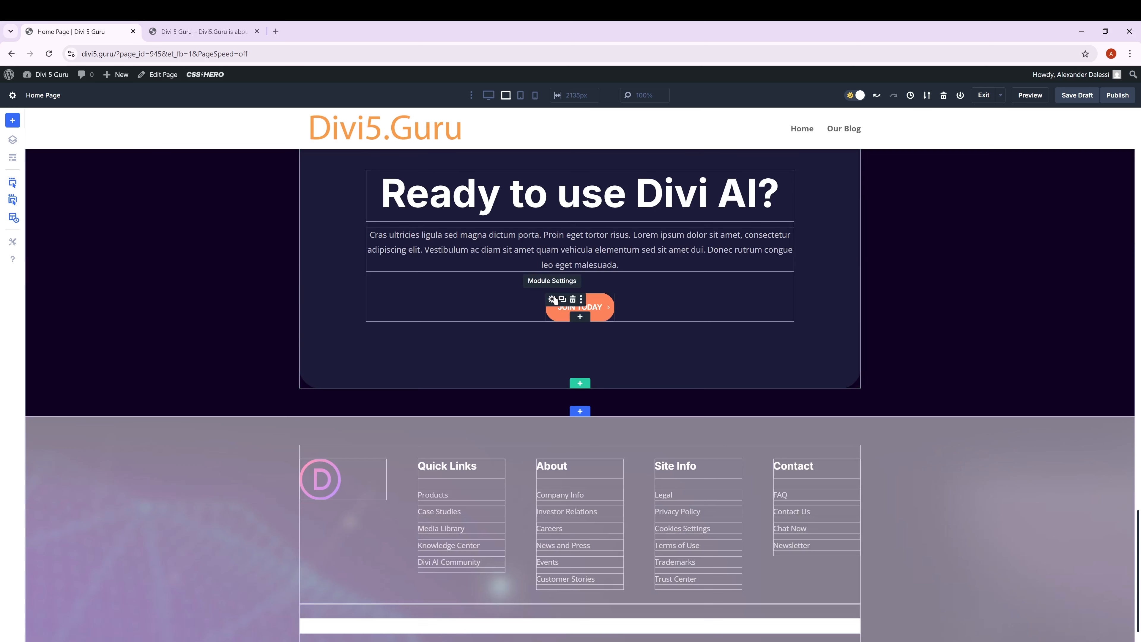
click(555, 301)
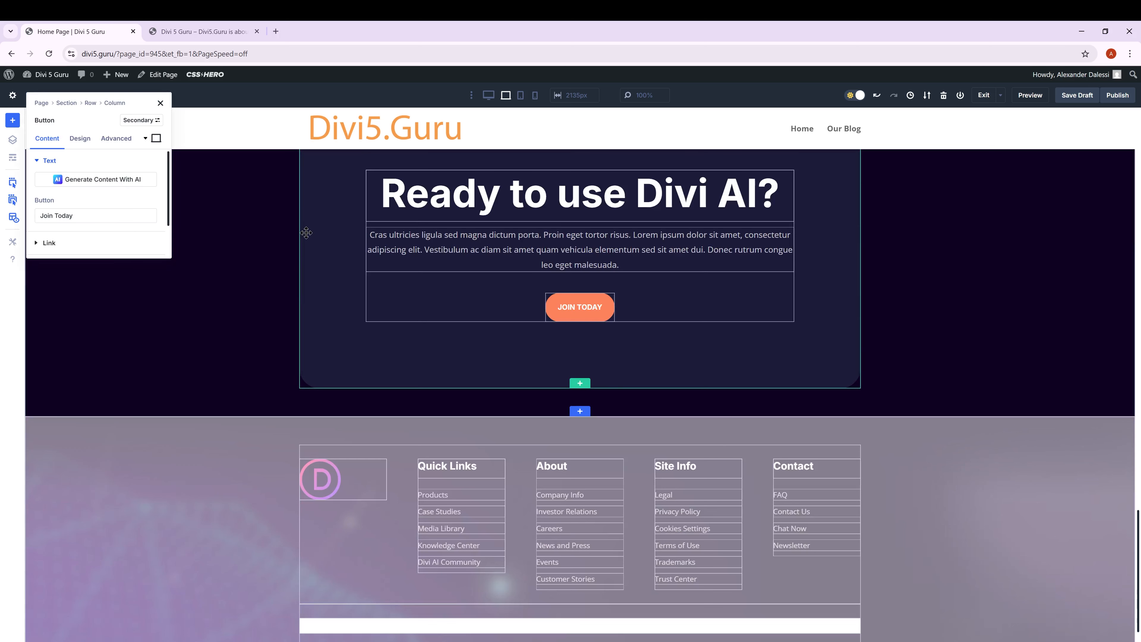
triple_click(72, 218)
text(Co)
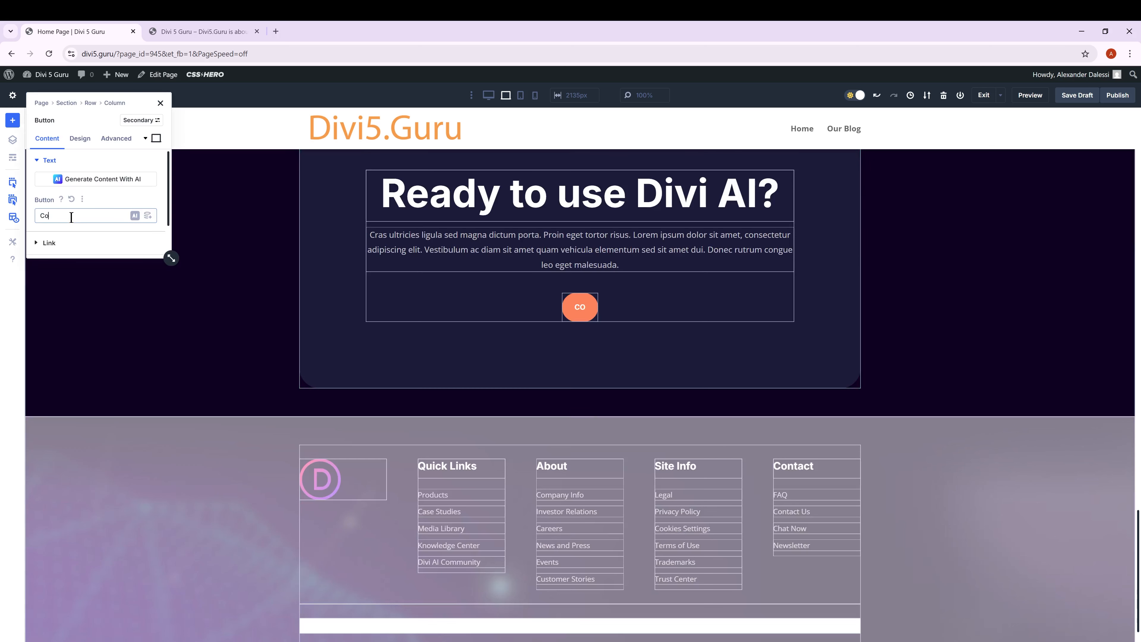
text(ntact Us)
scroll(69, 211, down, 2)
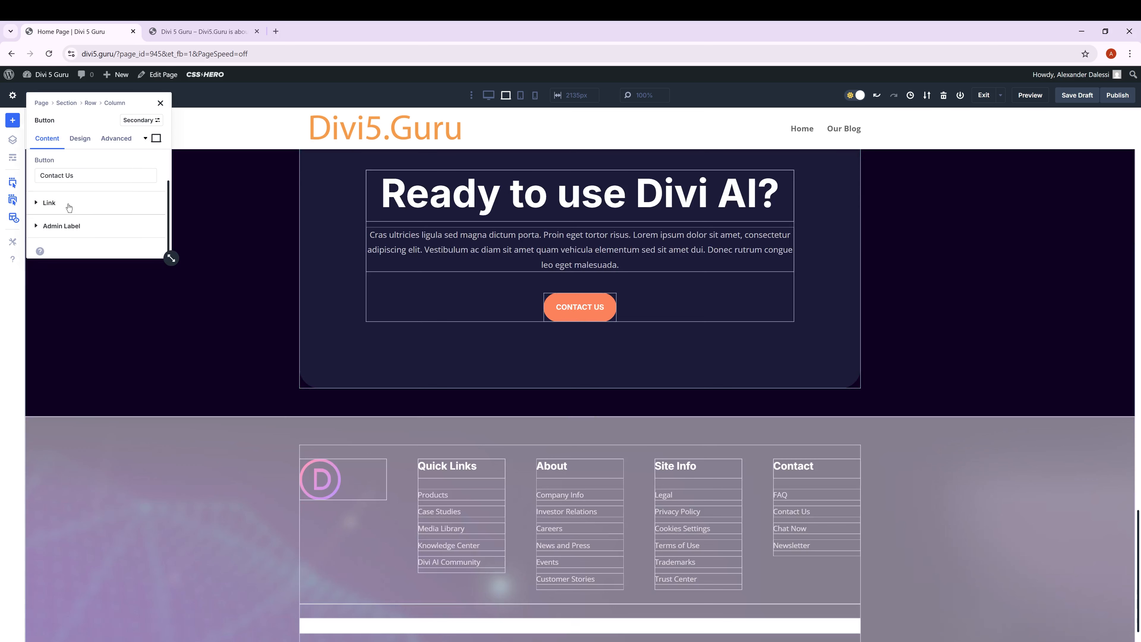
click(68, 207)
click(90, 216)
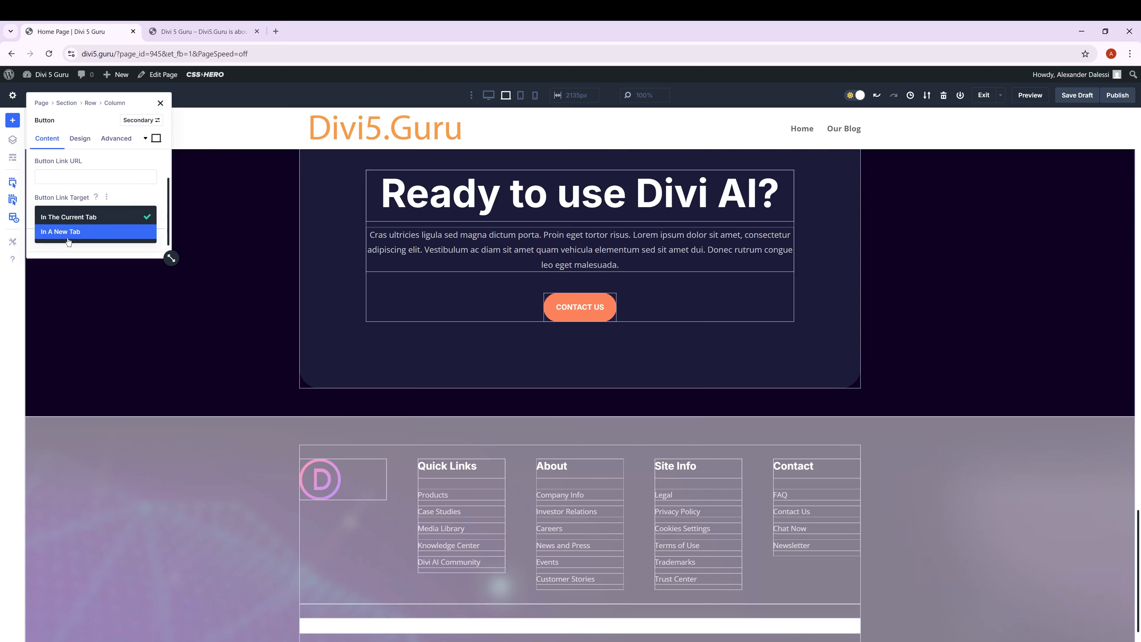
click(67, 232)
click(80, 181)
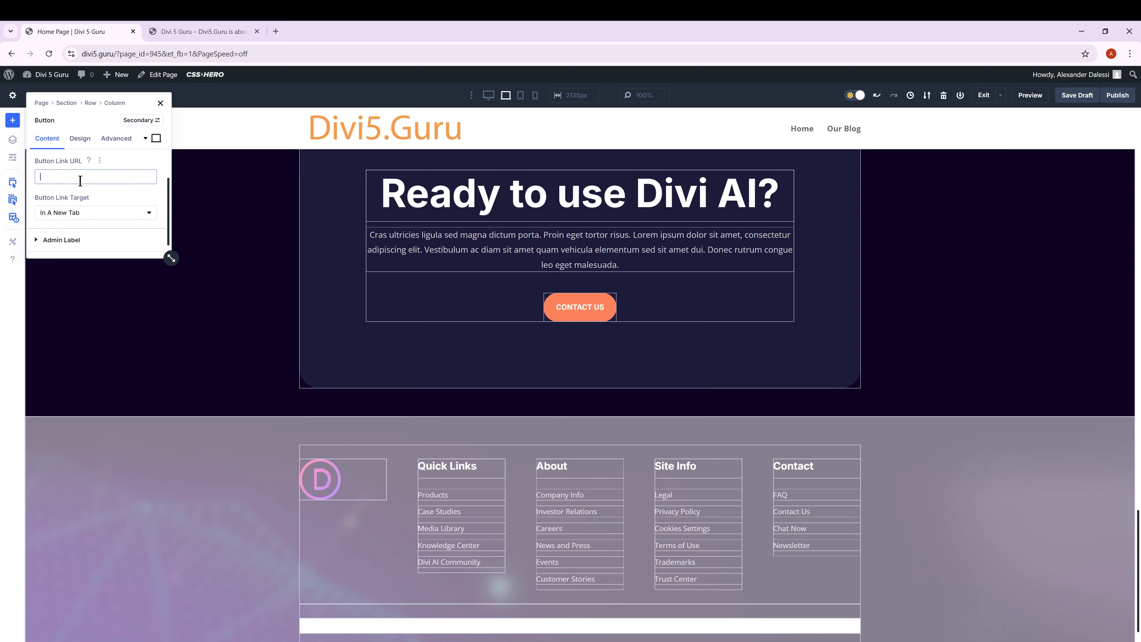
text(https://websitepromoters.com)
Step: Check the call-to-action on the published site and open the text settings of the "Ready to use Divi AI?" heading
key(ctrl+Tab)
key(ctrl+shift+Tab)
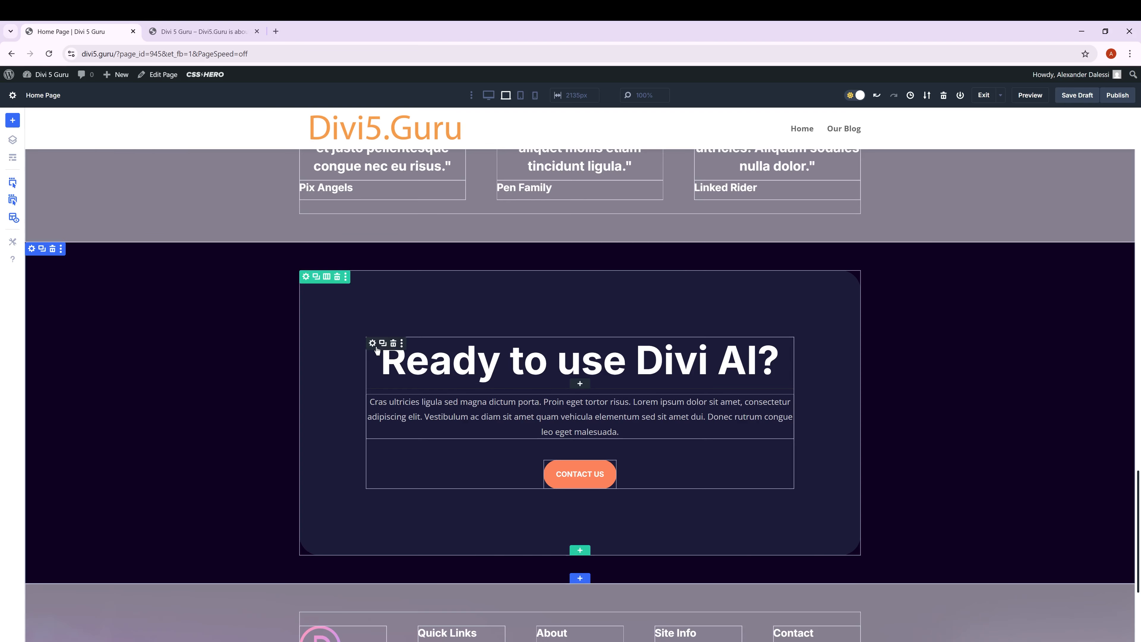
click(374, 345)
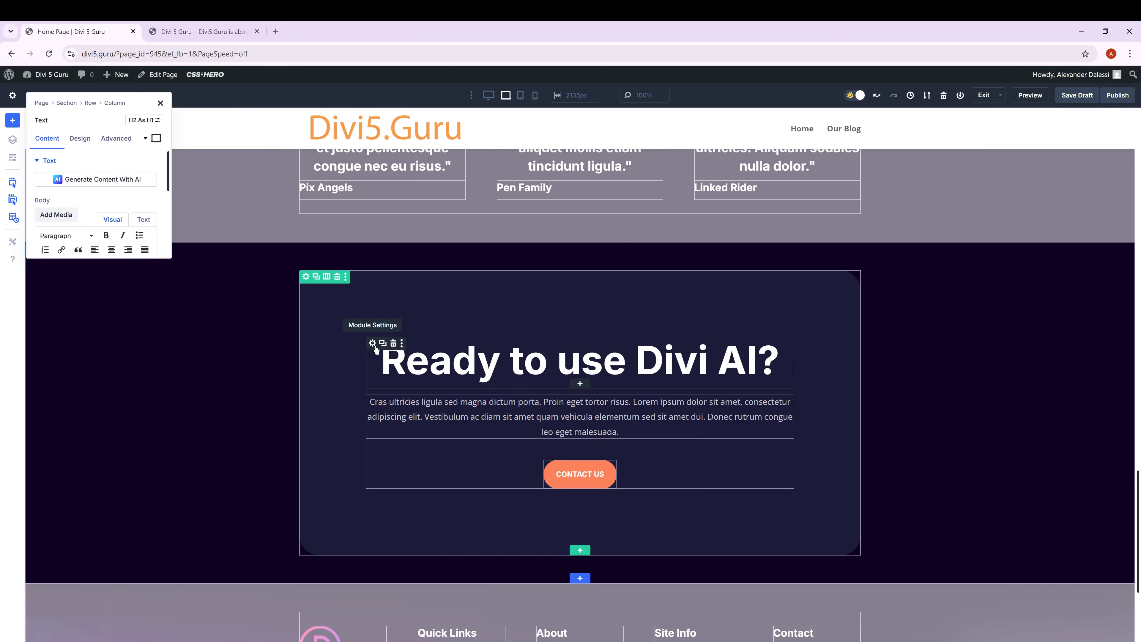
click(143, 179)
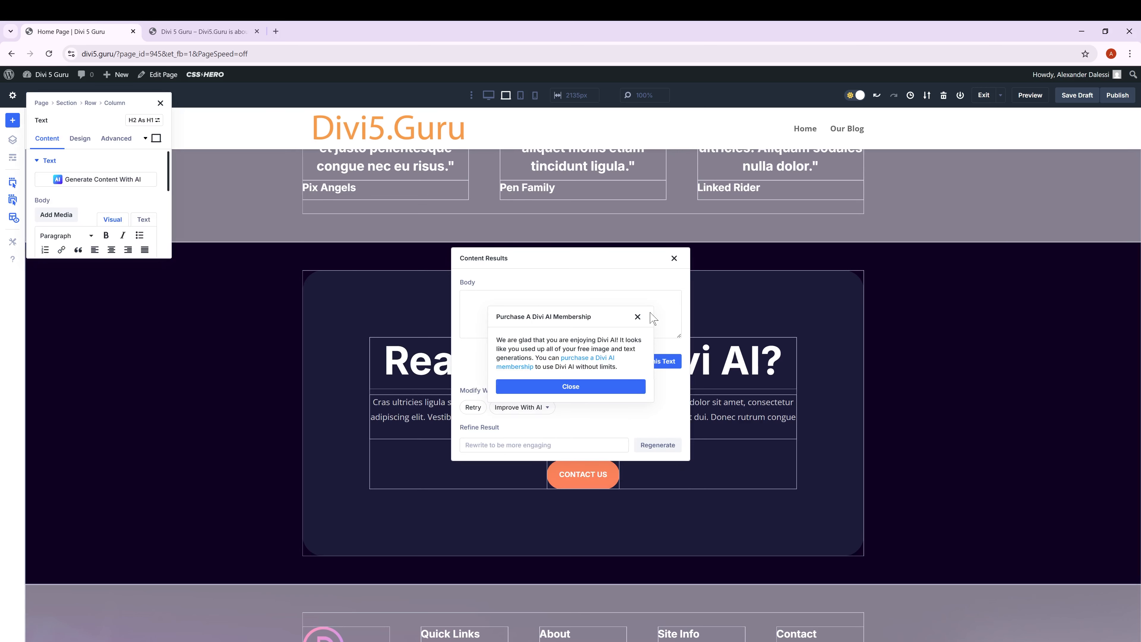
click(637, 316)
click(675, 281)
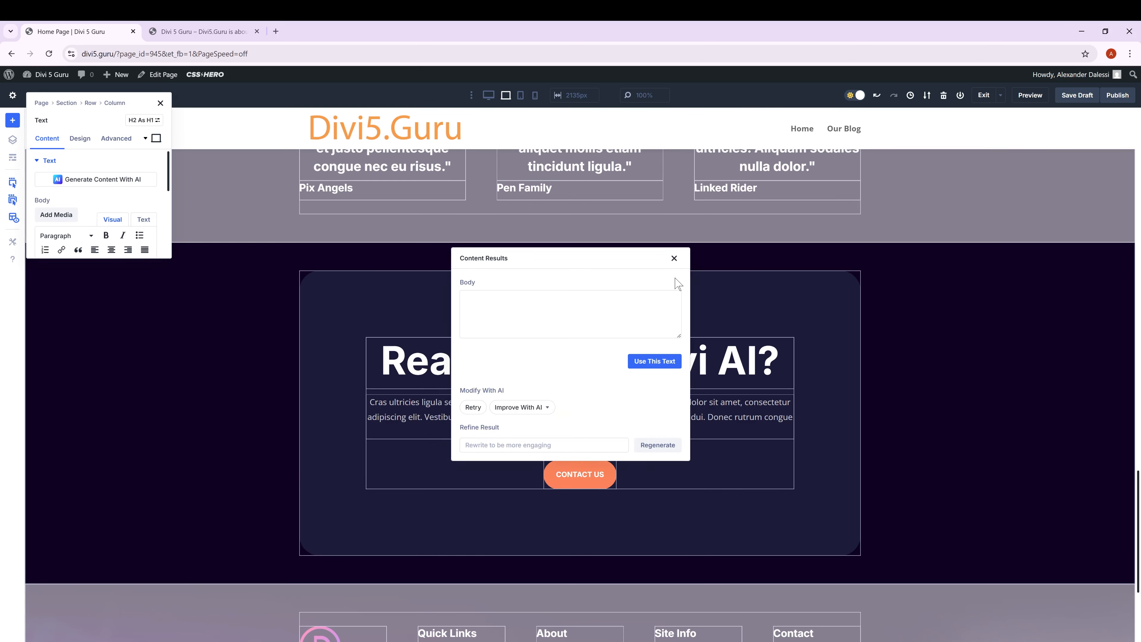
click(674, 258)
Step: Change the call-to-action heading to "Ready to use Divi 5?" and close its settings
scroll(95, 206, down, 1)
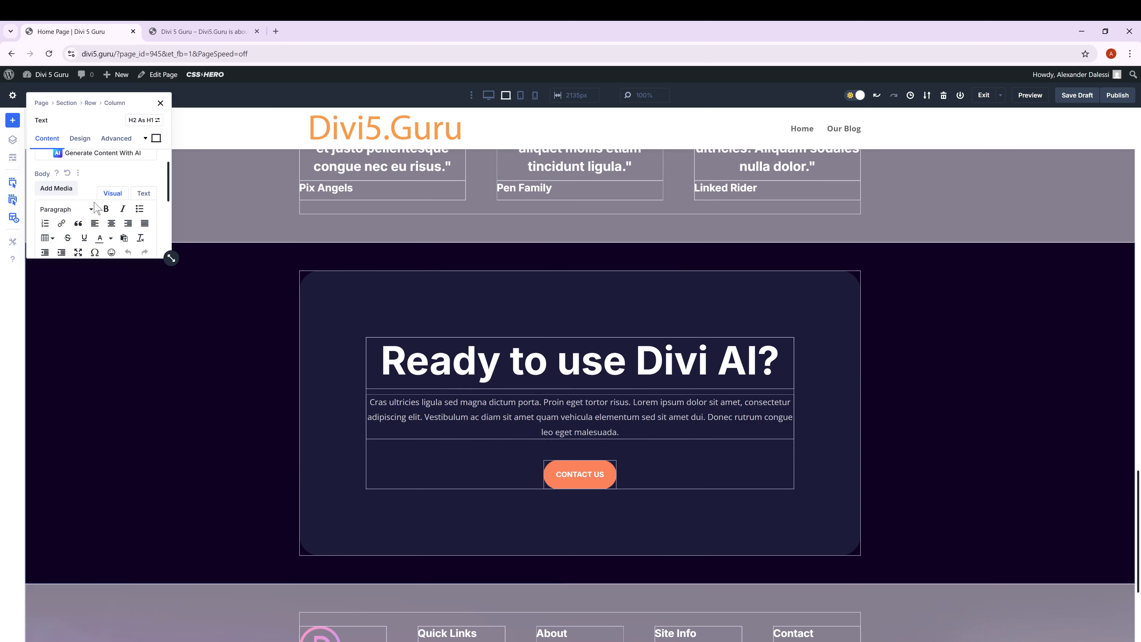
scroll(95, 206, down, 2)
click(119, 220)
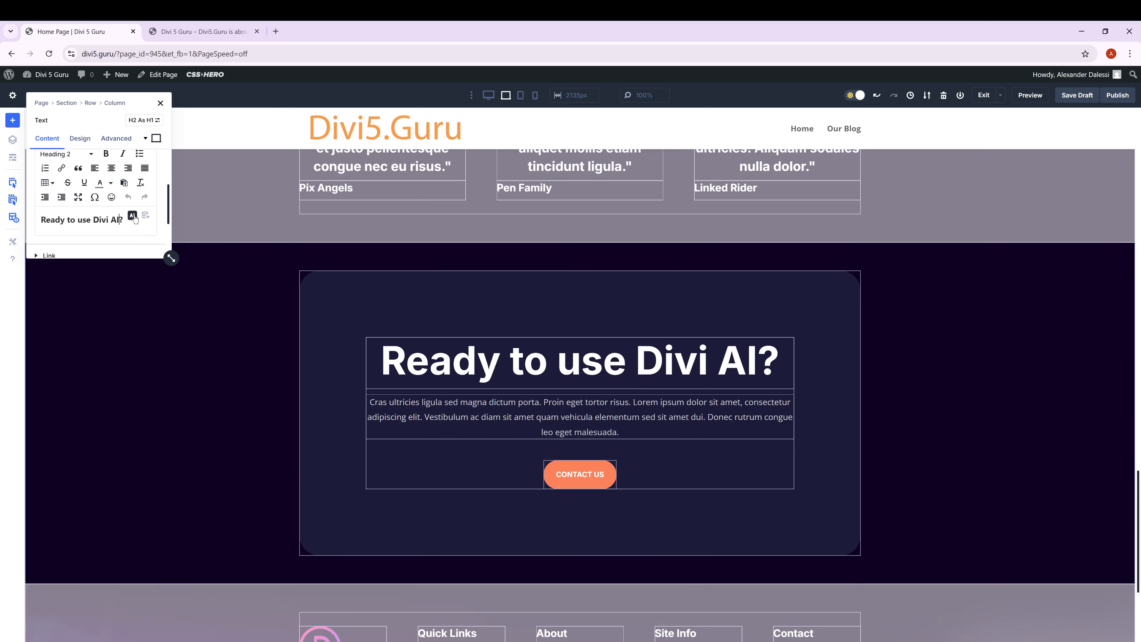
key(BackSpace)
key(BackSpace)
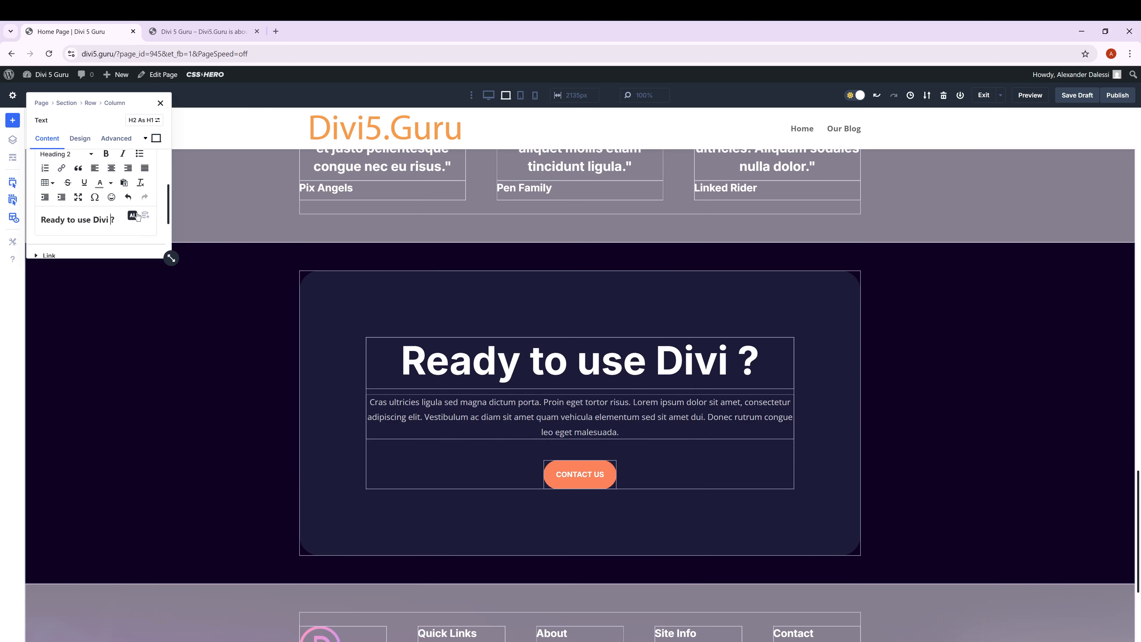
text(5)
click(160, 104)
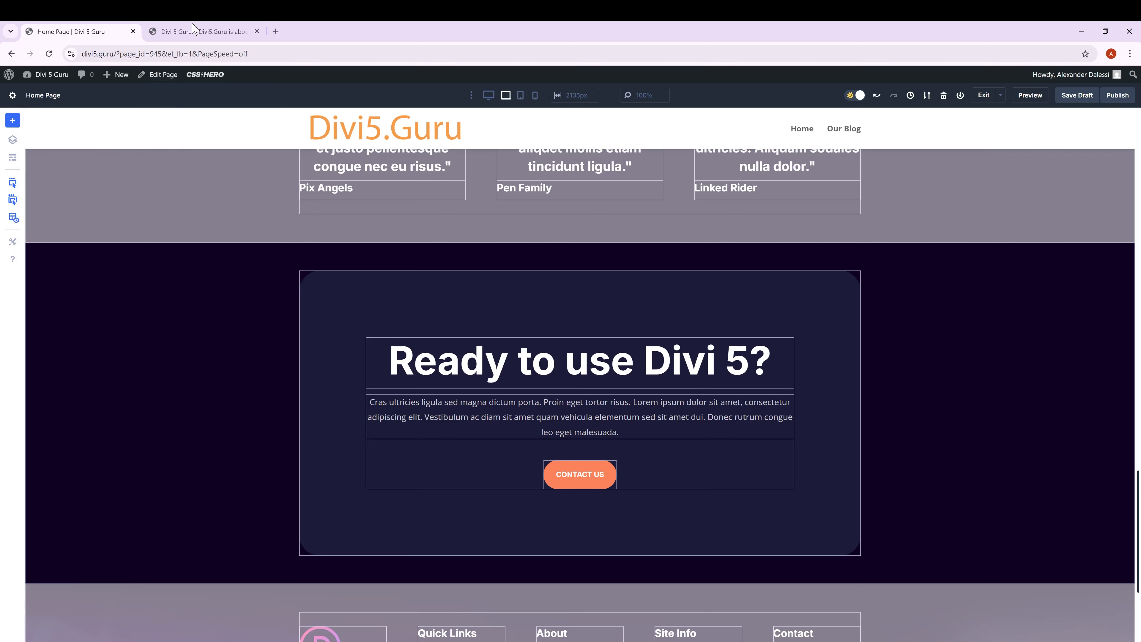
Step: Replace the paragraph under "Ready to use Divi 5?" with the matching text copied from the published site and close its settings
click(193, 29)
drag(369, 369, 739, 387)
key(ctrl+c)
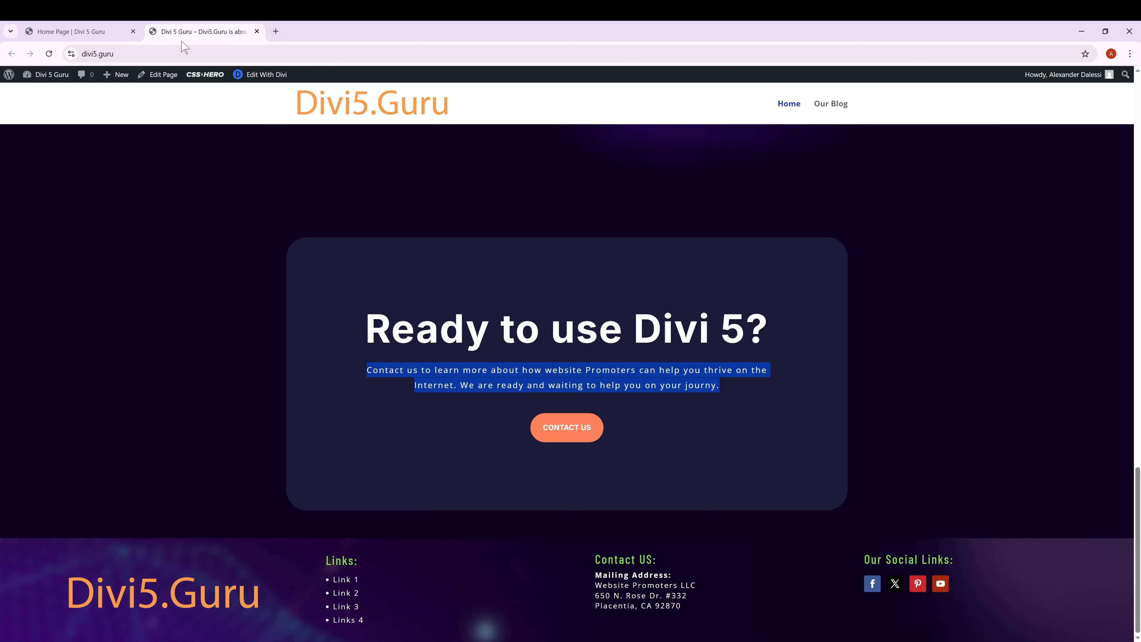
click(117, 31)
click(372, 401)
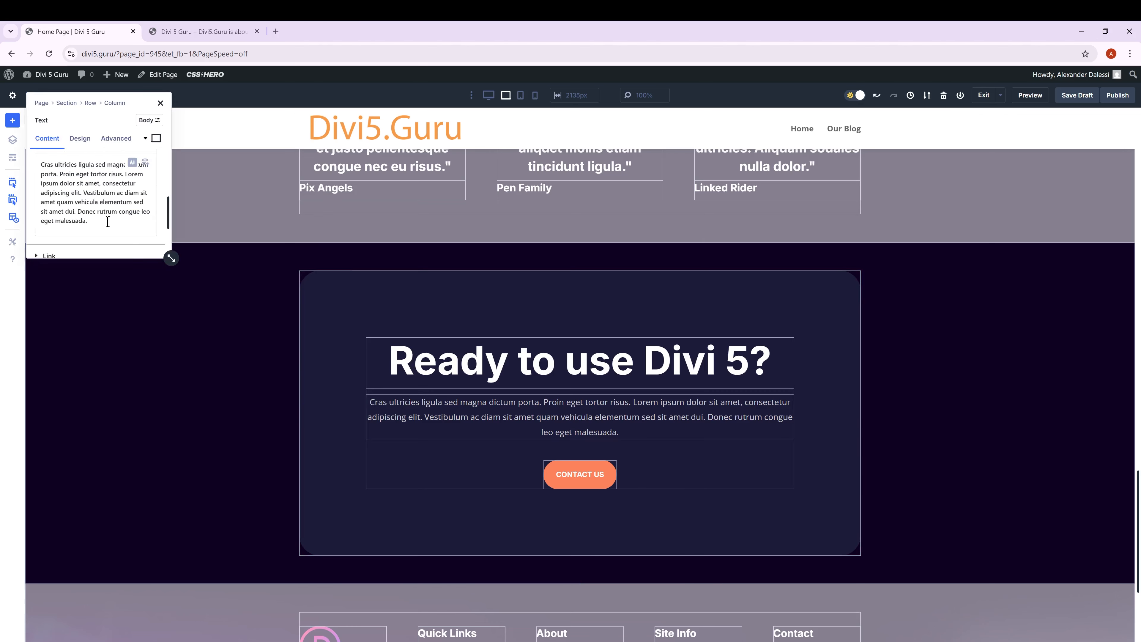
key(ctrl+a)
key(BackSpace)
key(ctrl+v)
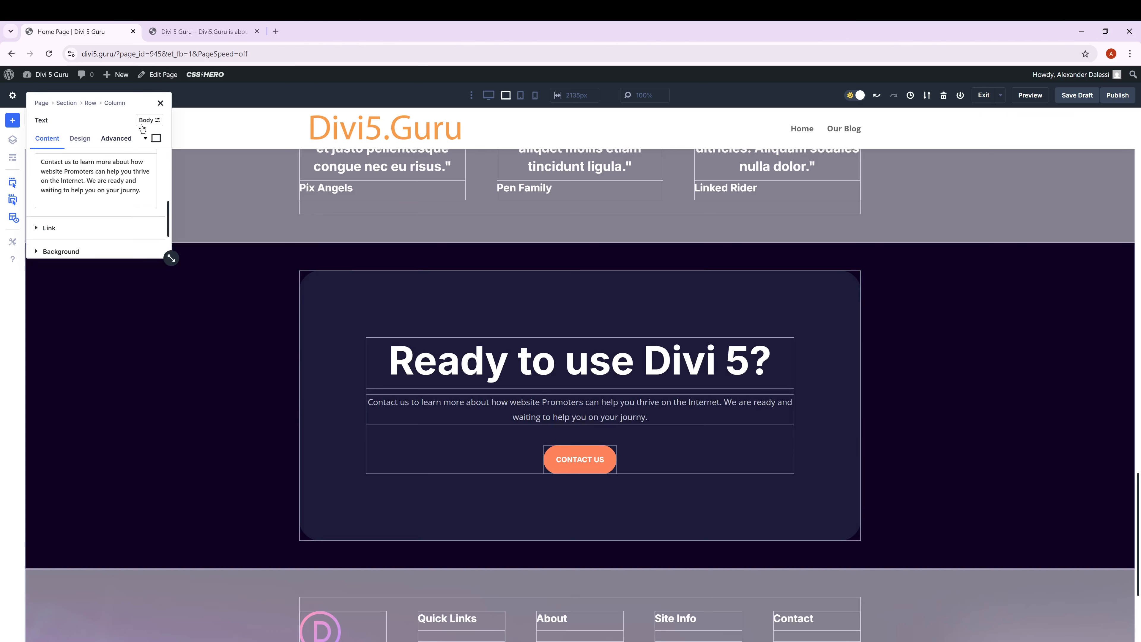
click(159, 102)
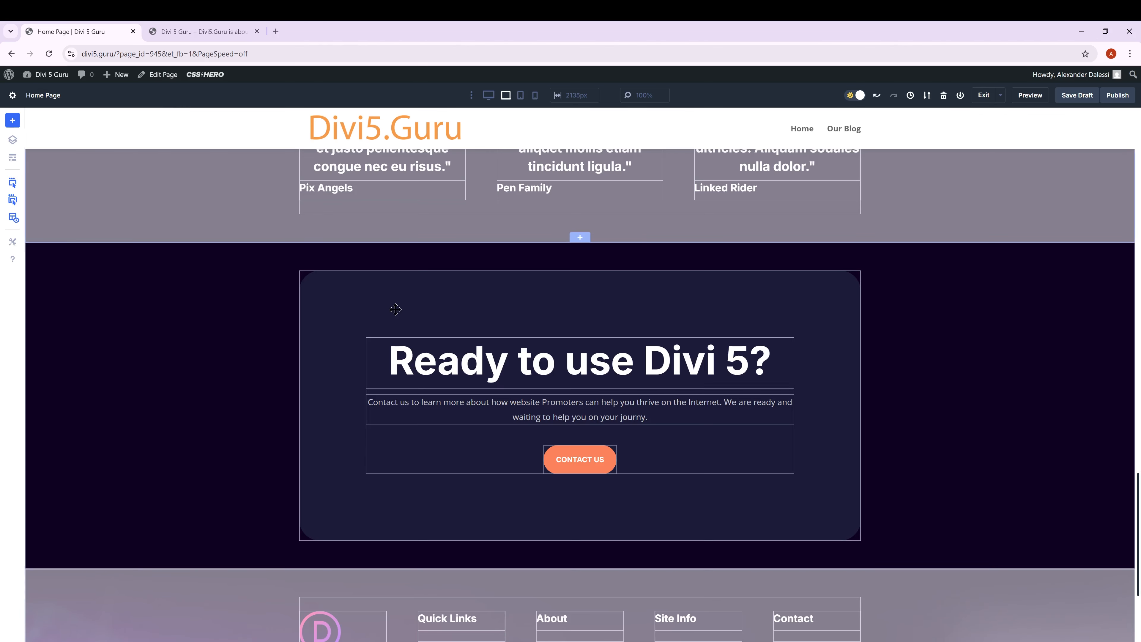
Step: Replace the paragraph under "Unlock your innovative potential" with the matching text from the published site
key(ctrl+Tab)
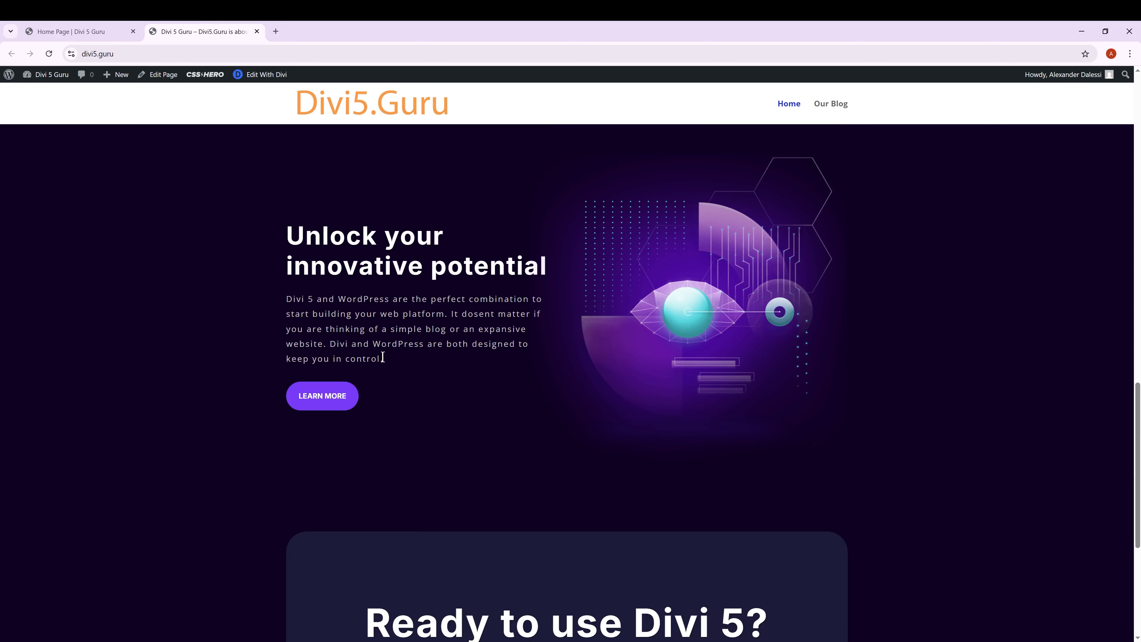
drag(382, 357, 274, 223)
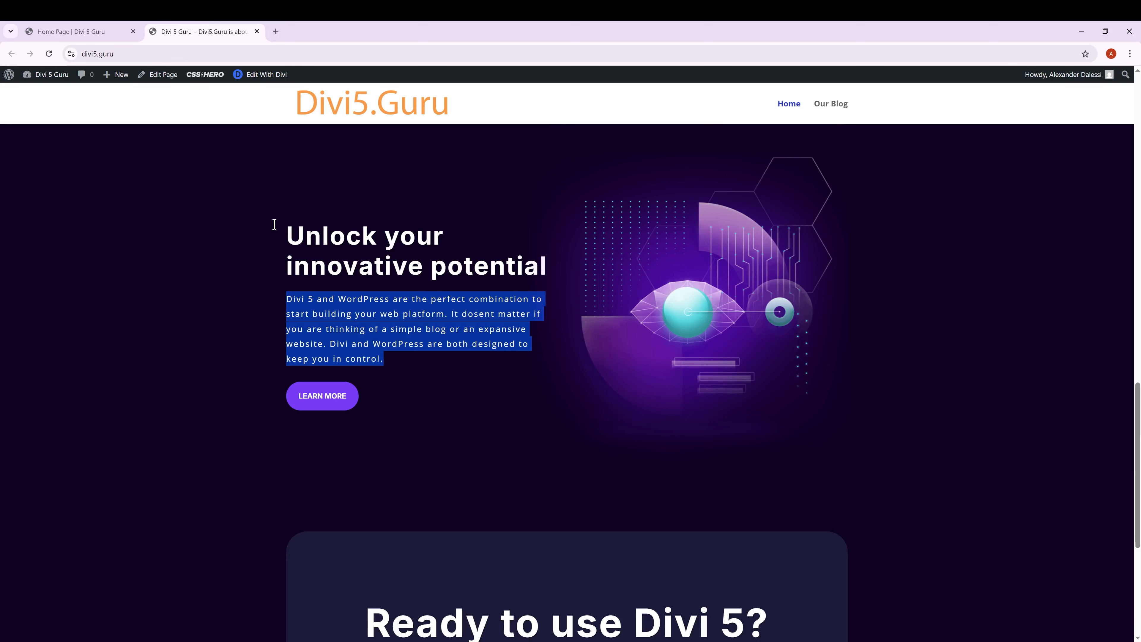
key(ctrl+Tab)
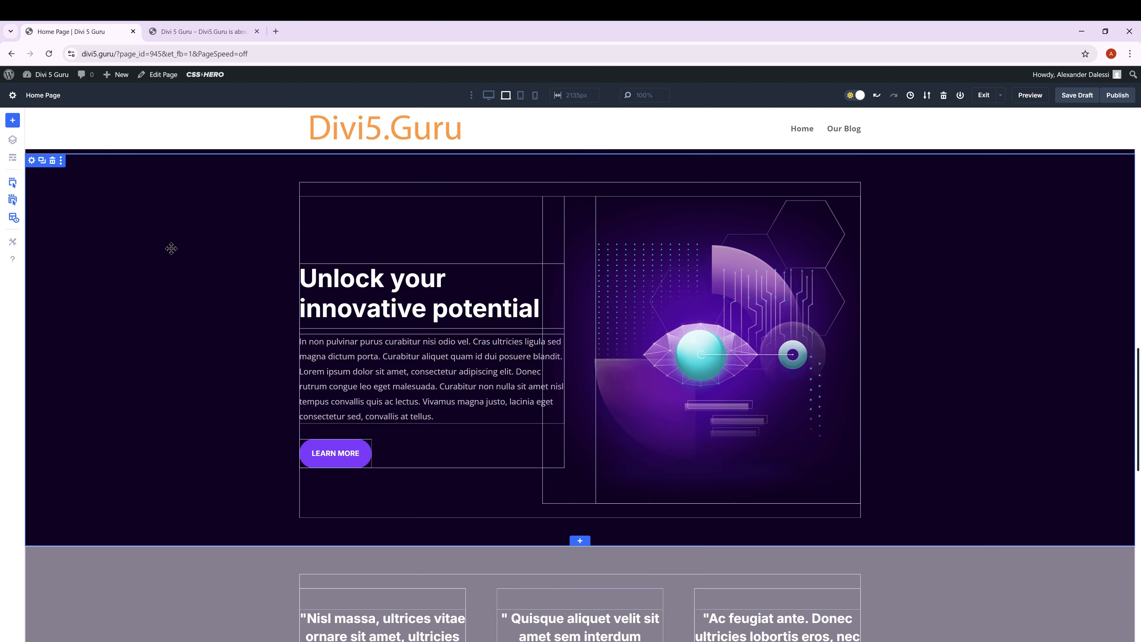
click(307, 341)
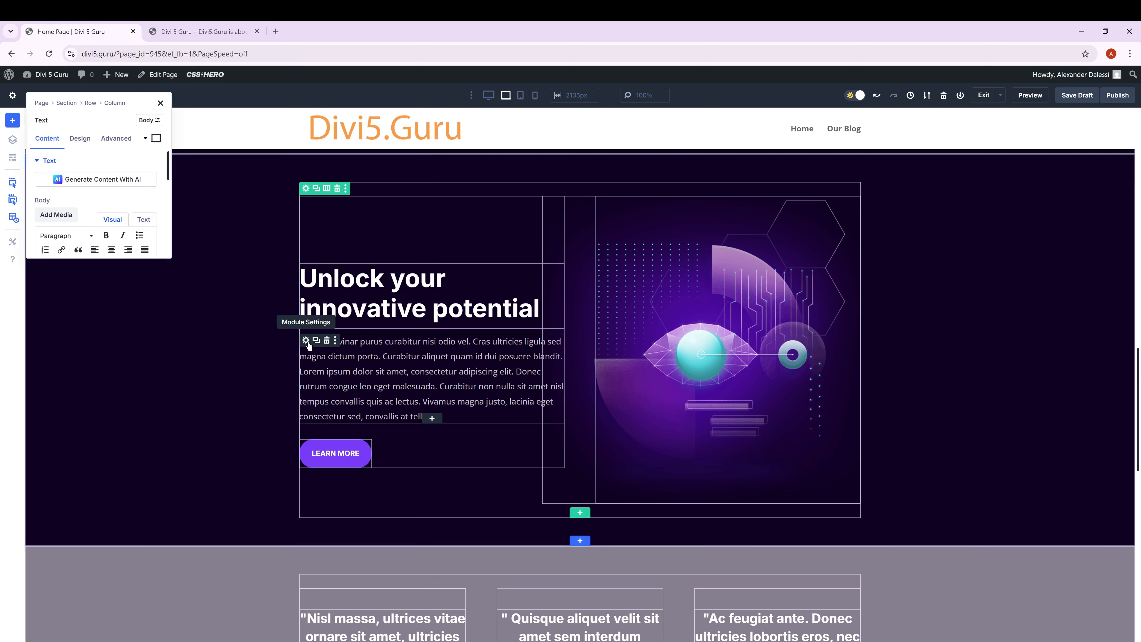
scroll(128, 229, down, 2)
scroll(127, 229, down, 3)
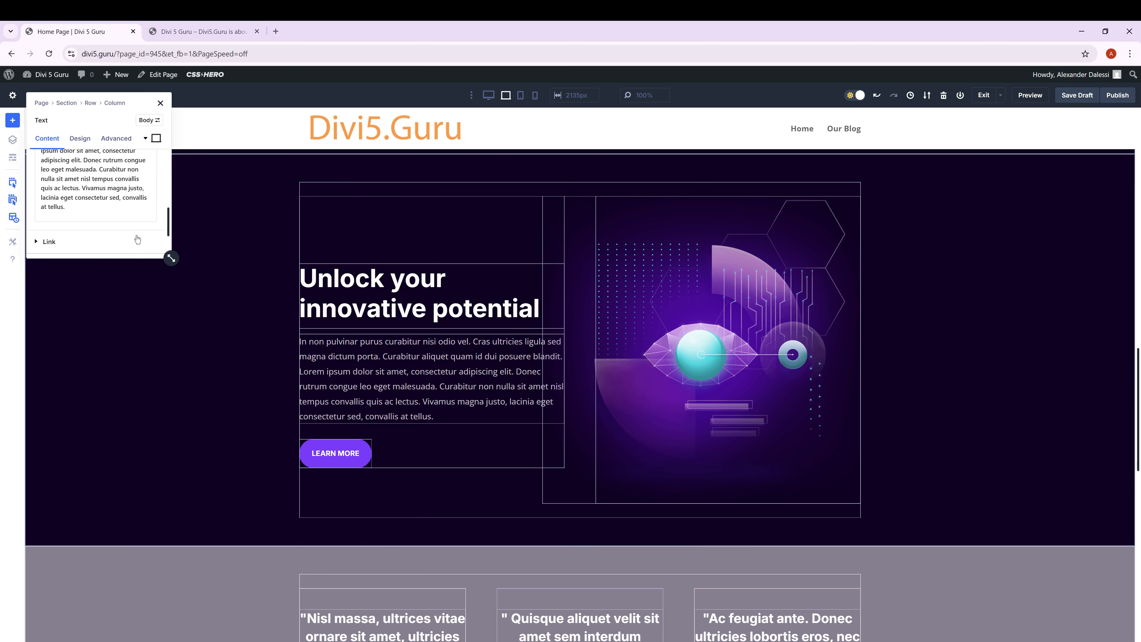
click(73, 206)
Step: Open the design spacing settings of the Web Design description in the Features section
scroll(74, 207, up, 2)
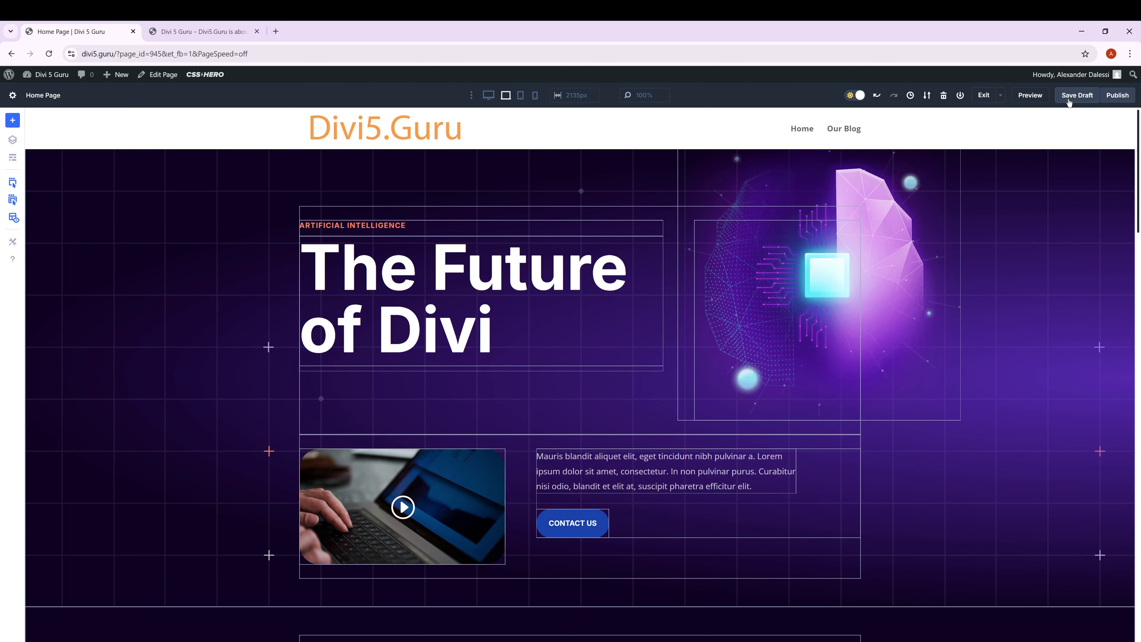
scroll(962, 322, down, 3)
scroll(962, 322, down, 3)
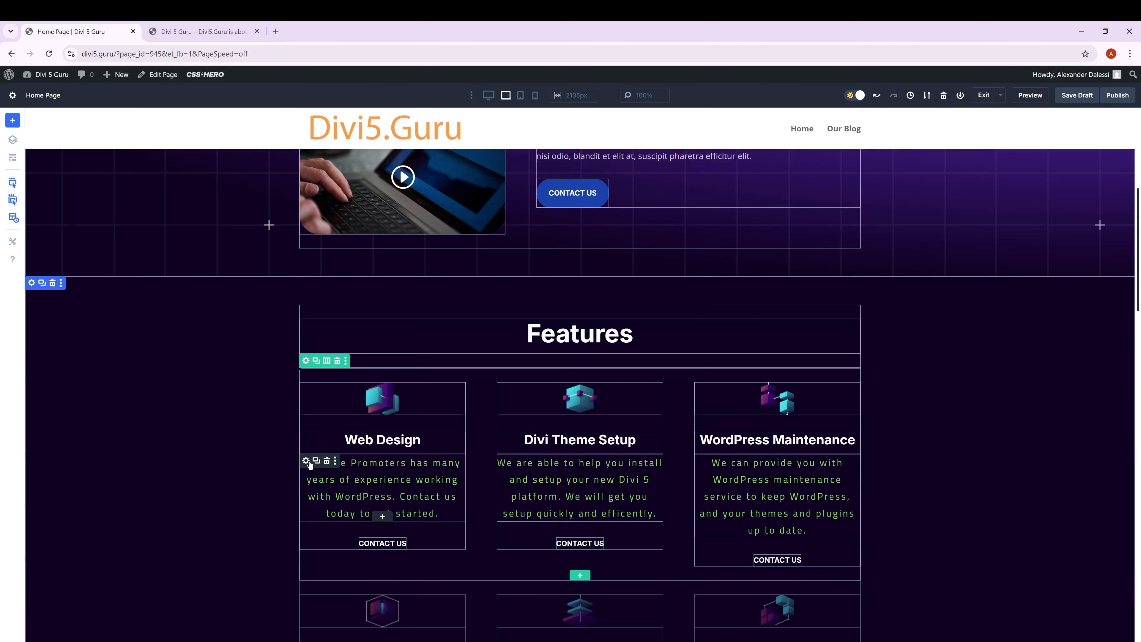
click(307, 461)
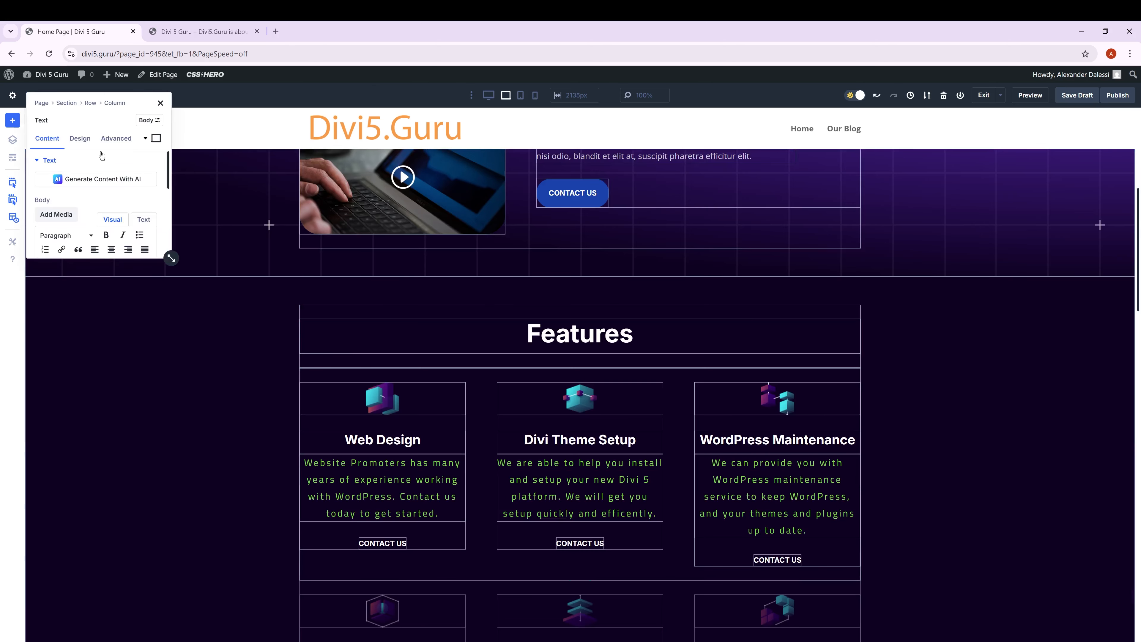
click(91, 144)
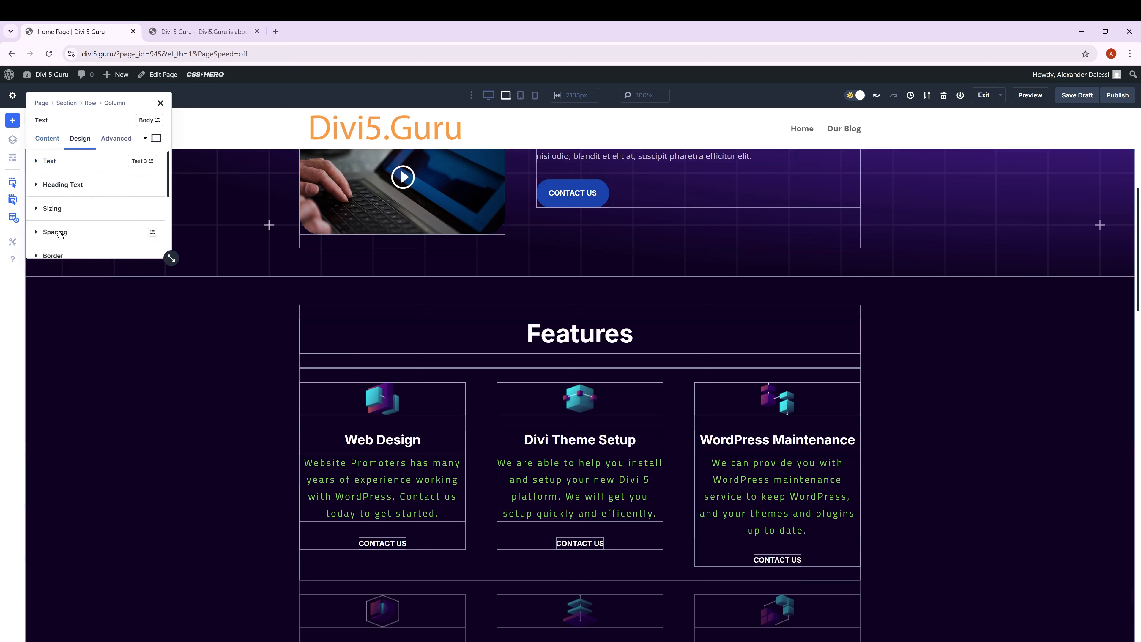
click(88, 235)
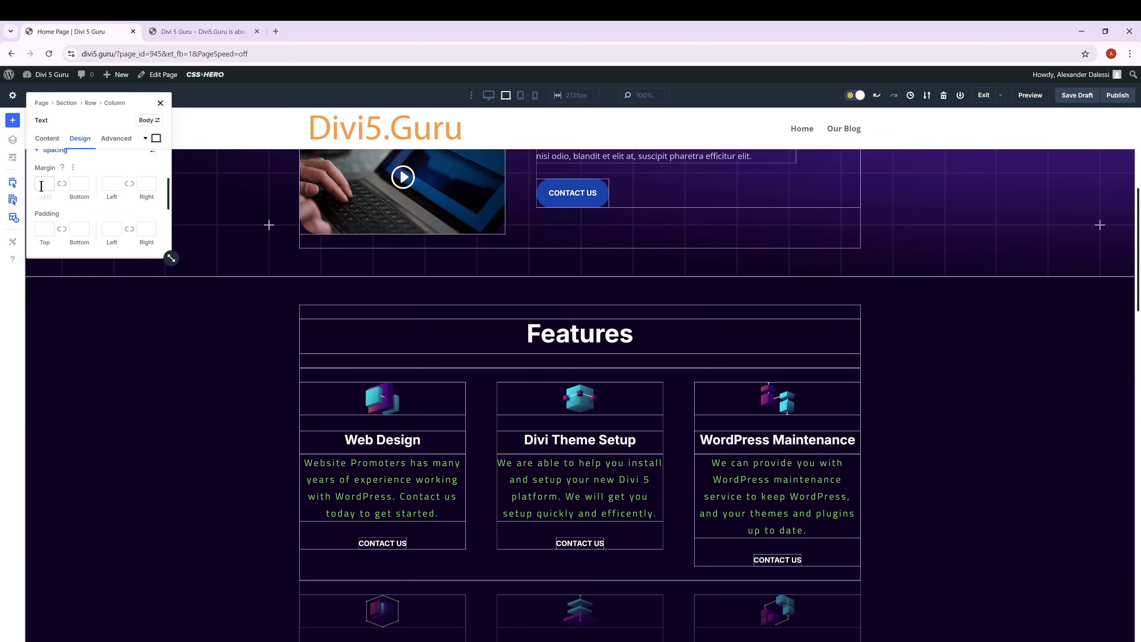
Step: Try a linked top and bottom margin of 0px on the Web Design description, and undo it
click(41, 186)
text(0px)
click(65, 185)
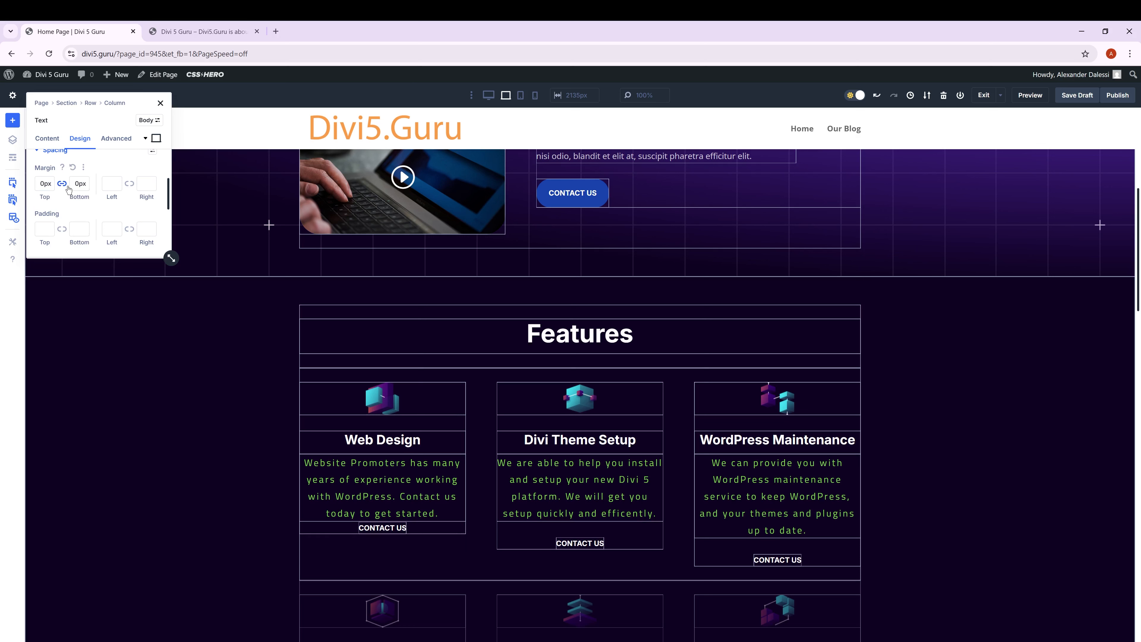
key(ctrl+z)
key(ctrl+z)
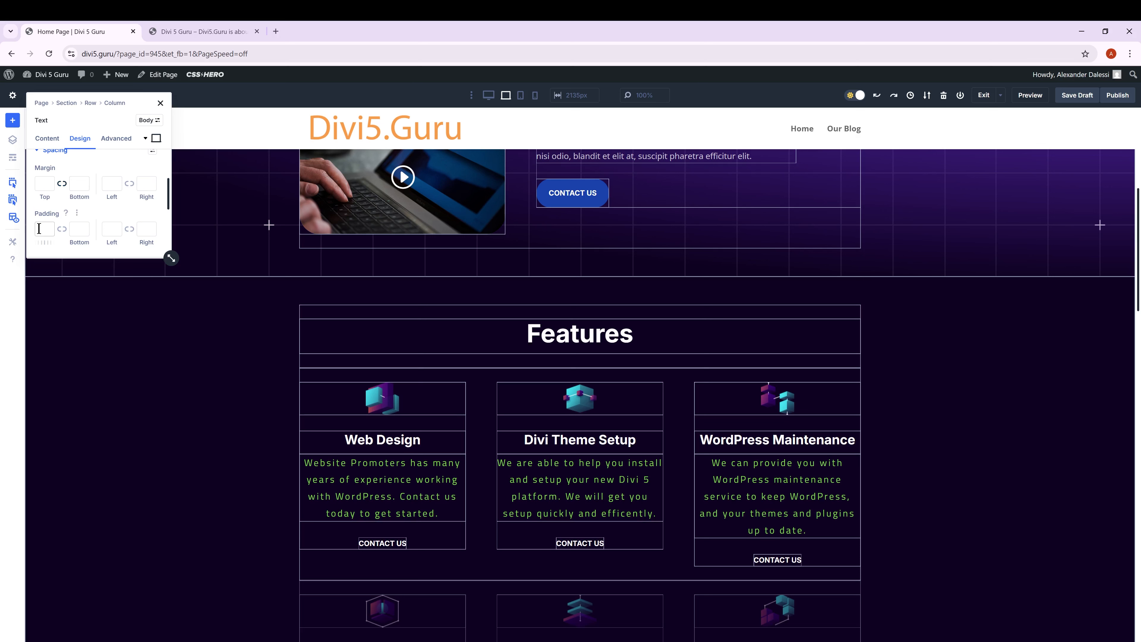
Step: Set the Web Design description's padding to 15px on all four sides, linking top with bottom and left with right
click(48, 230)
text(15px)
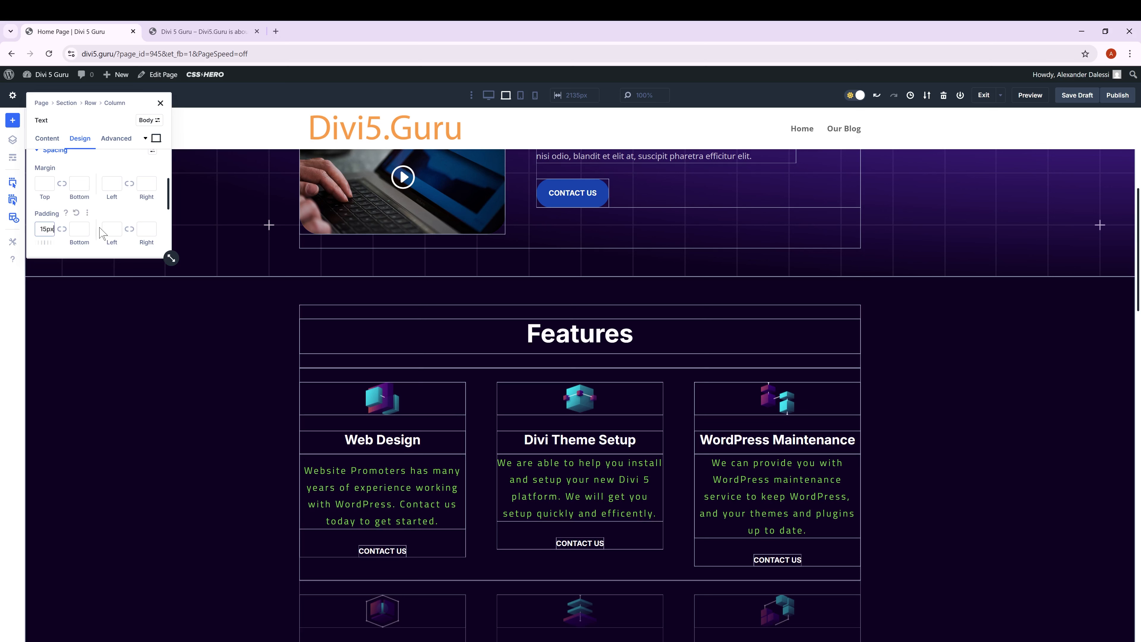
click(62, 228)
click(108, 230)
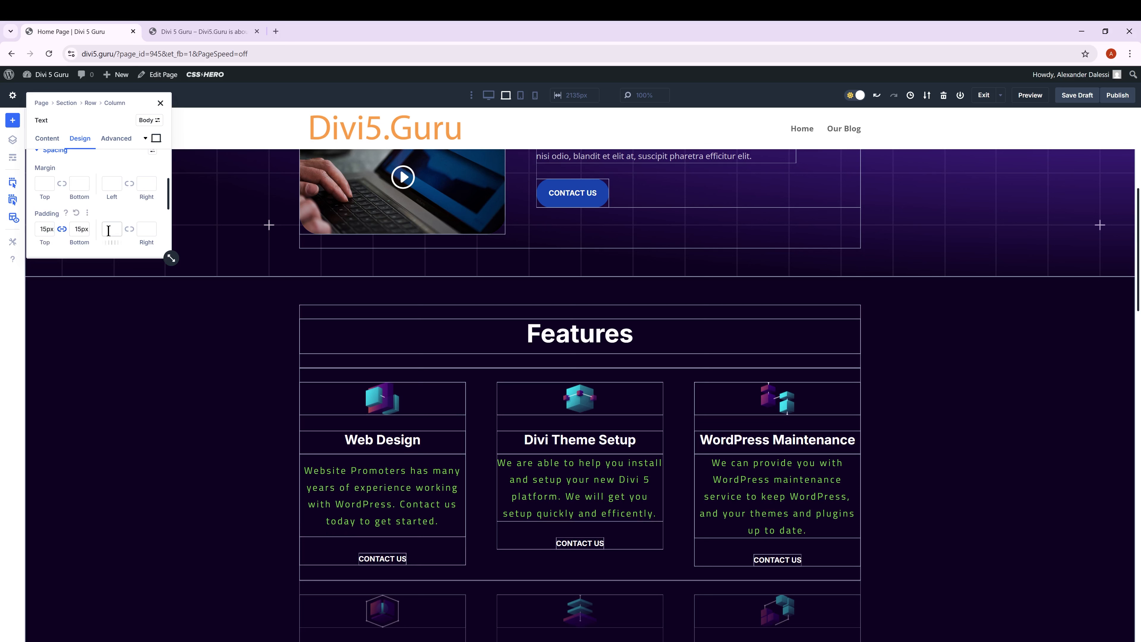
text(15)
click(129, 230)
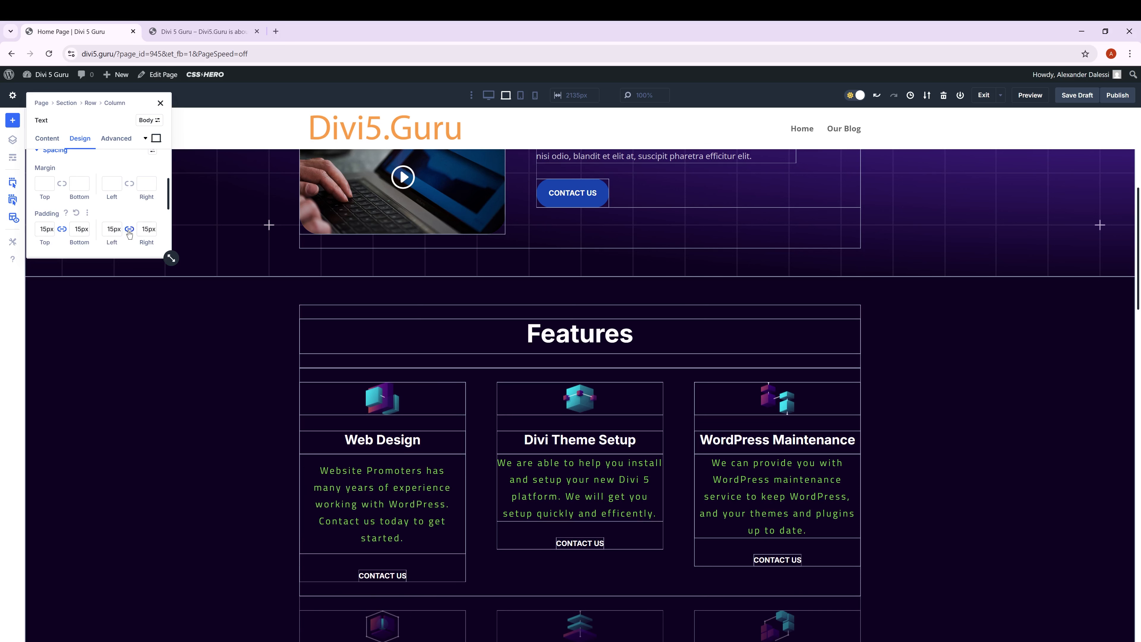
Step: Create a new spacing preset from the Web Design description's current styles and close its settings
scroll(129, 233, up, 2)
click(153, 199)
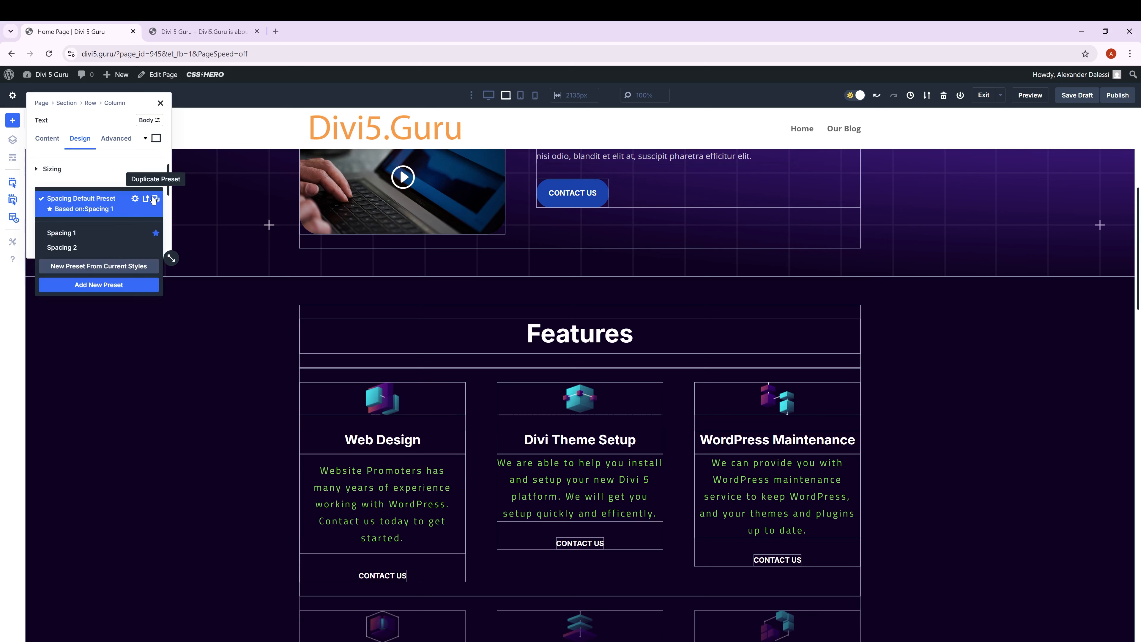
click(108, 266)
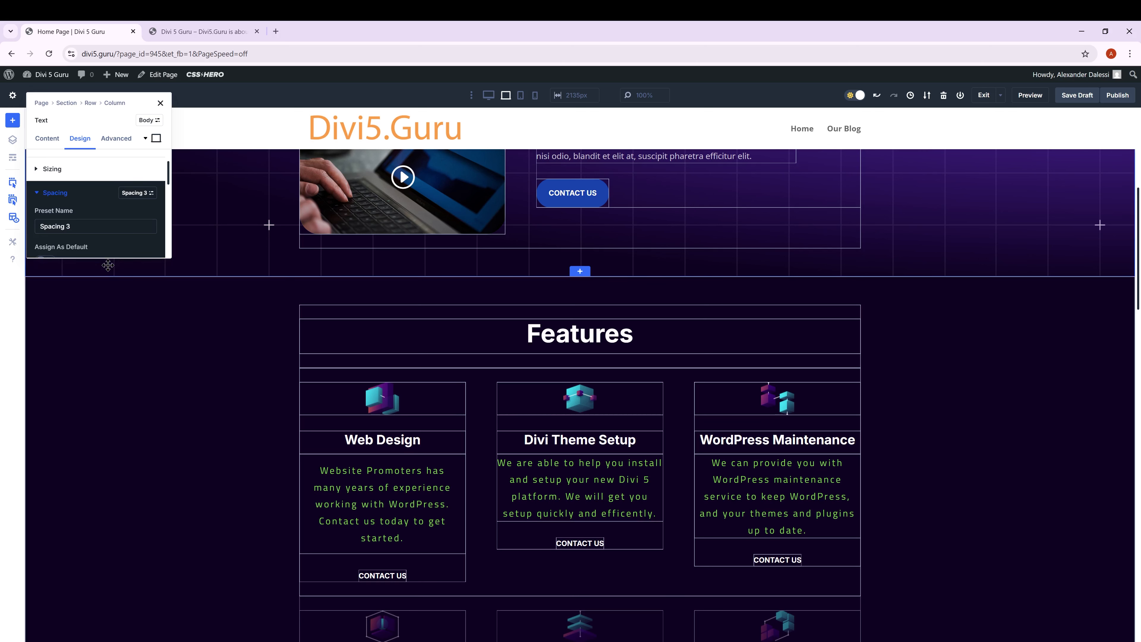
click(162, 105)
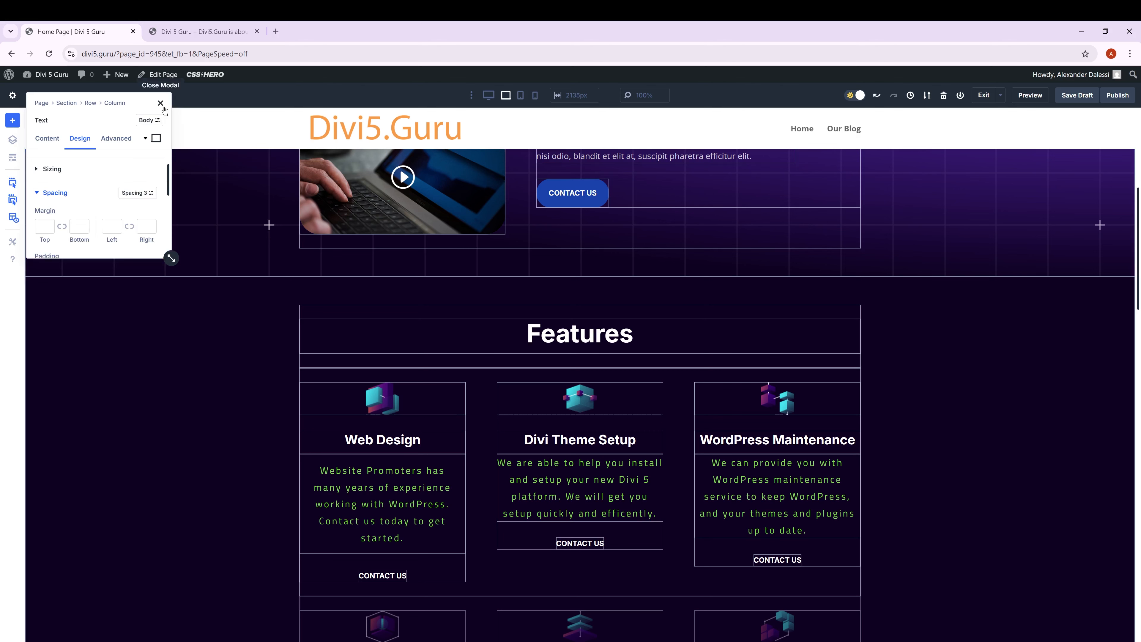
click(163, 105)
Step: Apply the Spacing 3 preset to the Divi Theme Setup description and close its settings
click(504, 461)
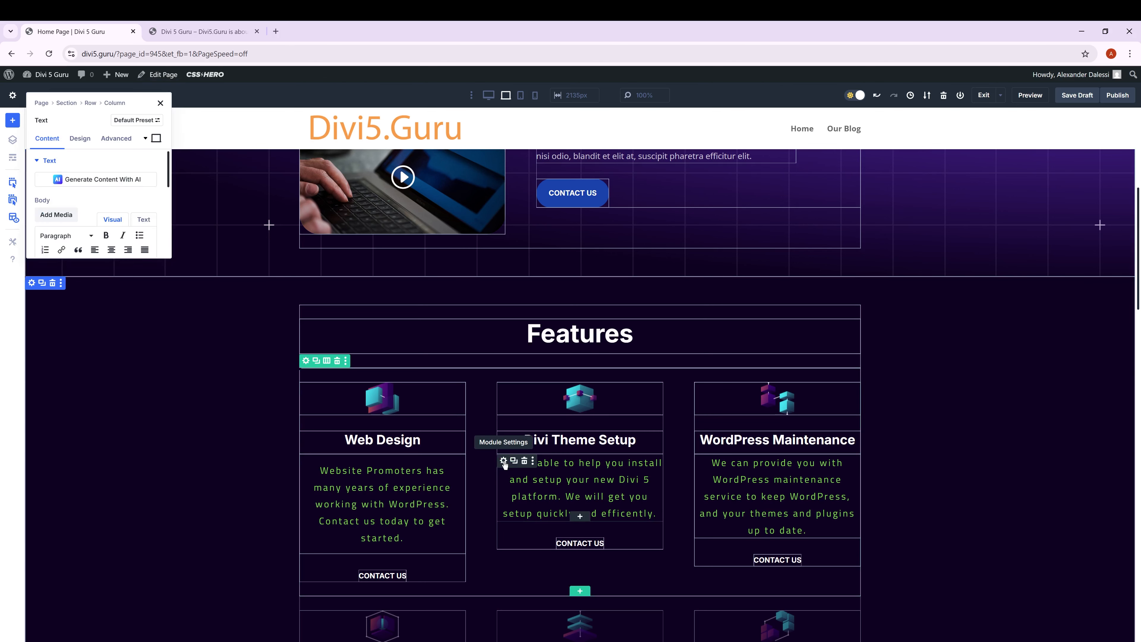
click(80, 138)
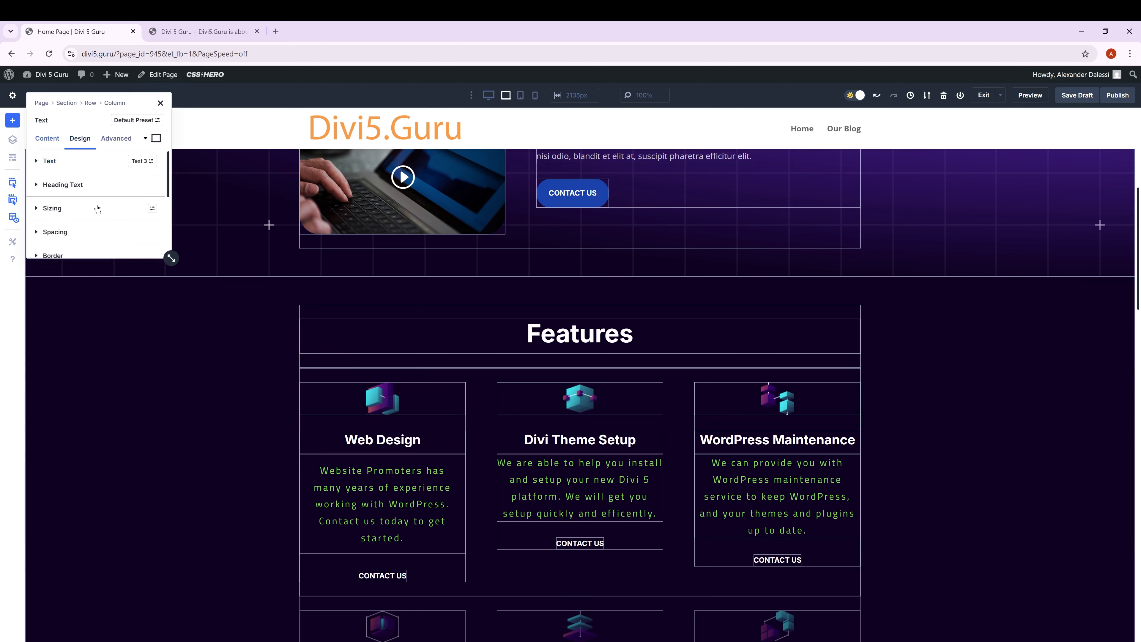
click(153, 233)
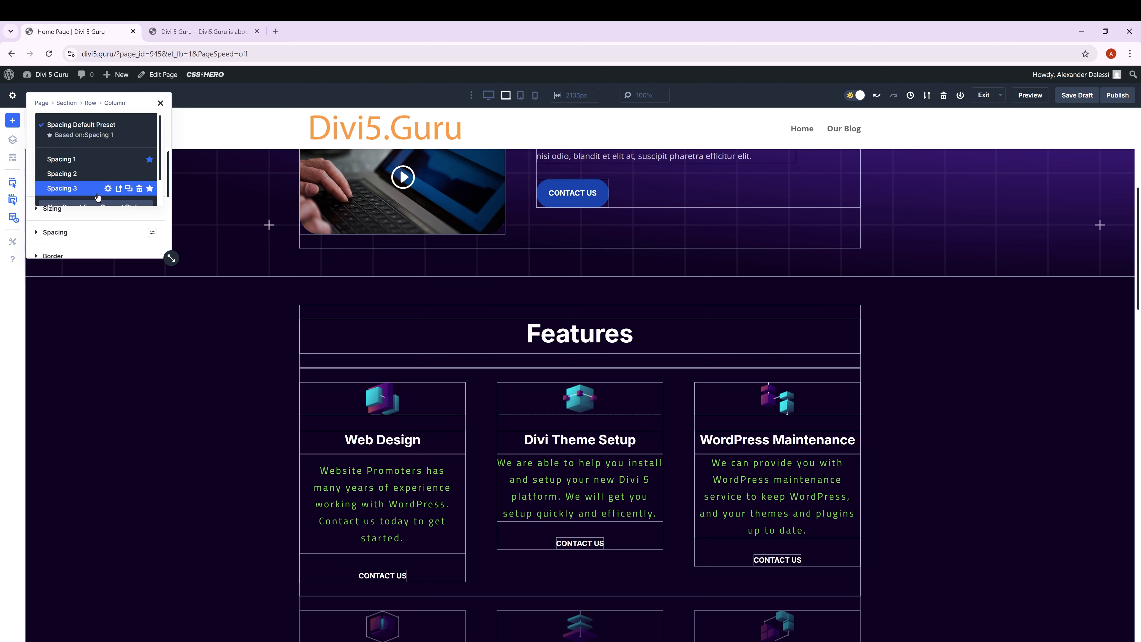
click(68, 188)
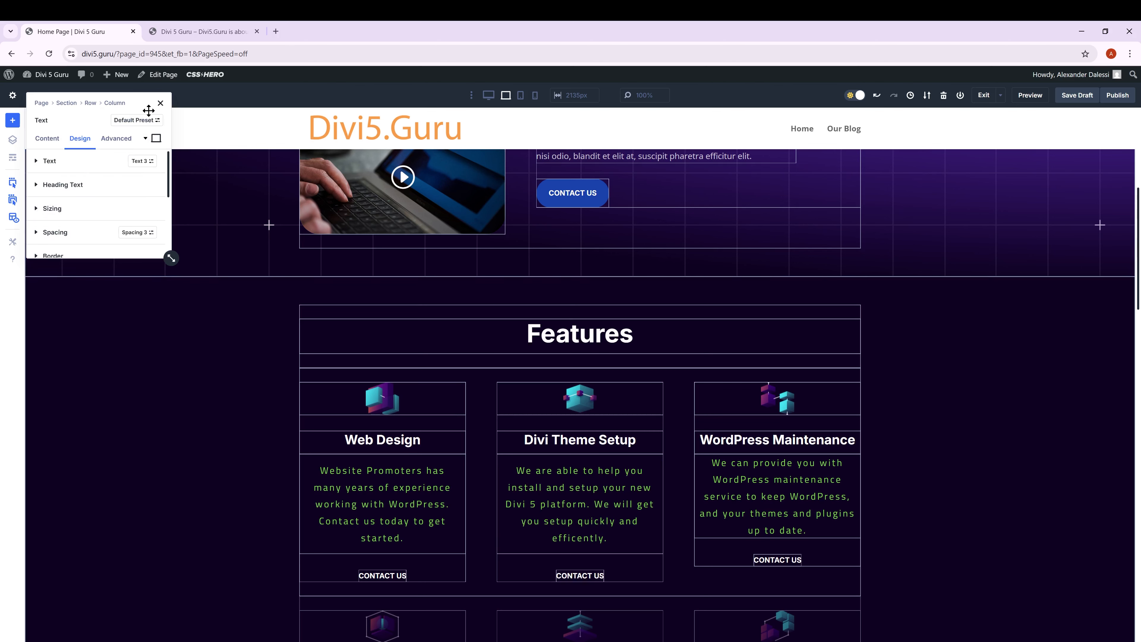
click(160, 103)
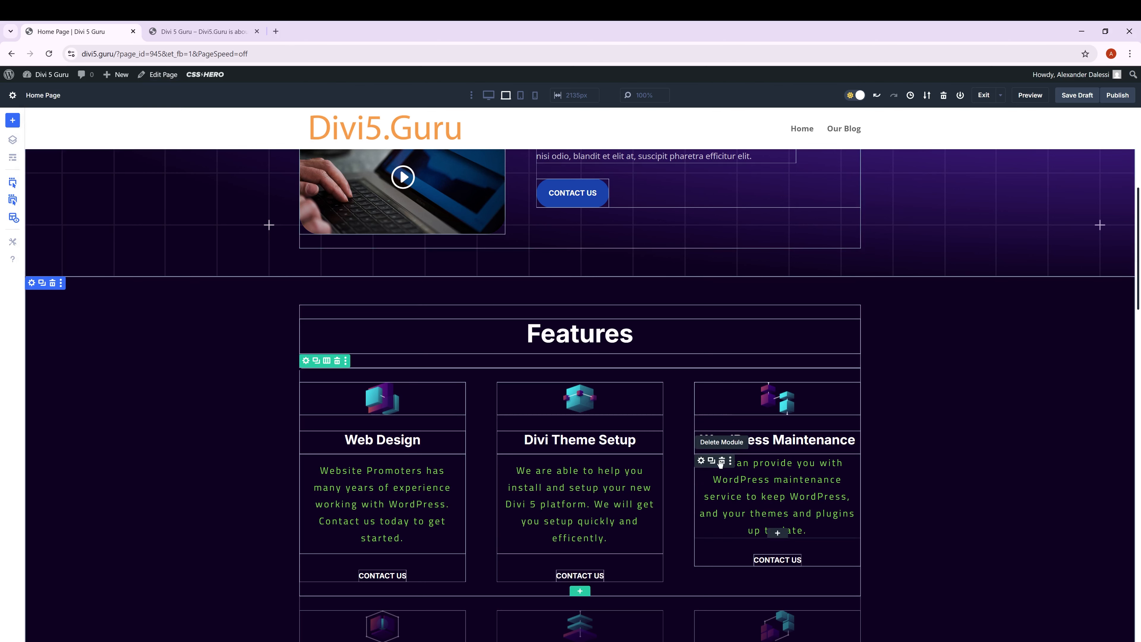
Step: Apply the Spacing 3 preset to the WordPress Maintenance description and close its settings
click(701, 460)
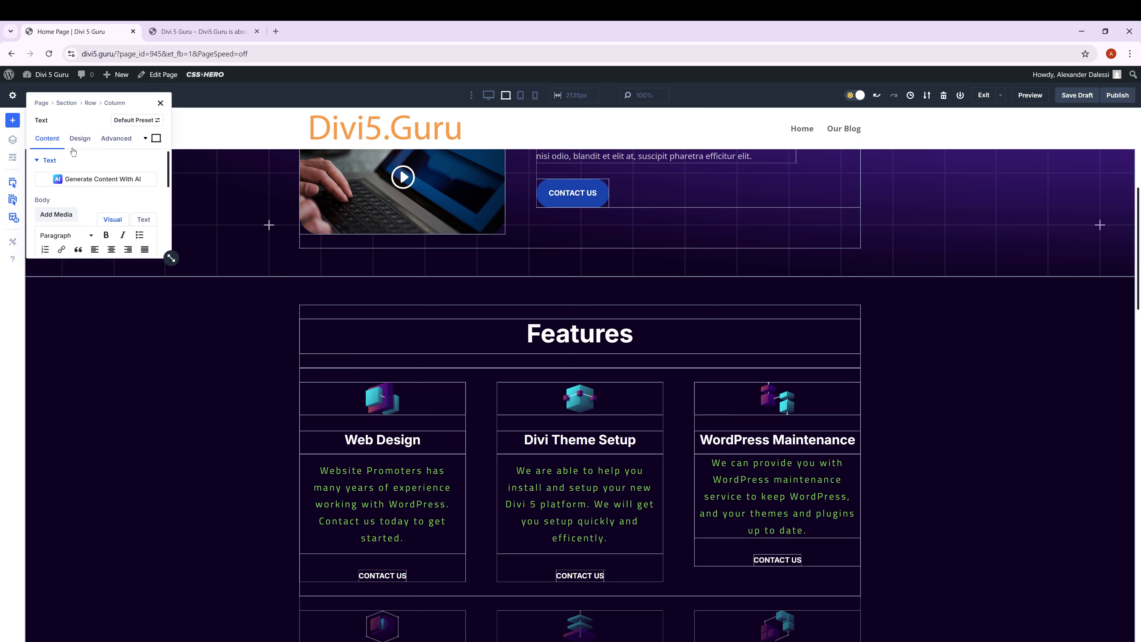
click(77, 139)
click(63, 232)
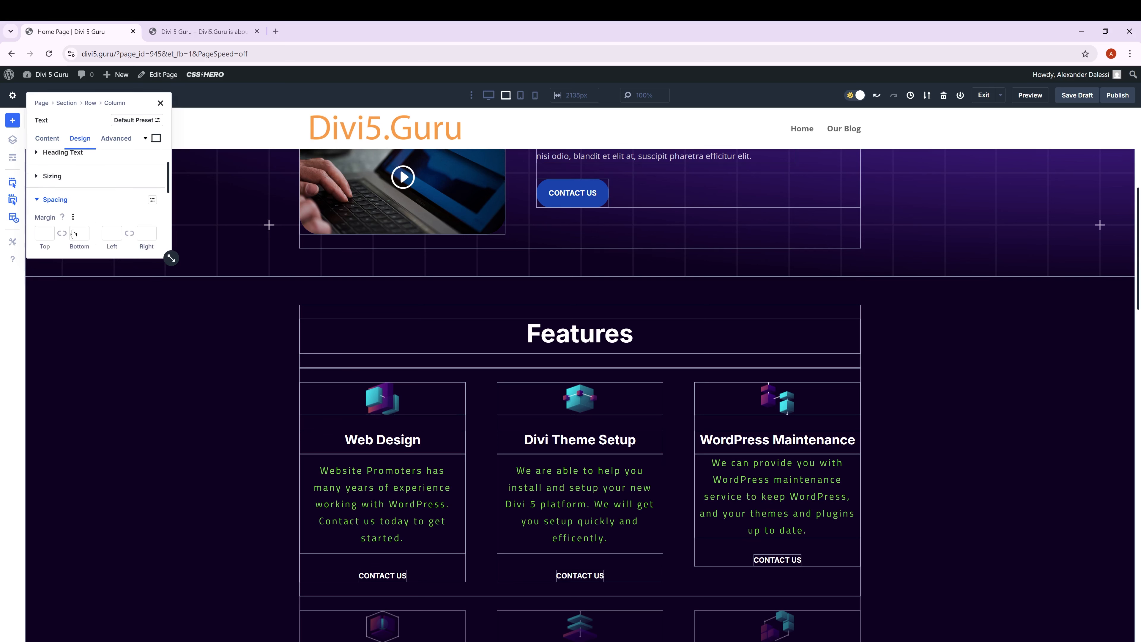
scroll(72, 230, down, 1)
click(153, 153)
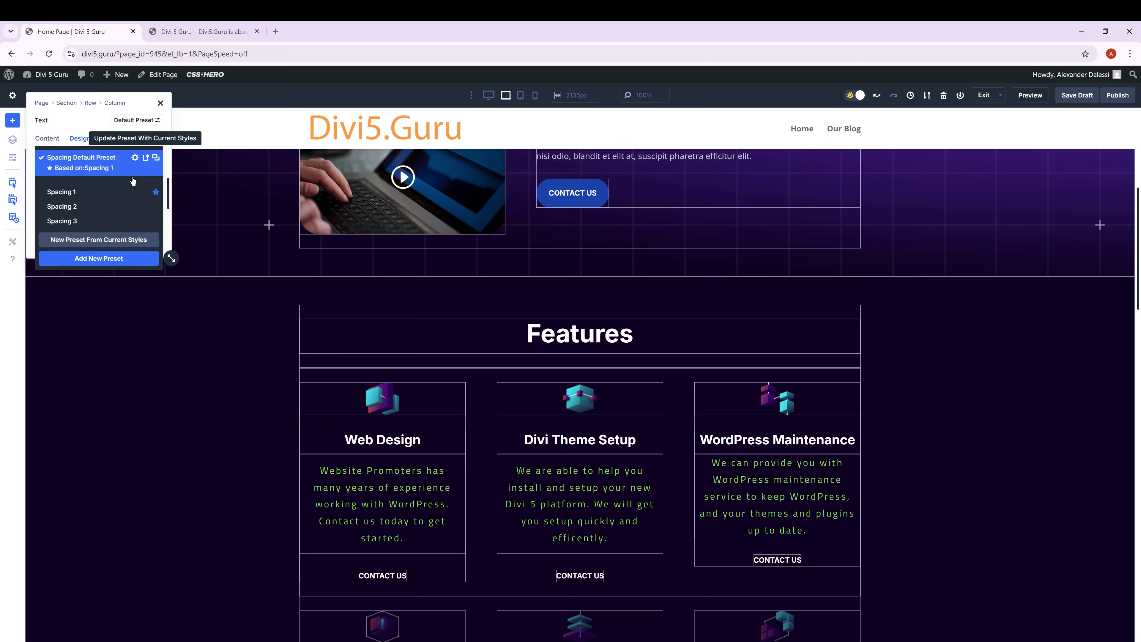
click(84, 226)
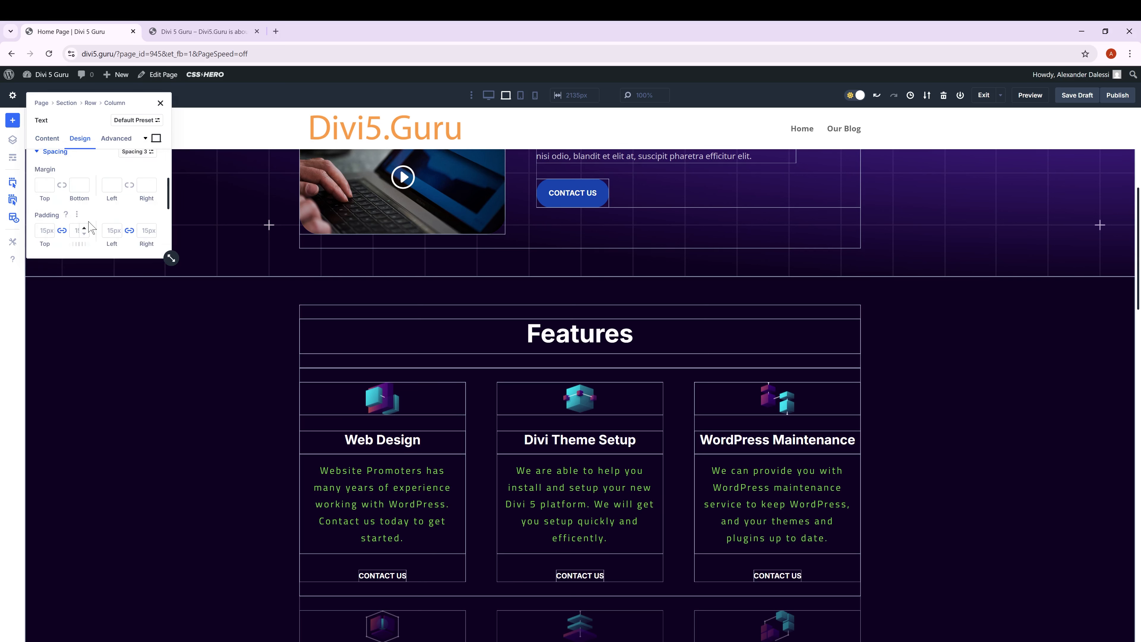
click(160, 103)
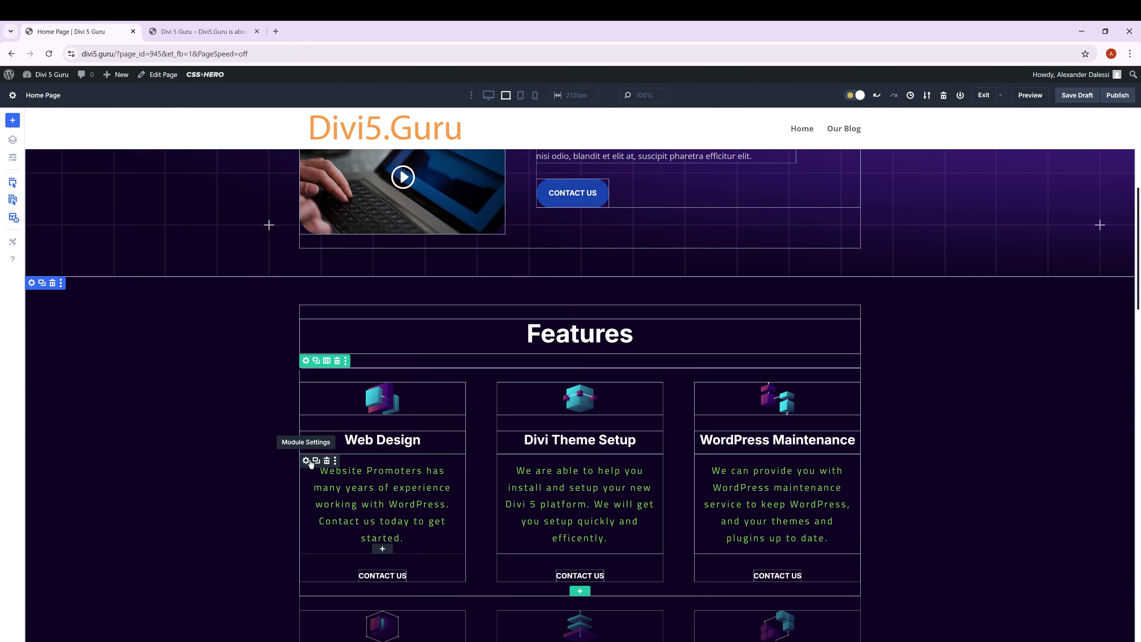
Step: Open the design spacing settings of the Web Design description in the Features section
click(307, 461)
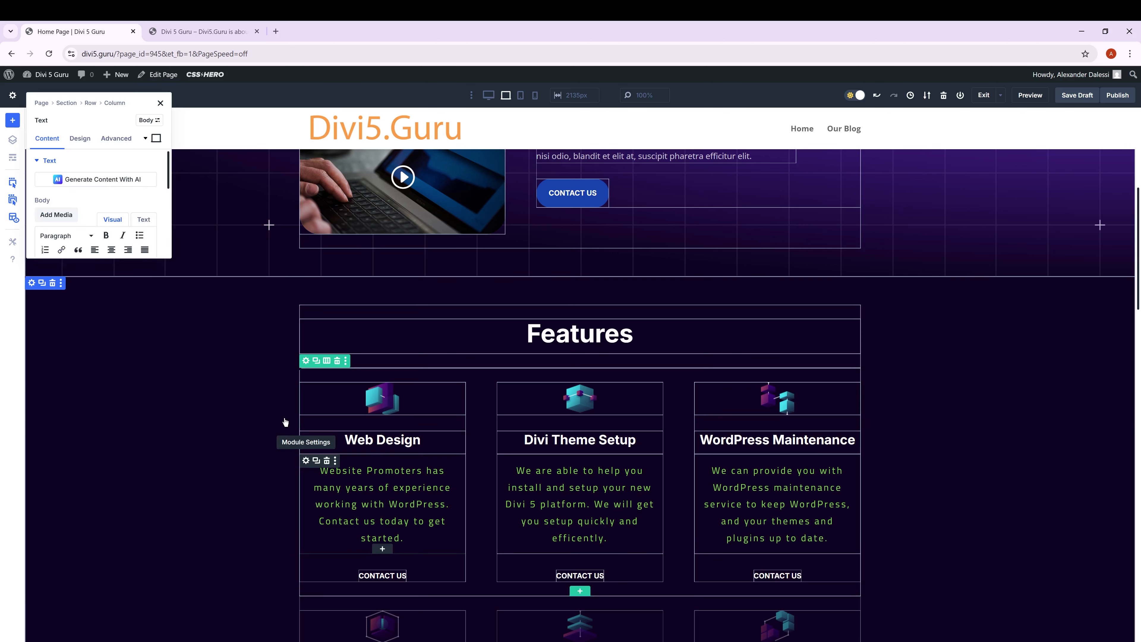
click(86, 140)
click(55, 232)
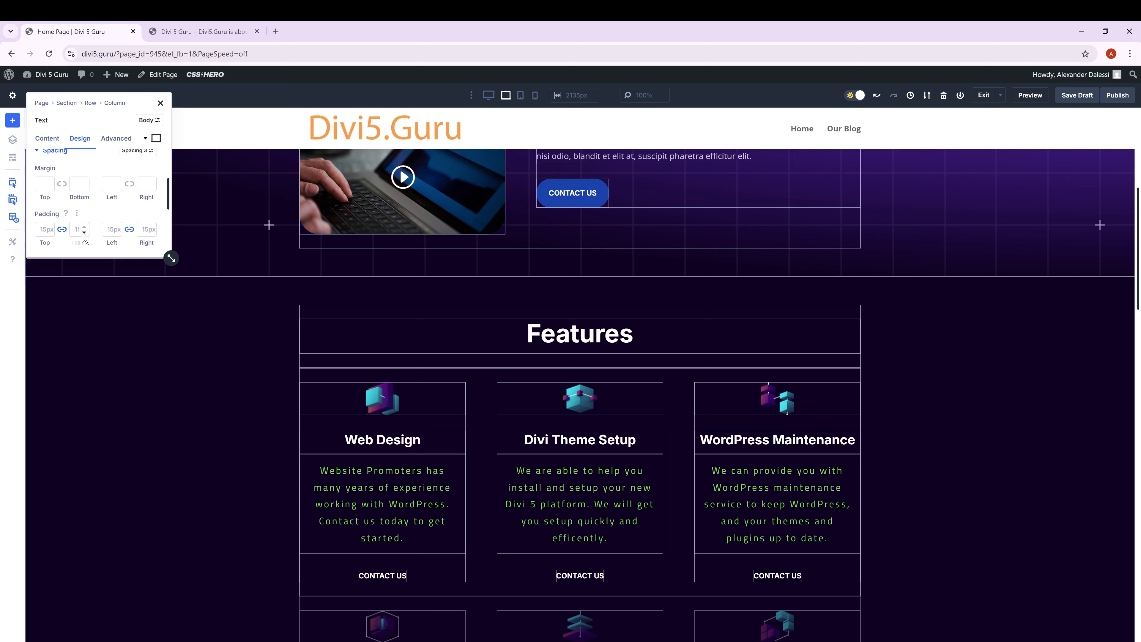
Step: Try reducing the Web Design description's linked top and bottom padding to 14px and below, and restore it to 15px
click(49, 232)
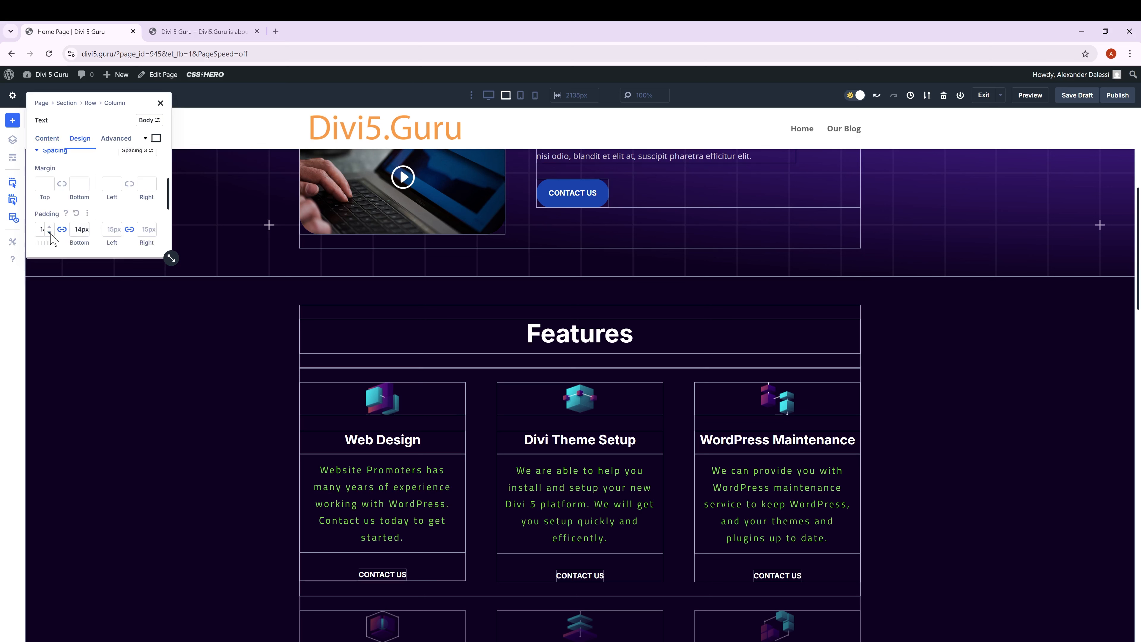
click(50, 232)
click(50, 227)
click(50, 227)
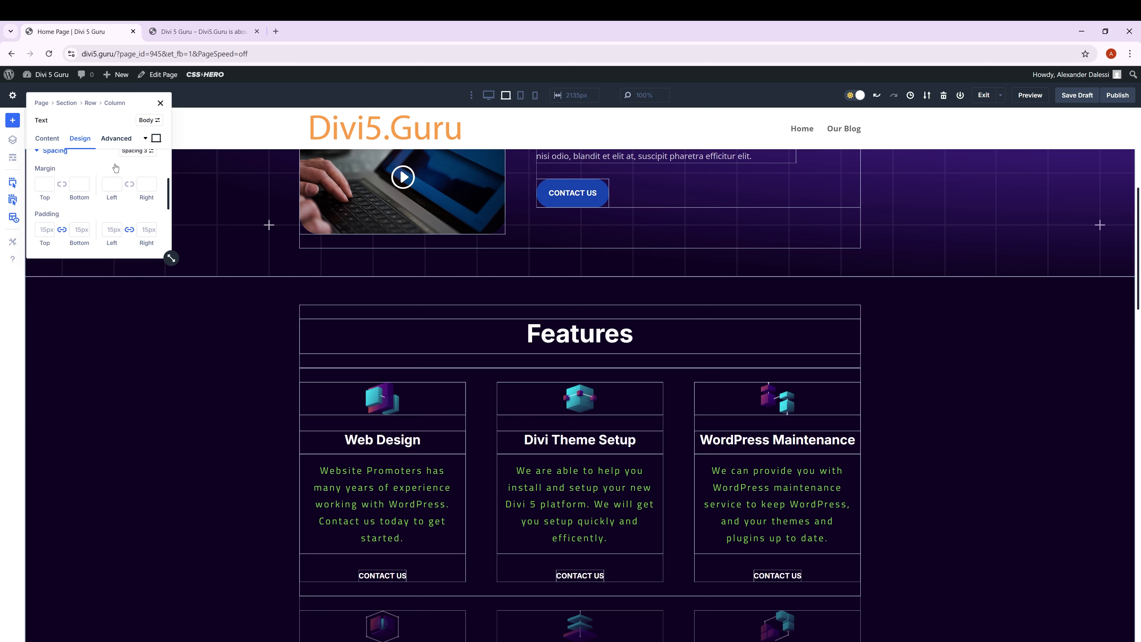
Step: Edit the Spacing 3 preset and lower its linked top and bottom padding to 10px
scroll(167, 256, up, 3)
click(126, 232)
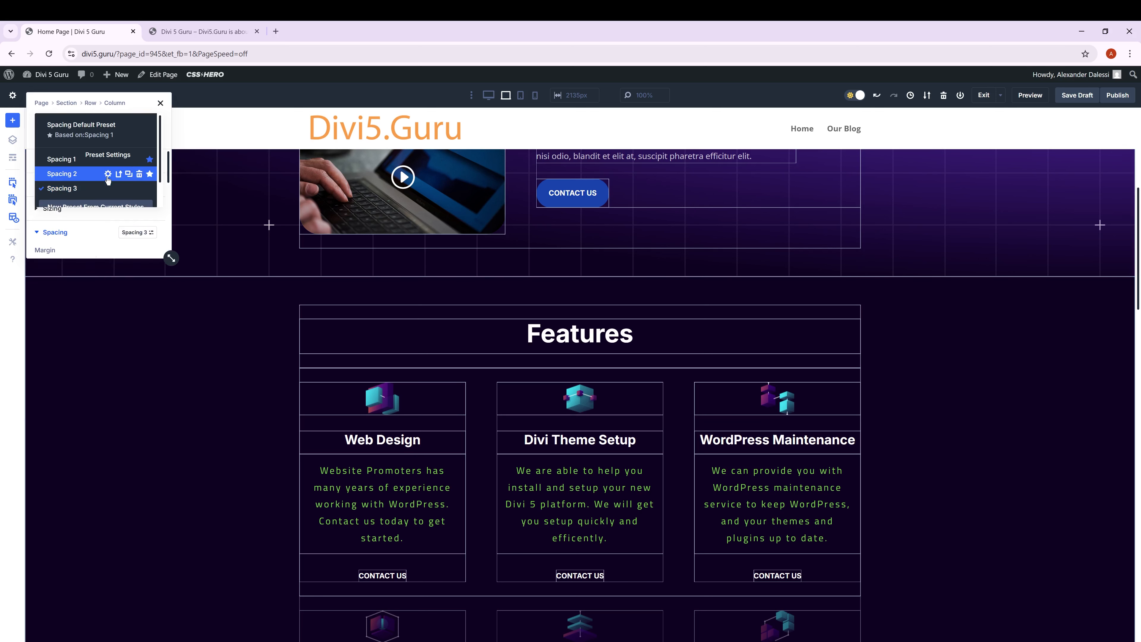
click(107, 190)
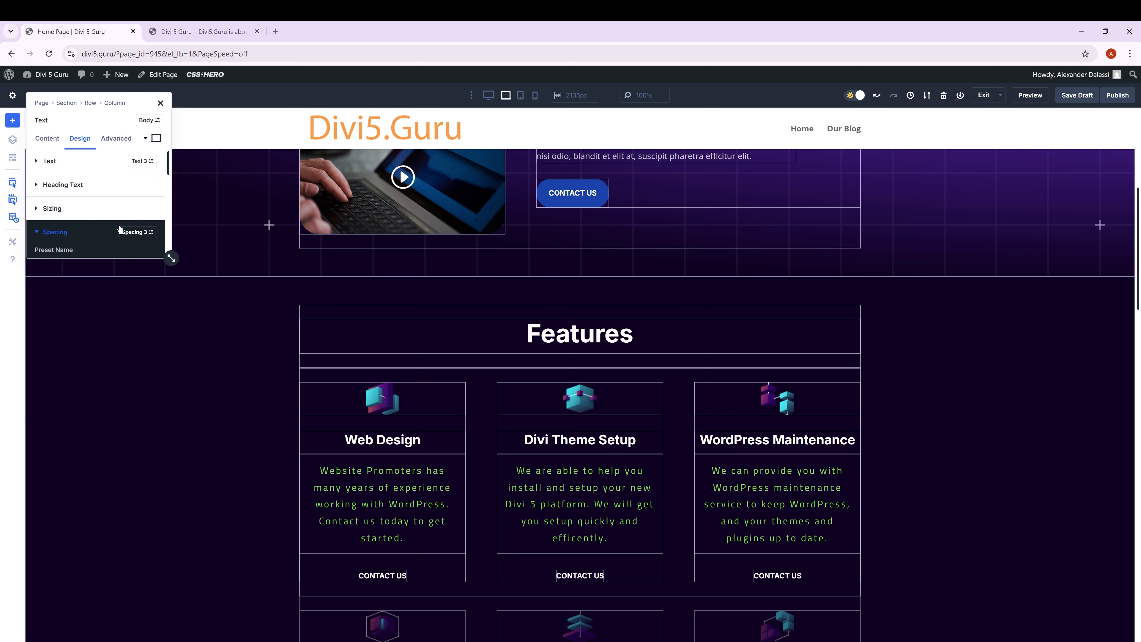
scroll(120, 230, down, 5)
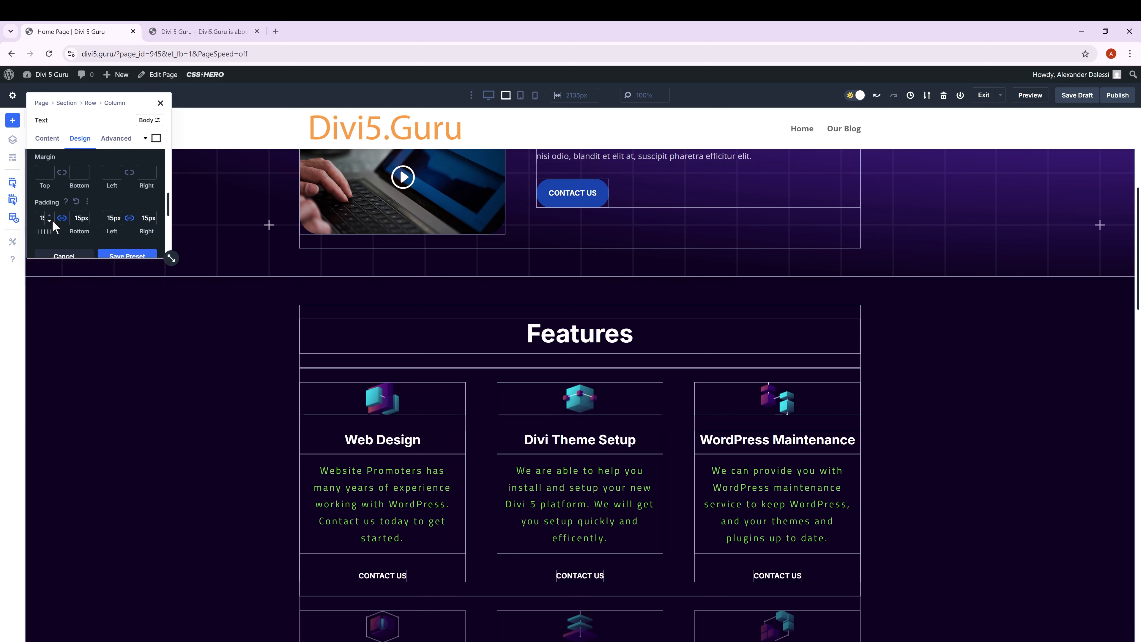
click(50, 221)
click(51, 220)
click(50, 220)
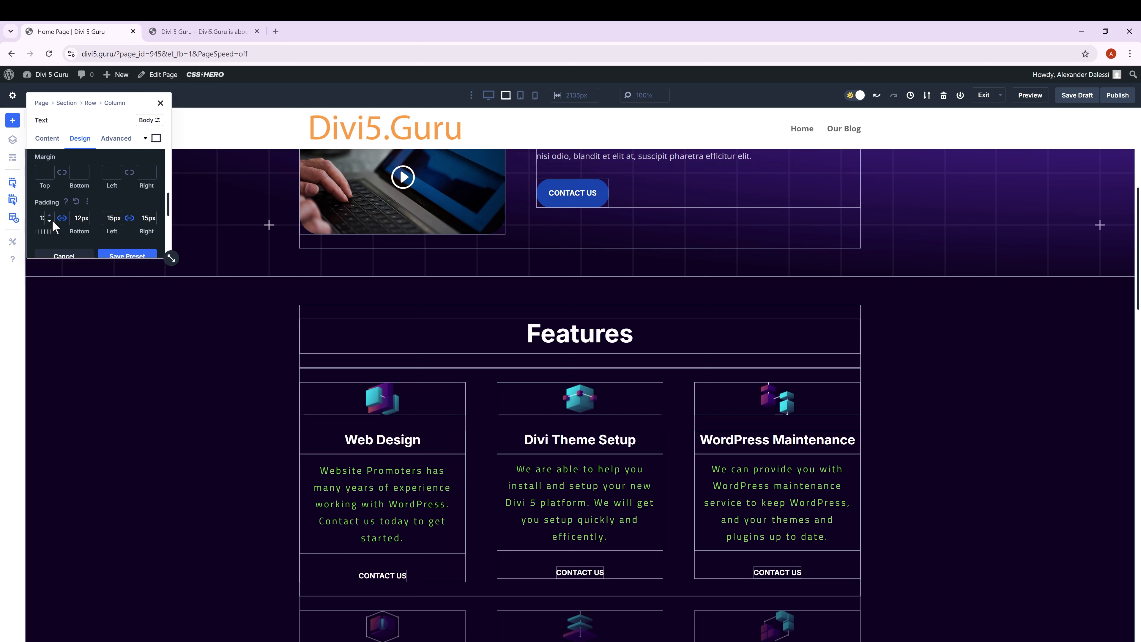
click(51, 221)
click(50, 221)
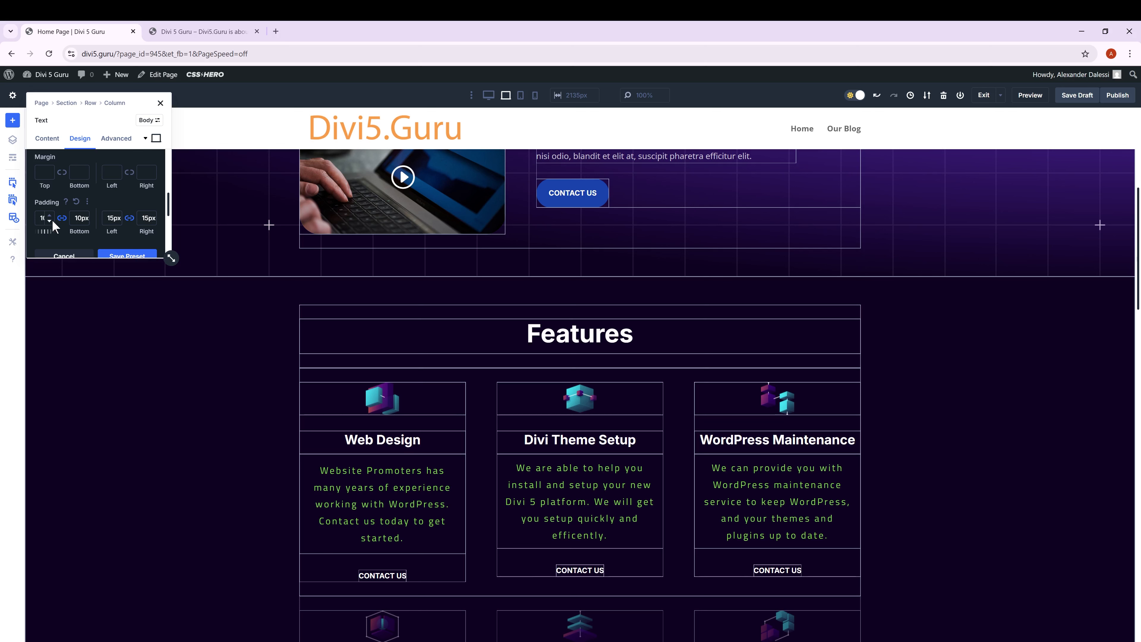
Step: Lower the Spacing 3 preset's linked left and right padding to 10px and close the module settings
scroll(53, 224, down, 1)
click(117, 182)
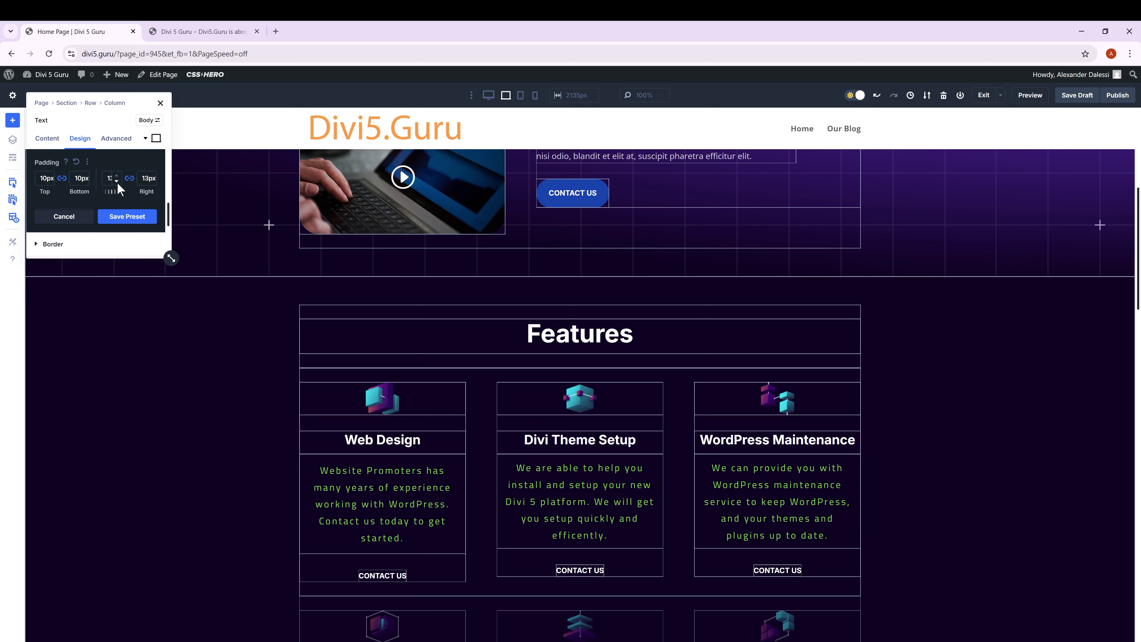
click(117, 182)
click(117, 182)
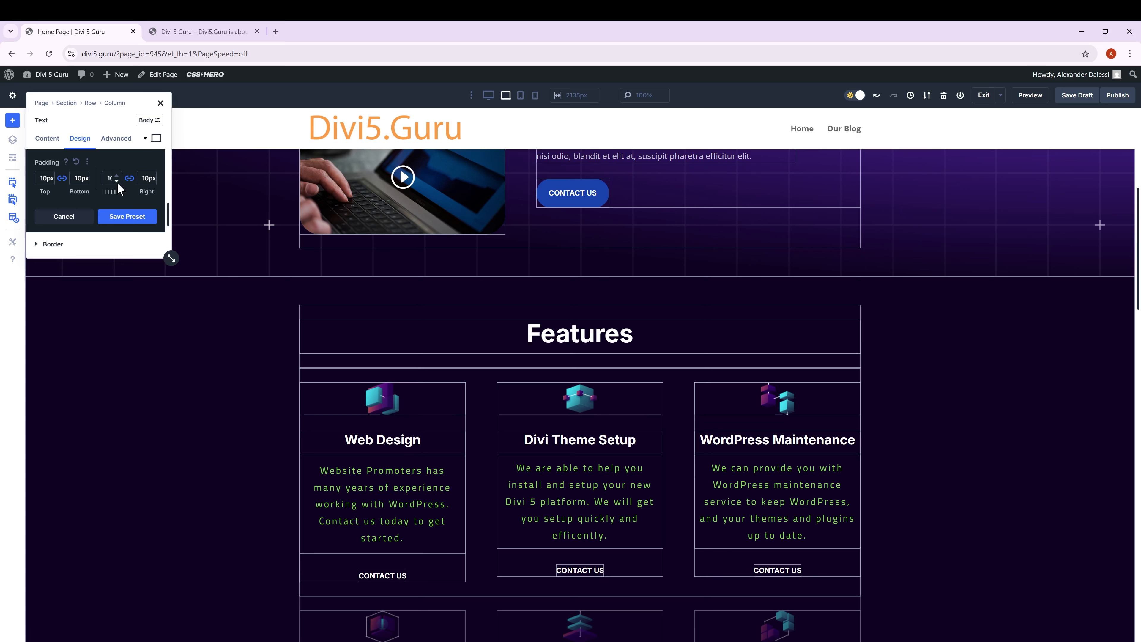
click(160, 103)
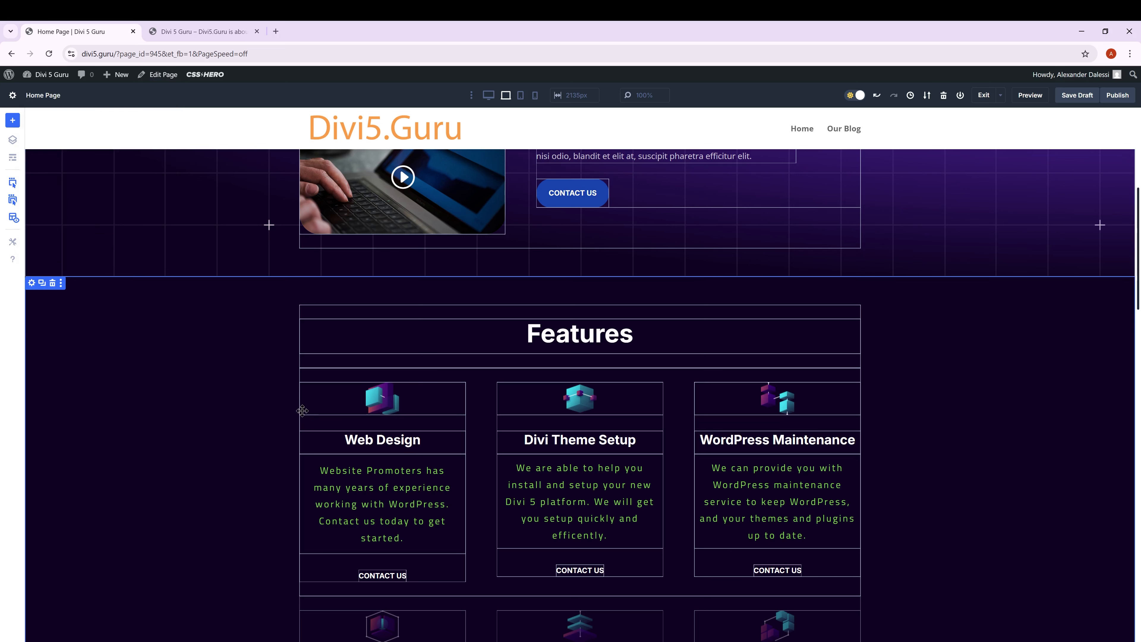
Step: Reopen the Spacing 3 preset's settings from the Web Design description and save the preset for the entire site
click(310, 466)
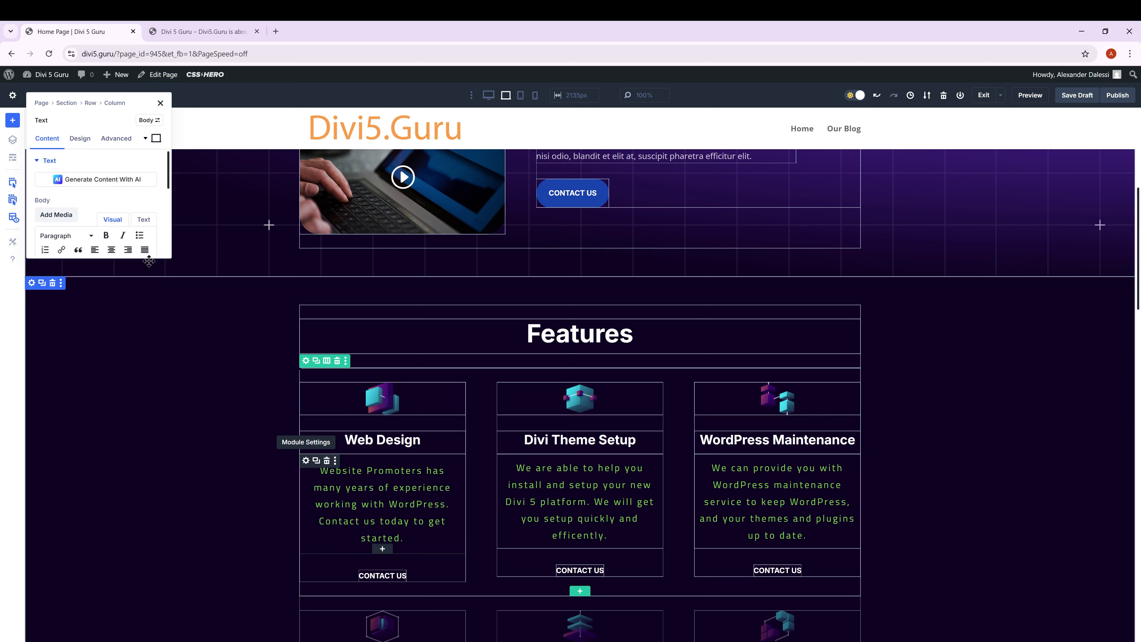
click(108, 139)
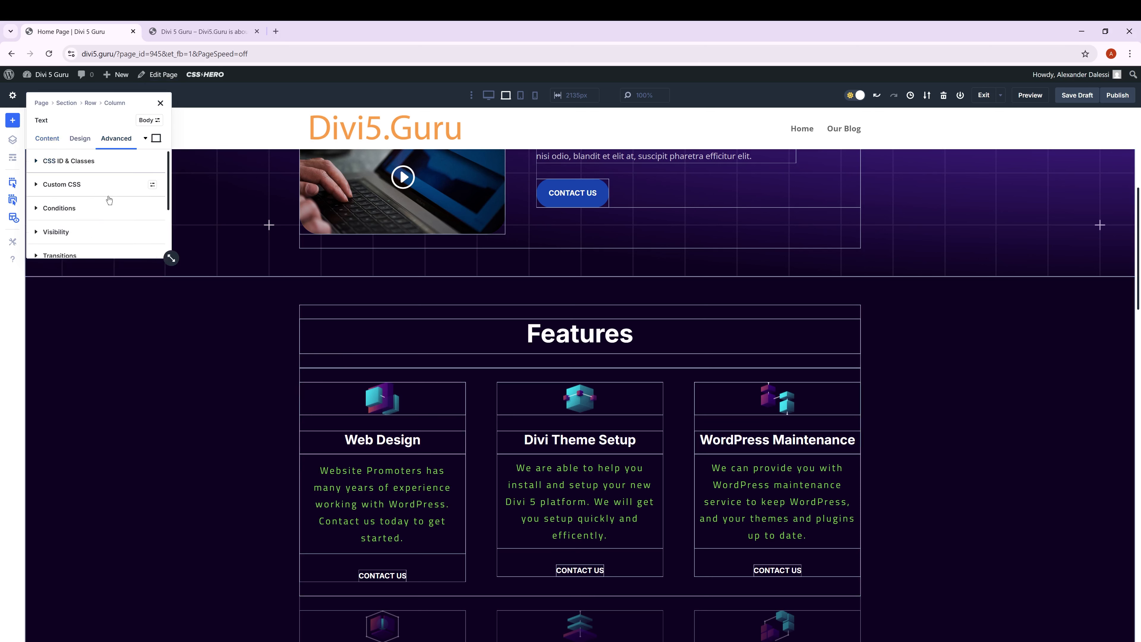
scroll(111, 203, down, 2)
scroll(111, 203, up, 3)
click(80, 138)
click(137, 232)
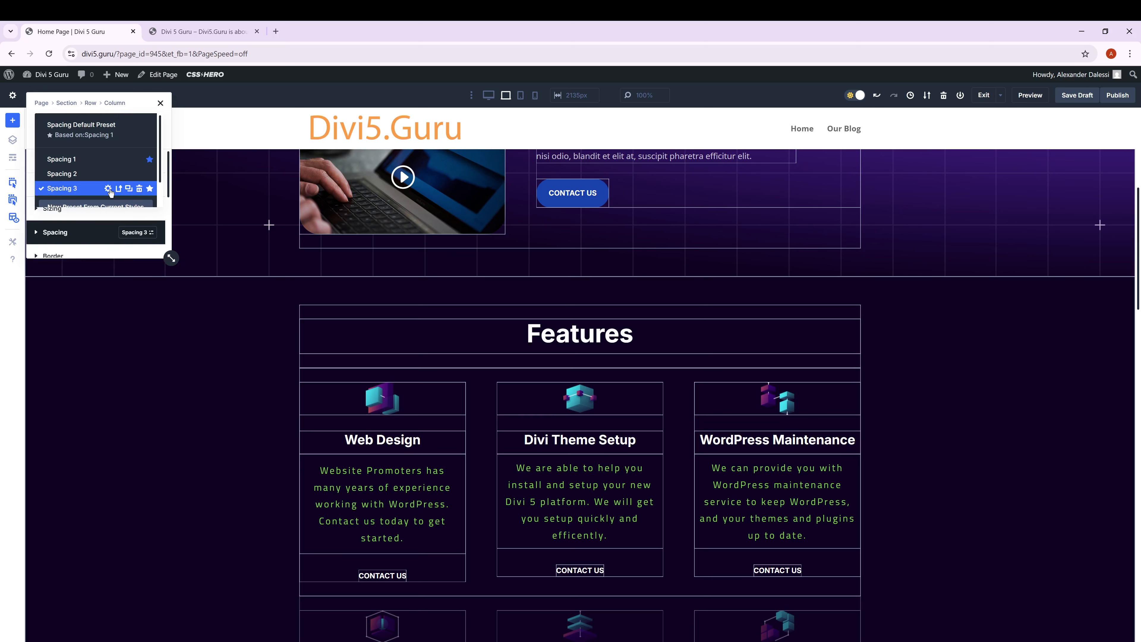
click(109, 189)
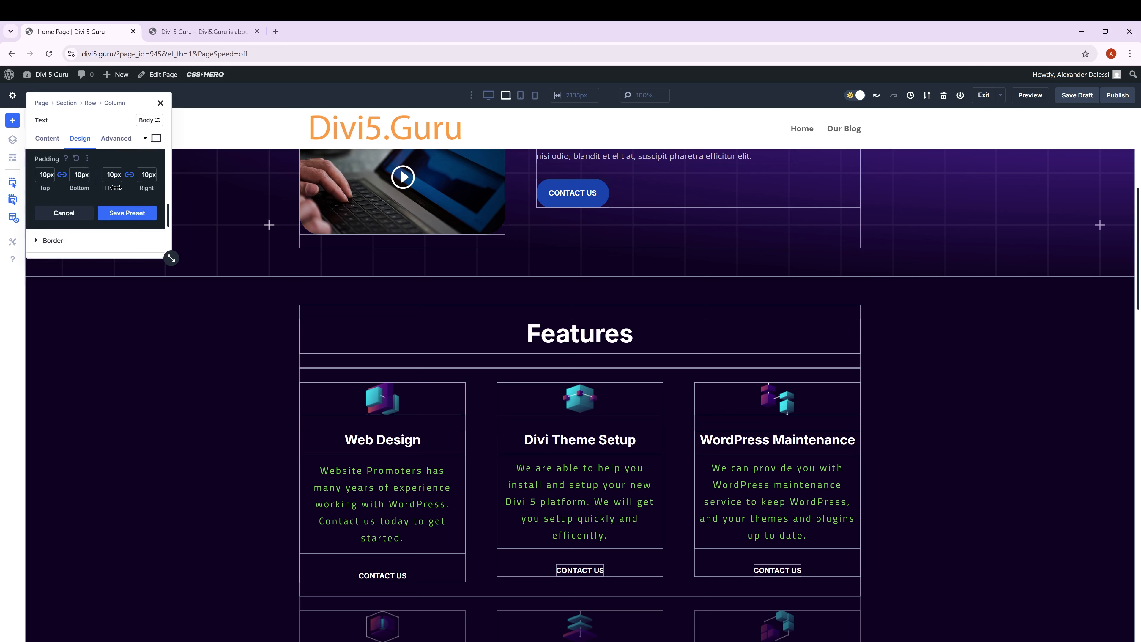
click(127, 219)
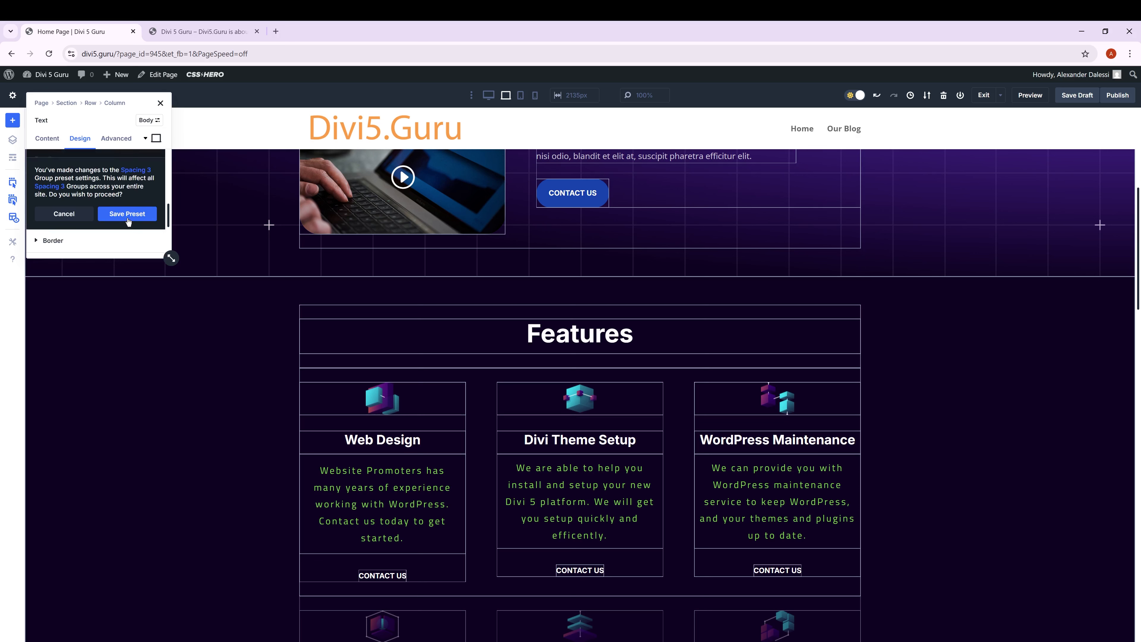
click(128, 215)
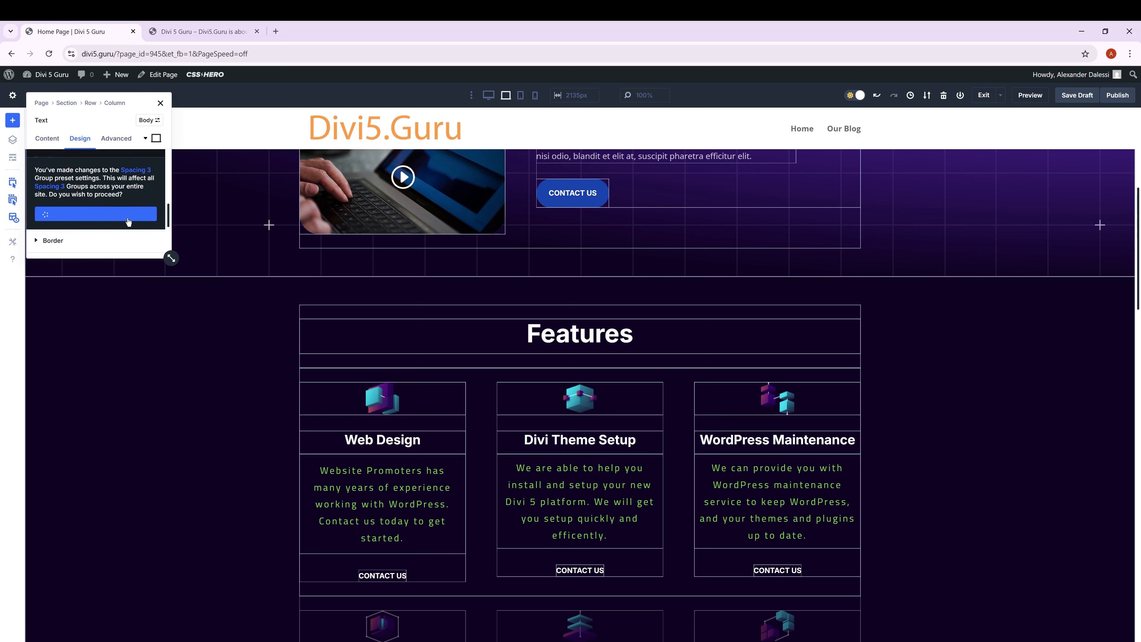
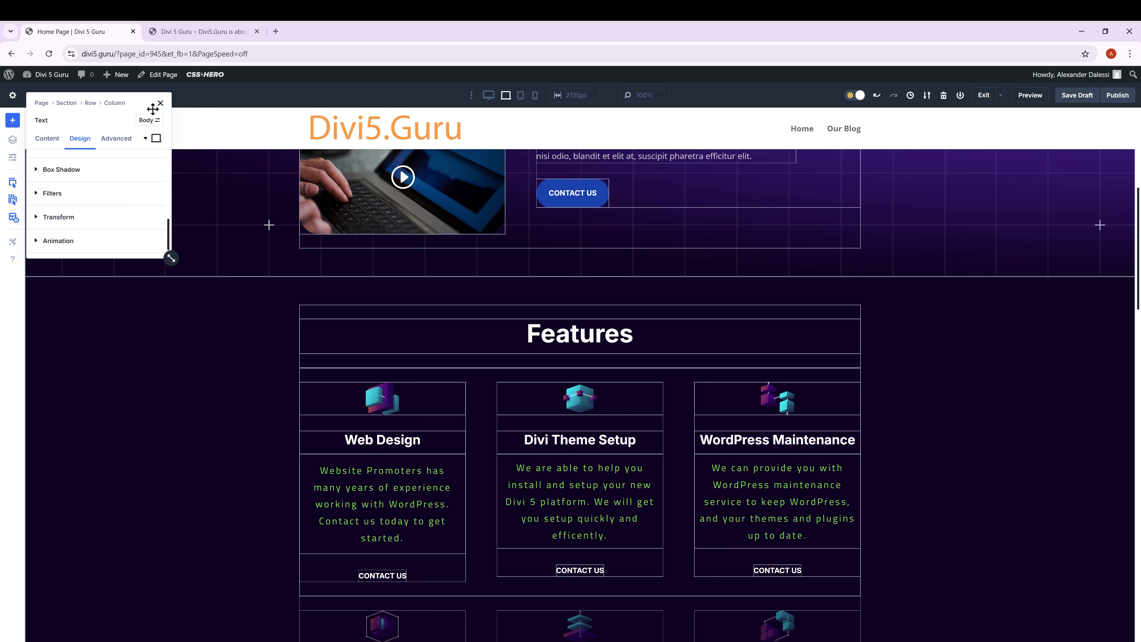
Step: Reopen the Web Design description's design settings, switch its spacing preset to Spacing 1 and back to Spacing 3
click(160, 103)
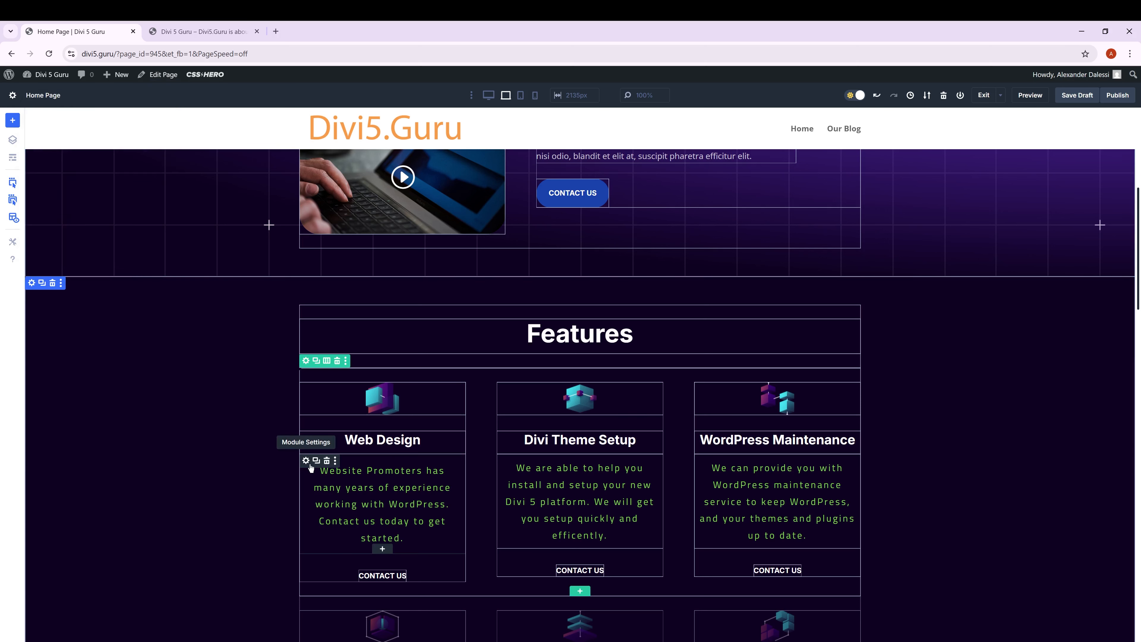
click(307, 465)
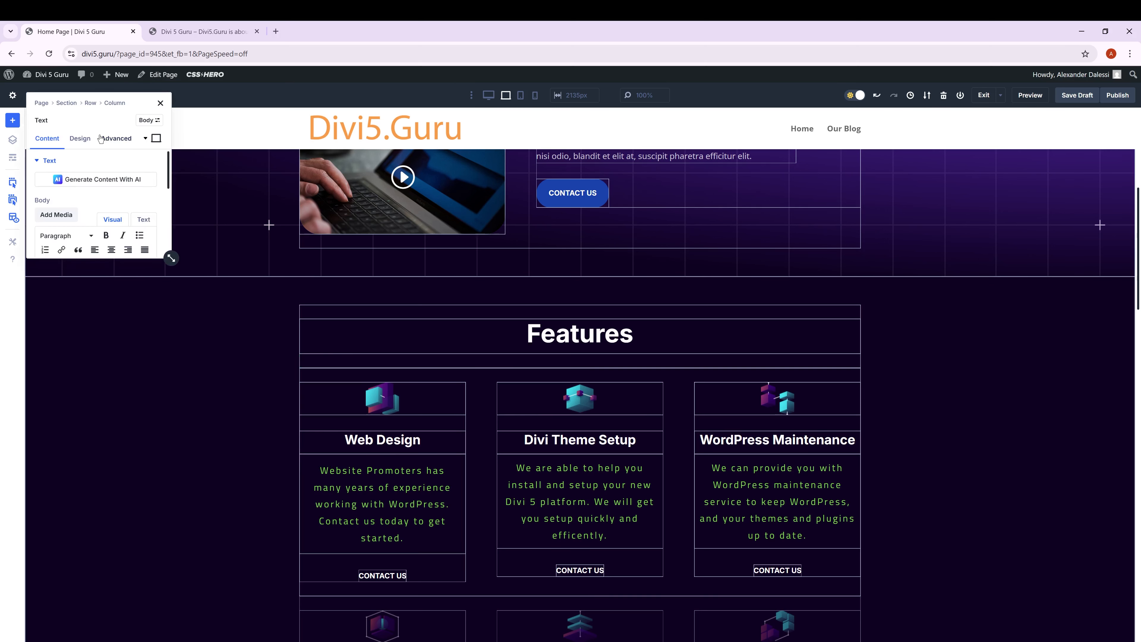
click(80, 138)
click(152, 234)
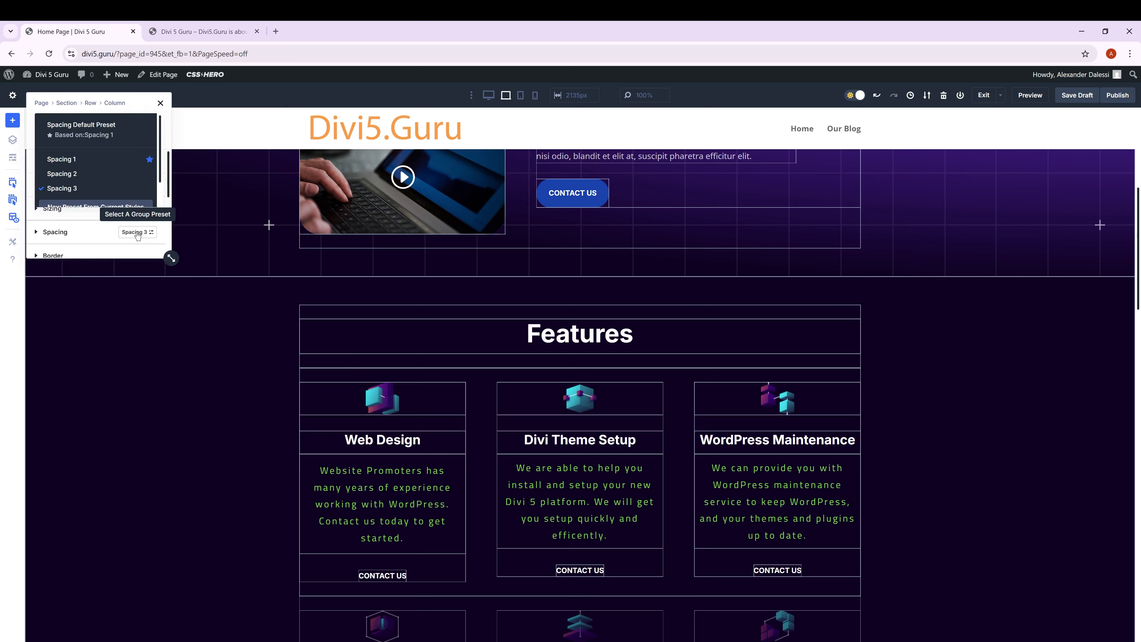
click(78, 162)
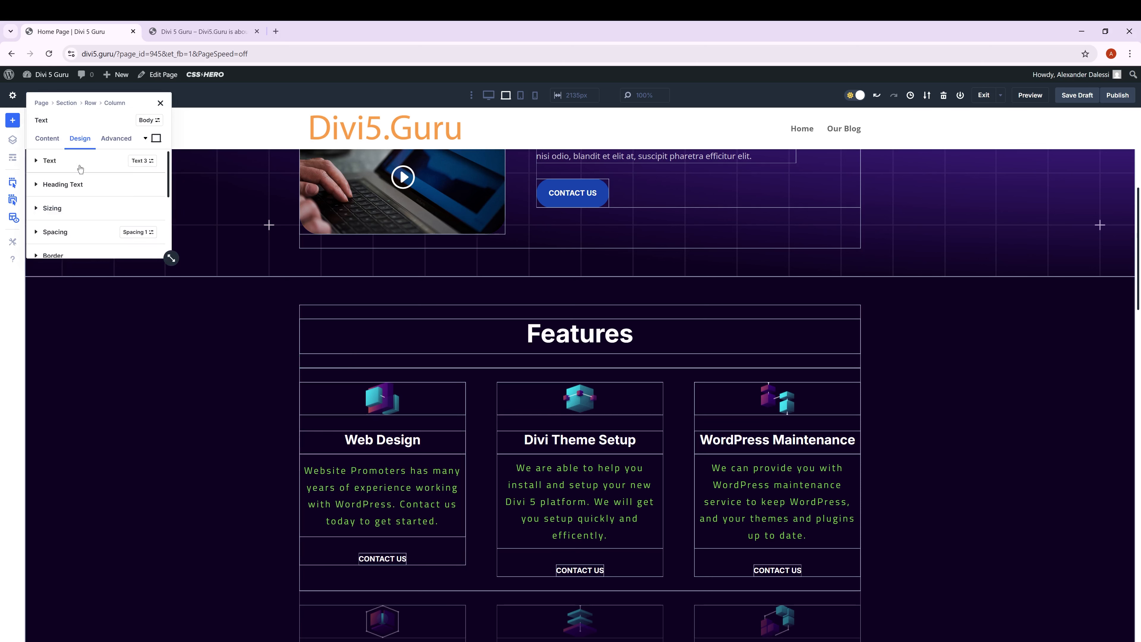
click(134, 233)
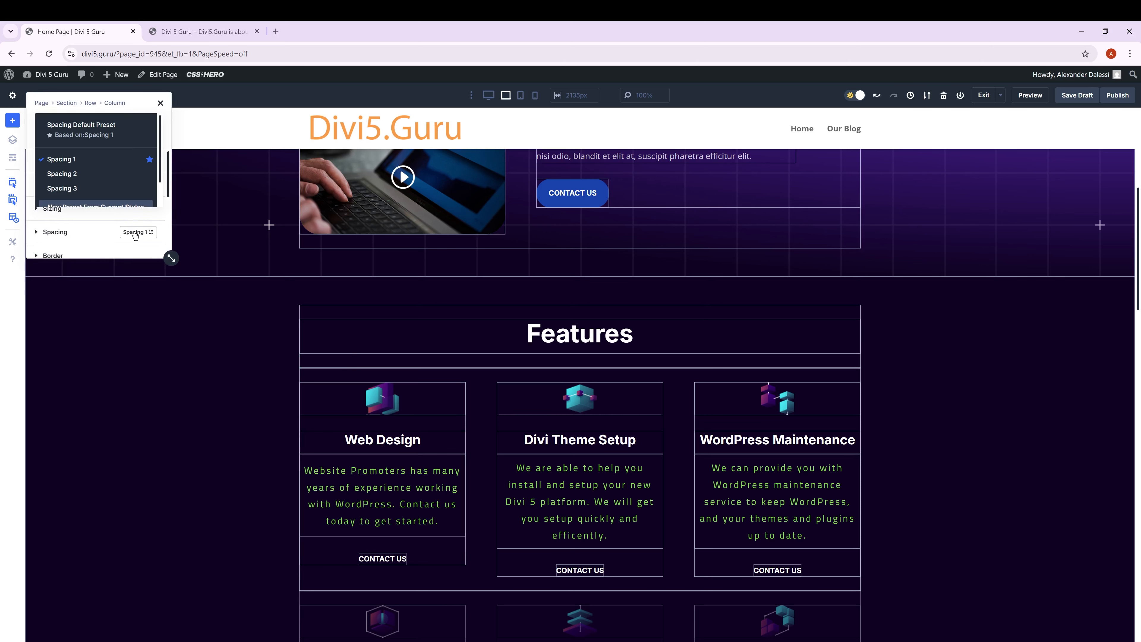
click(70, 189)
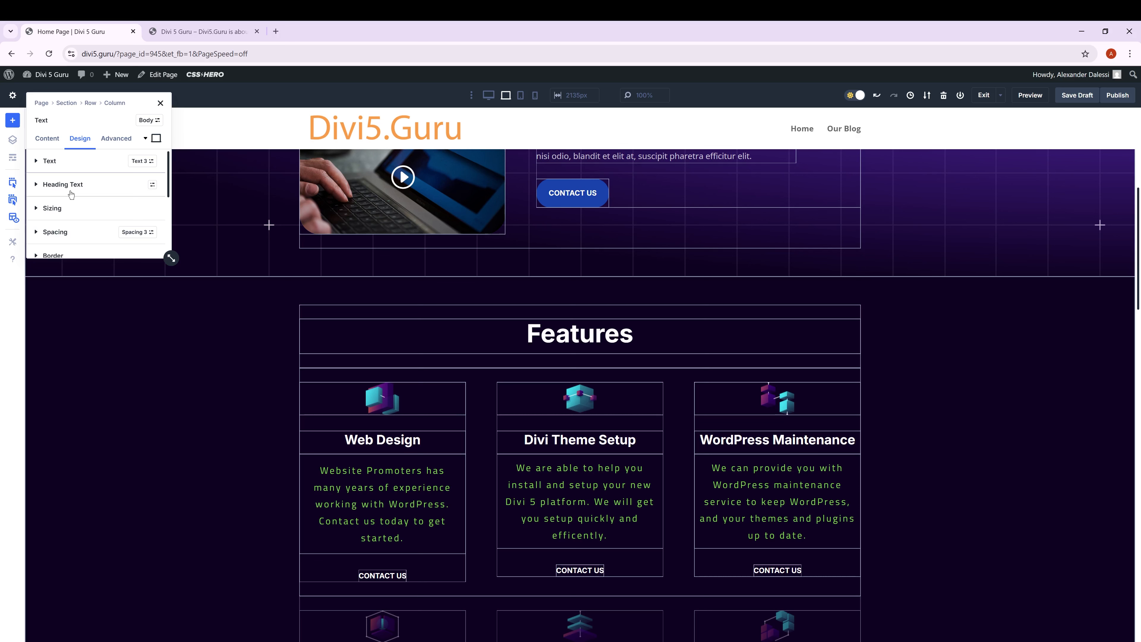
Step: Lower the Web Design description's linked top and bottom padding to 10px
click(59, 209)
click(58, 209)
click(70, 231)
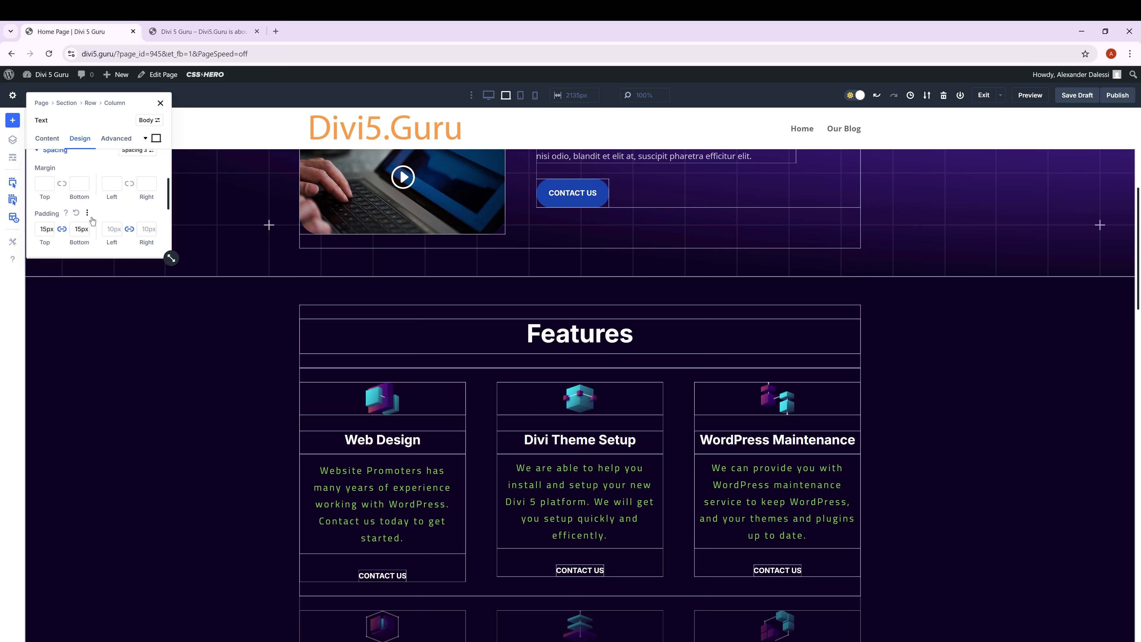
click(49, 232)
click(50, 232)
click(49, 232)
click(49, 233)
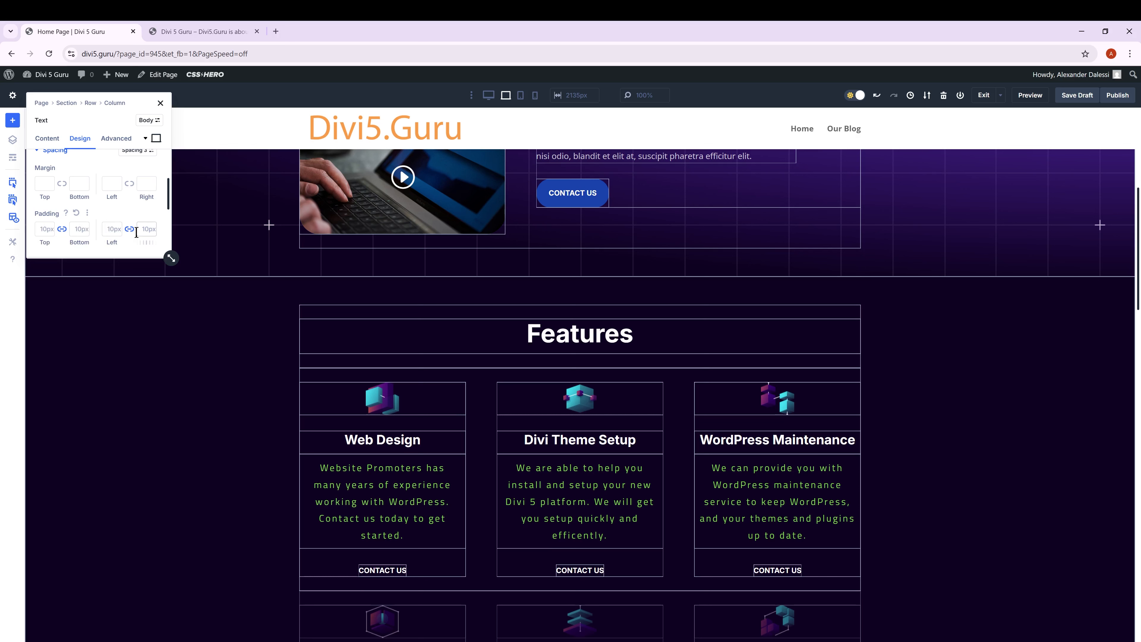
Step: Update the Spacing 3 preset with the Web Design description's current styles across the entire site
click(131, 152)
mouse_move(125, 225)
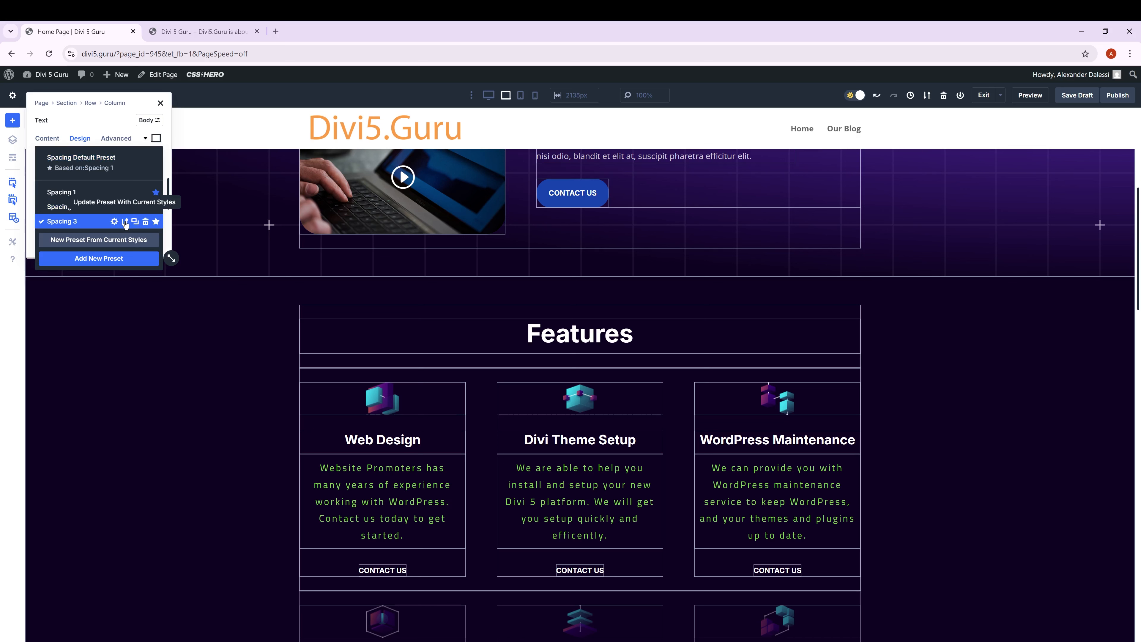
click(125, 223)
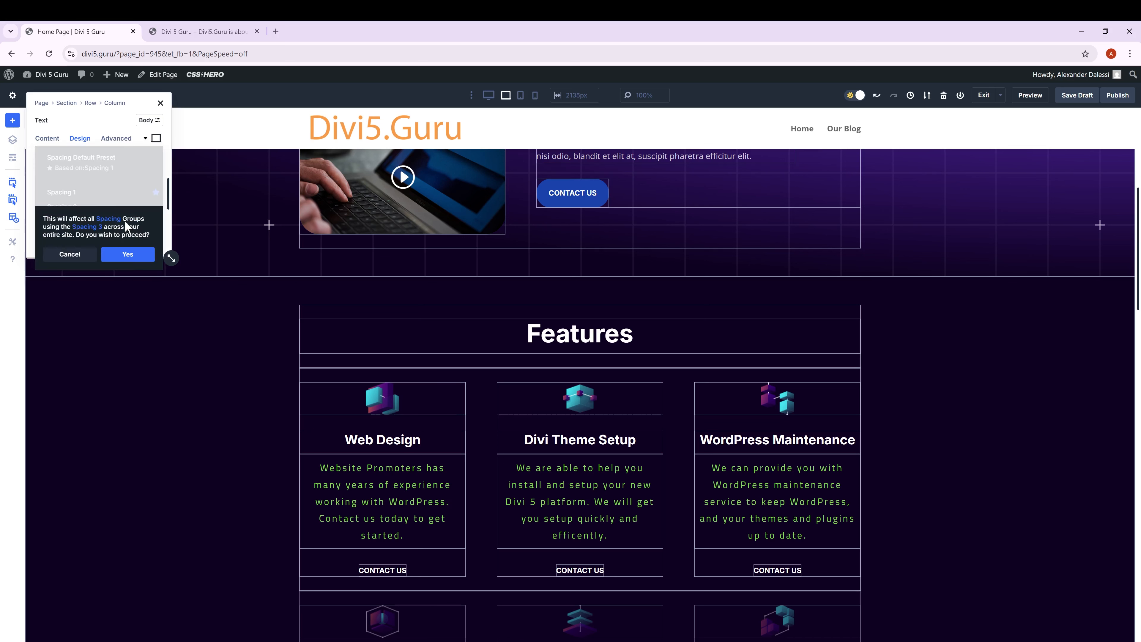
click(133, 254)
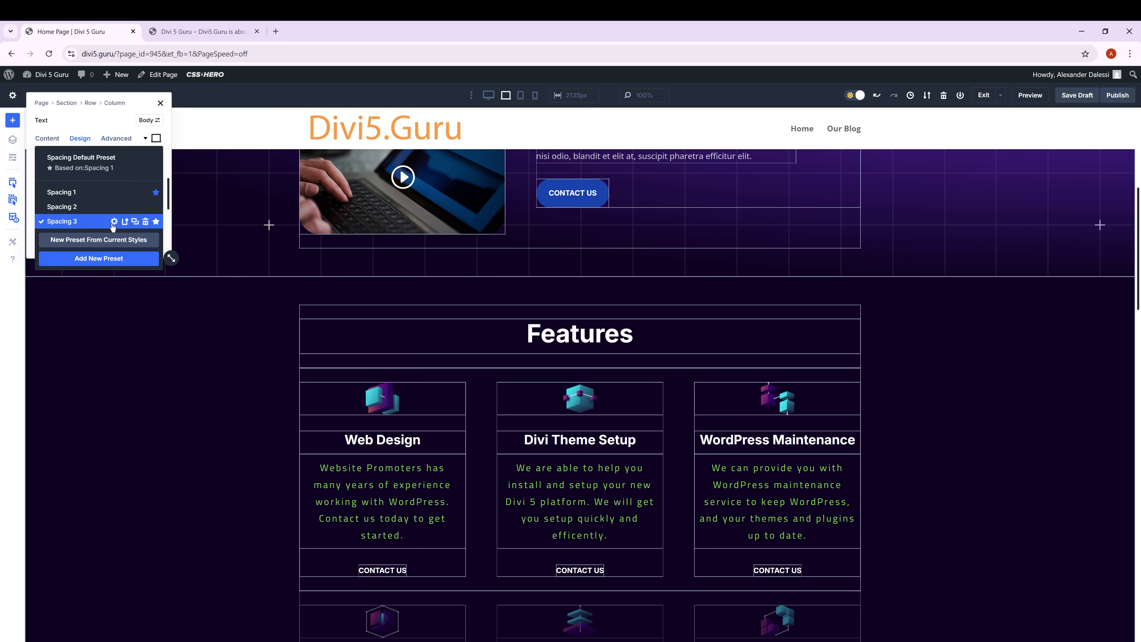
Step: Edit the Spacing 3 preset, try a linked top and bottom padding of 14px, restore 10px and close the settings
click(114, 222)
scroll(96, 233, down, 3)
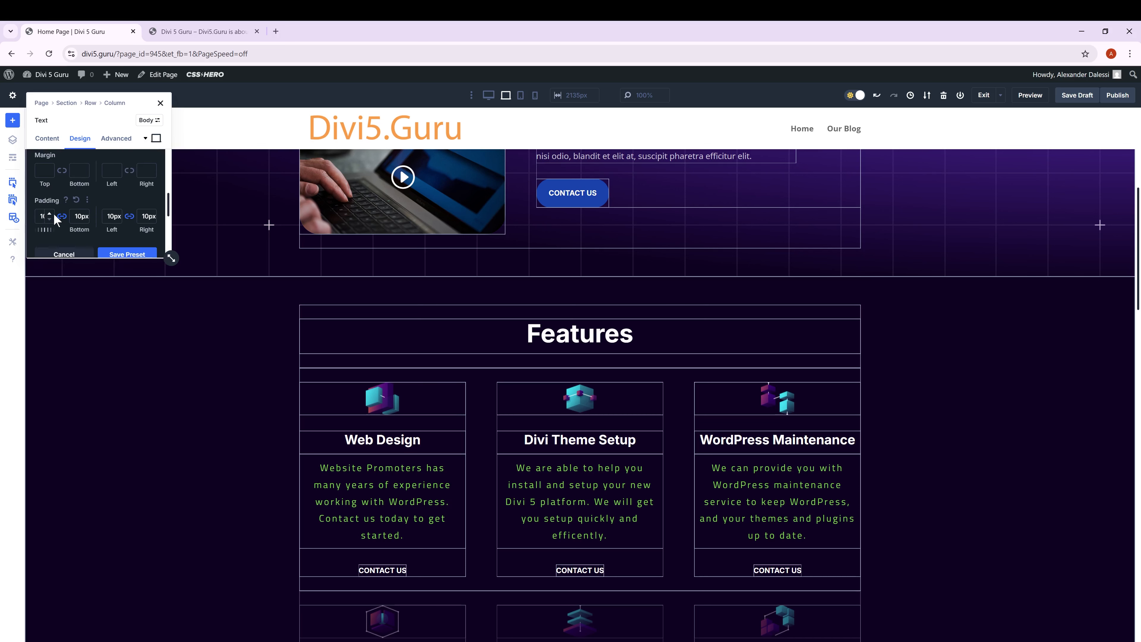
click(52, 214)
click(52, 213)
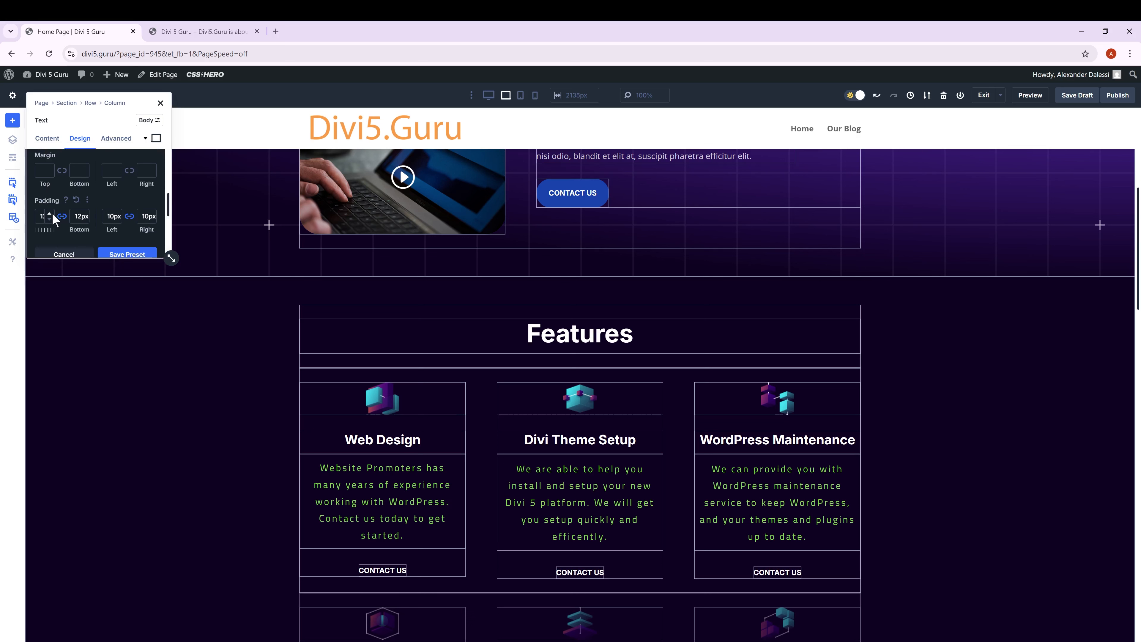
click(52, 214)
click(52, 214)
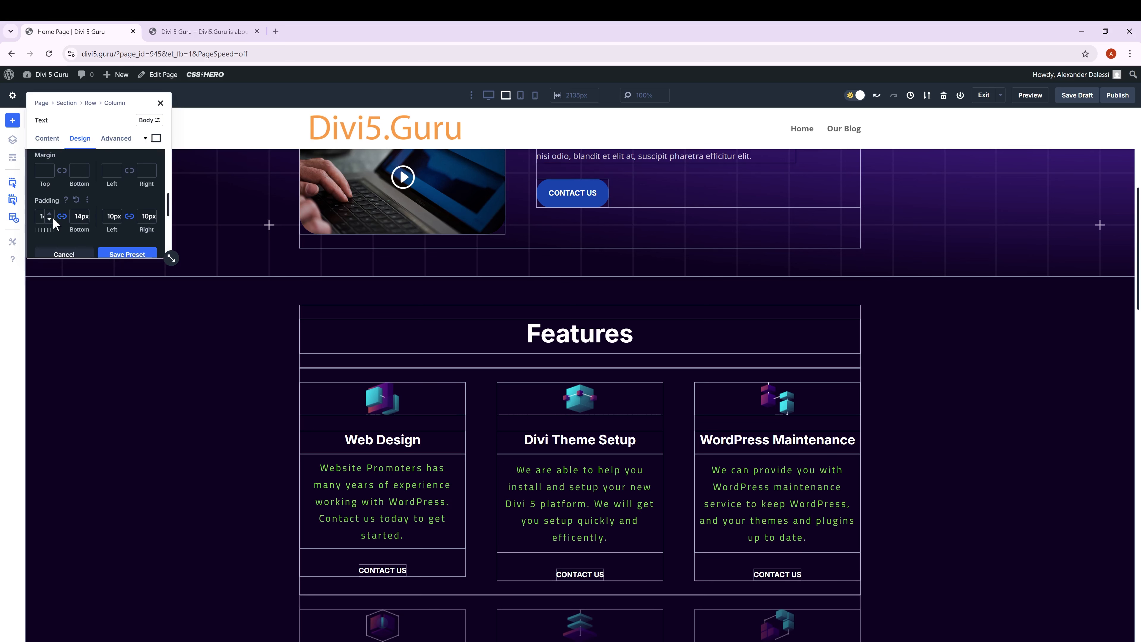
click(52, 217)
click(52, 218)
click(52, 217)
click(53, 218)
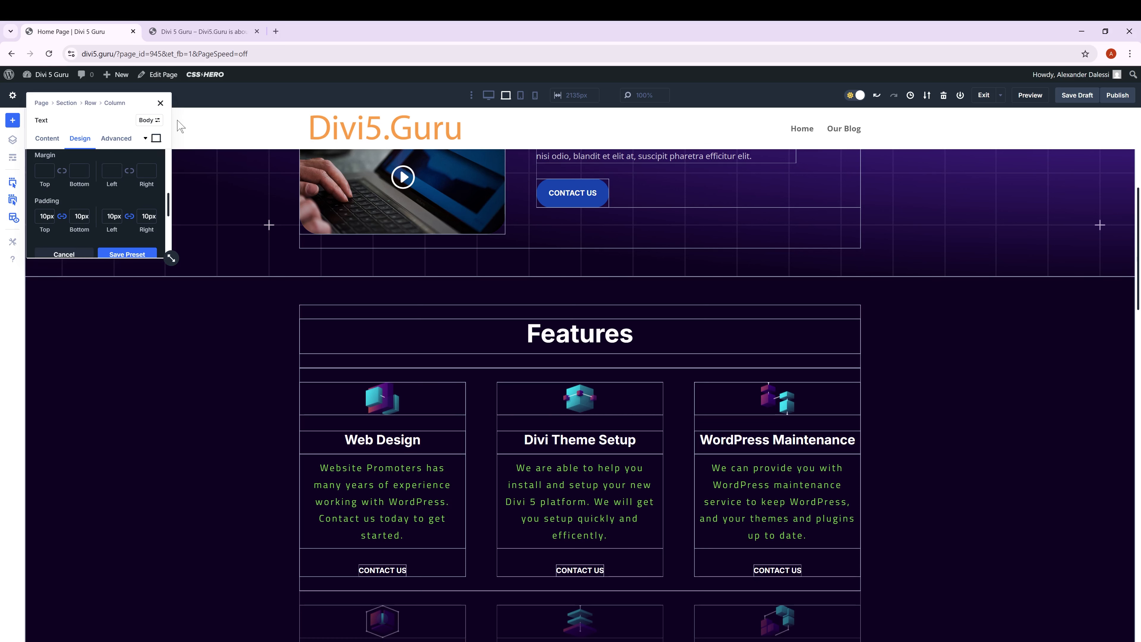
click(161, 103)
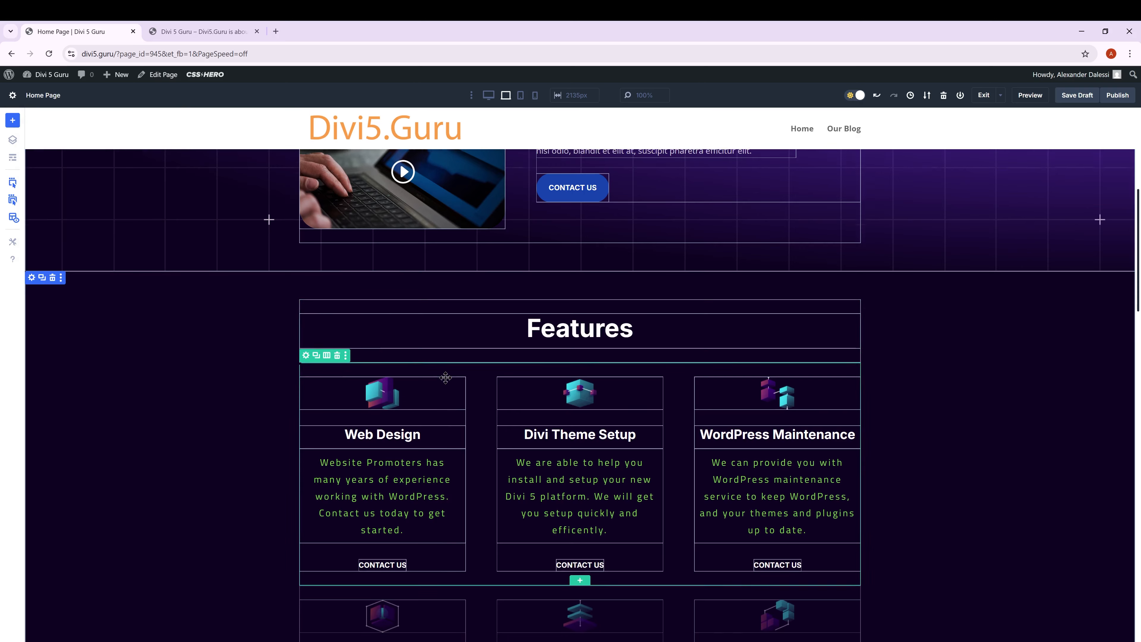
Step: Open the Spacing 3 preset from the WordPress Maintenance description and try raising its linked top and bottom padding to 18px
scroll(445, 377, down, 2)
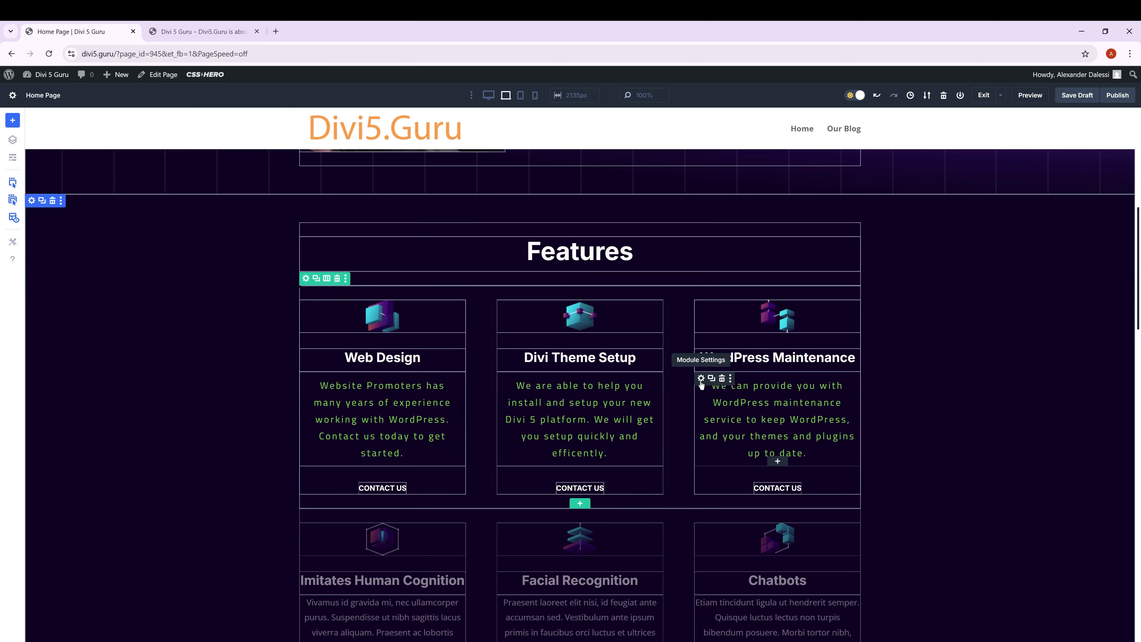
click(701, 379)
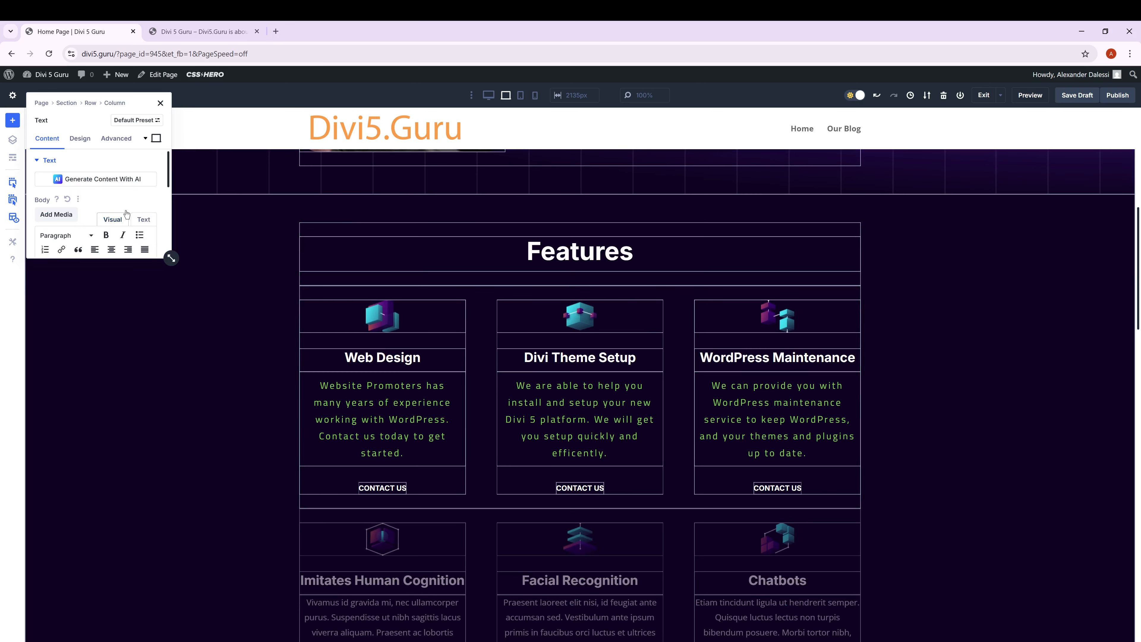
click(80, 138)
click(137, 232)
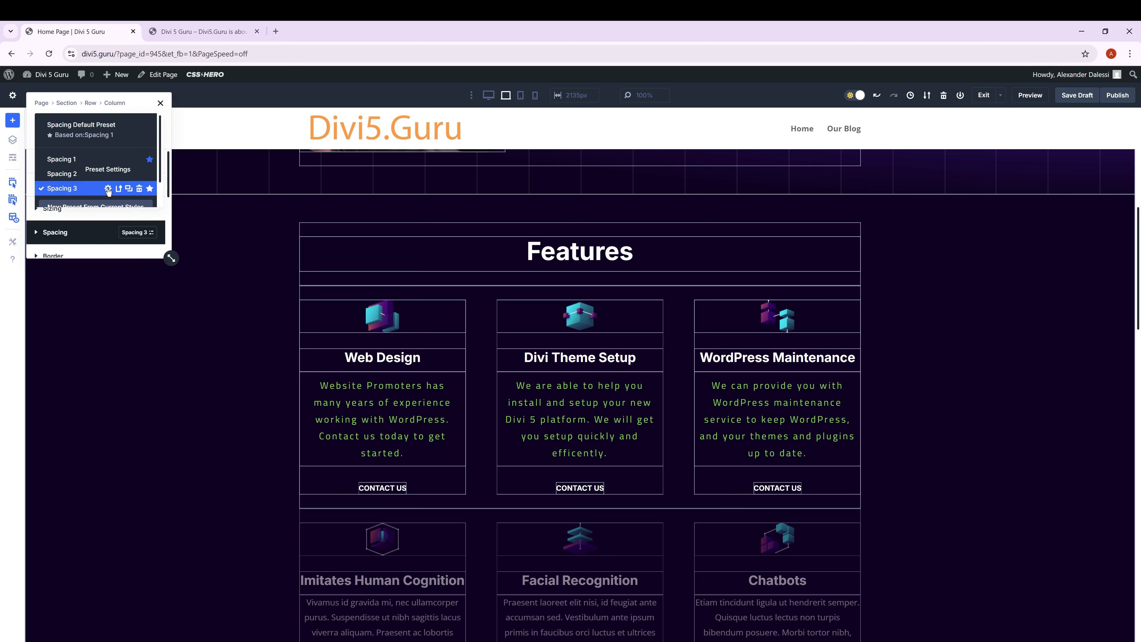
click(108, 189)
scroll(66, 221, down, 3)
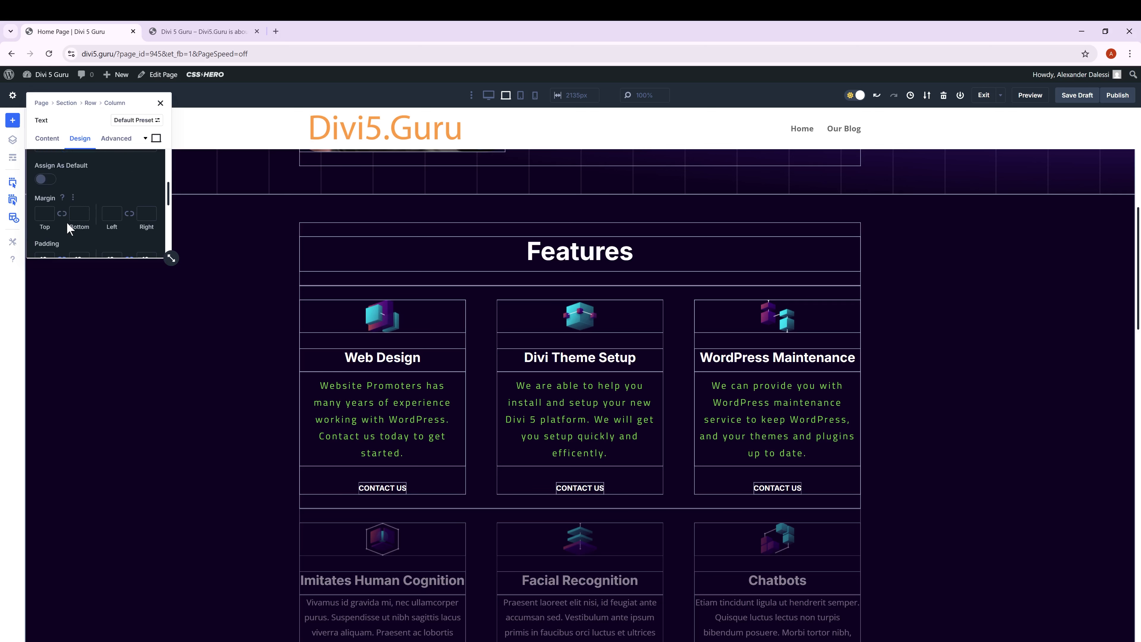
click(50, 216)
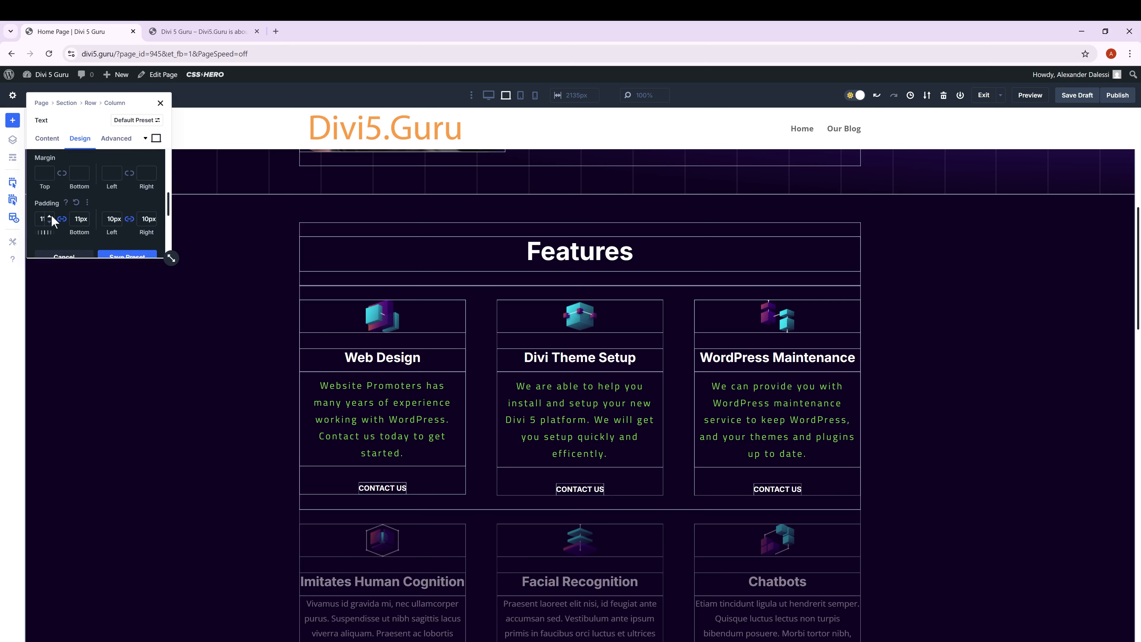
click(50, 215)
click(51, 216)
click(50, 215)
click(51, 215)
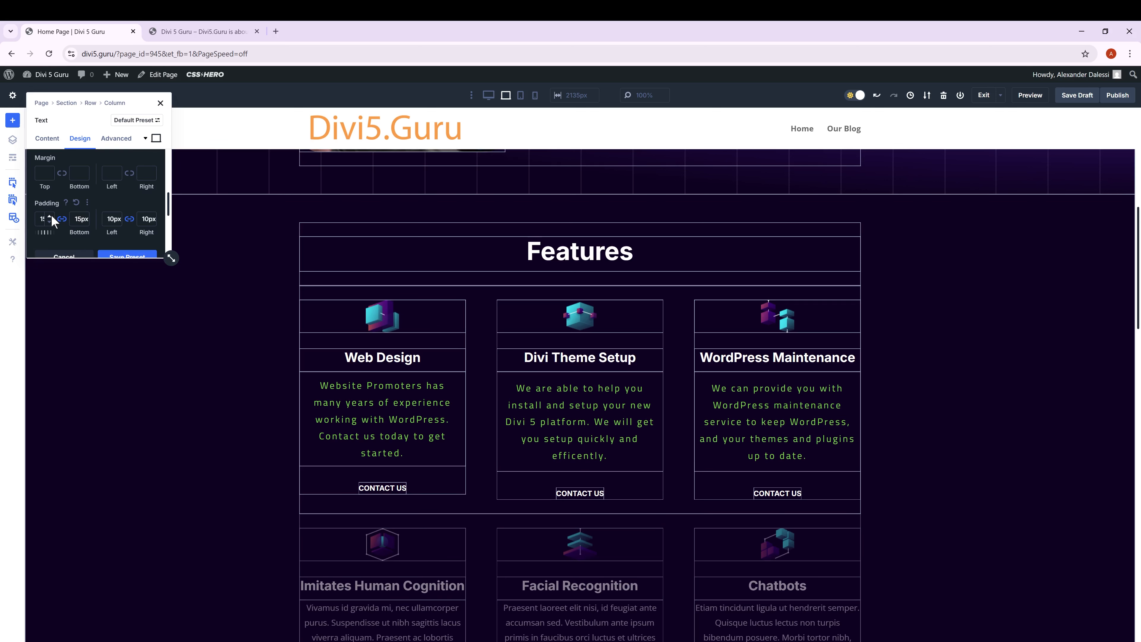
click(50, 215)
click(50, 215)
click(51, 215)
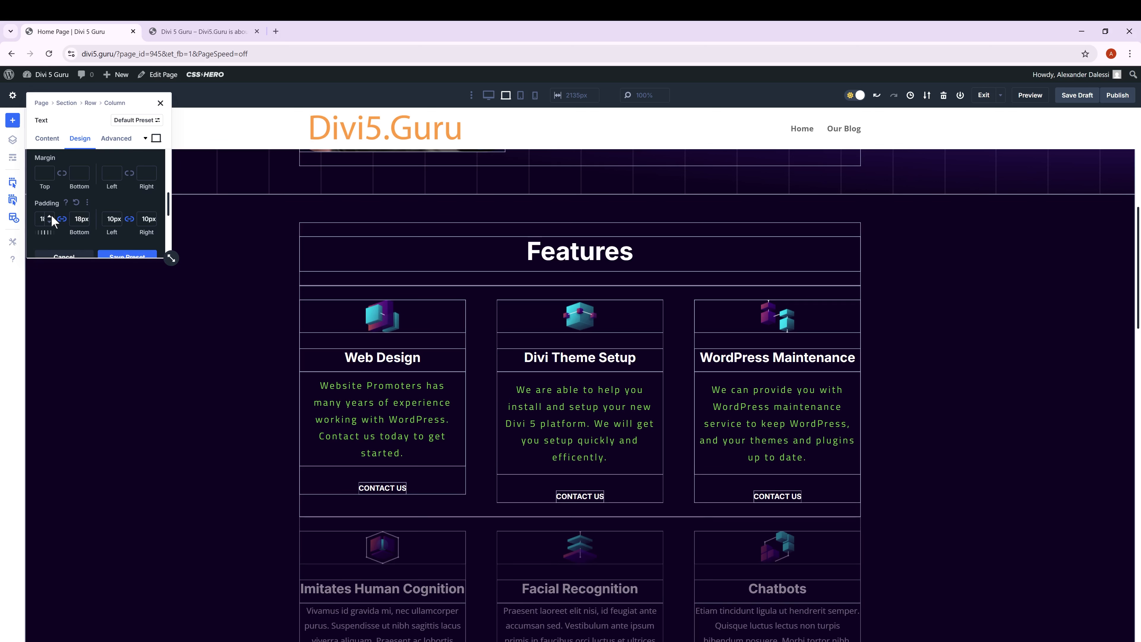
Step: Bring the Spacing 3 preset's linked top and bottom padding back to 10px and close the module settings
click(50, 221)
click(50, 221)
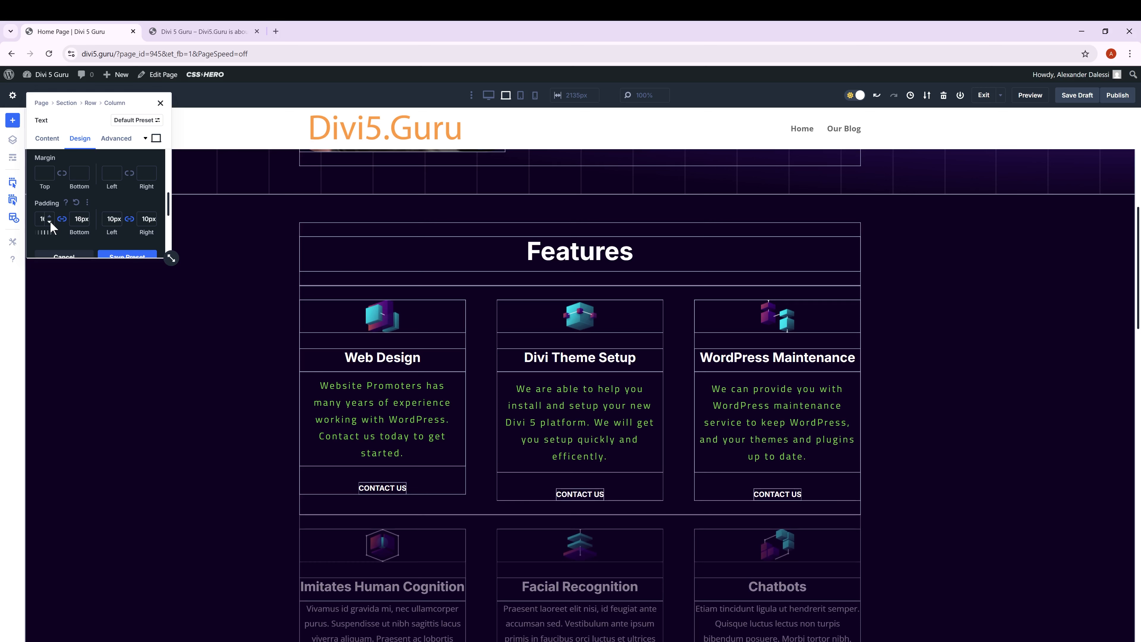
click(50, 222)
click(50, 221)
click(50, 221)
click(50, 221)
click(50, 221)
click(50, 222)
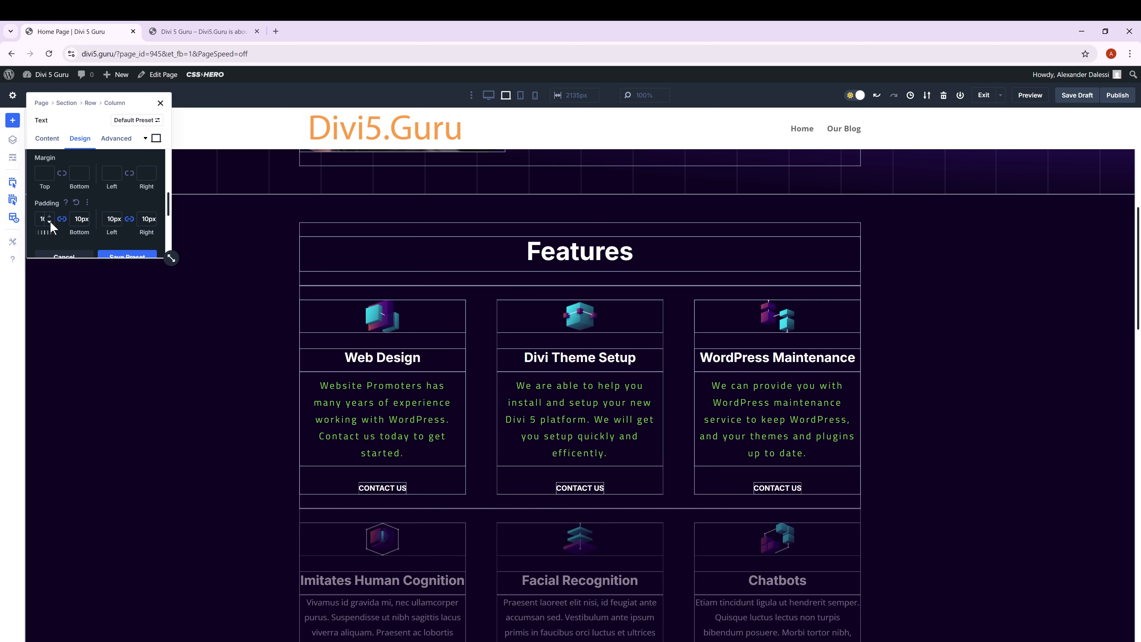
click(160, 103)
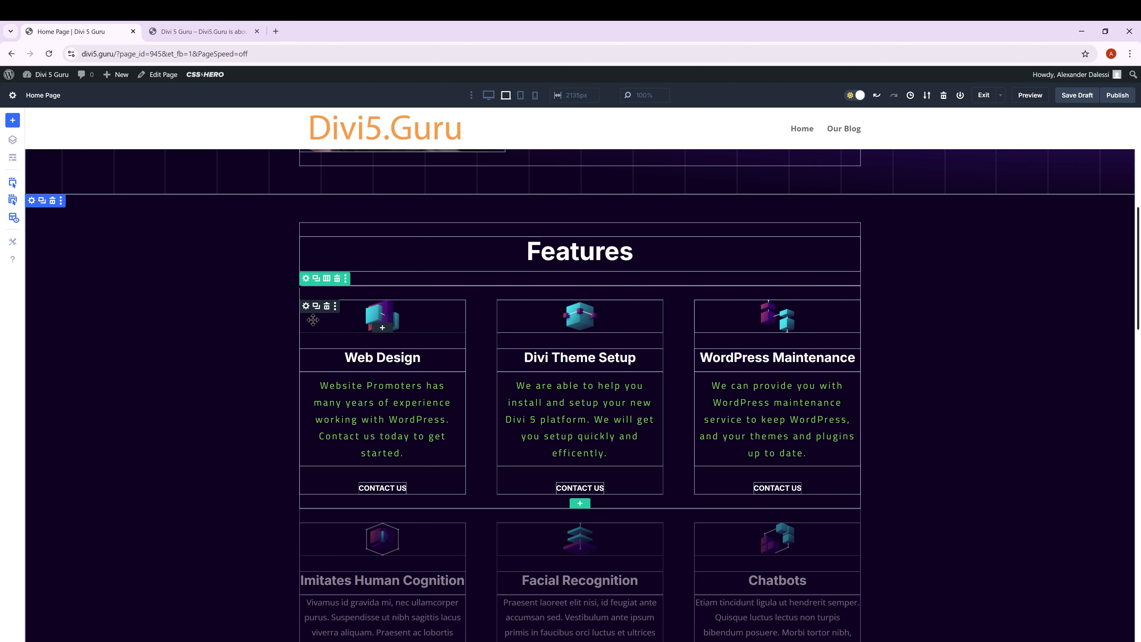
Step: Review the home page from the features section down to the footer and back up to the hero section
scroll(466, 384, down, 5)
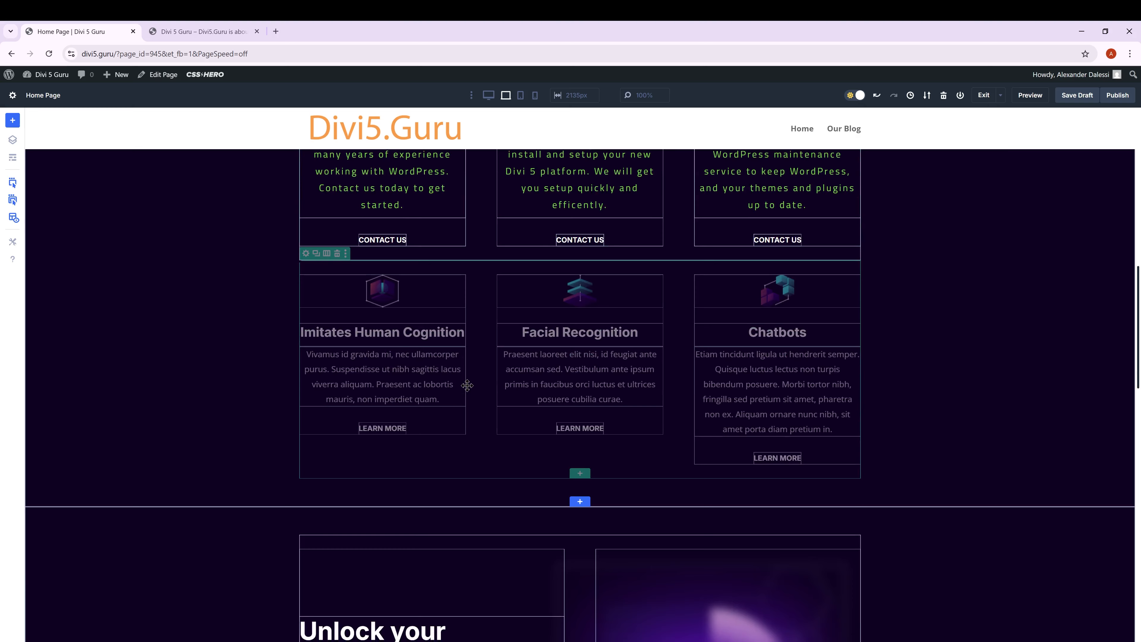
scroll(468, 385, down, 5)
scroll(467, 386, down, 10)
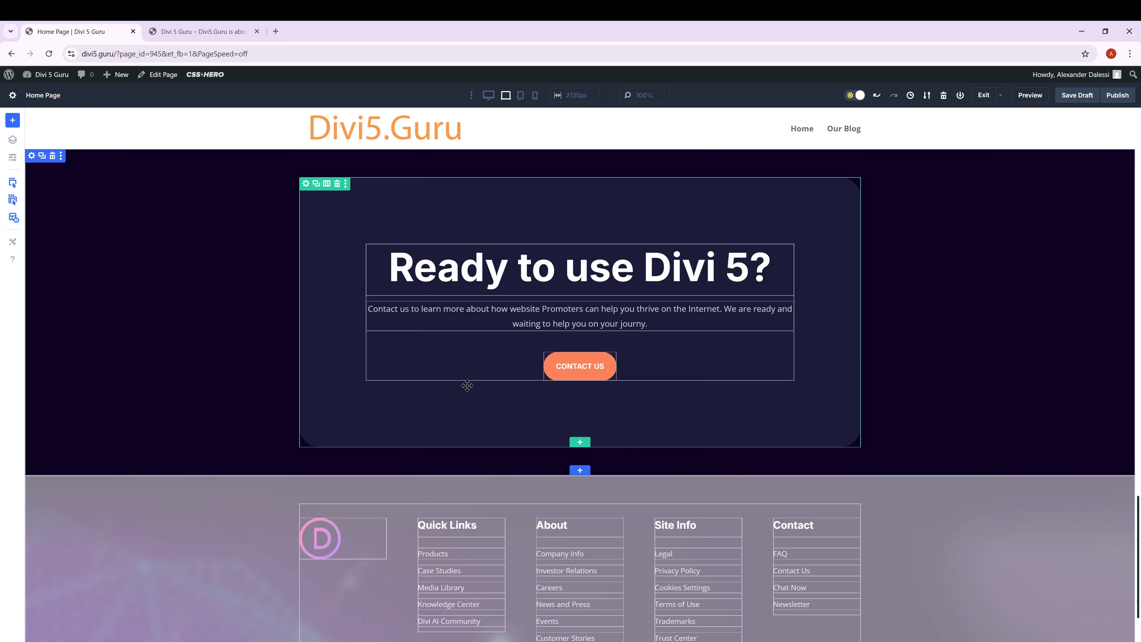
scroll(467, 385, down, 2)
scroll(467, 385, up, 5)
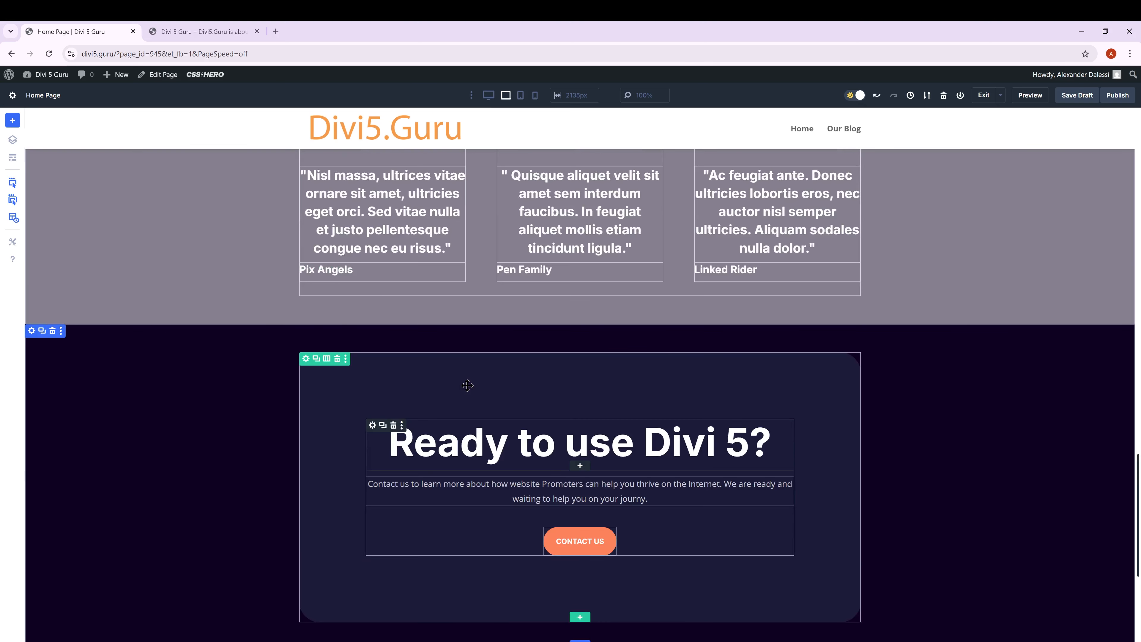
scroll(468, 385, up, 15)
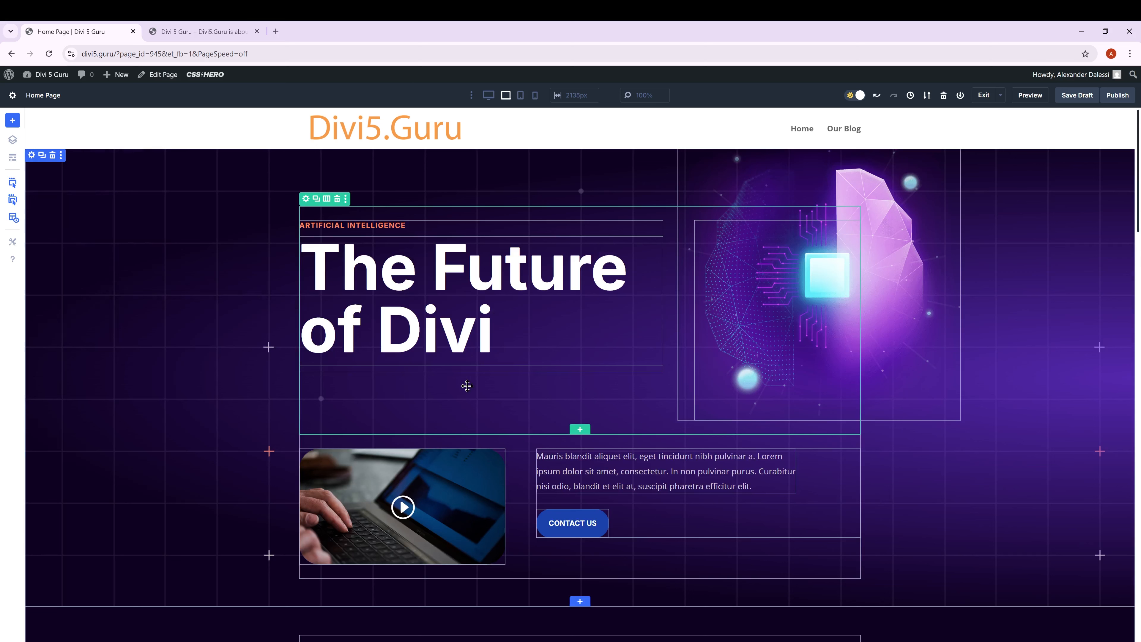